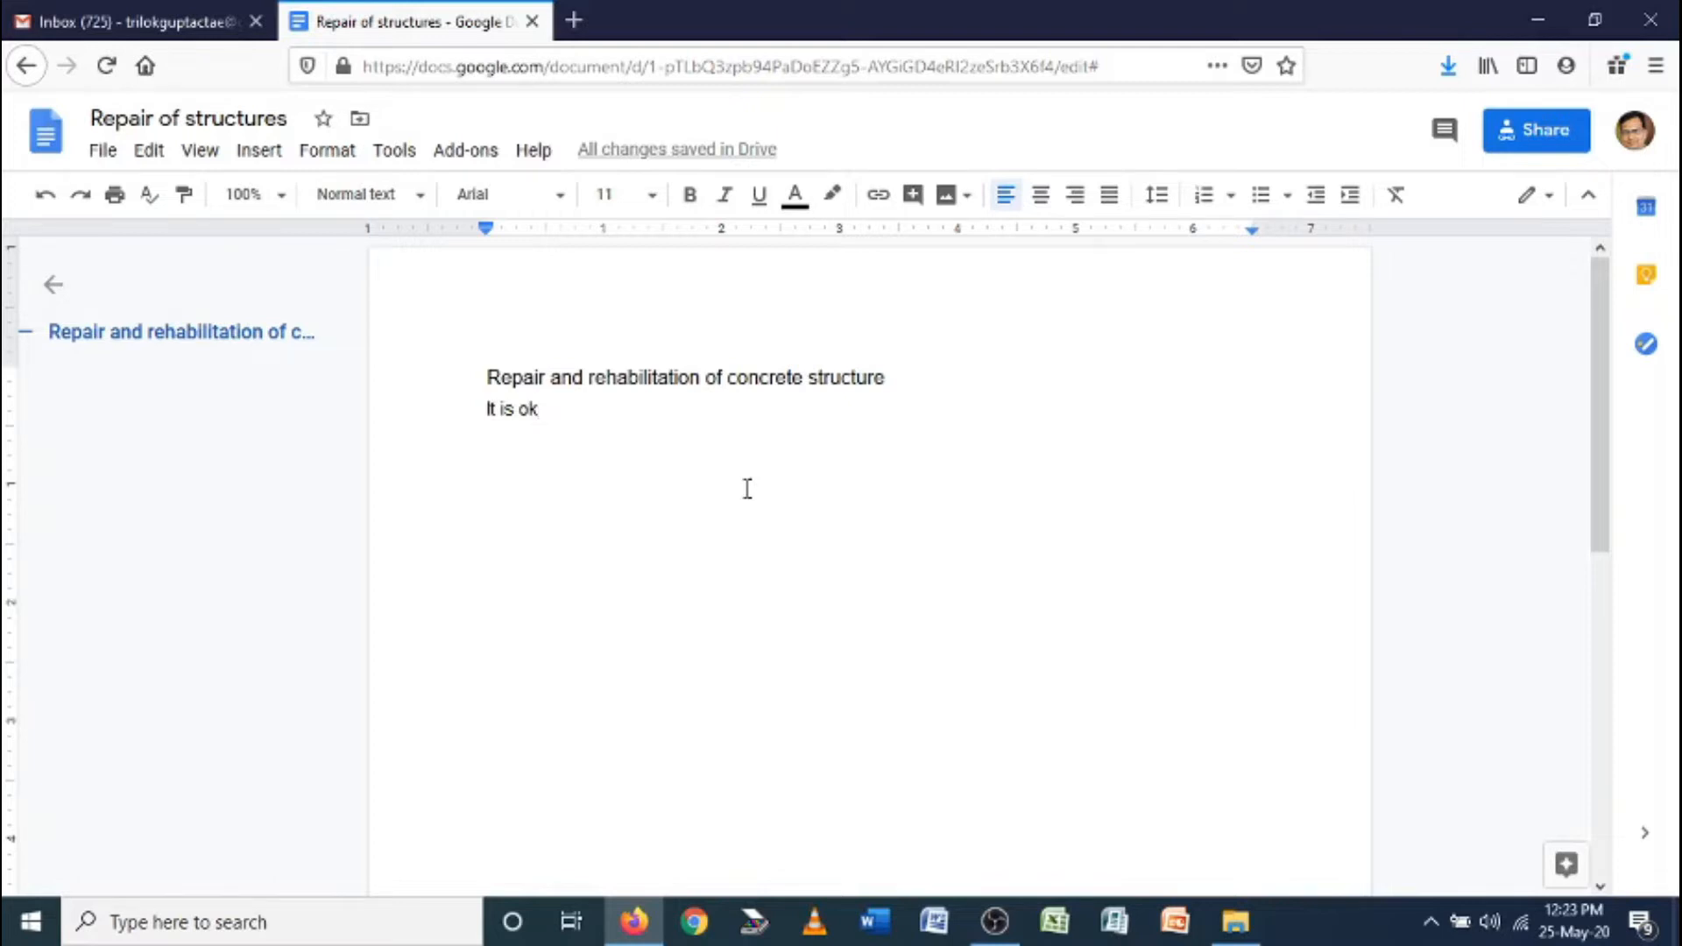
Download Repair of structures as Microsoft Word (.docx) and choose to open it with Word
left_click(98, 153)
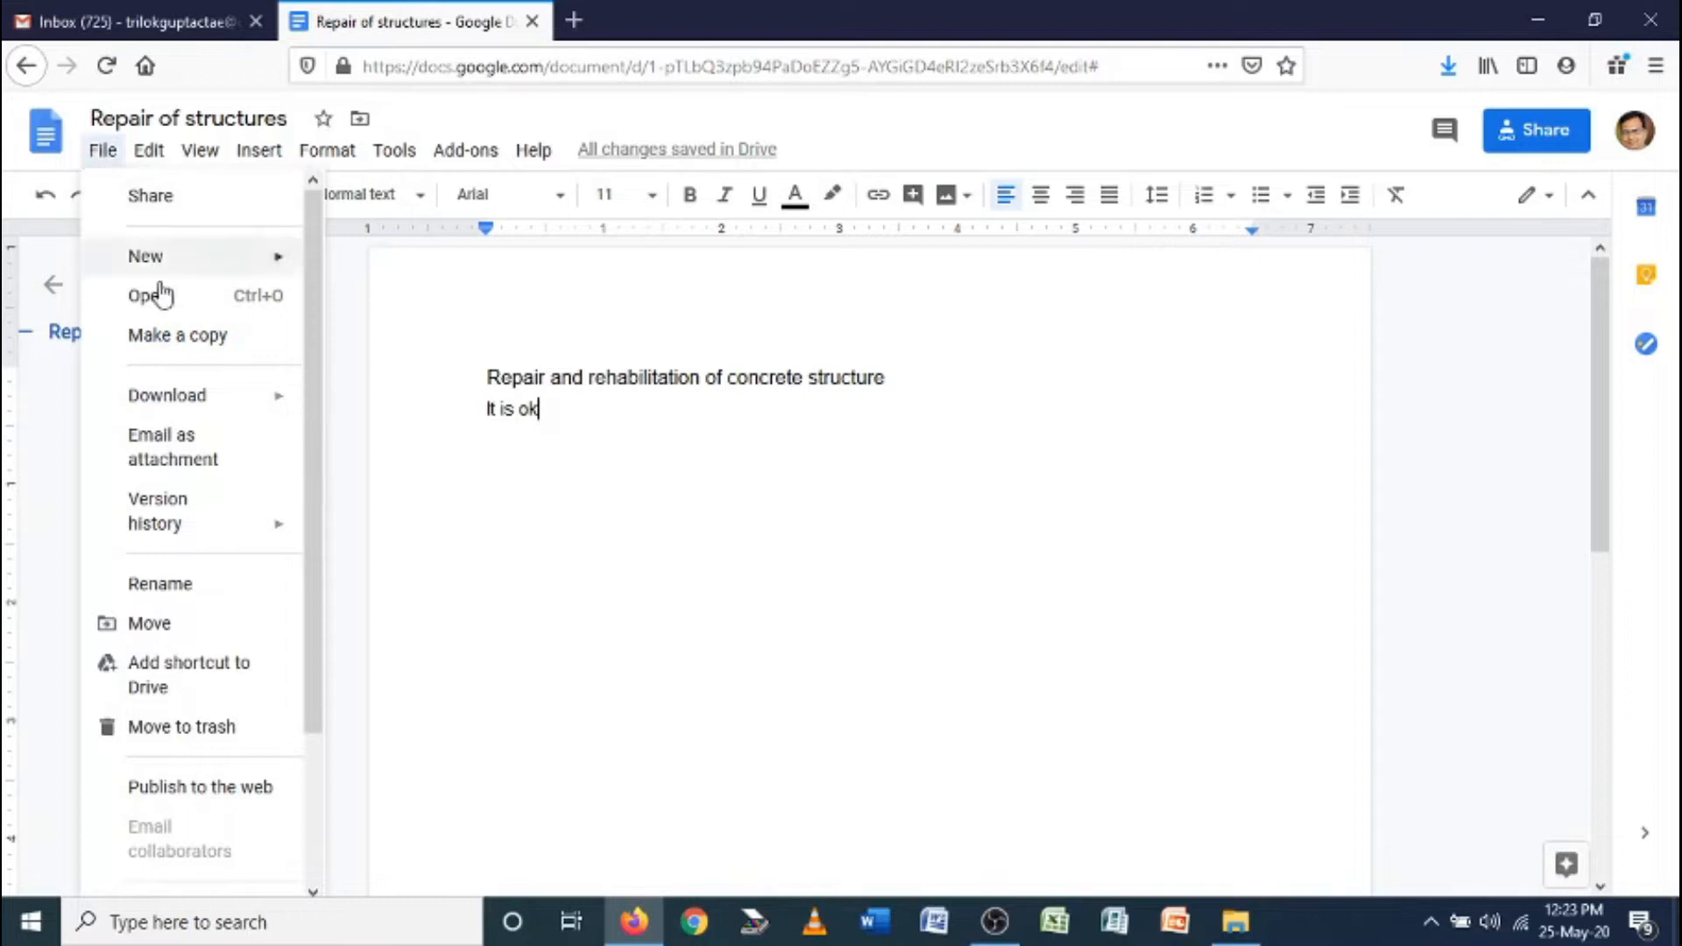
mouse_move(186, 406)
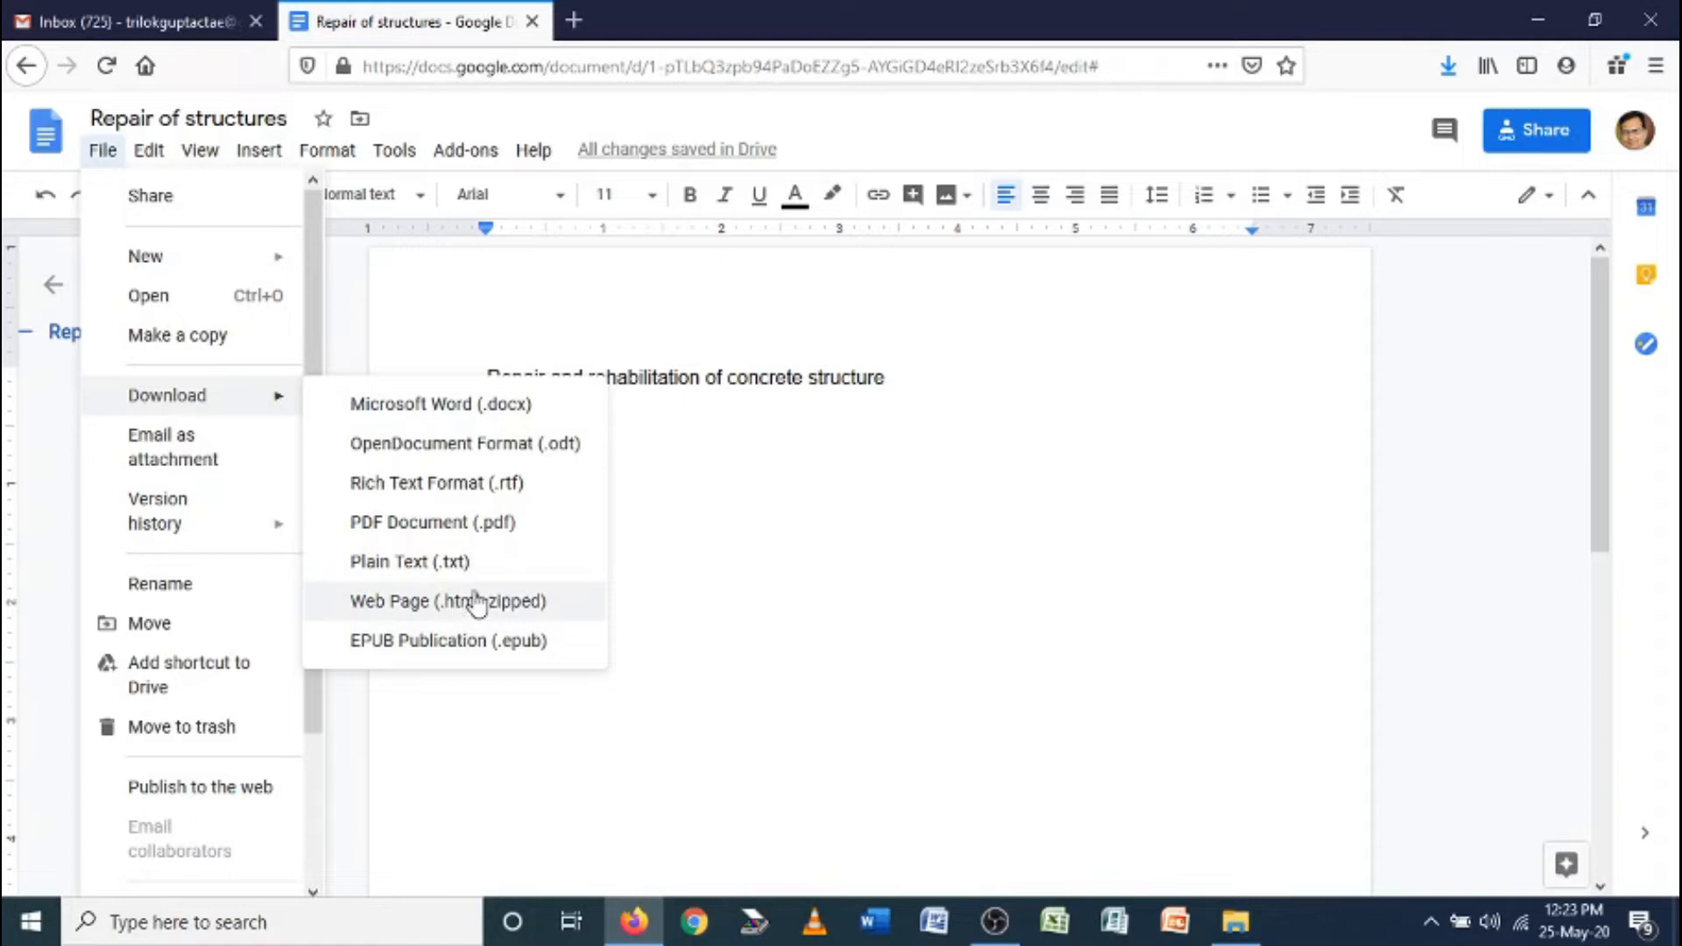
left_click(471, 417)
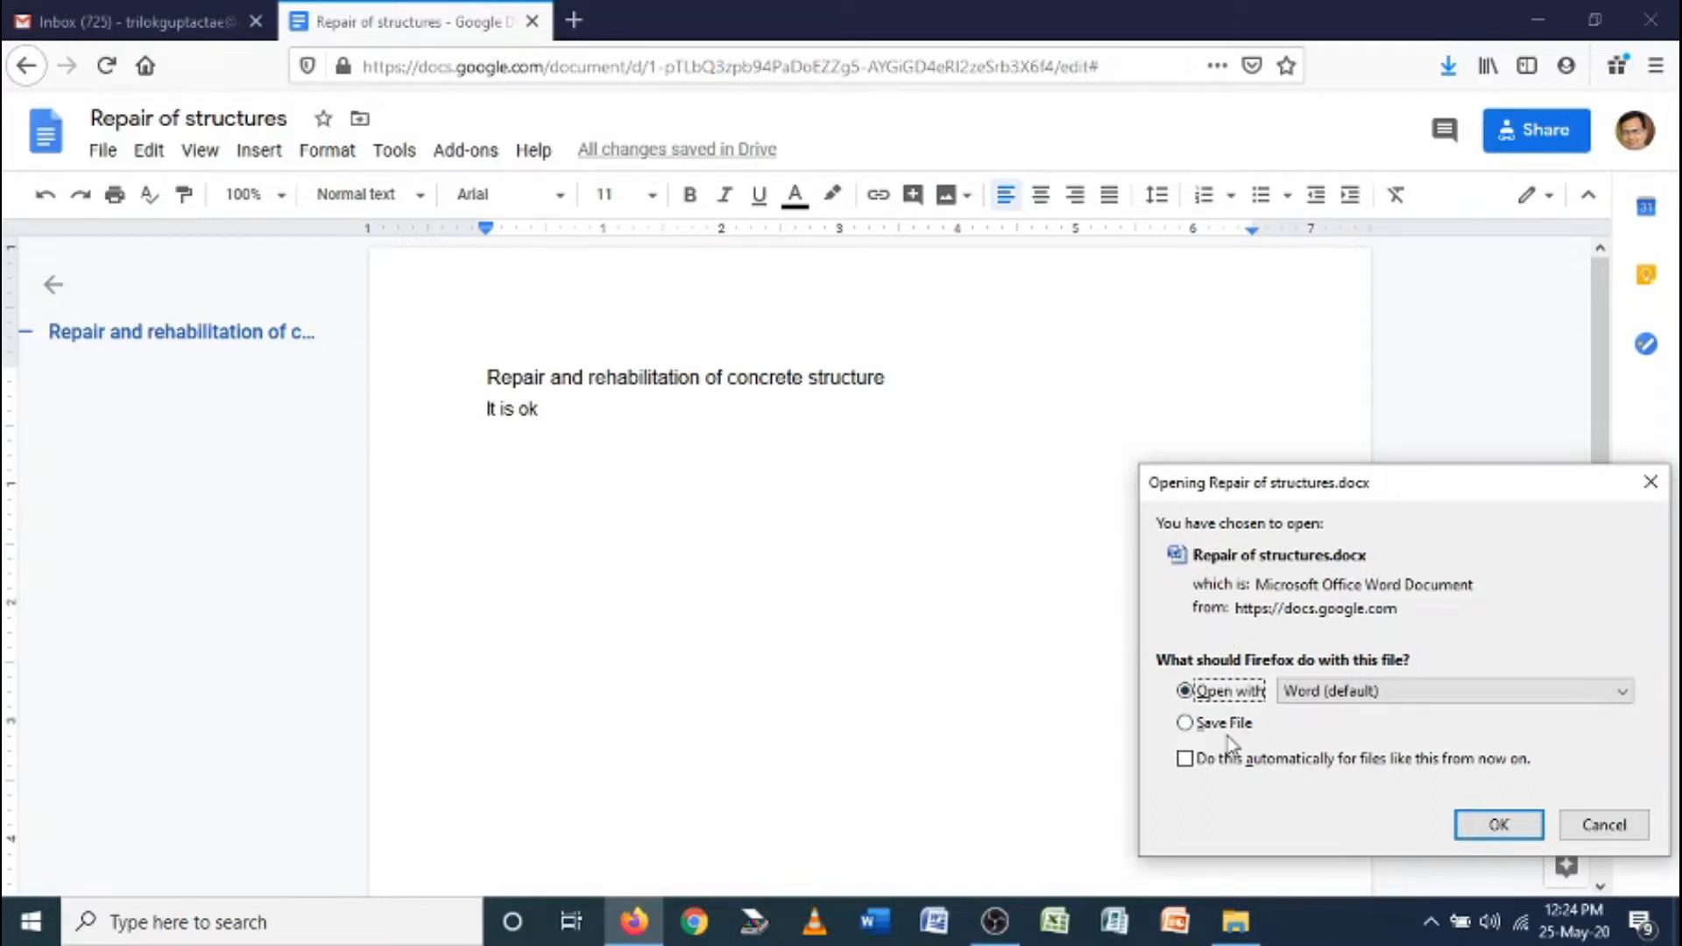
left_click(1497, 824)
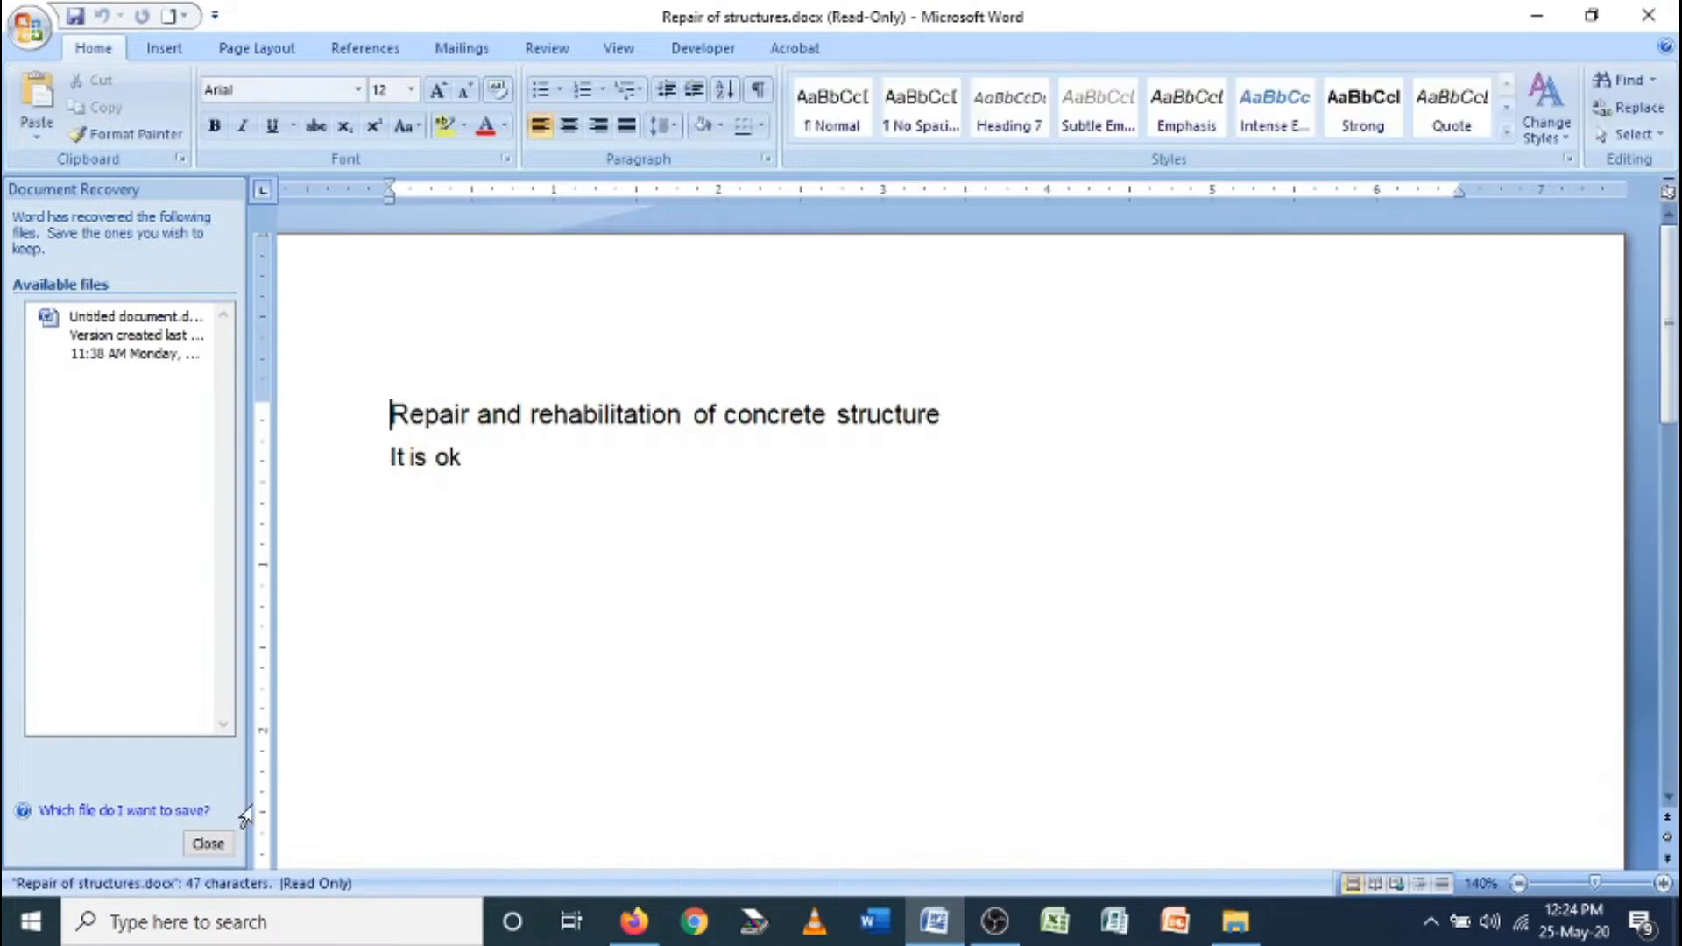
Close Word's Document Recovery pane and put the cursor after 'It is ok'
left_click(207, 843)
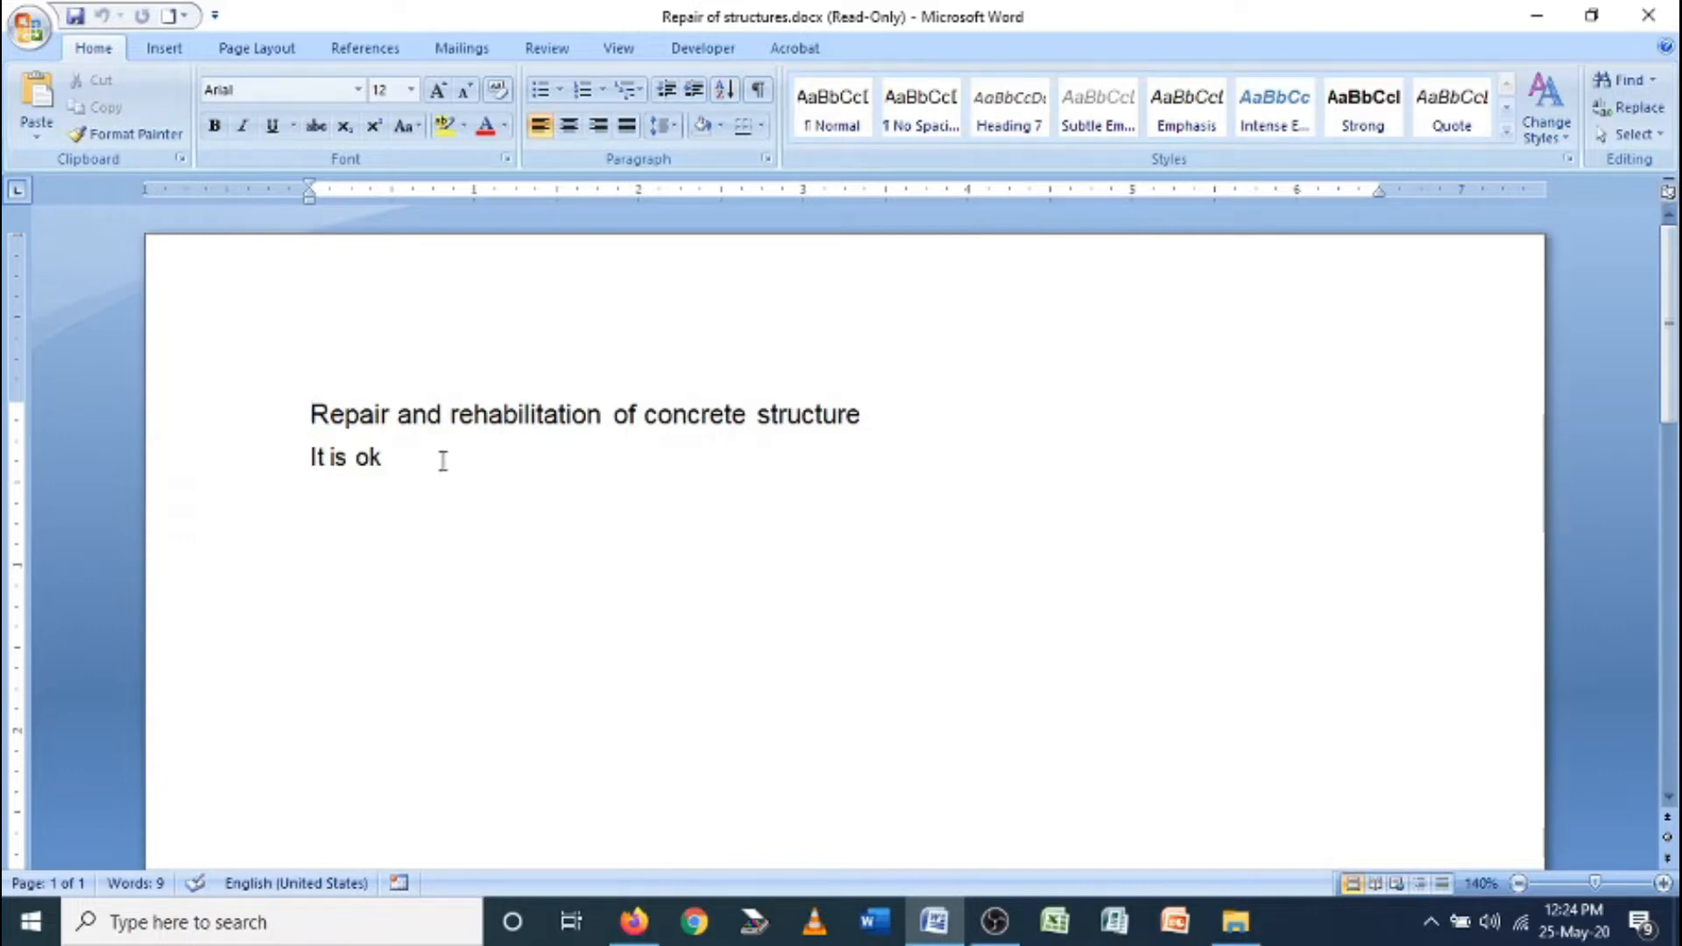
left_click(408, 455)
Minimize Word, return to the Google Docs document, and reopen its File menu
left_click(1524, 21)
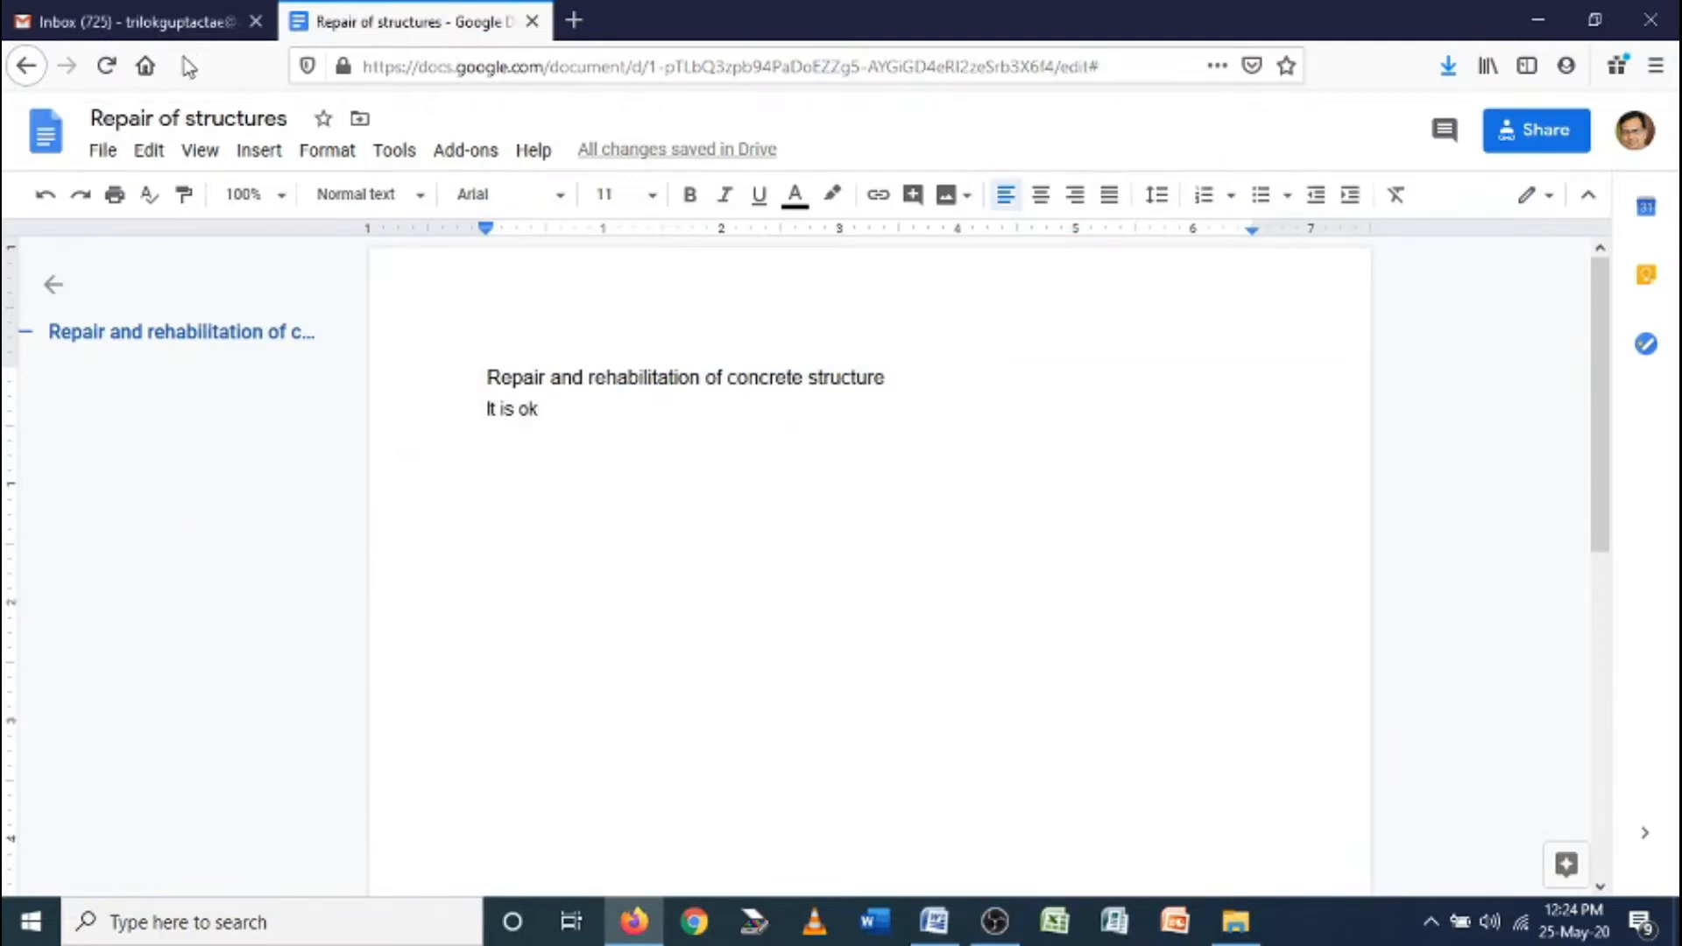
left_click(102, 150)
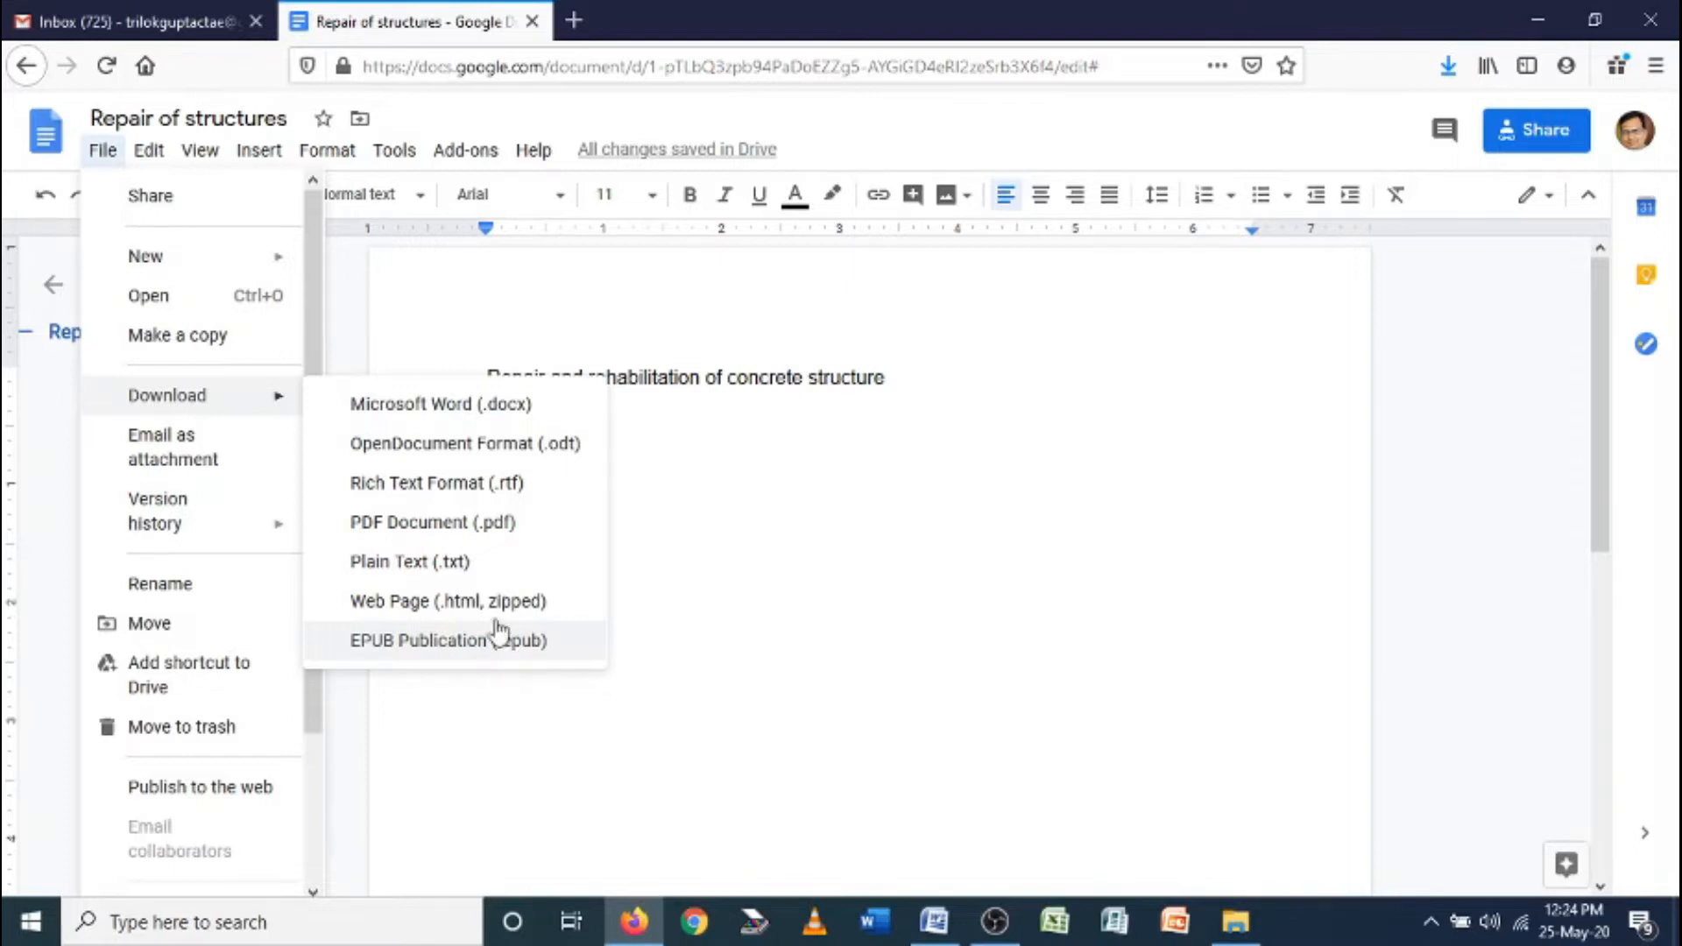
left_click(713, 378)
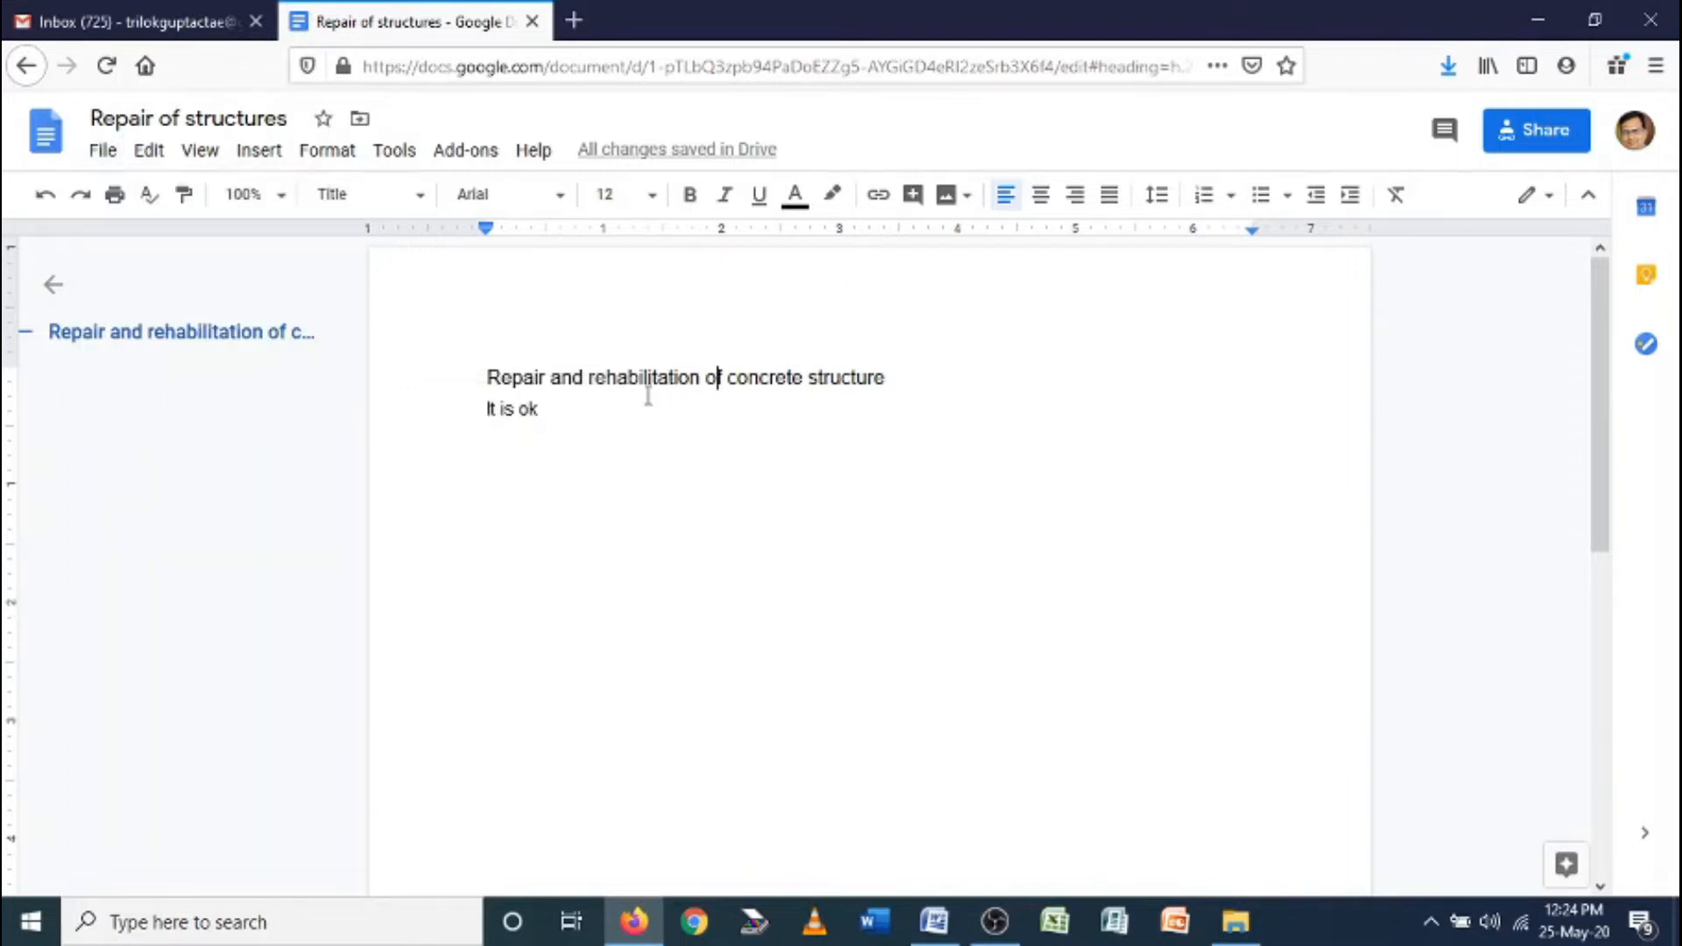
left_click(112, 156)
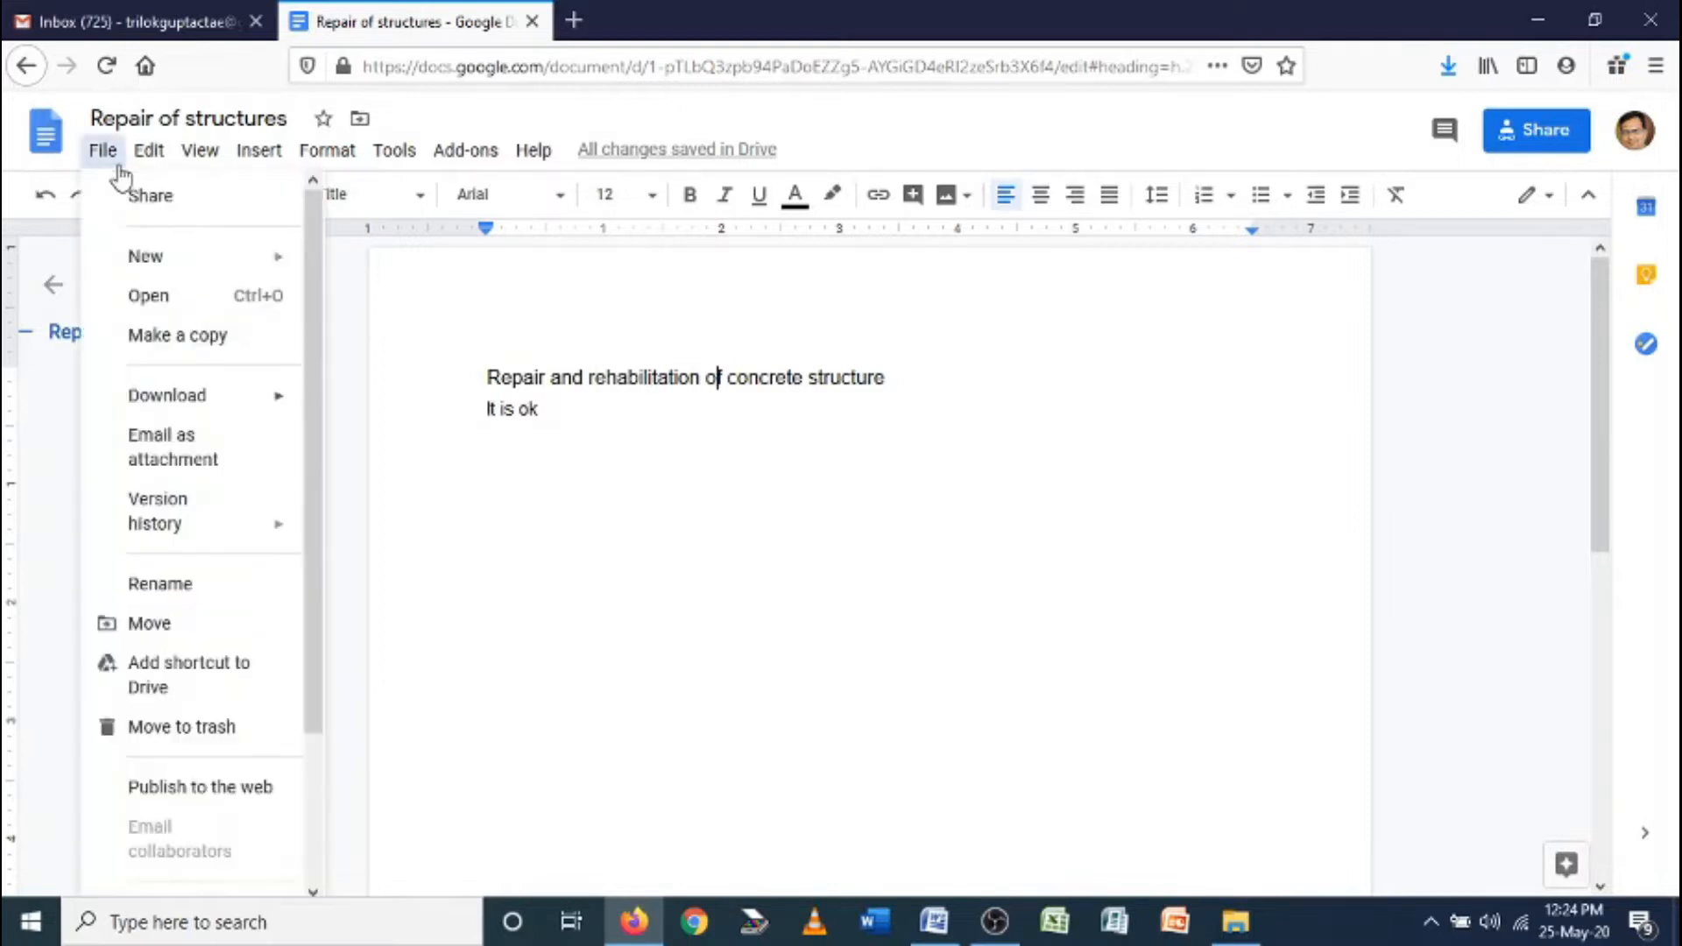
Start emailing the document as an attachment, with your own Gmail contact as recipient
left_click(184, 449)
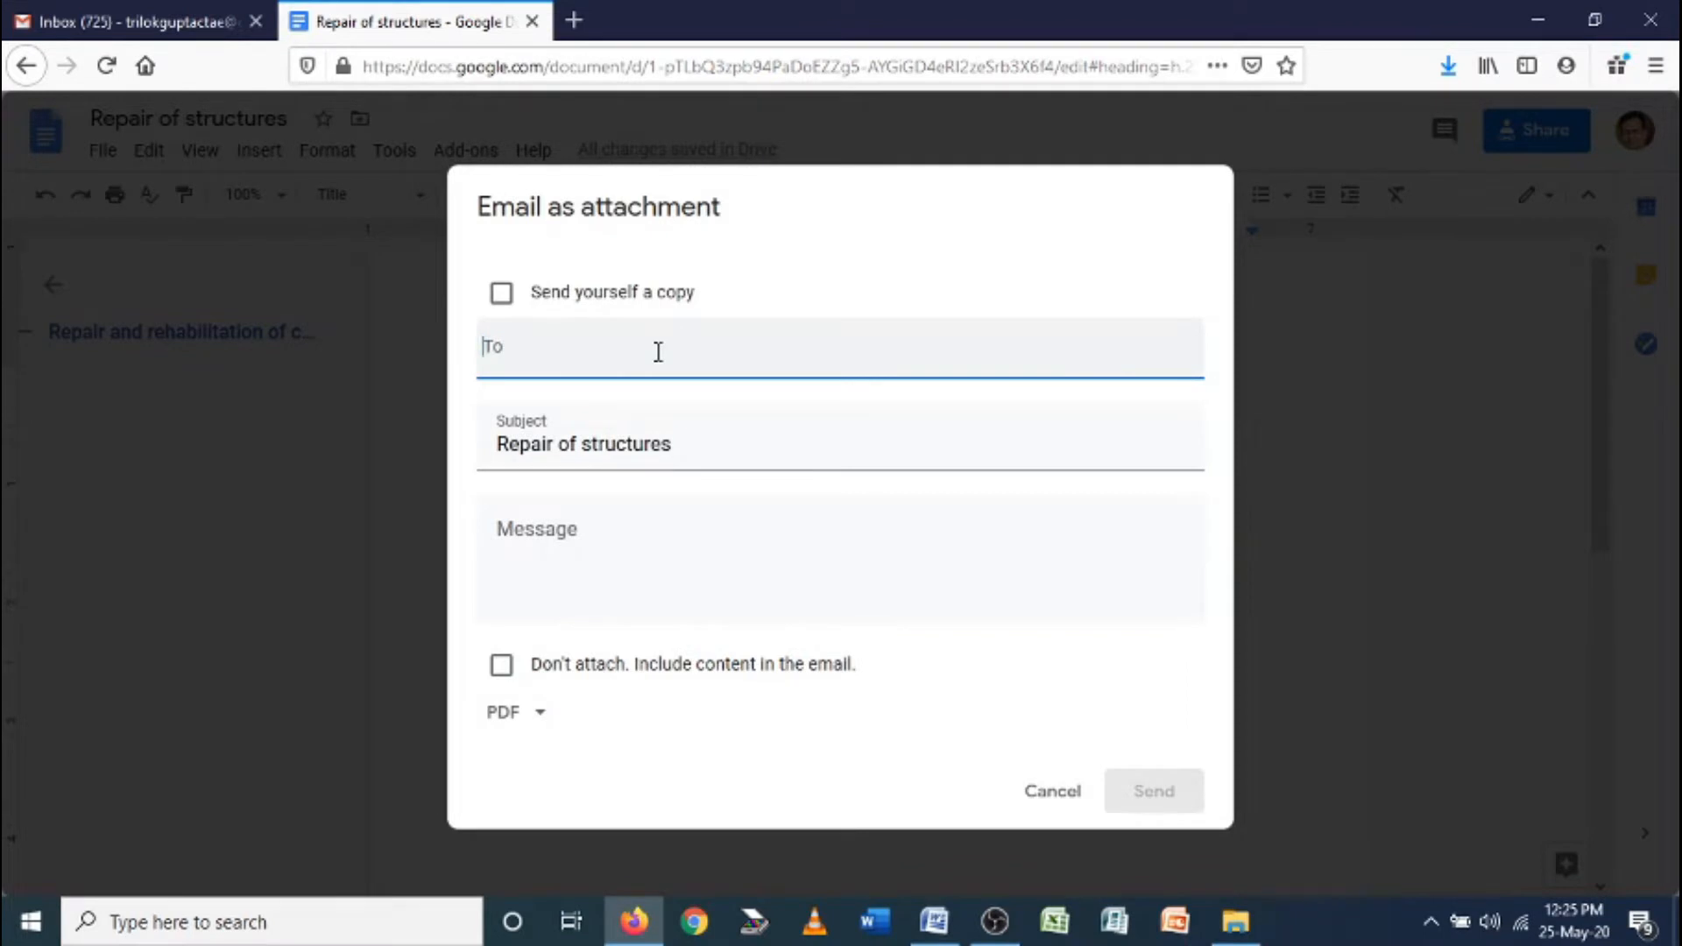
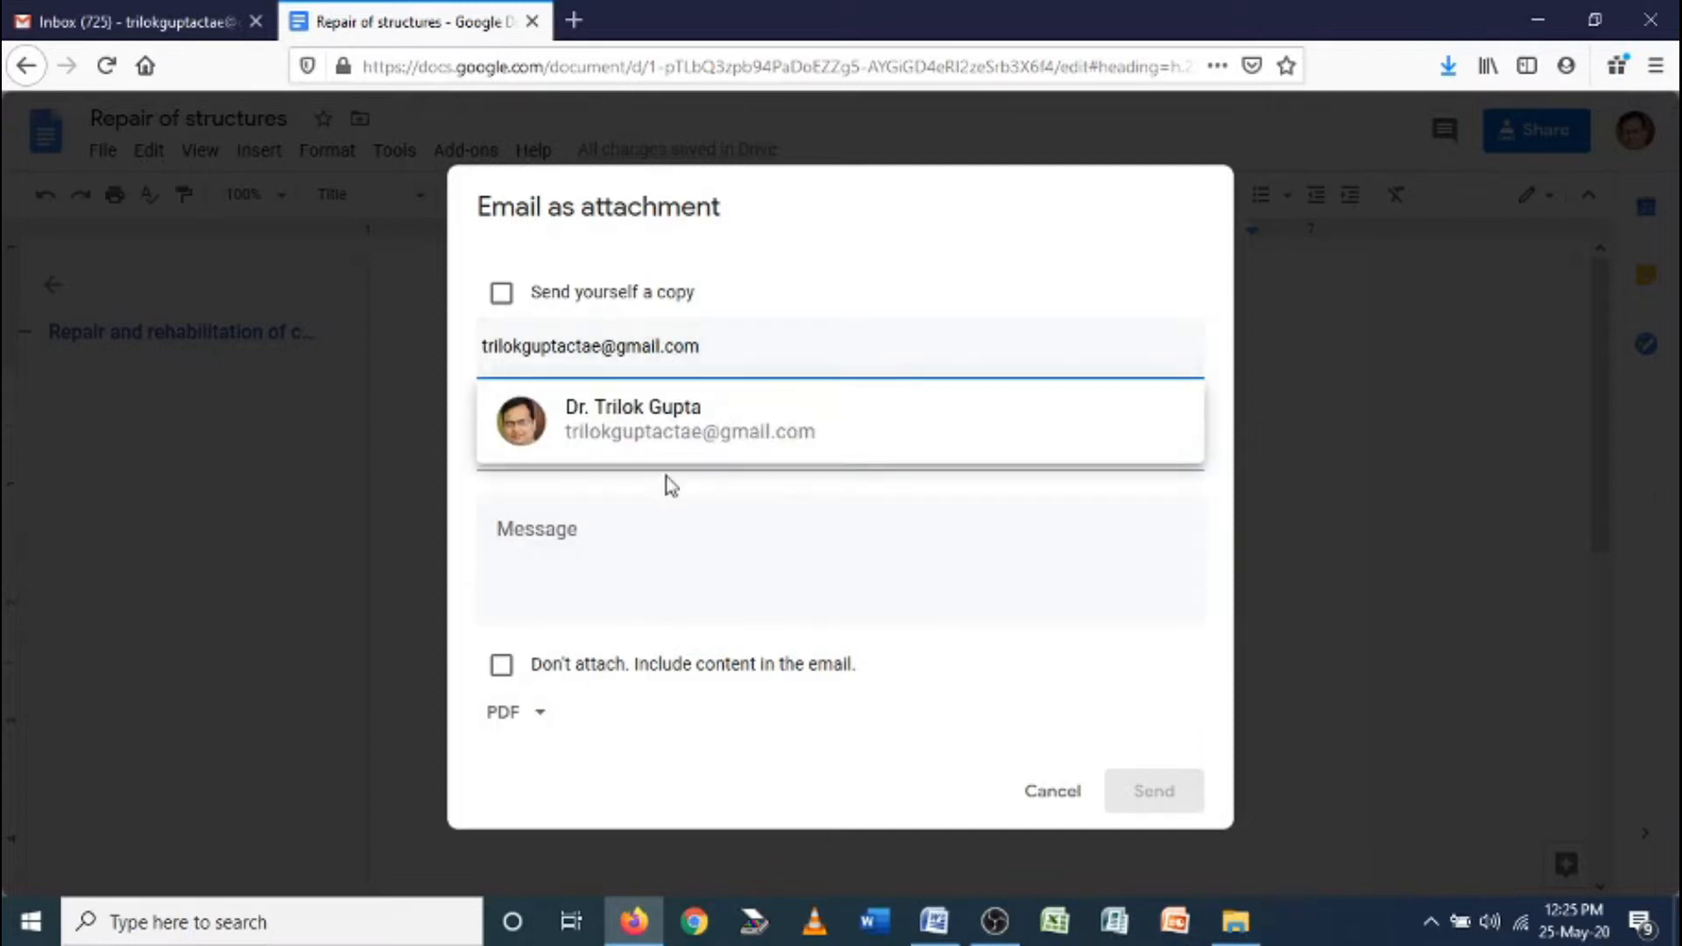
left_click(595, 524)
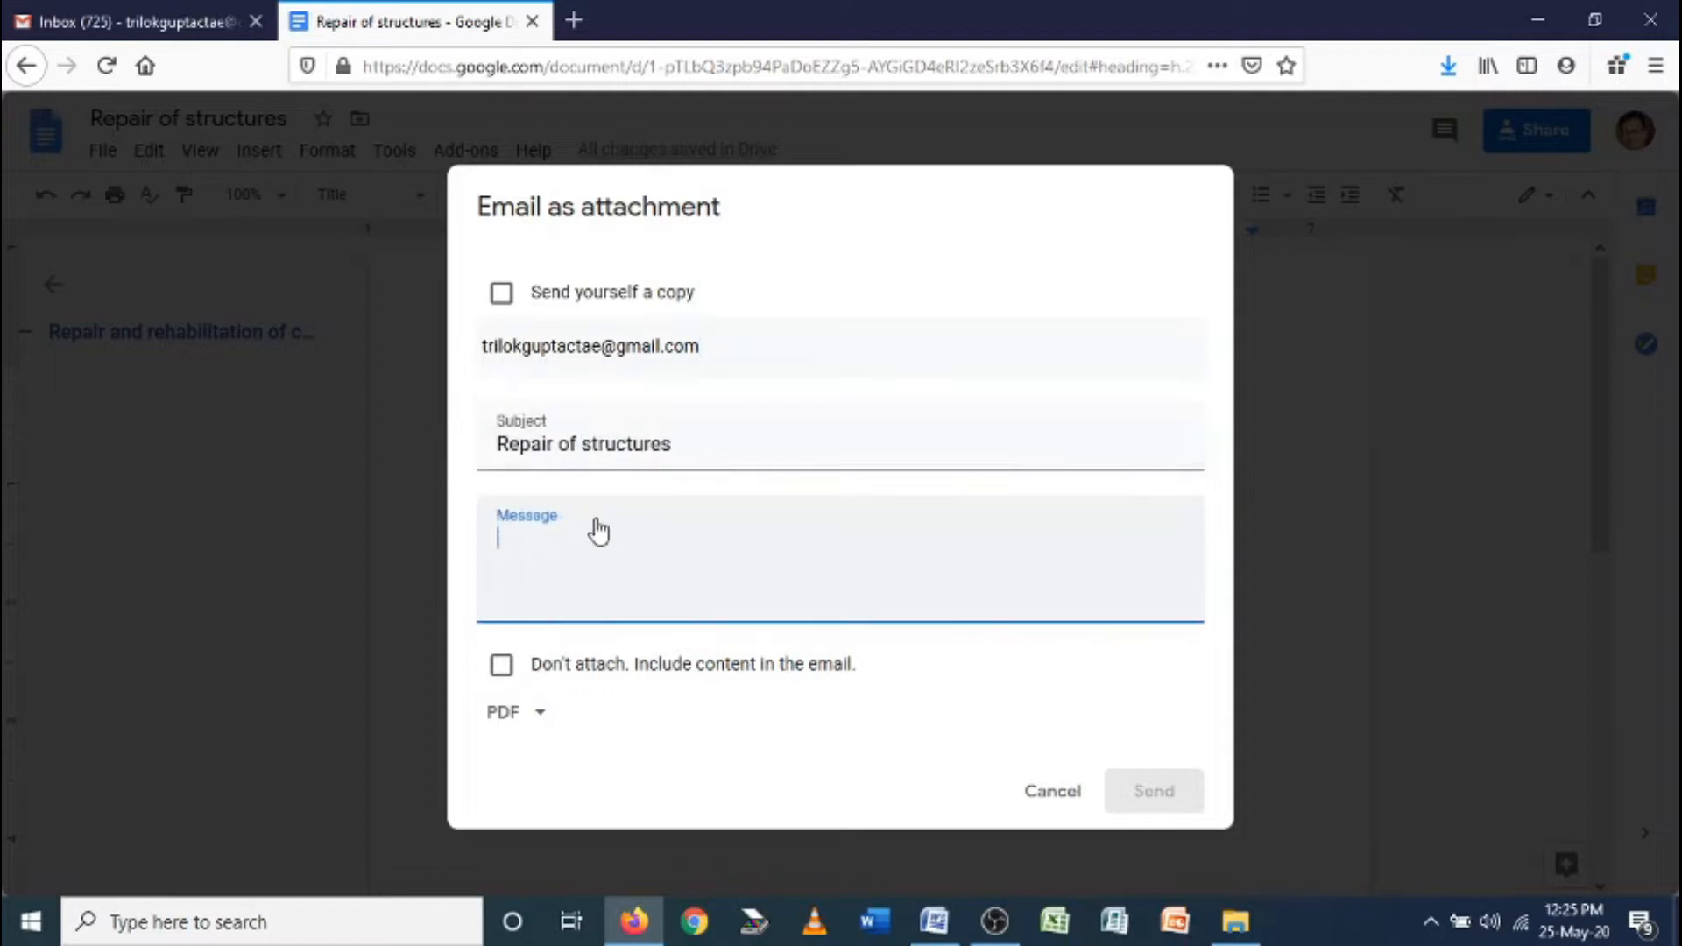
left_click(648, 348)
left_click(698, 429)
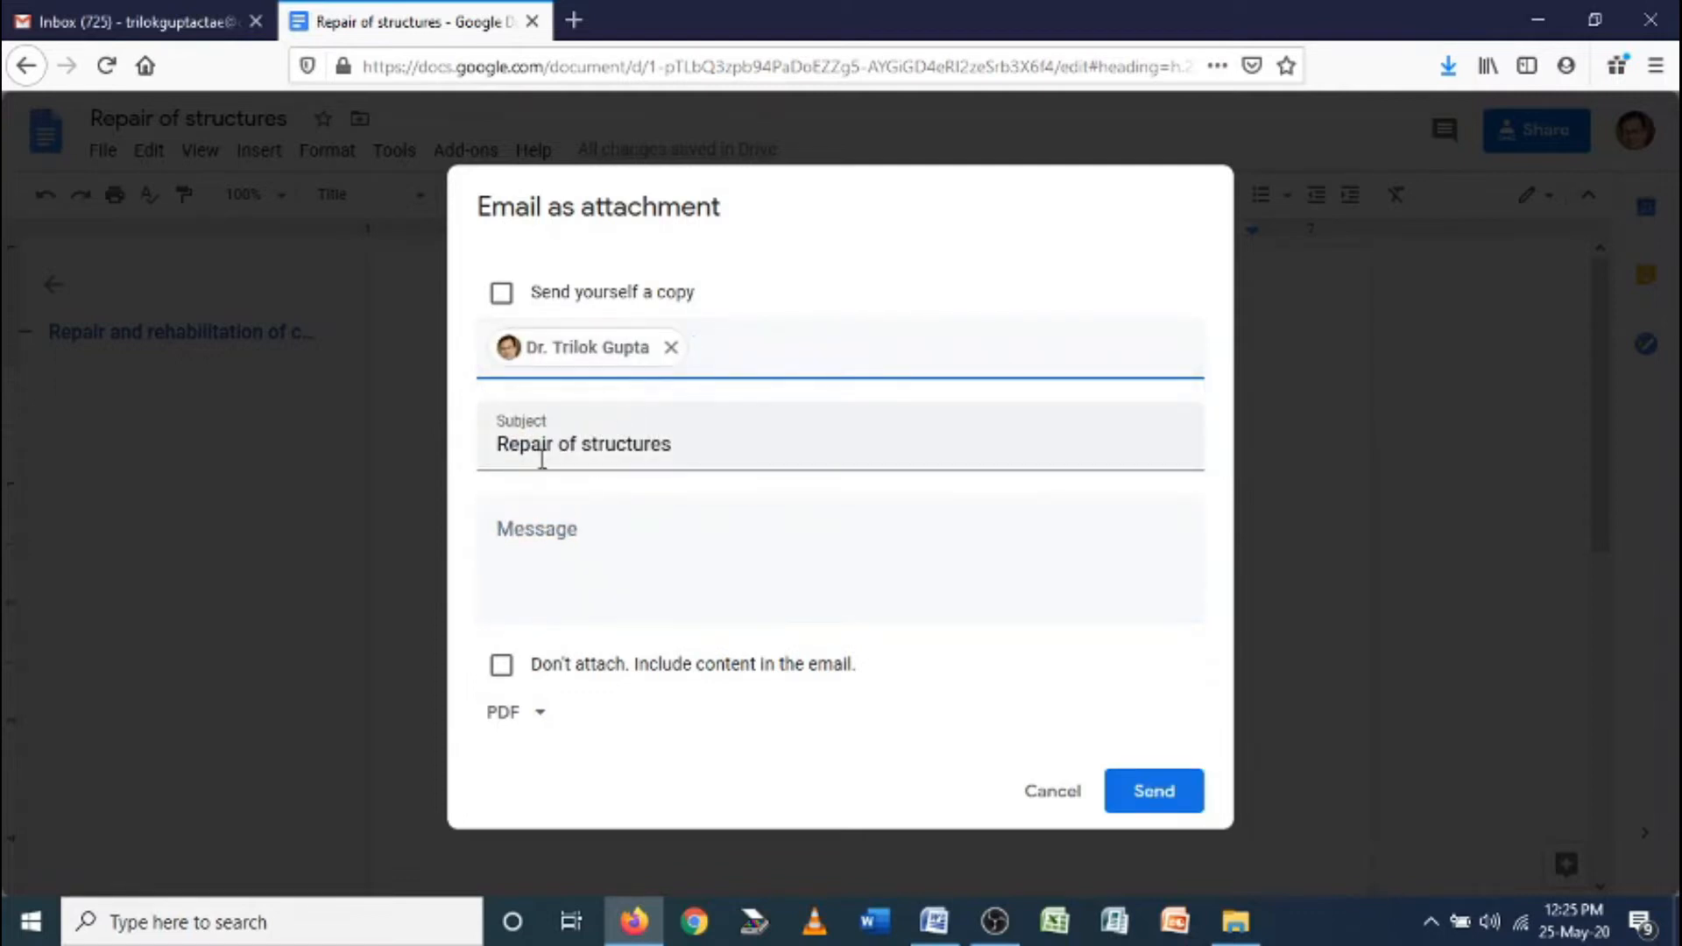
Write the message 'This is Google Docs', keep PDF format, and send the email
left_click(563, 537)
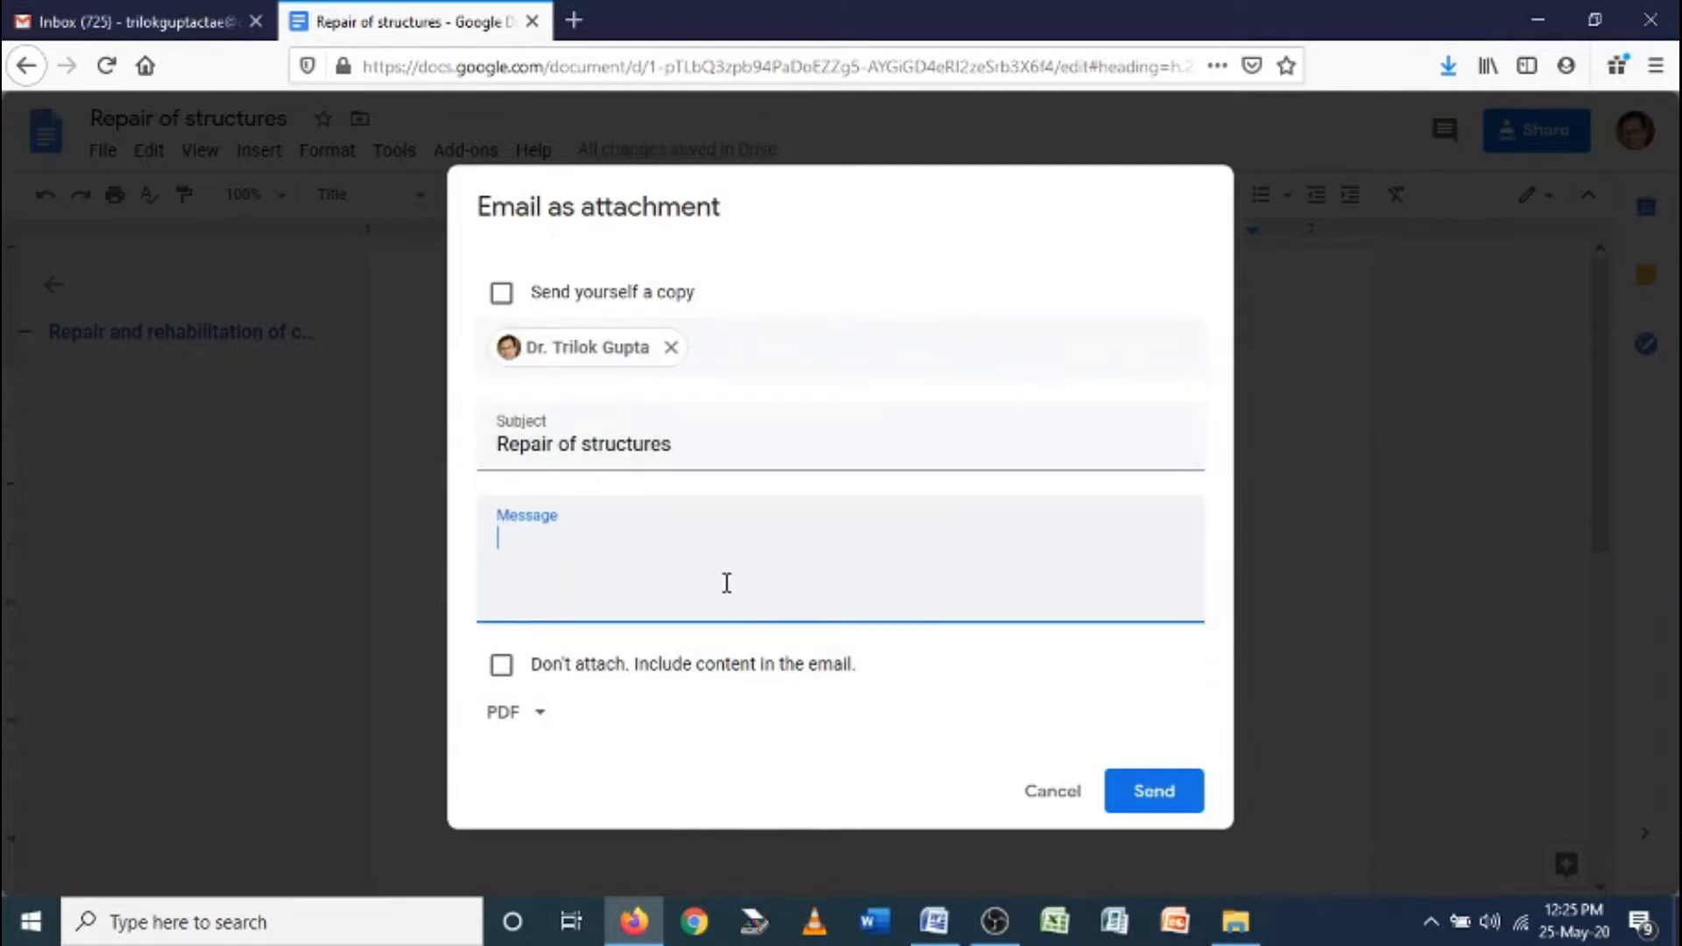
type("This is Google Docs")
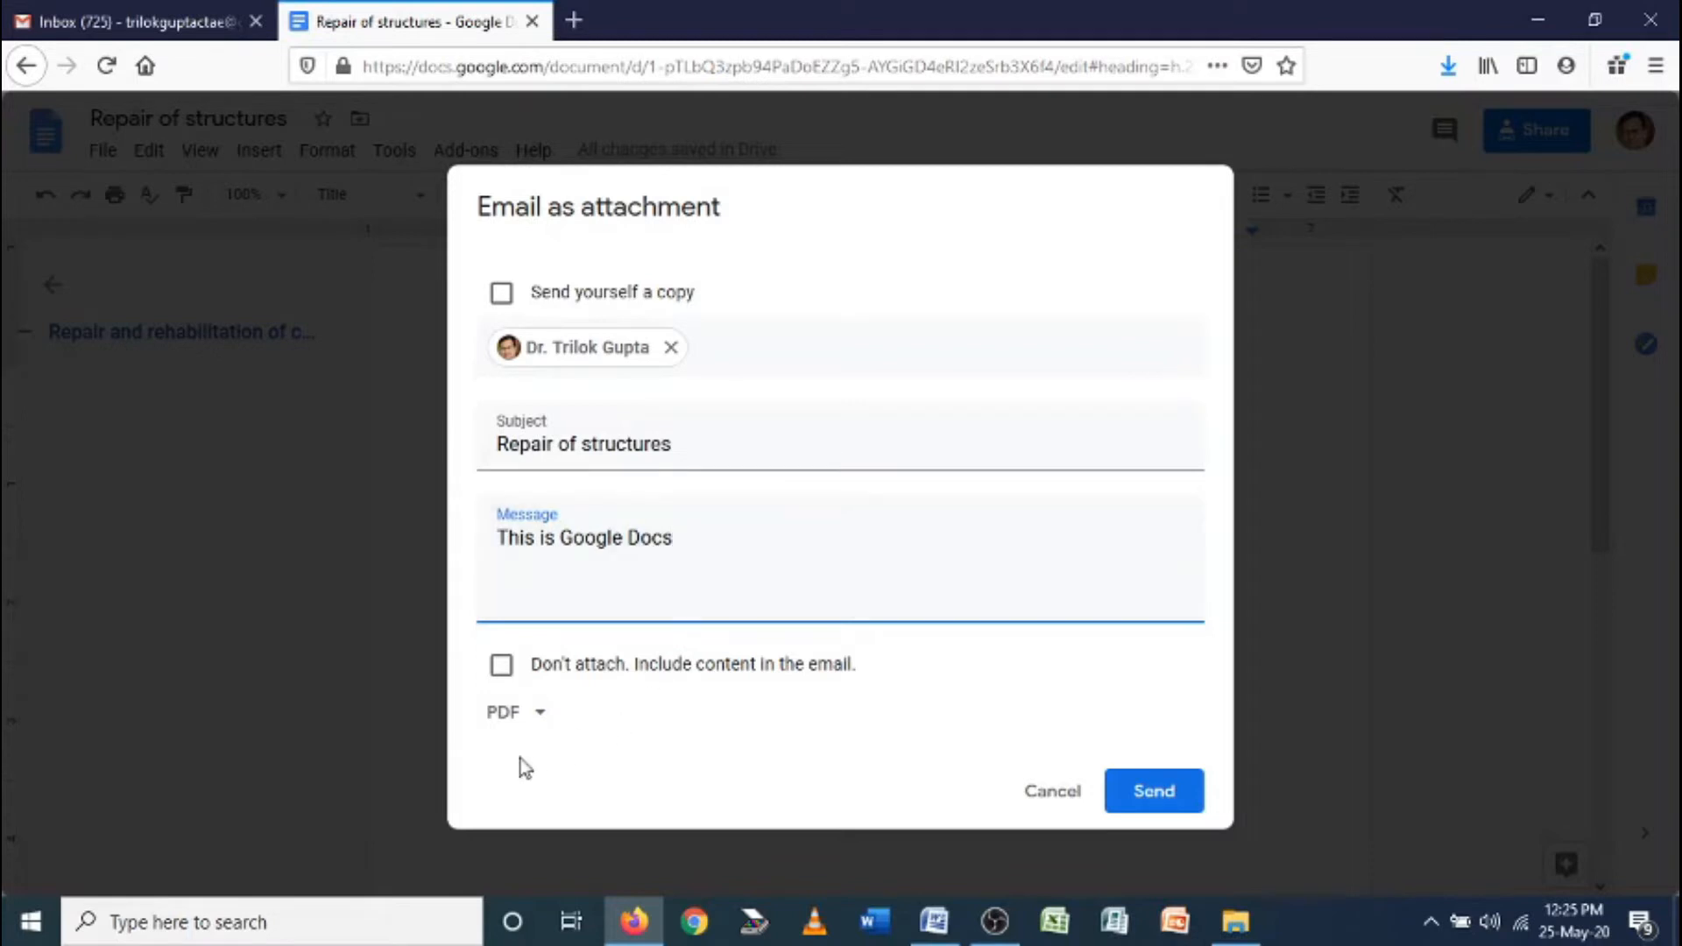
left_click(528, 731)
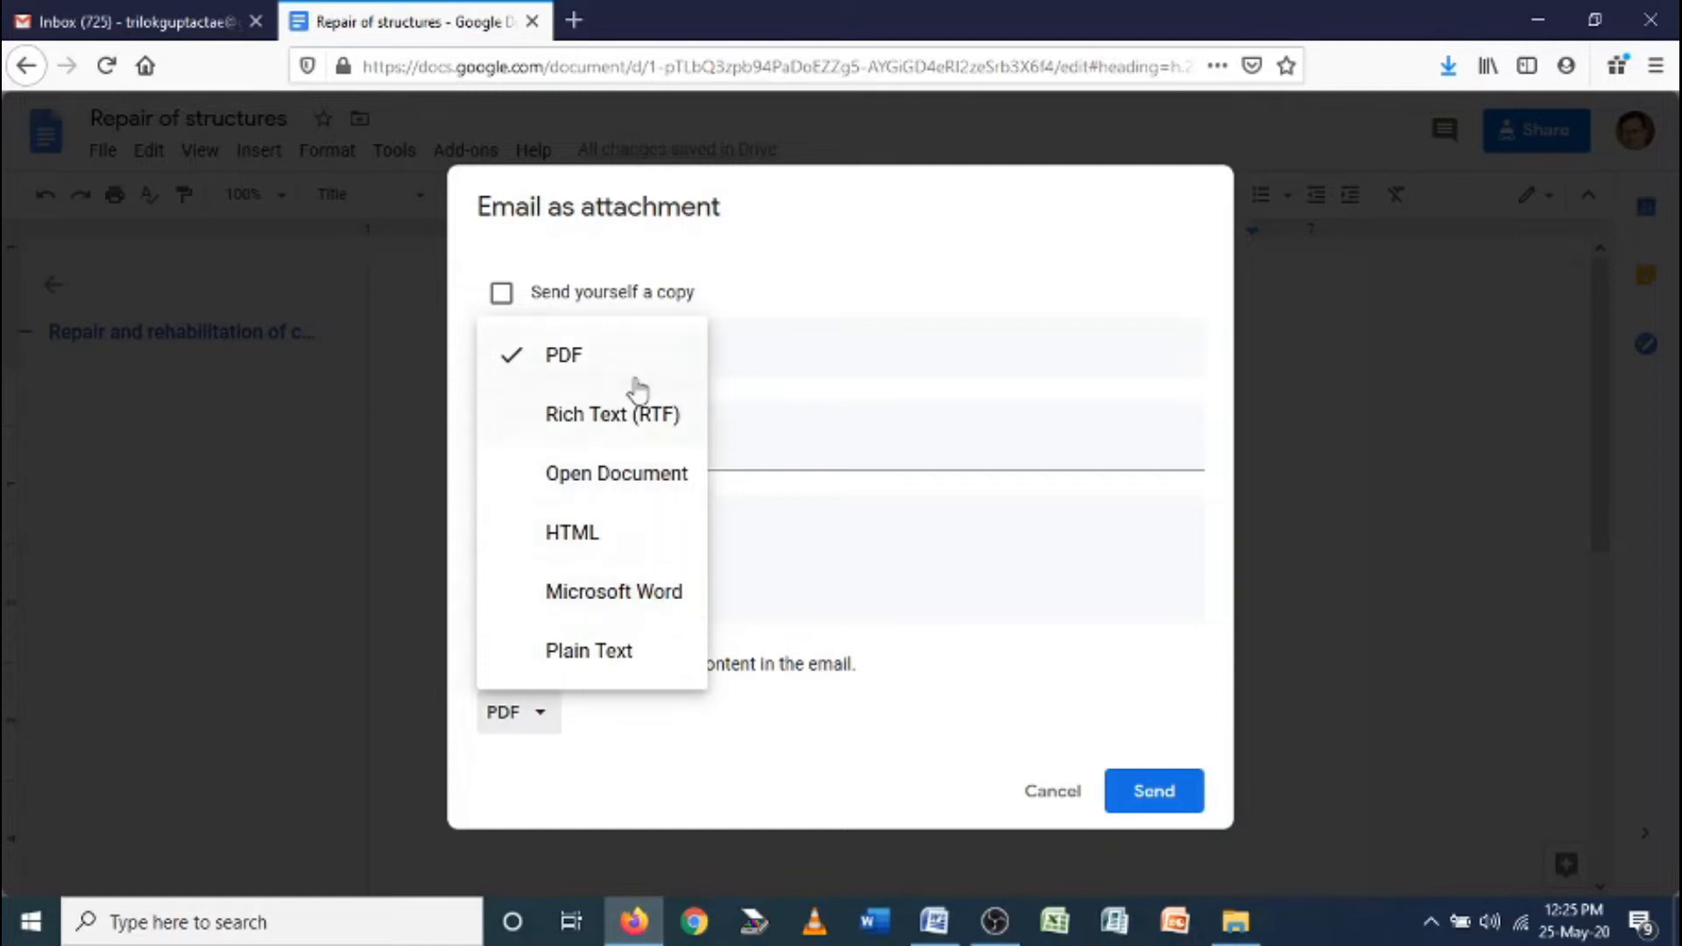
left_click(1136, 792)
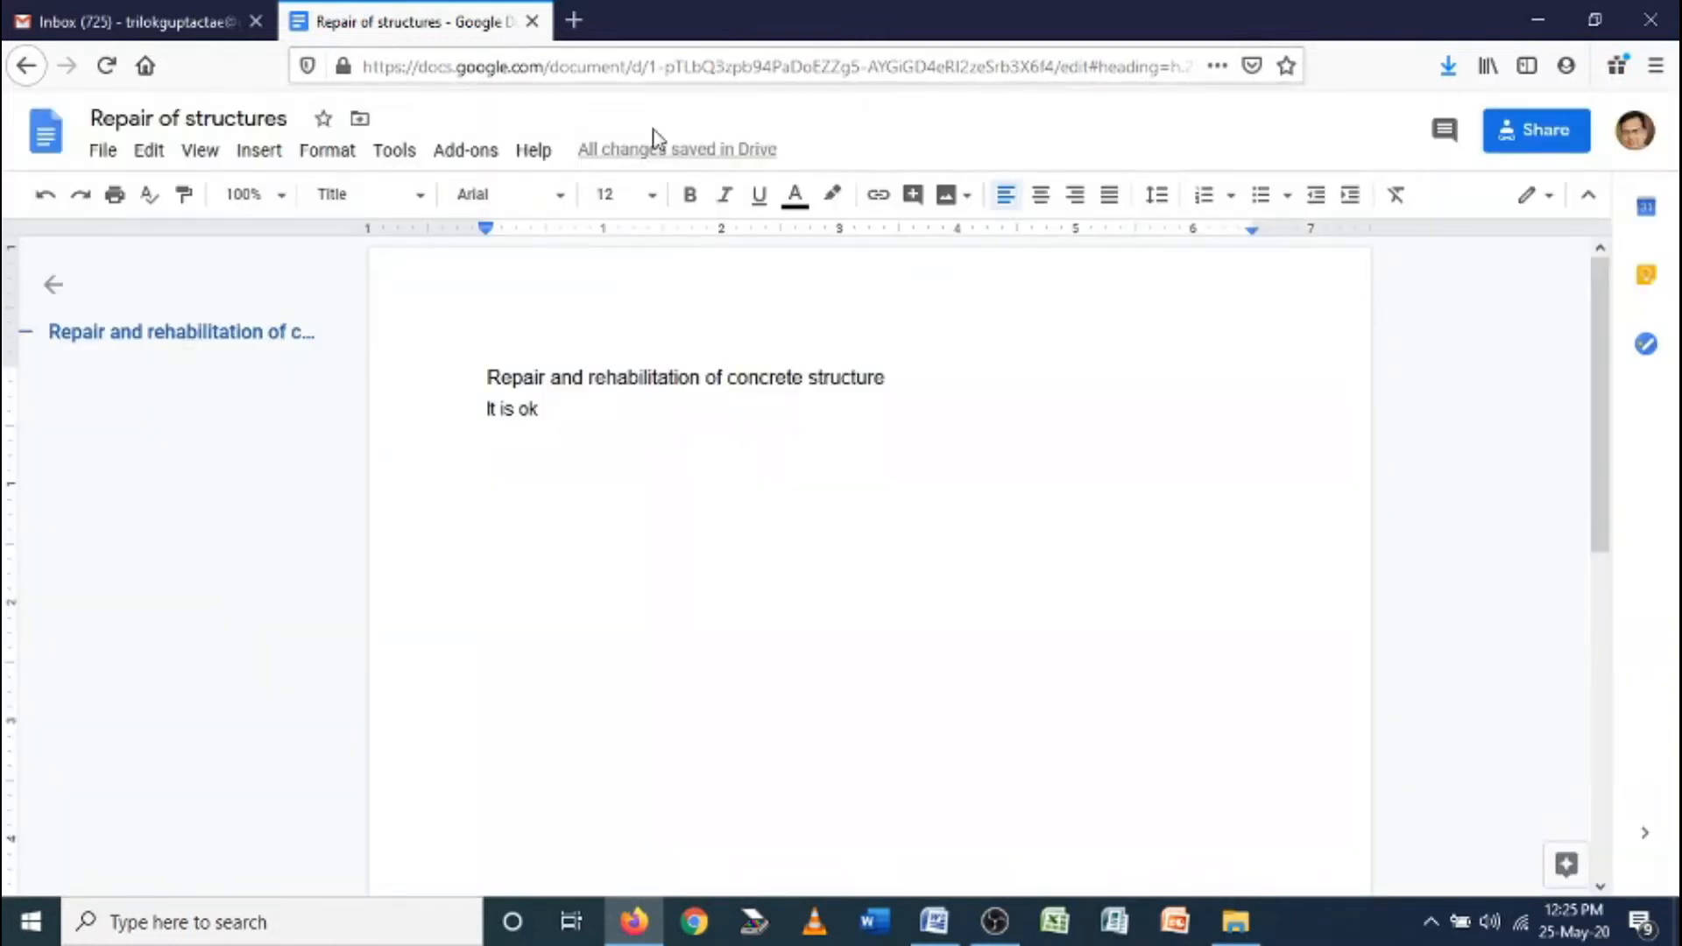
Open the Repair of structures email in Gmail and open its PDF attachment in Adobe Acrobat
left_click(169, 32)
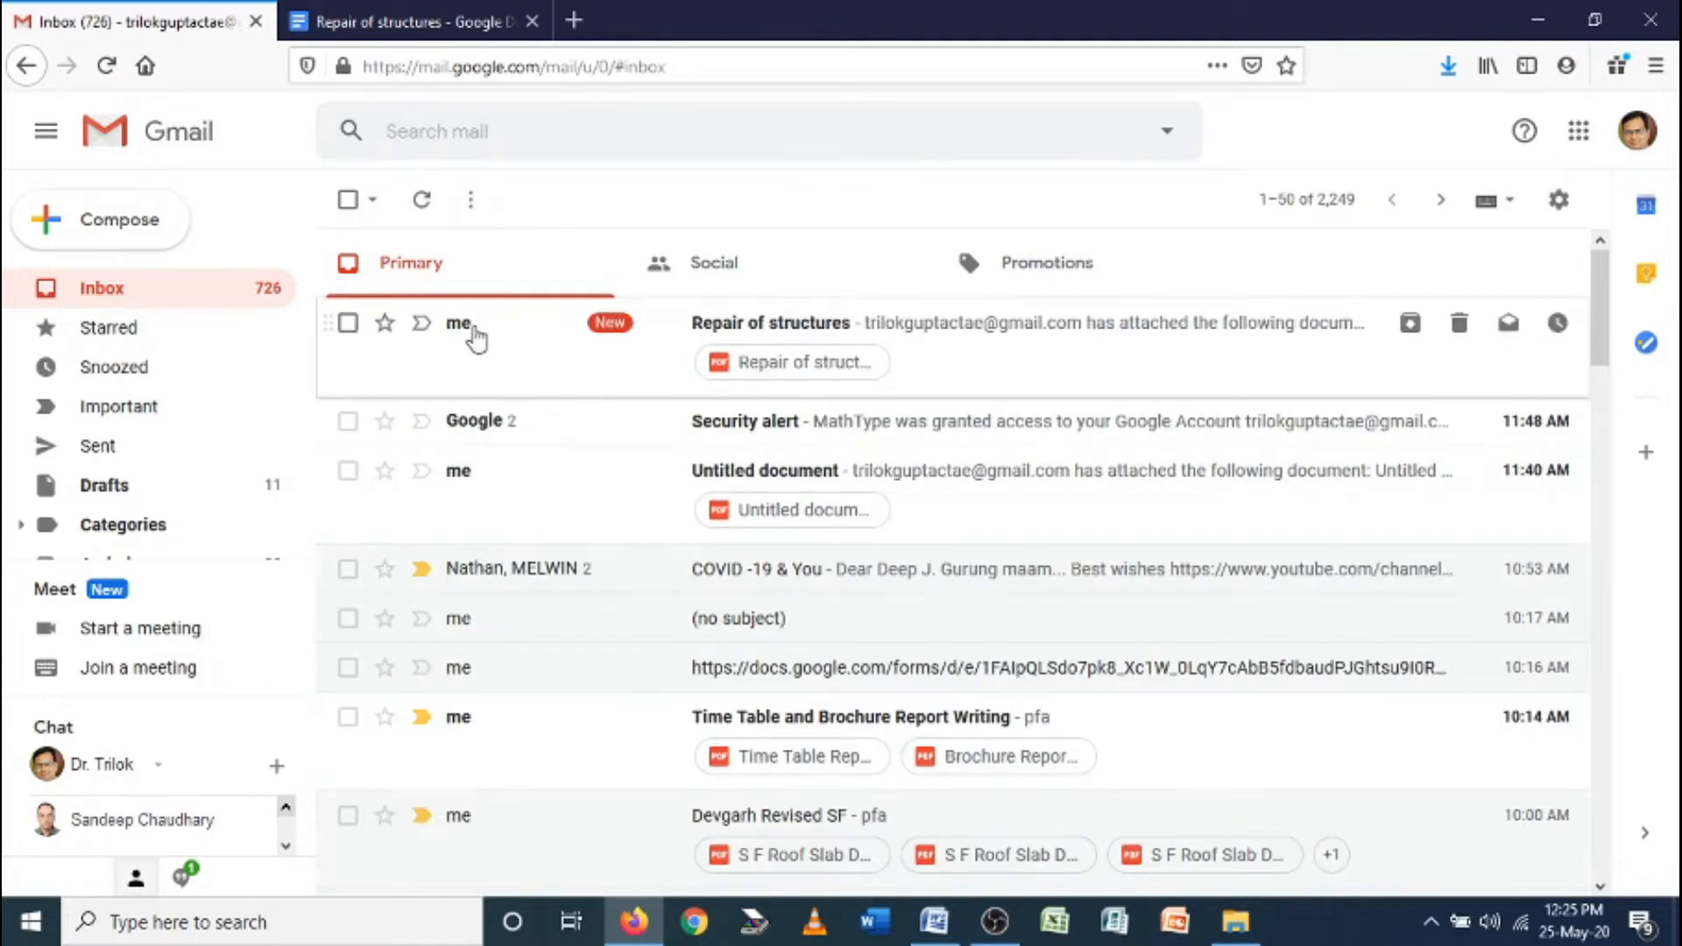
left_click(476, 338)
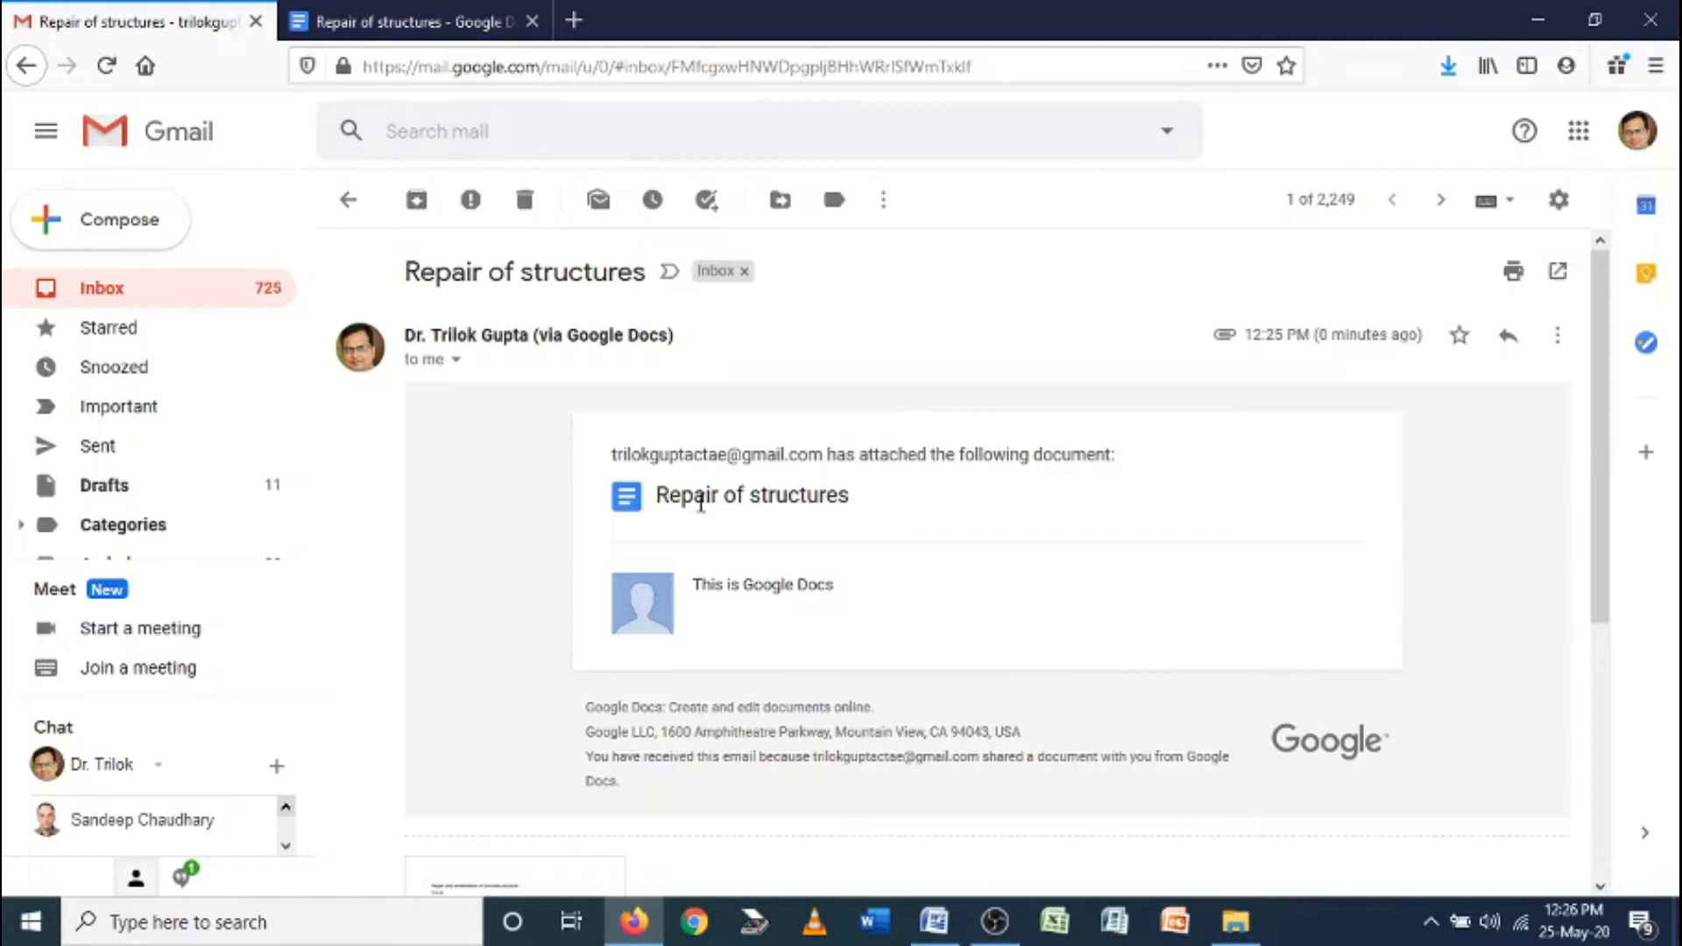
scroll(683, 635, "down", 3)
left_click(462, 691)
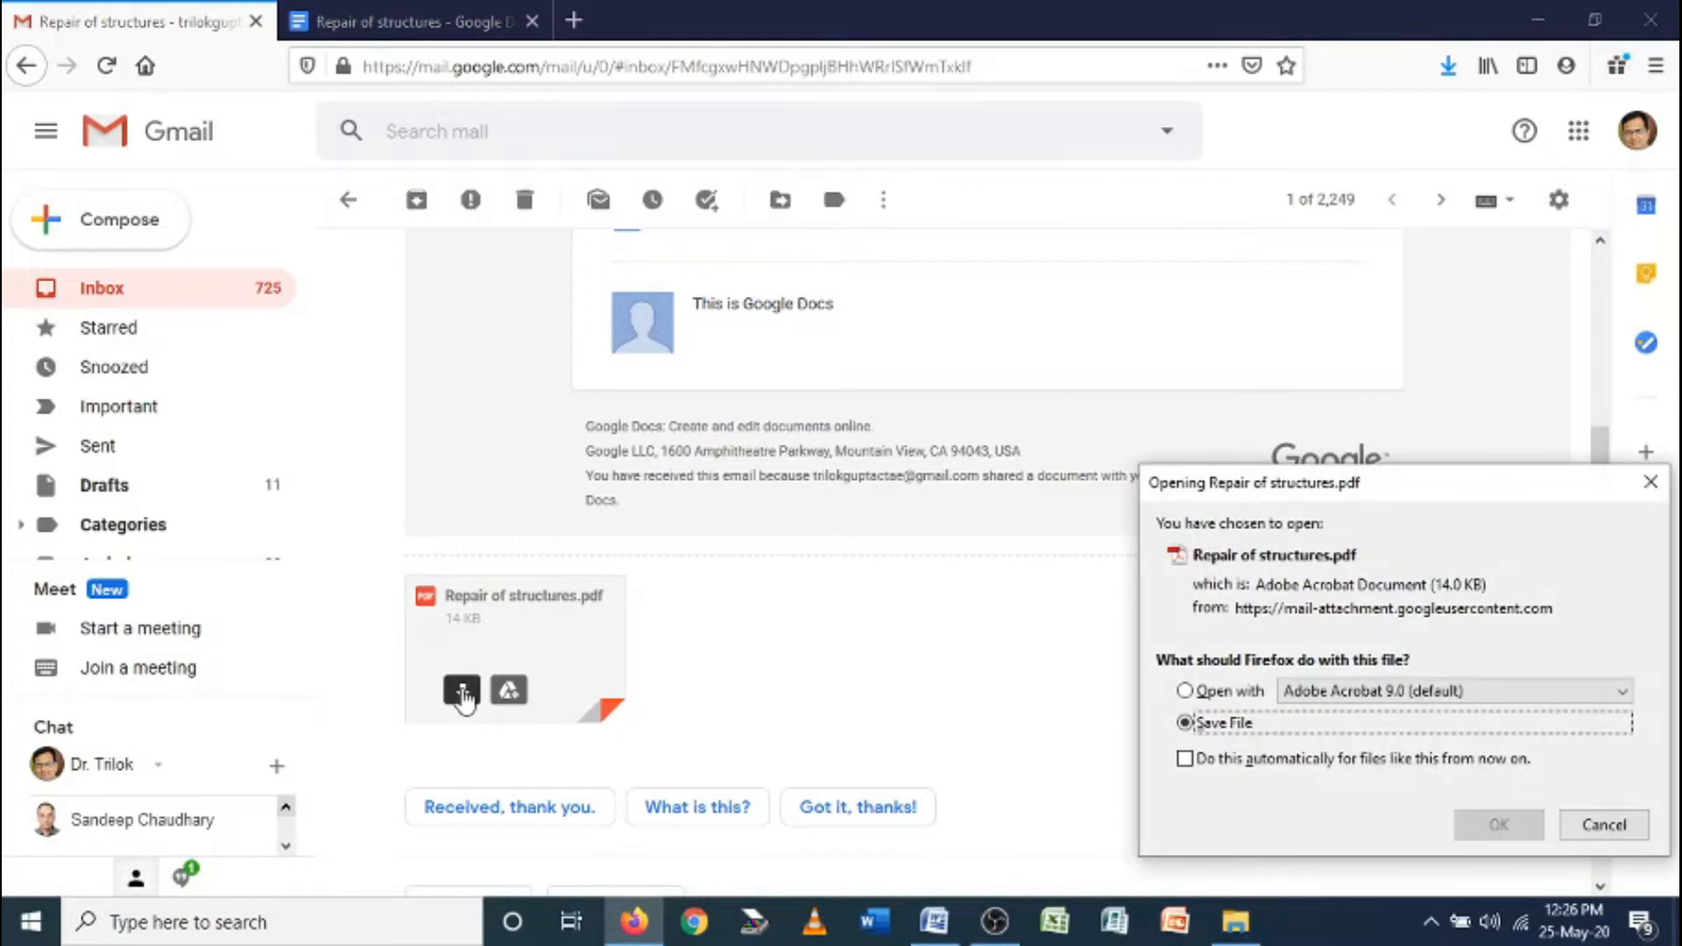
left_click(1209, 695)
left_click(1496, 824)
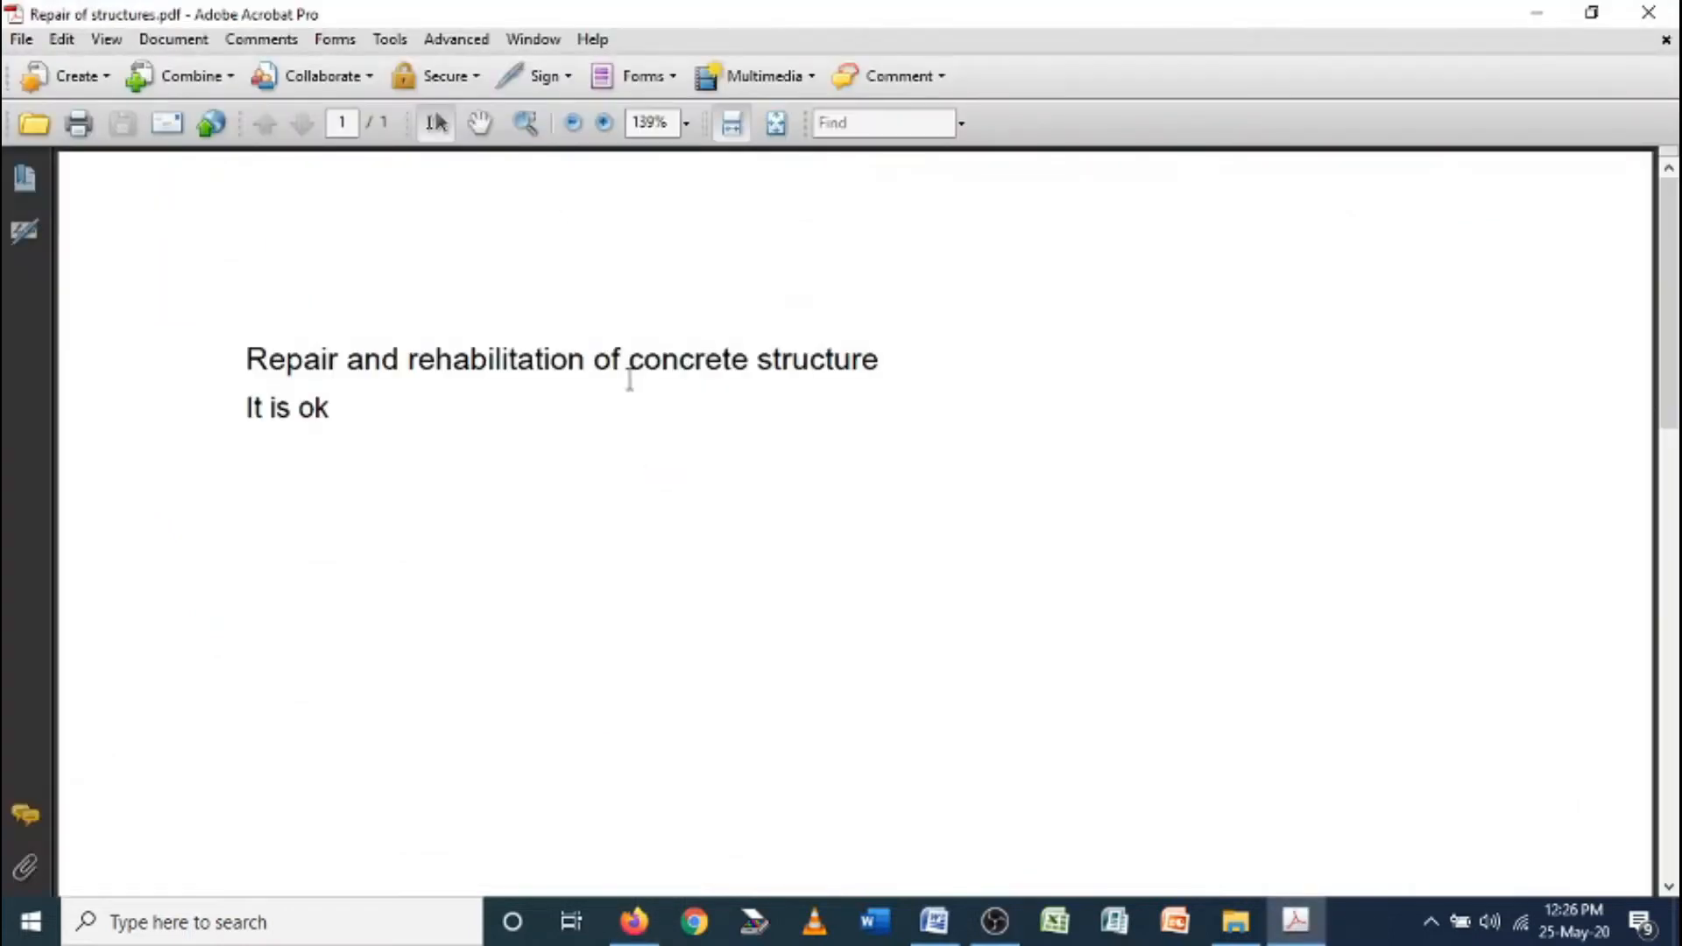
Select both text lines in the PDF to verify them, then close Acrobat
scroll(575, 455, "down", 4)
scroll(567, 458, "up", 4)
left_click_drag(248, 359, 412, 424)
left_click(448, 451)
left_click(1648, 12)
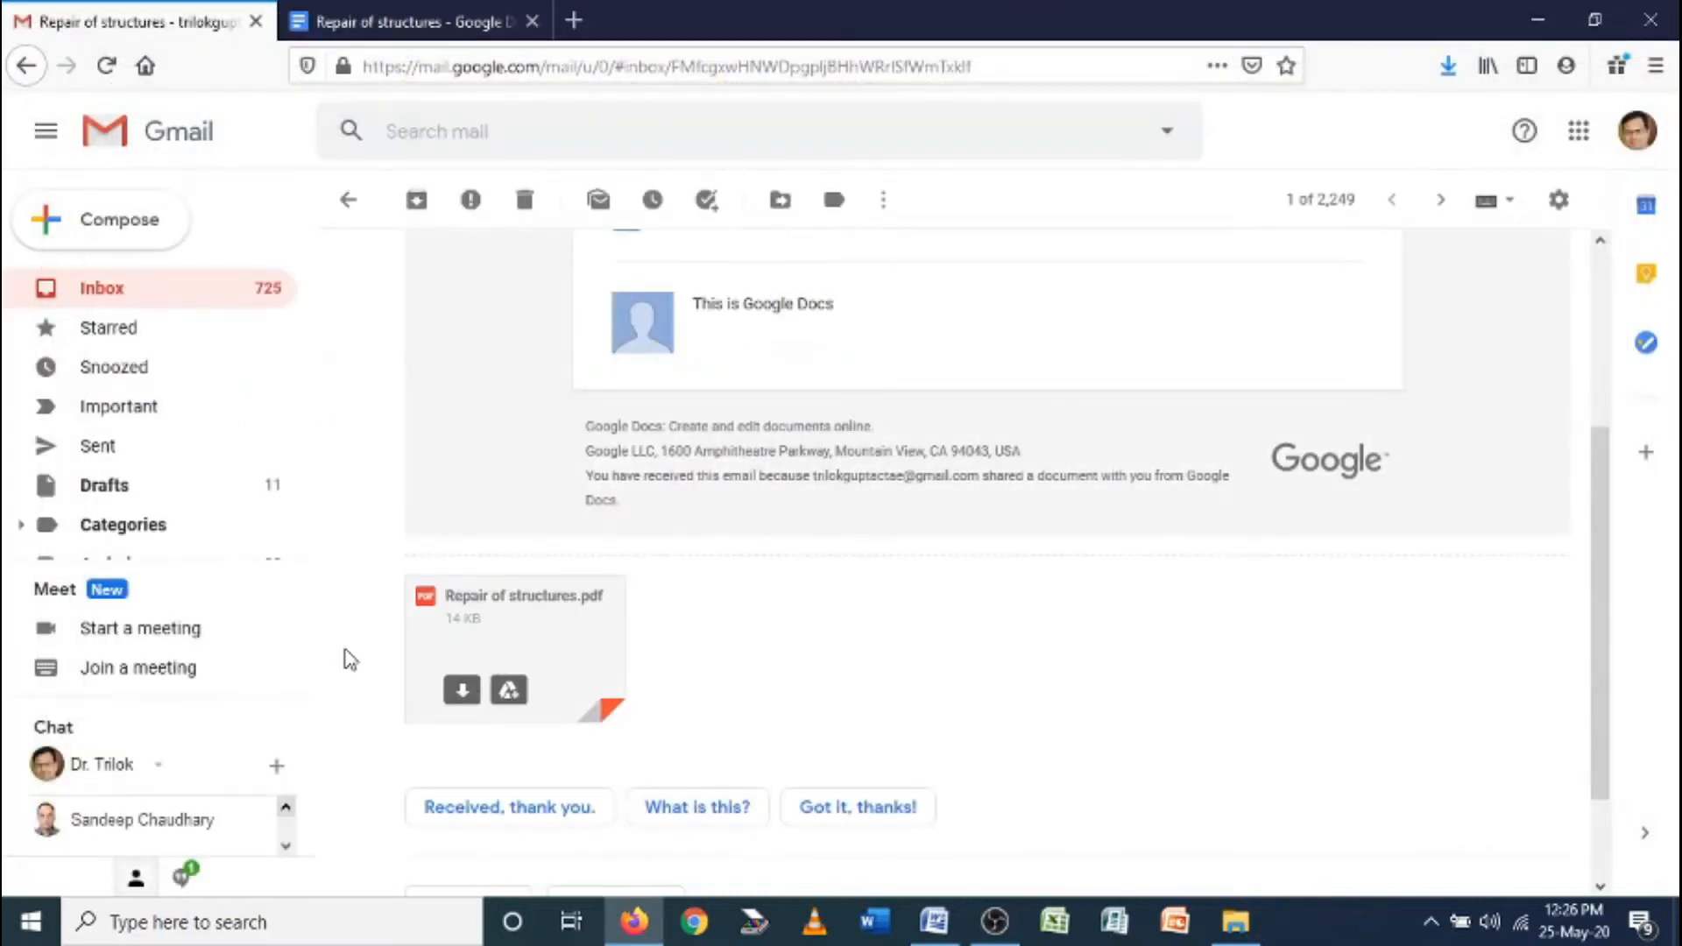
Back in Google Docs, publish Repair of structures via File > Publish to the web and confirm
left_click(449, 20)
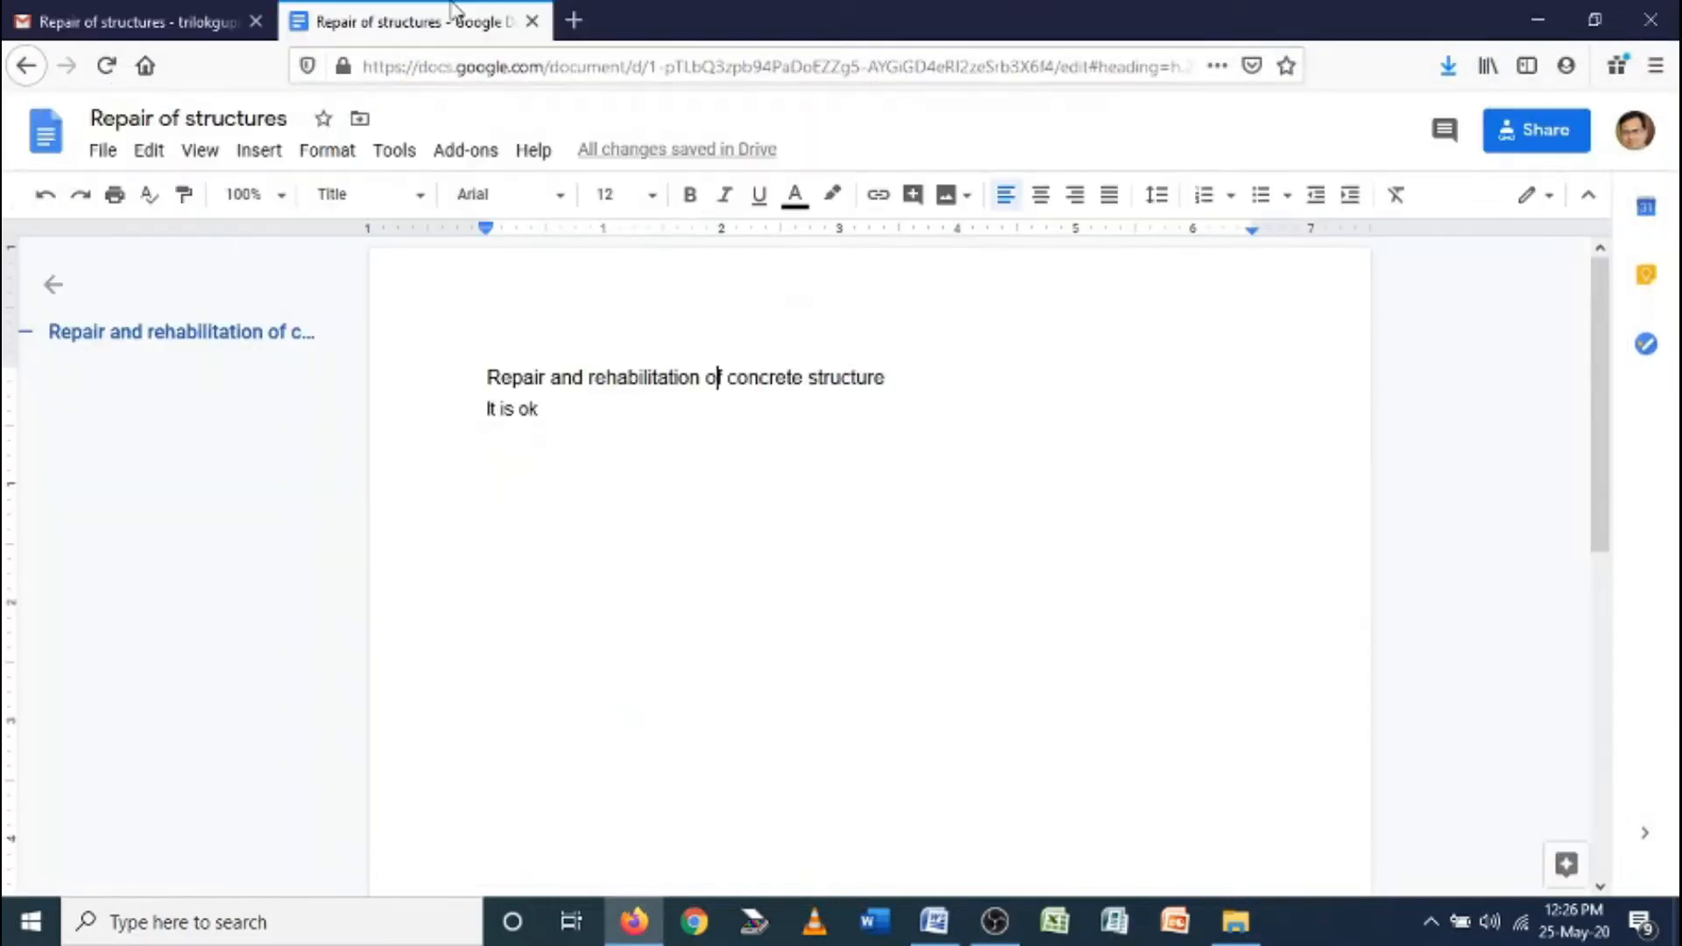
left_click(103, 151)
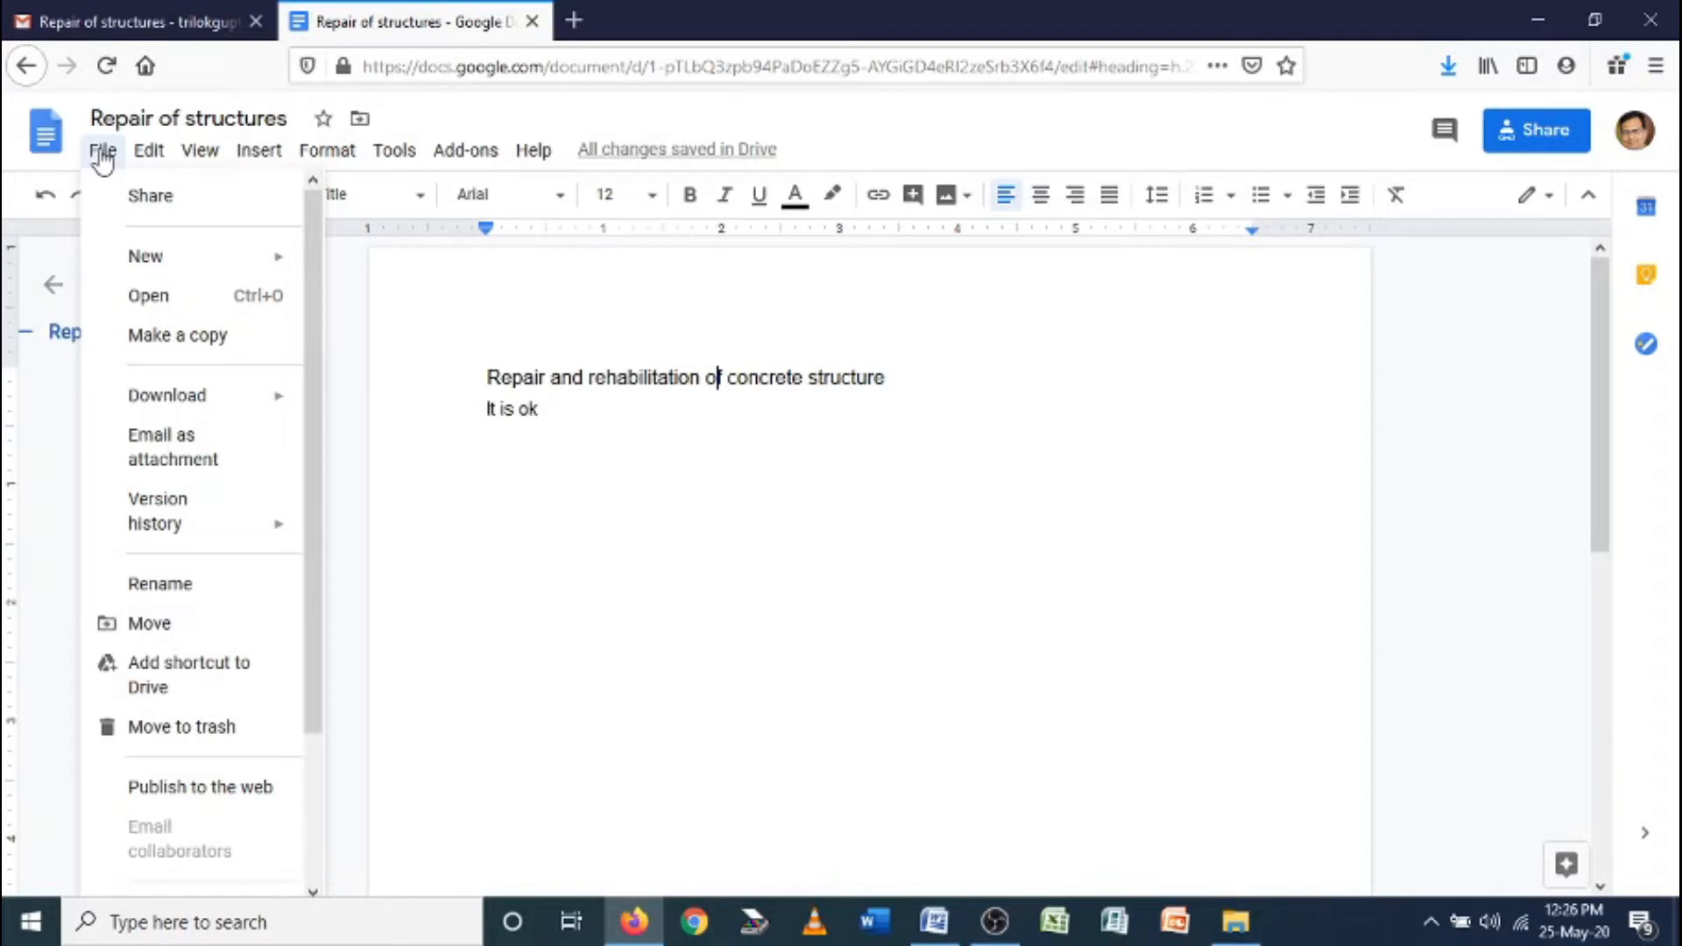
left_click(251, 789)
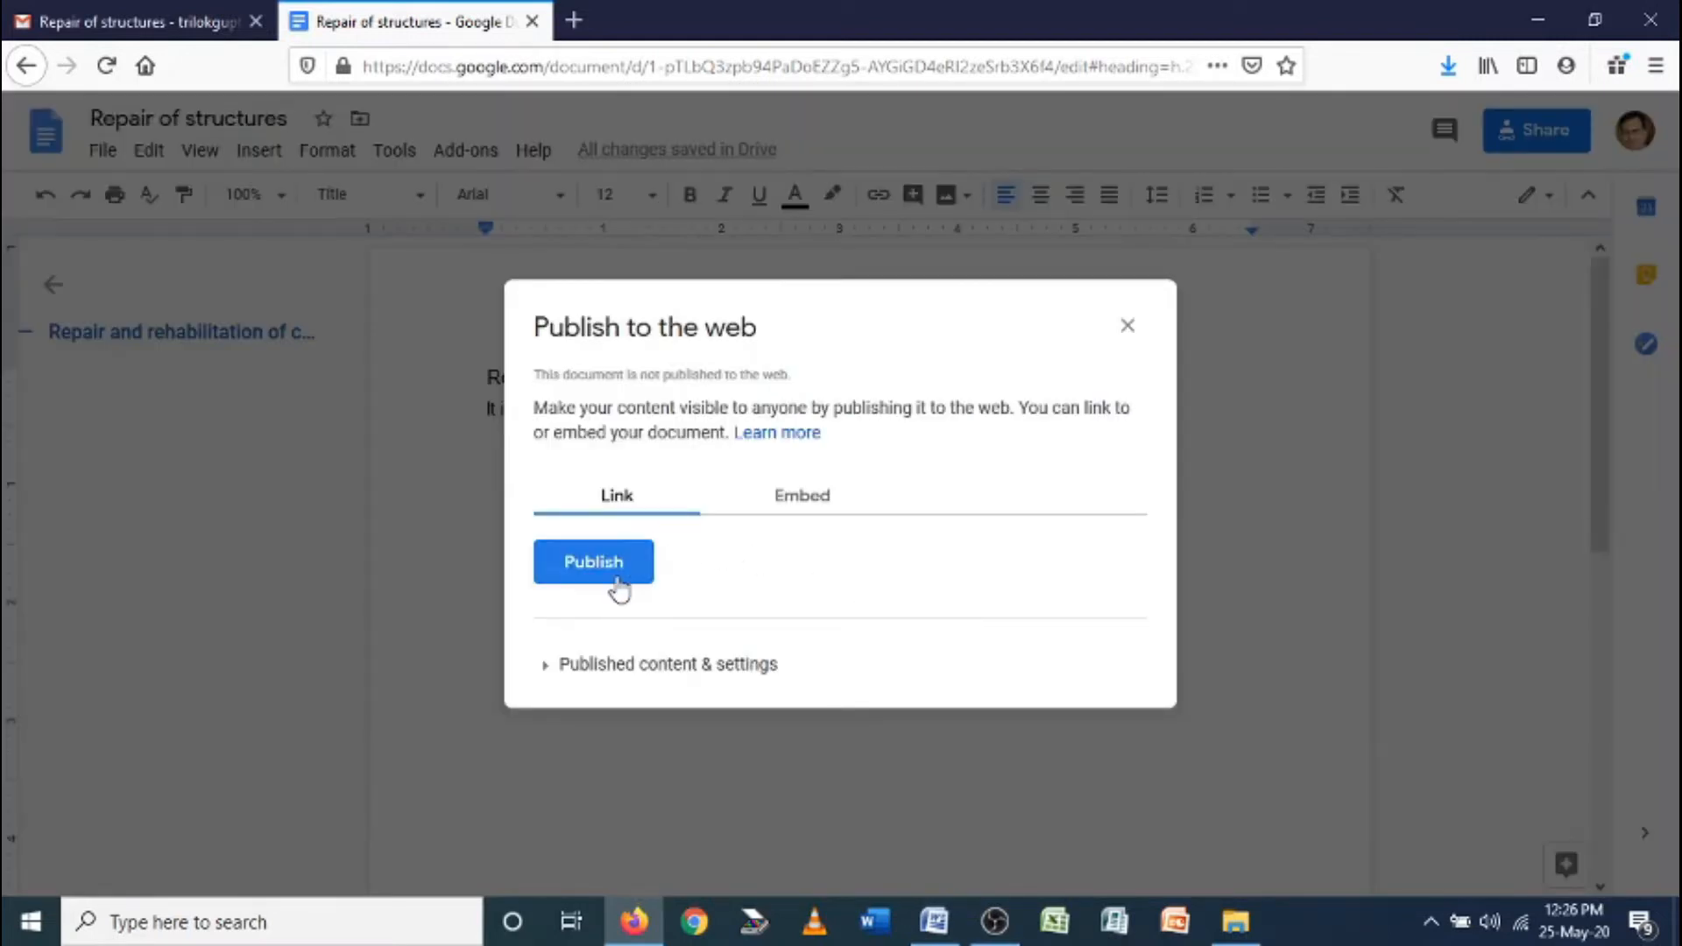
left_click(614, 568)
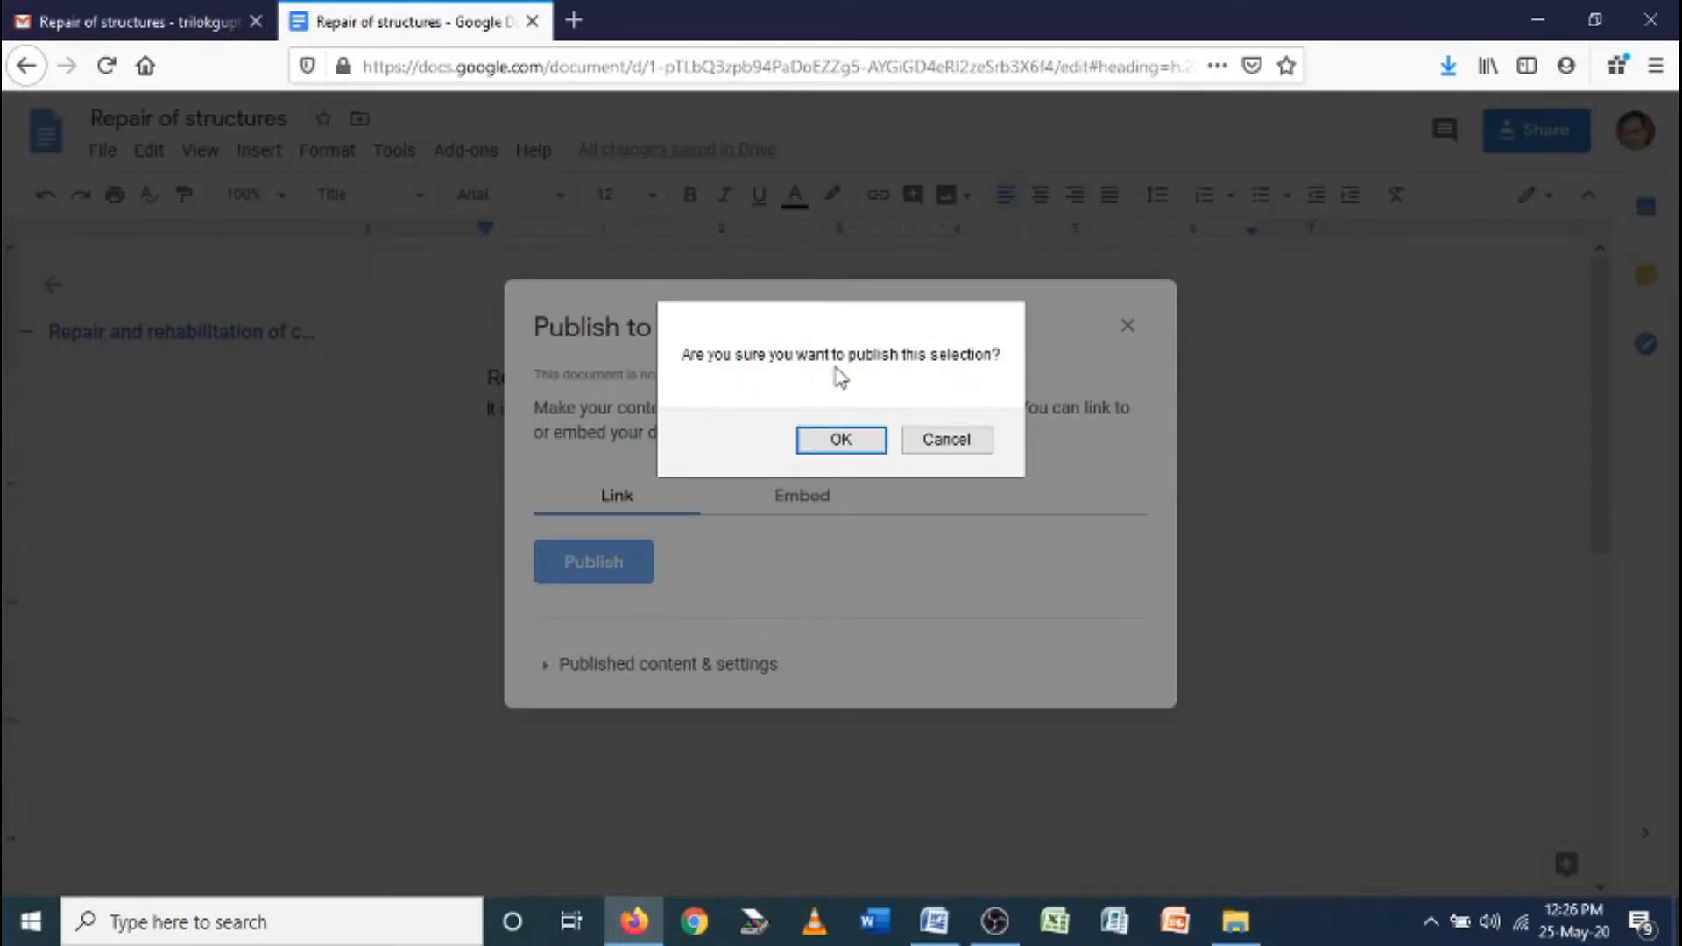
left_click(835, 445)
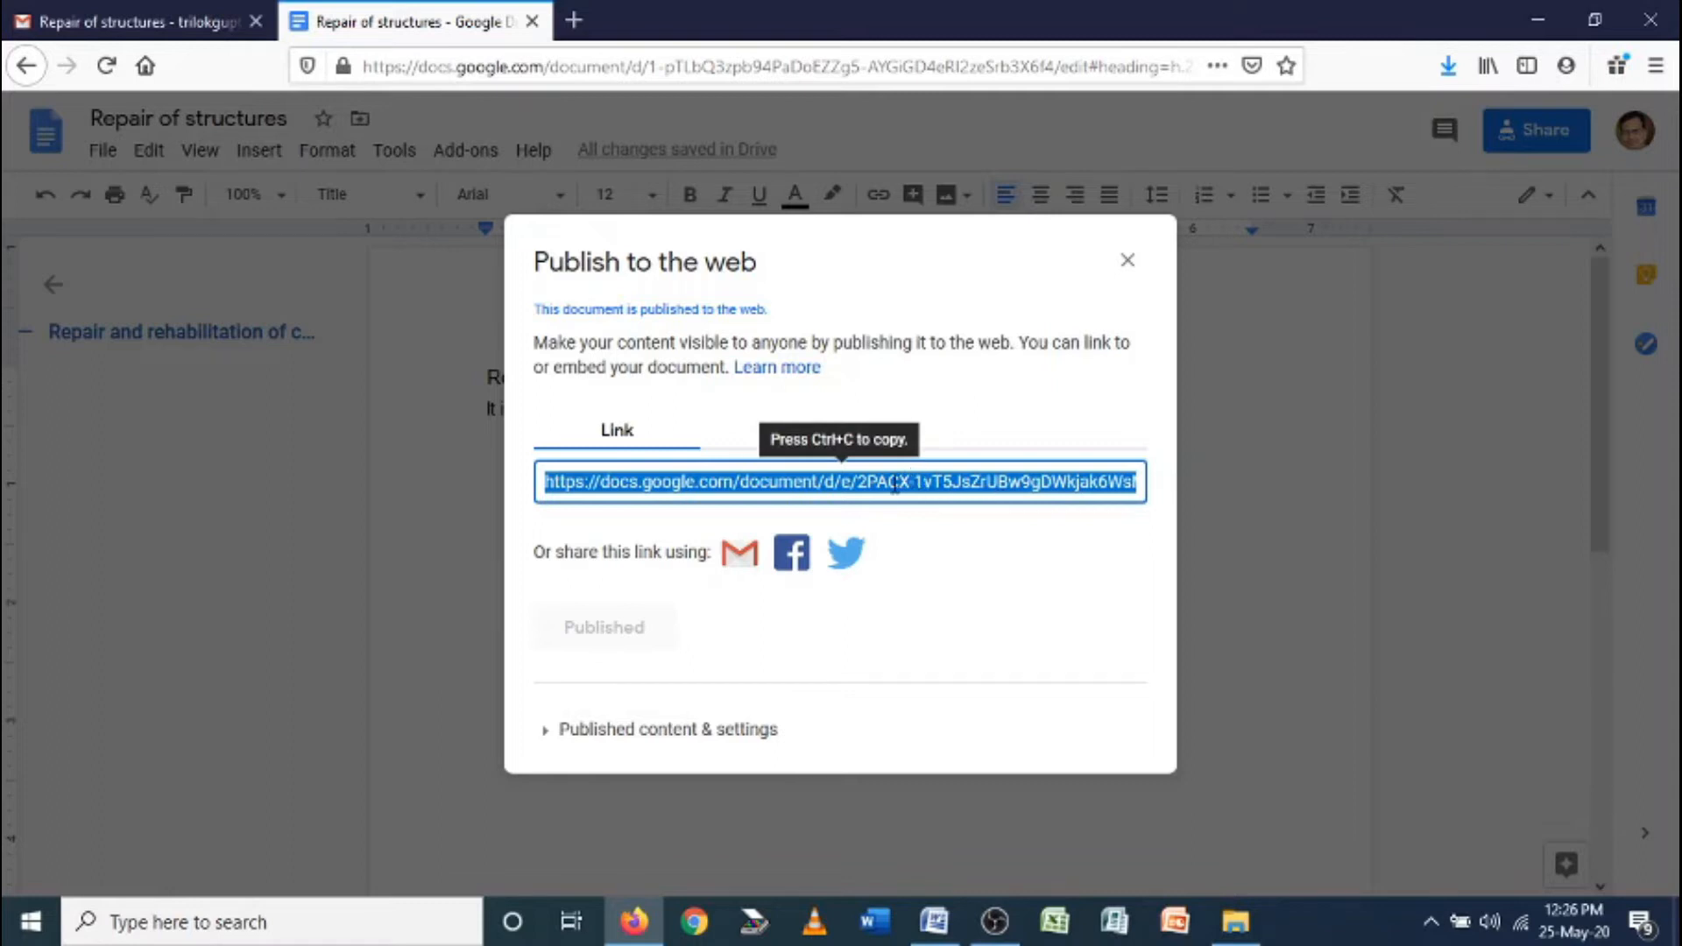
left_click(574, 21)
key("ctrl+v")
key("Return")
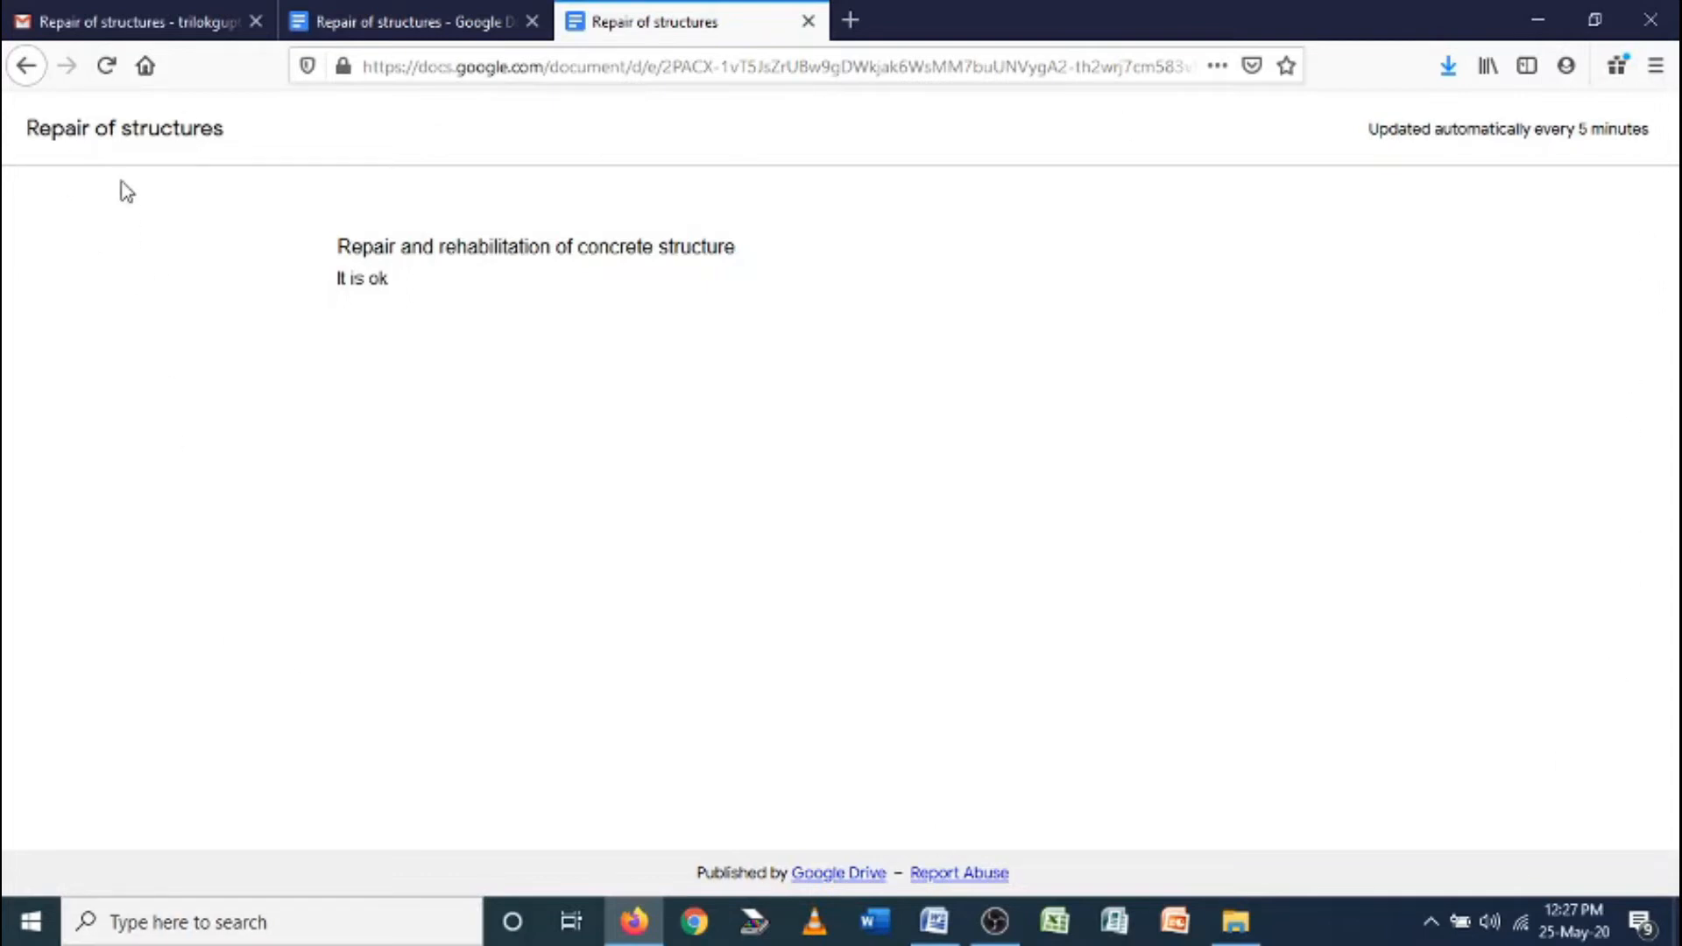
double_click(359, 245)
left_click(377, 278)
left_click(811, 30)
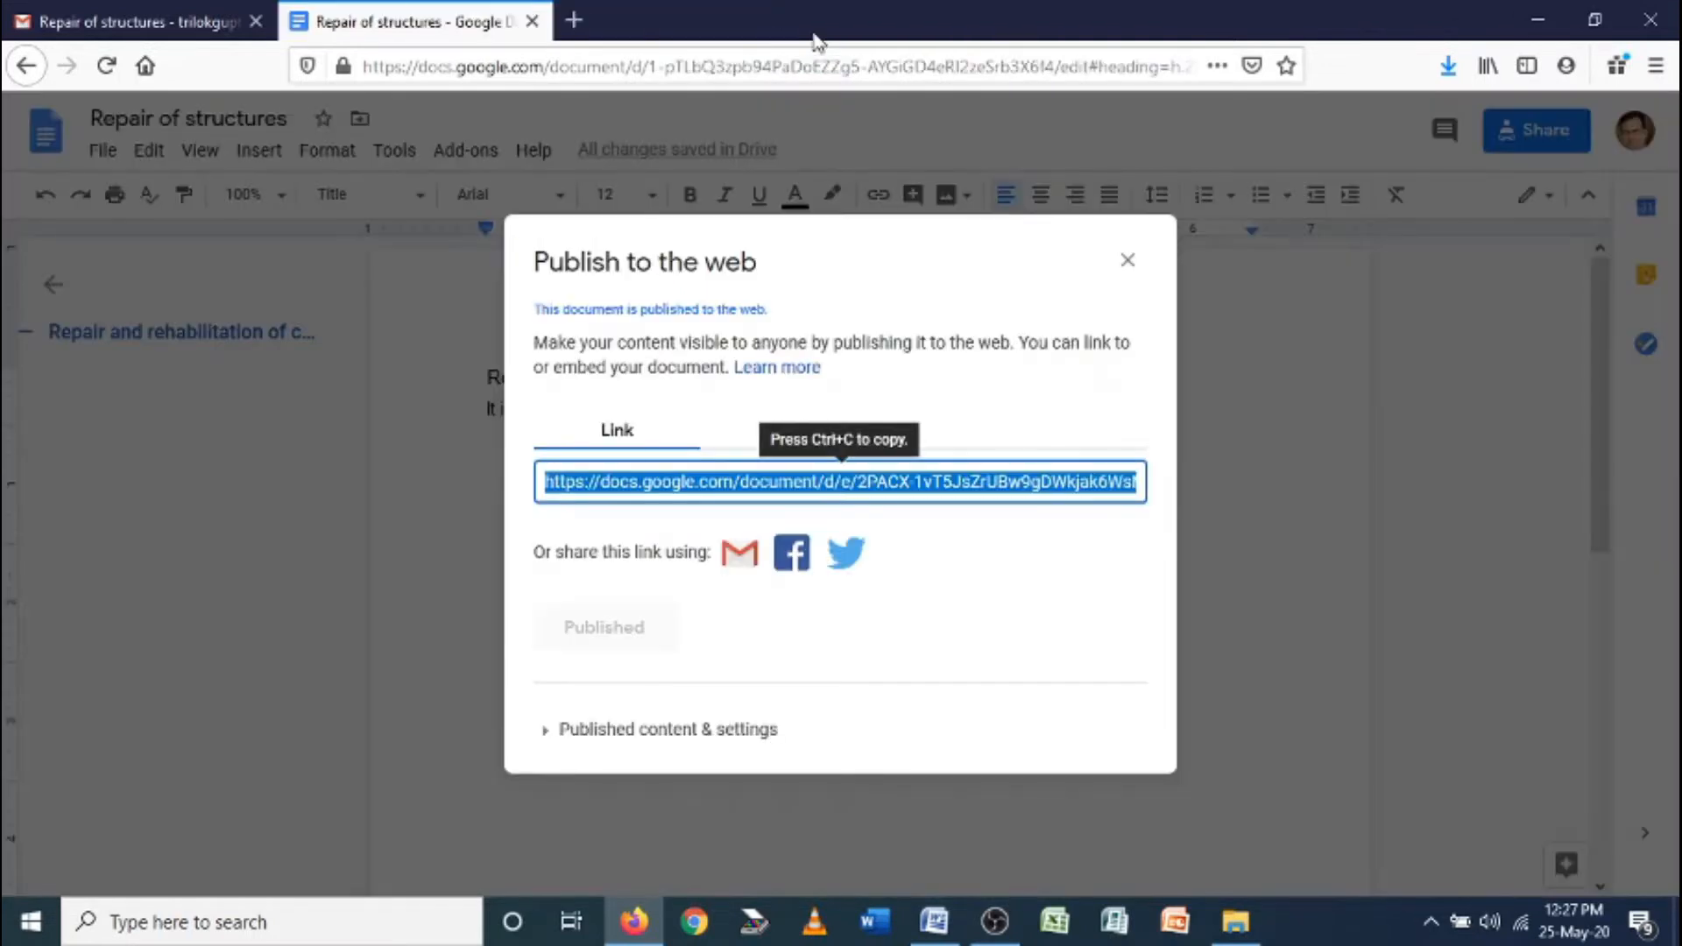
Close the Publish to the web dialog, select both text lines, and open the Tools menu
left_click(1127, 260)
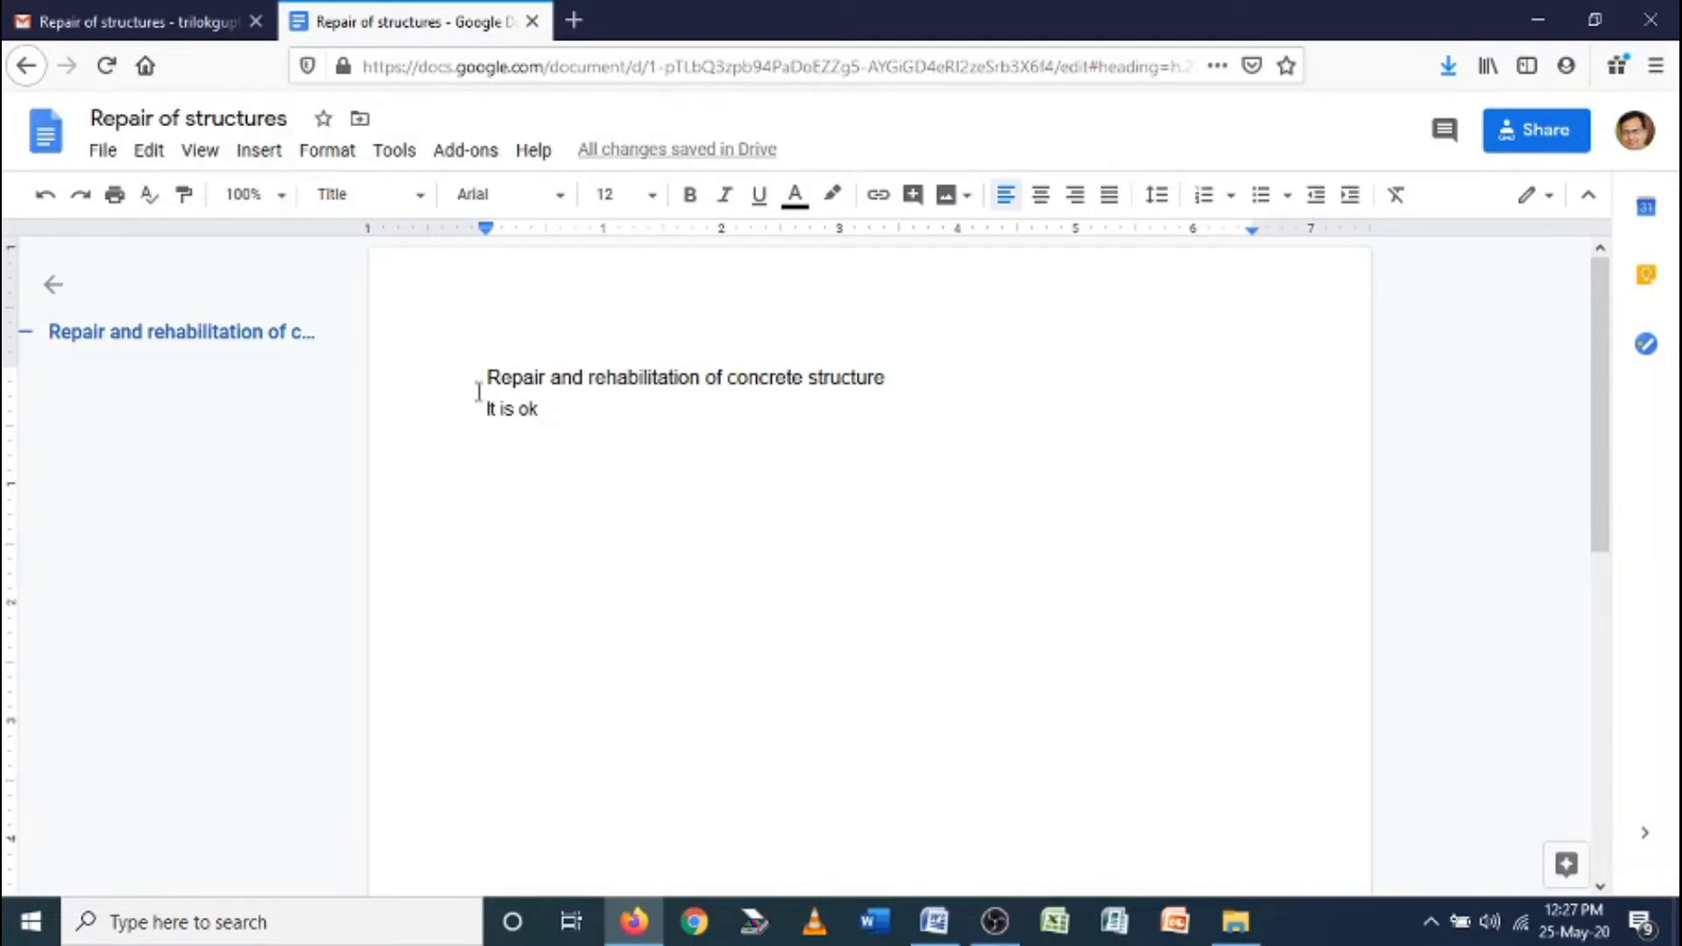
left_click_drag(469, 375, 554, 408)
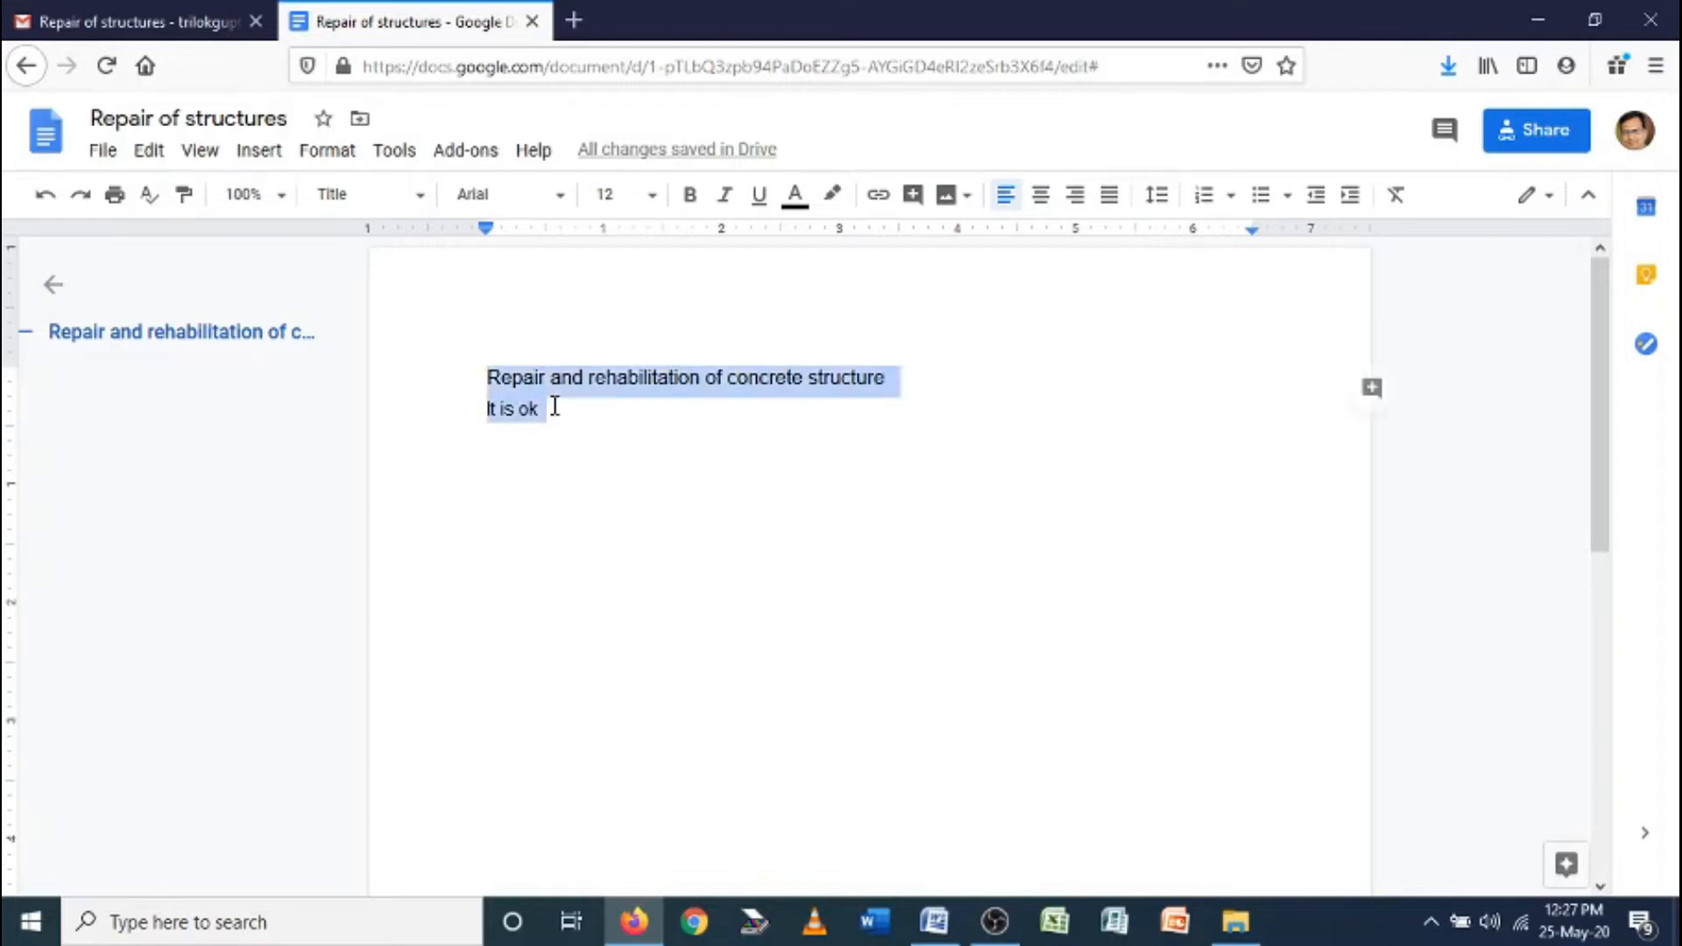
left_click(399, 156)
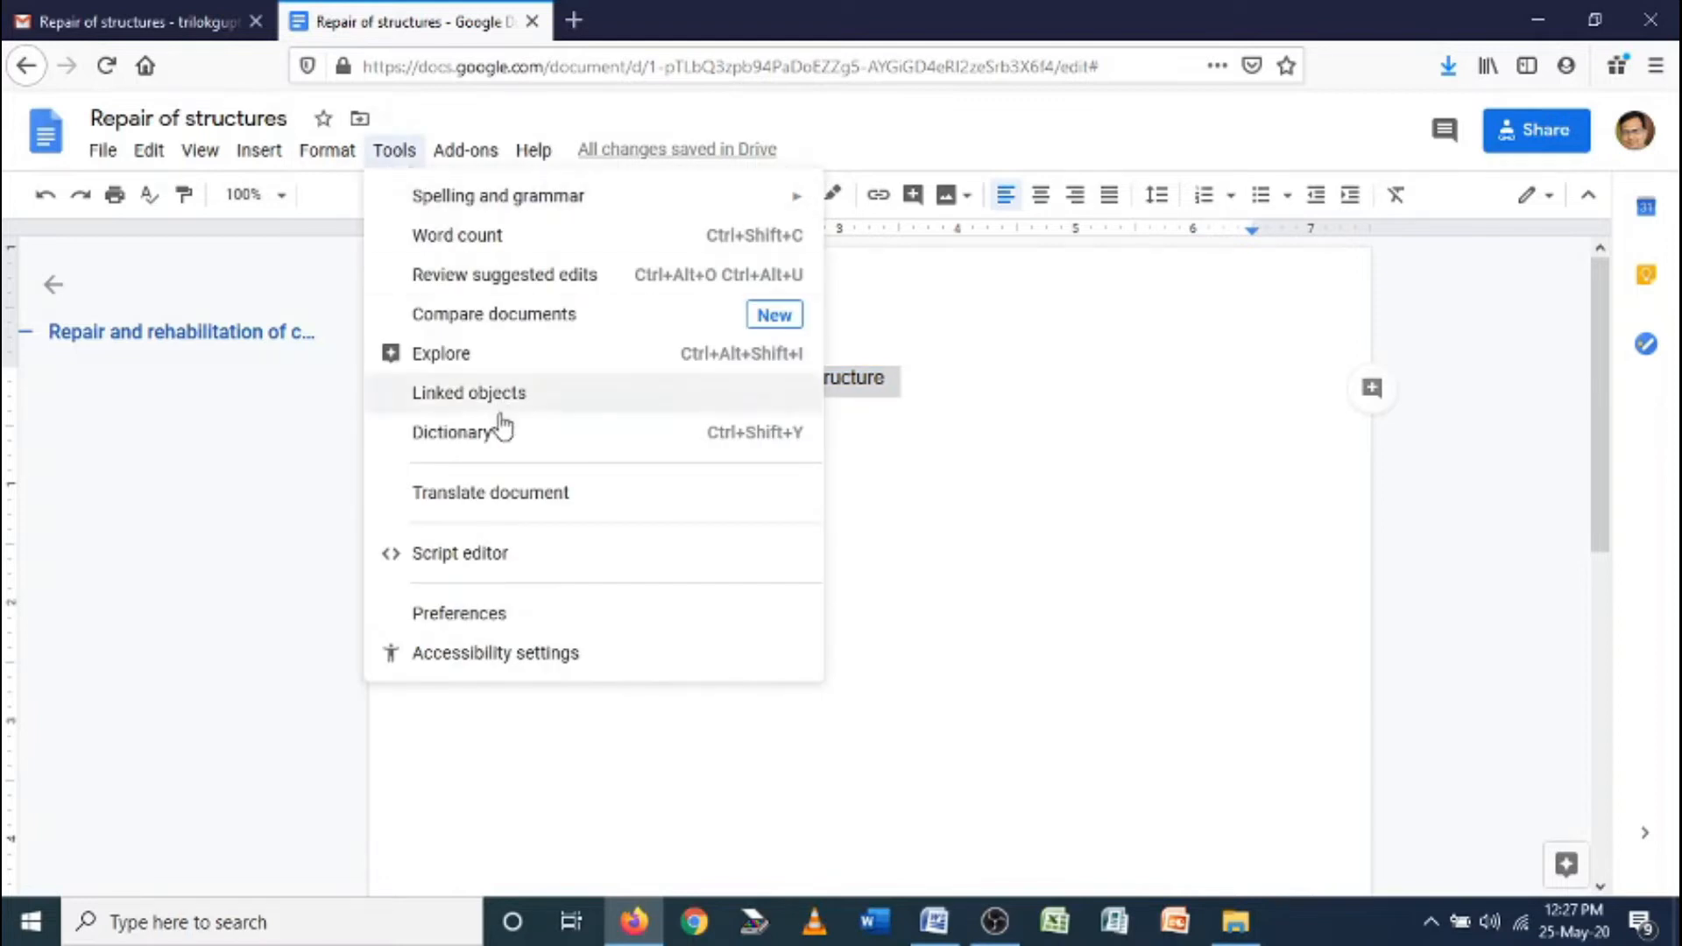
Use Tools > Translate document to make a Marathi copy of Repair of structures
left_click(513, 496)
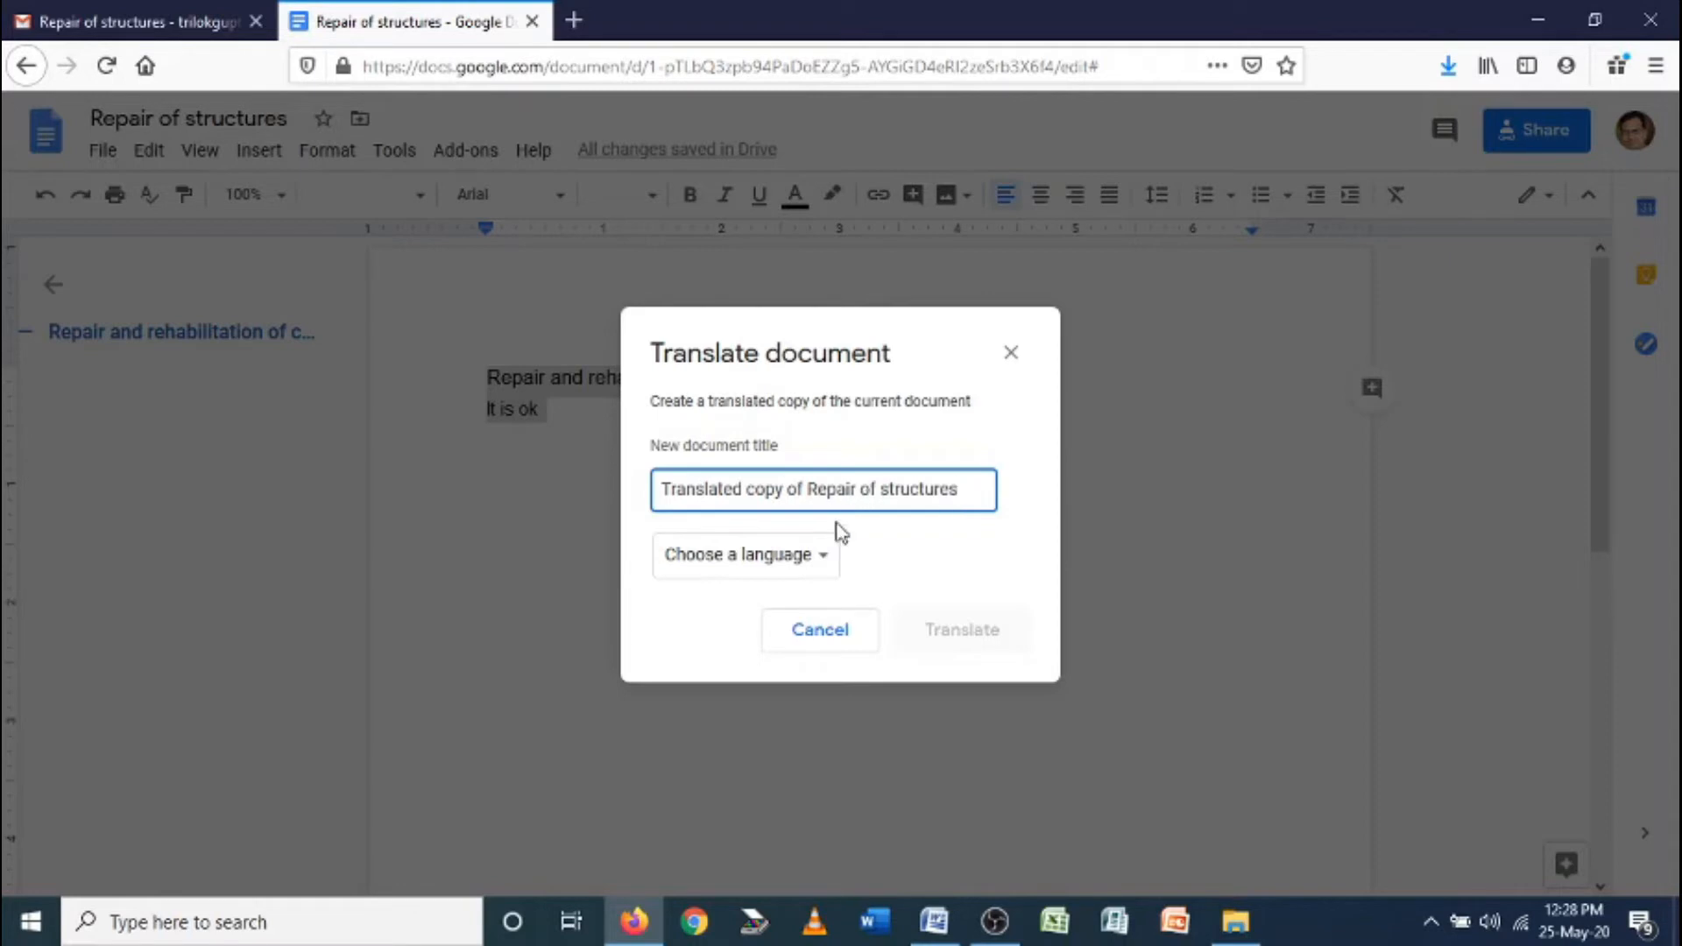
left_click(833, 563)
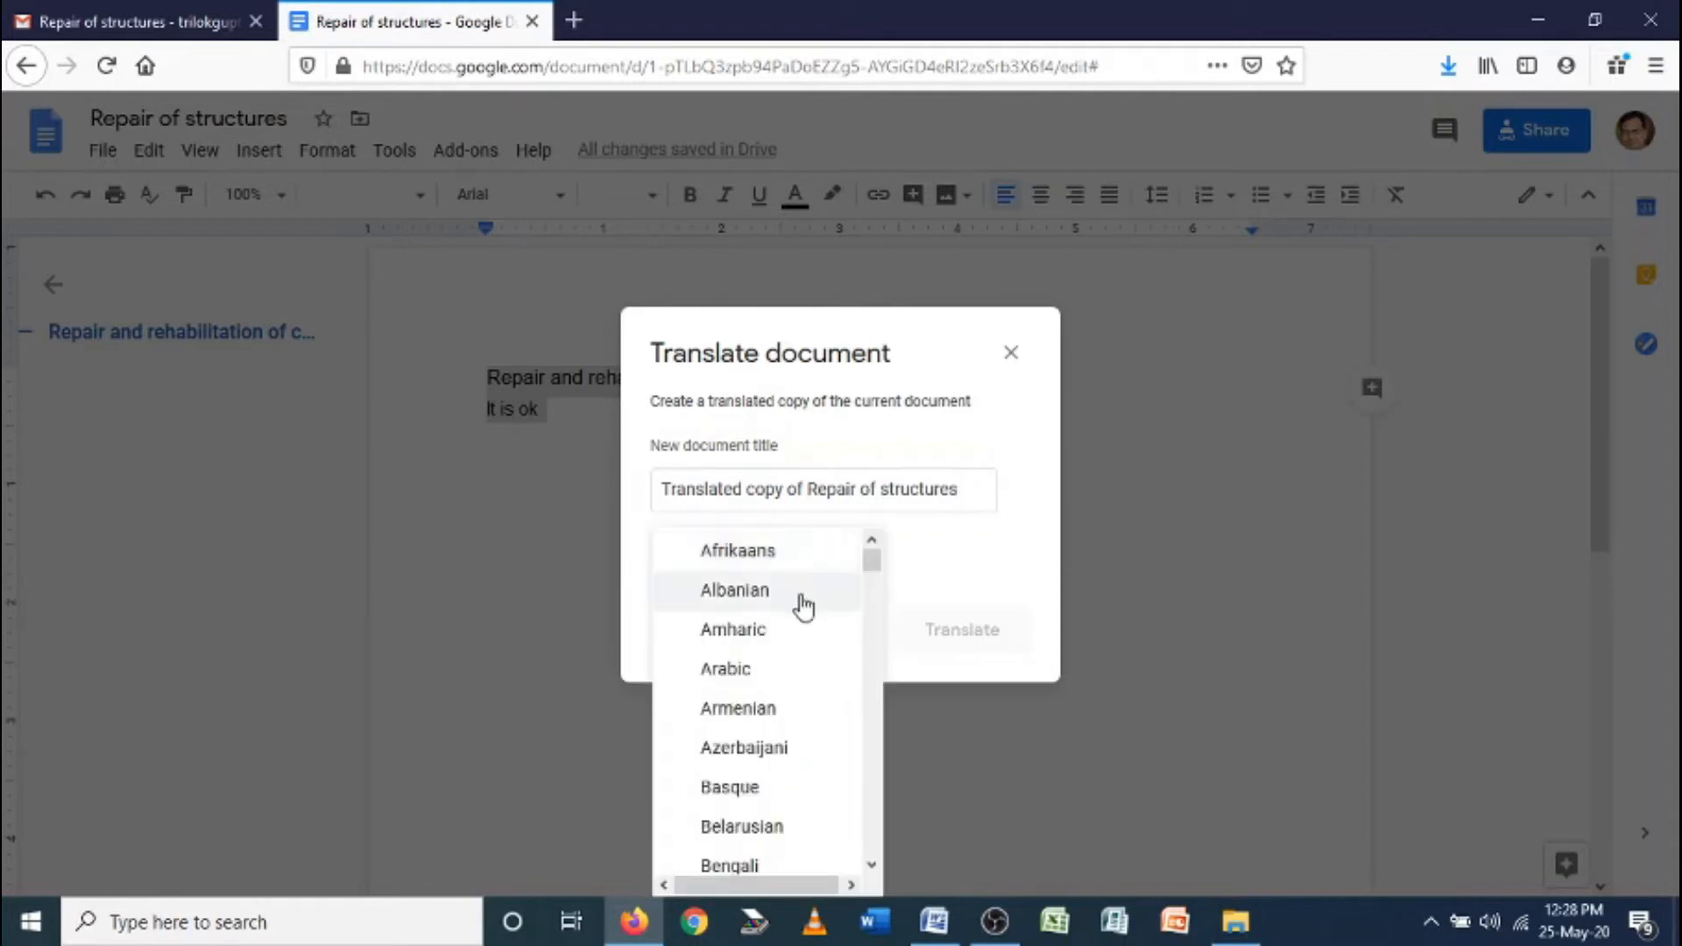
scroll(780, 699, "down", 5)
scroll(779, 703, "down", 5)
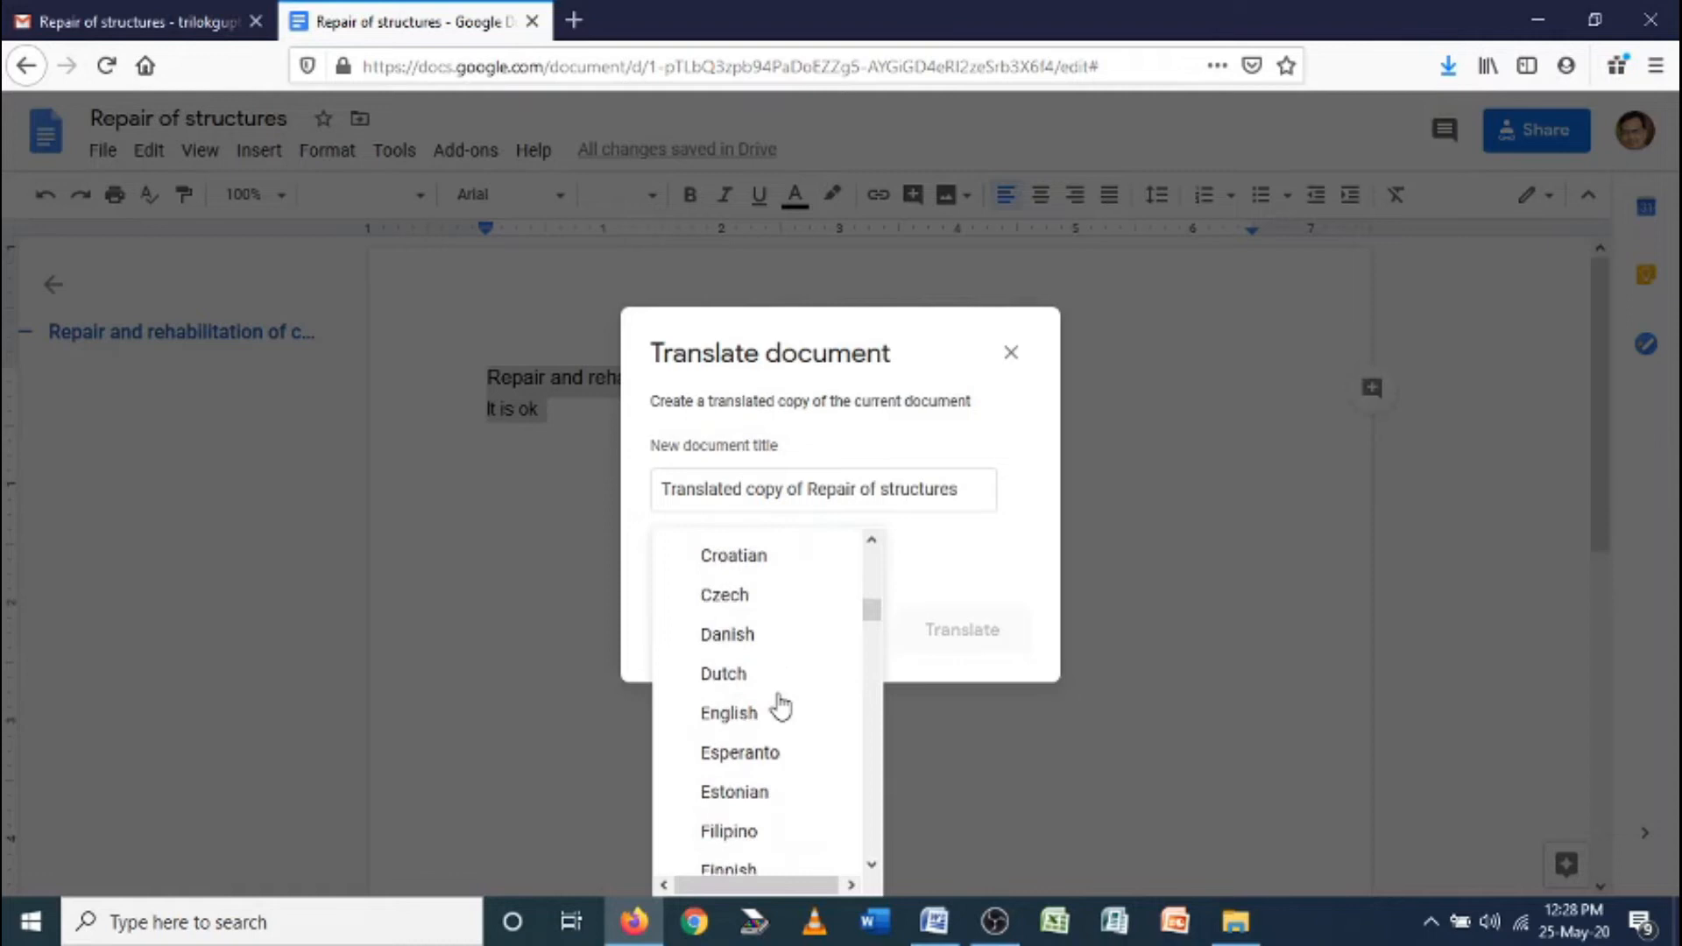
scroll(780, 705, "down", 5)
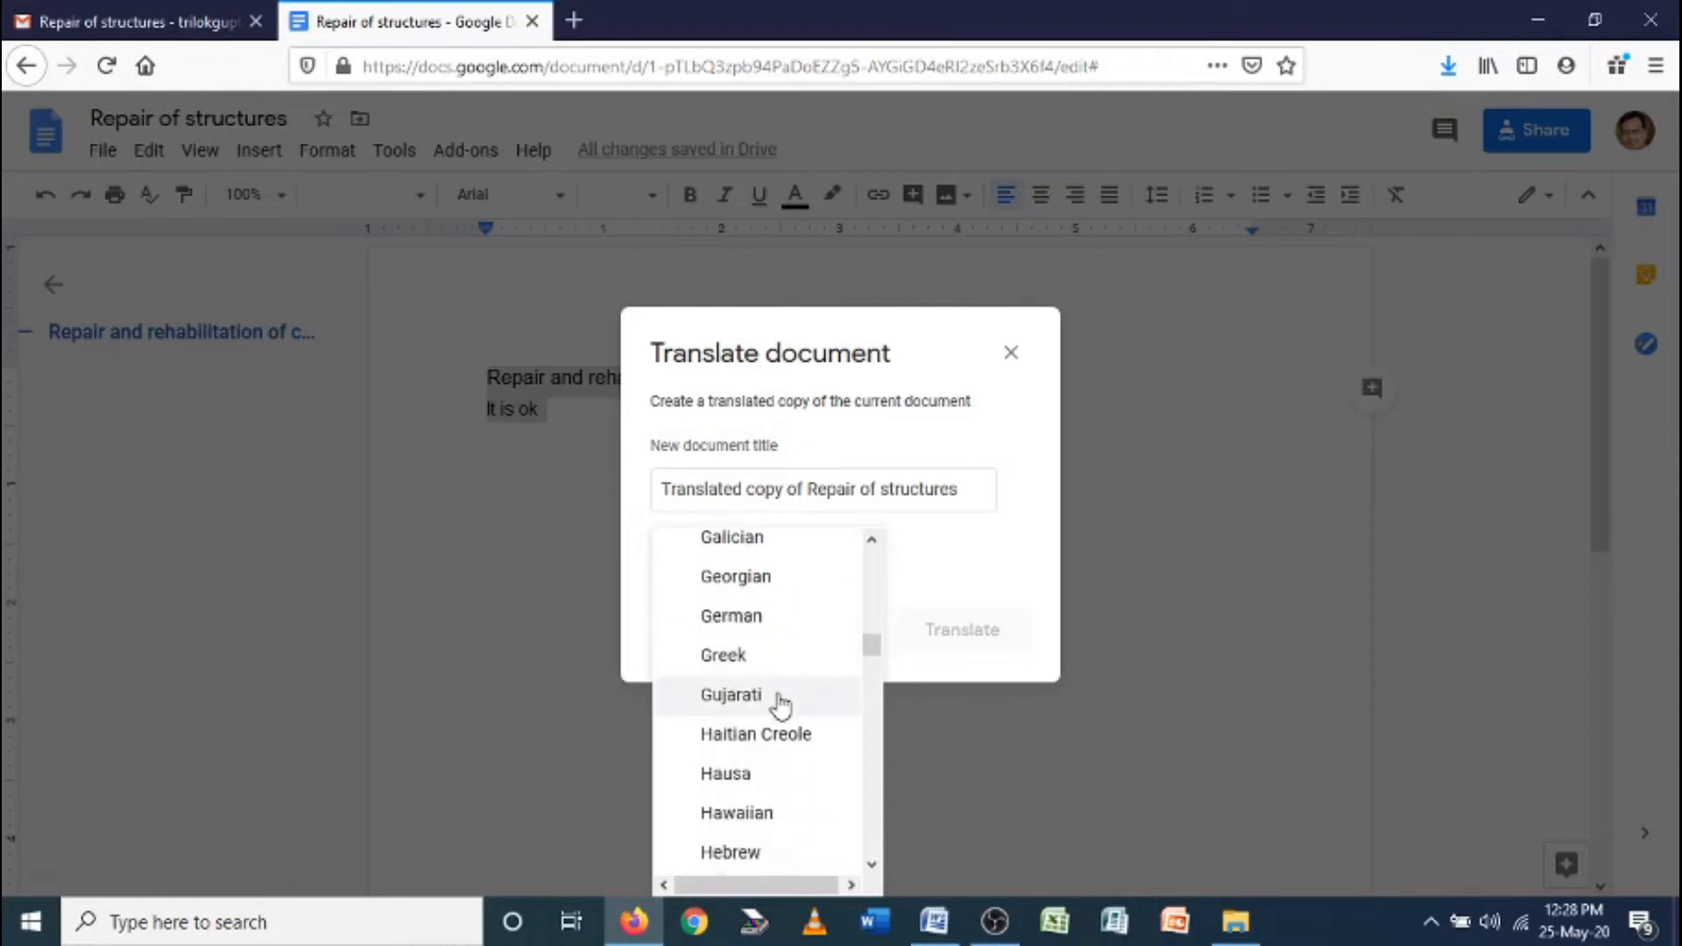
scroll(779, 705, "down", 5)
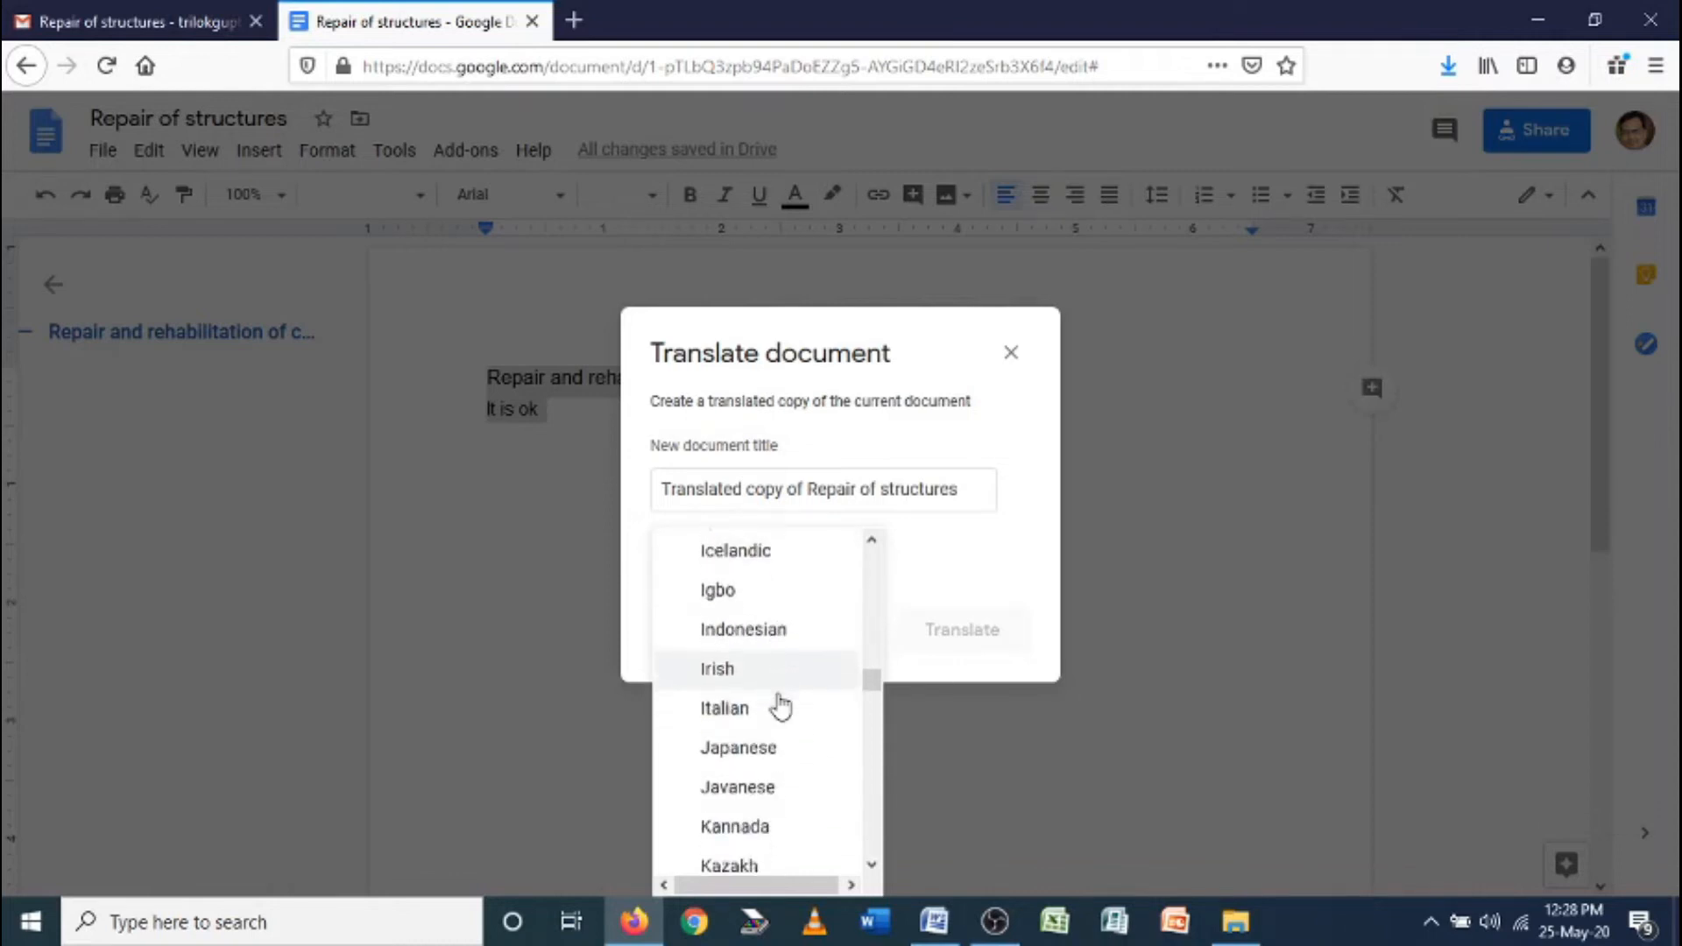
scroll(779, 704, "down", 3)
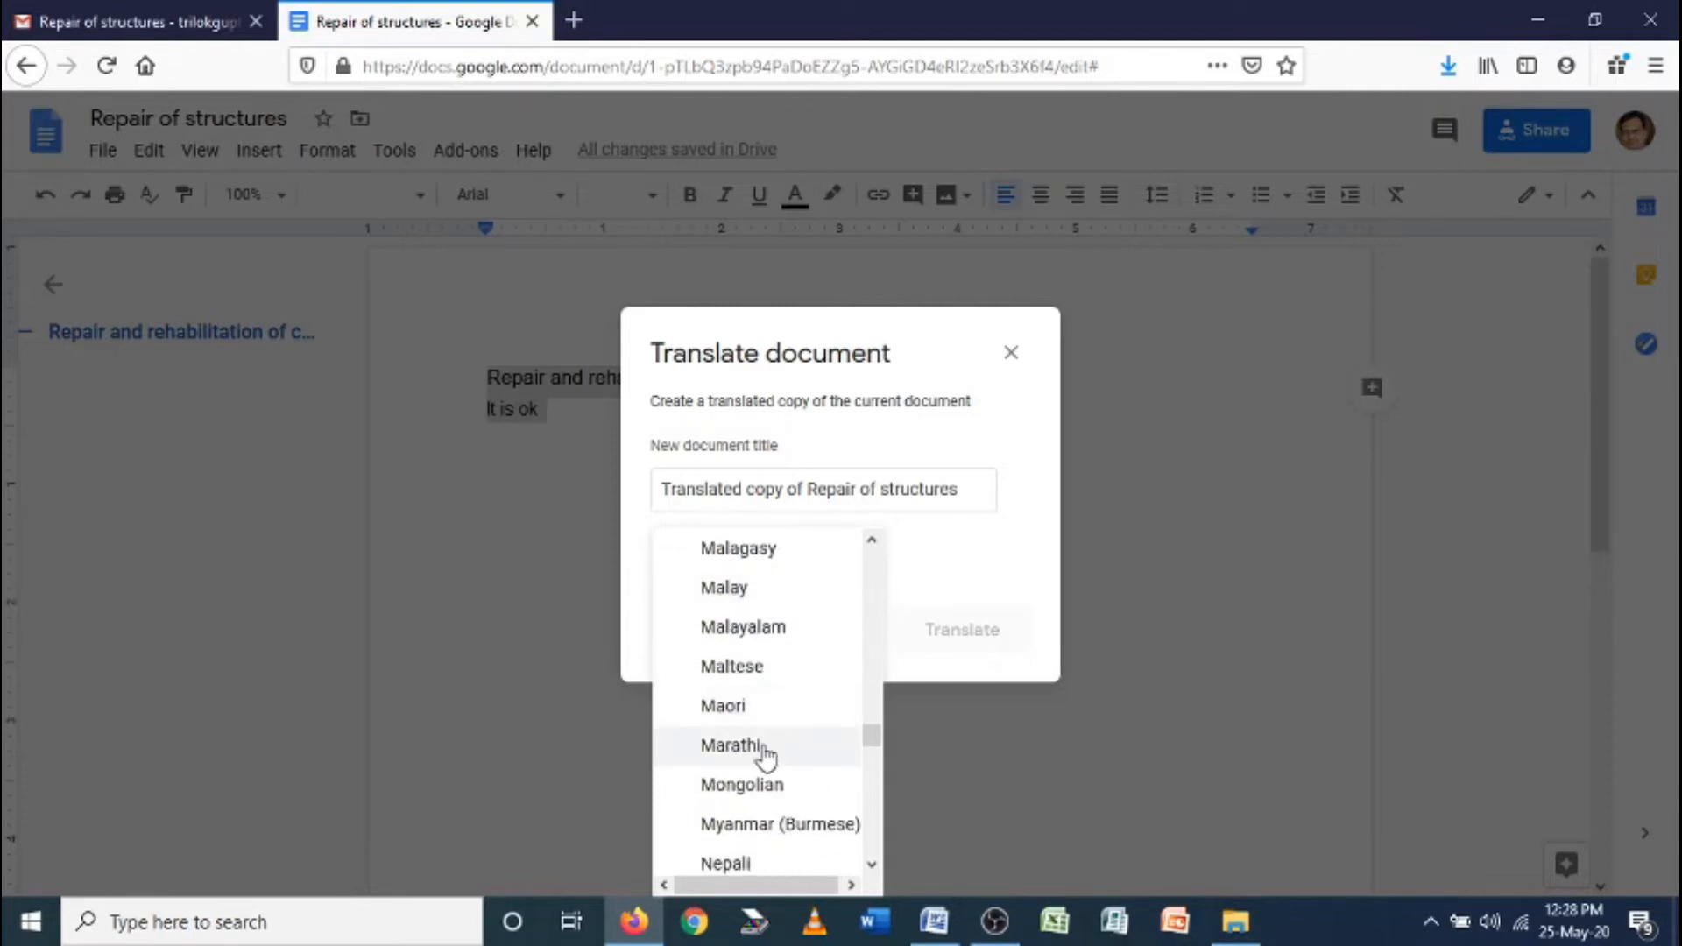
left_click(762, 746)
left_click(950, 639)
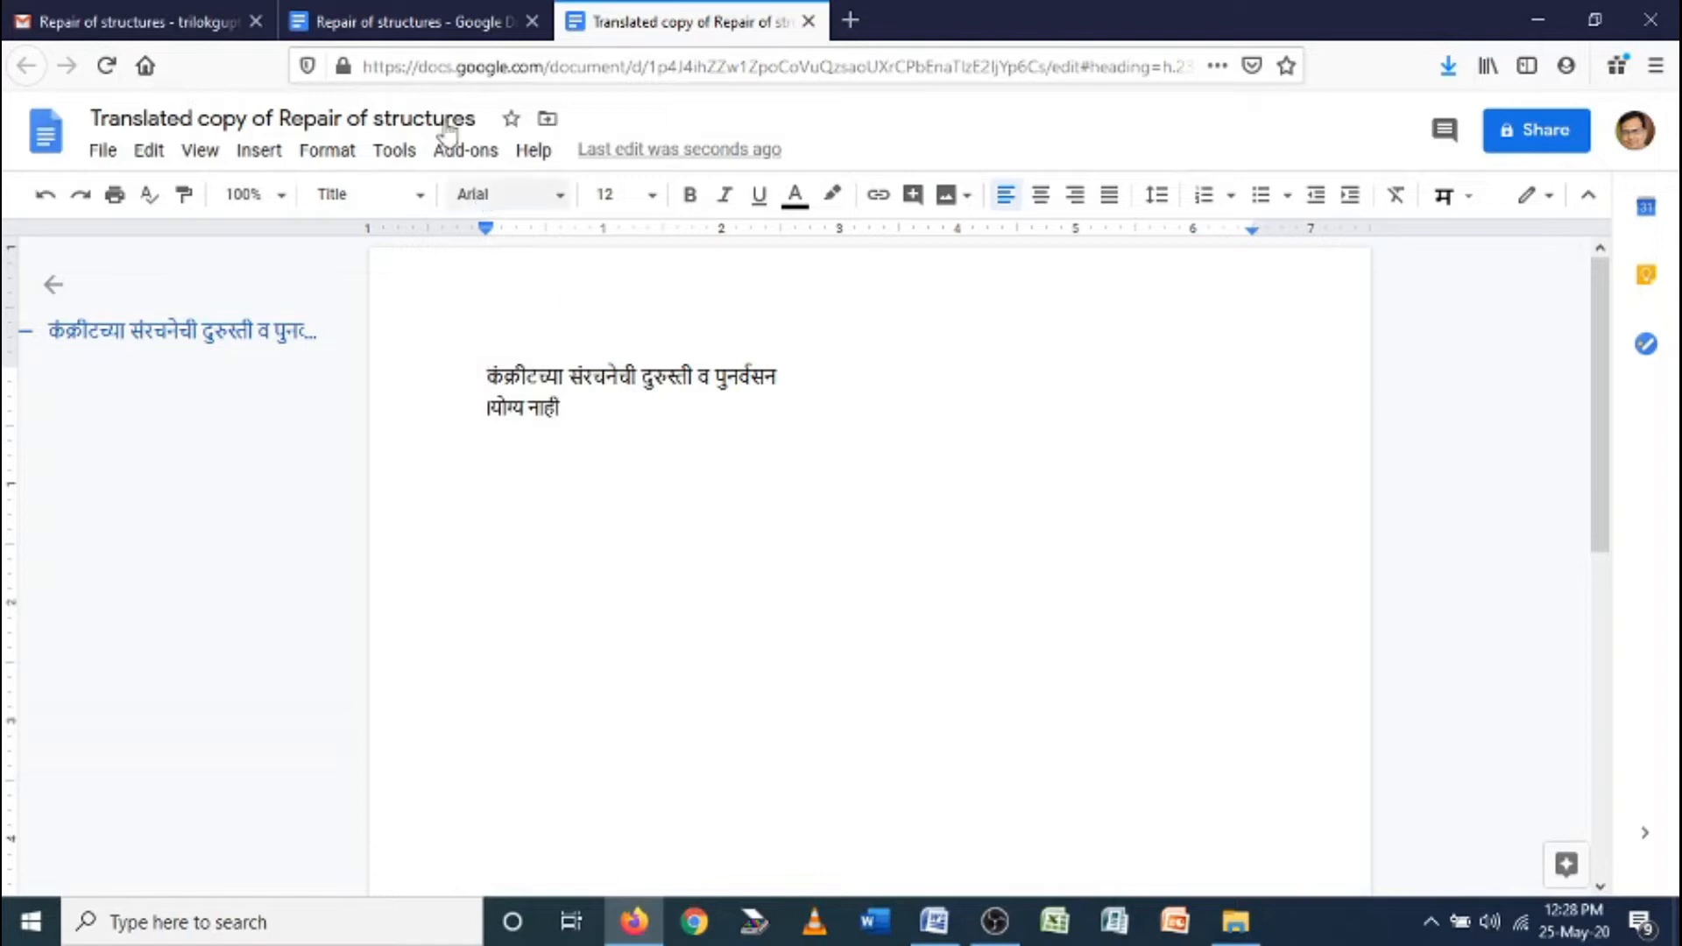
Switch back to the English Repair of structures tab and place the cursor before 'Repair'
left_click(460, 19)
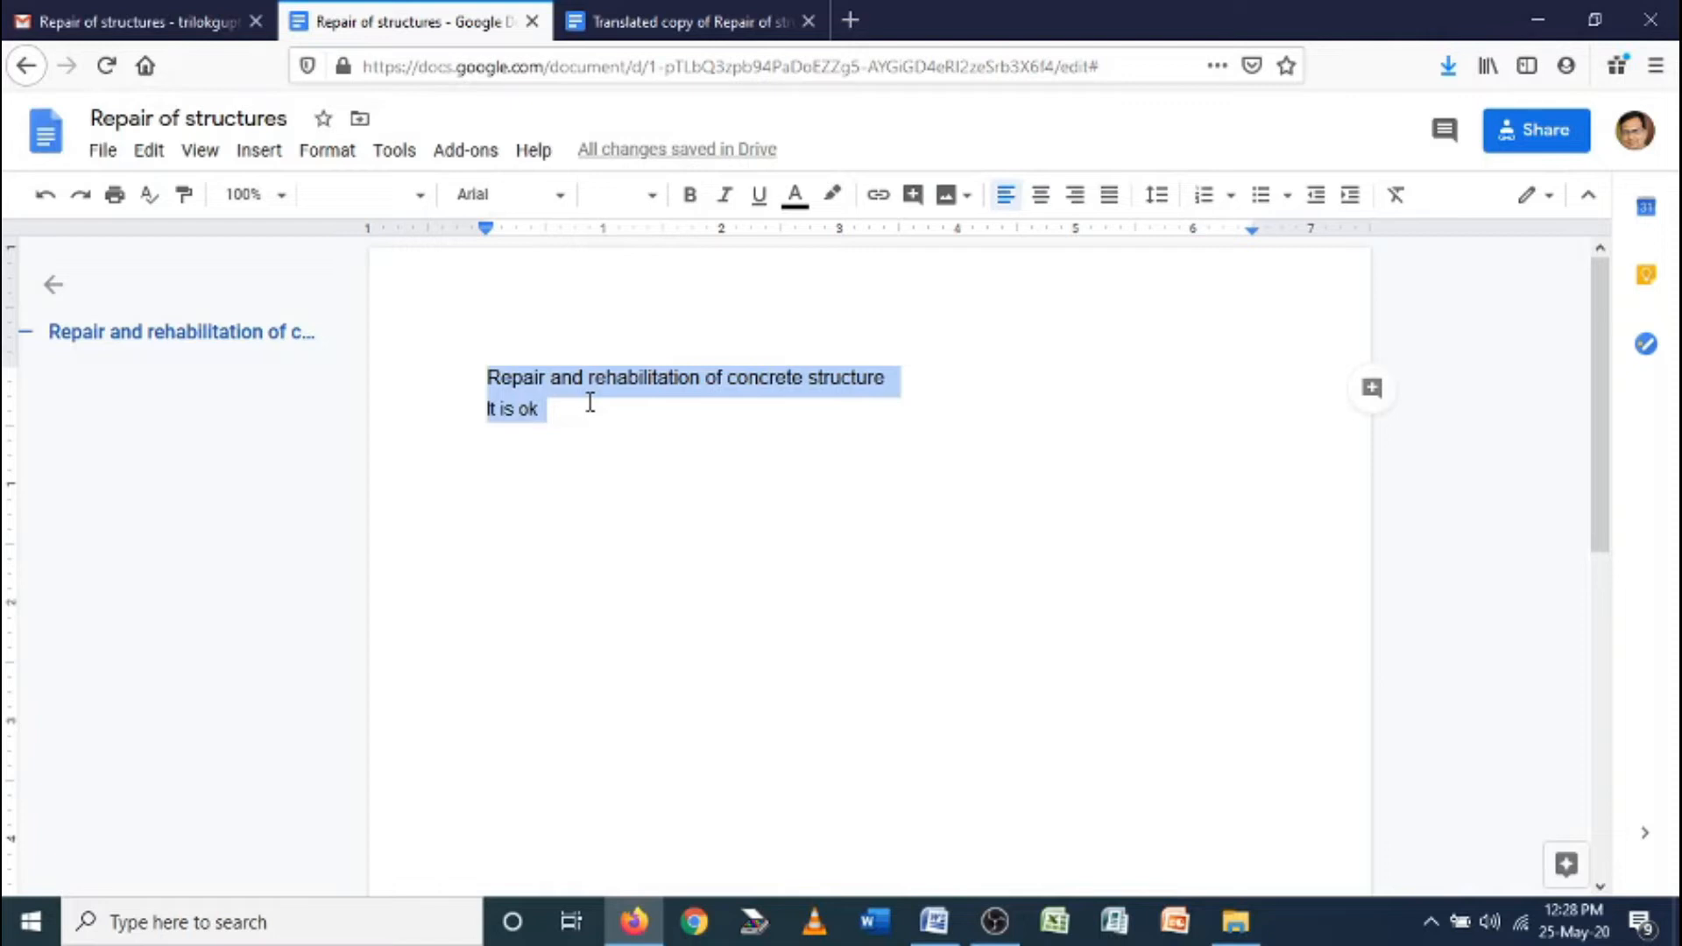
left_click(382, 156)
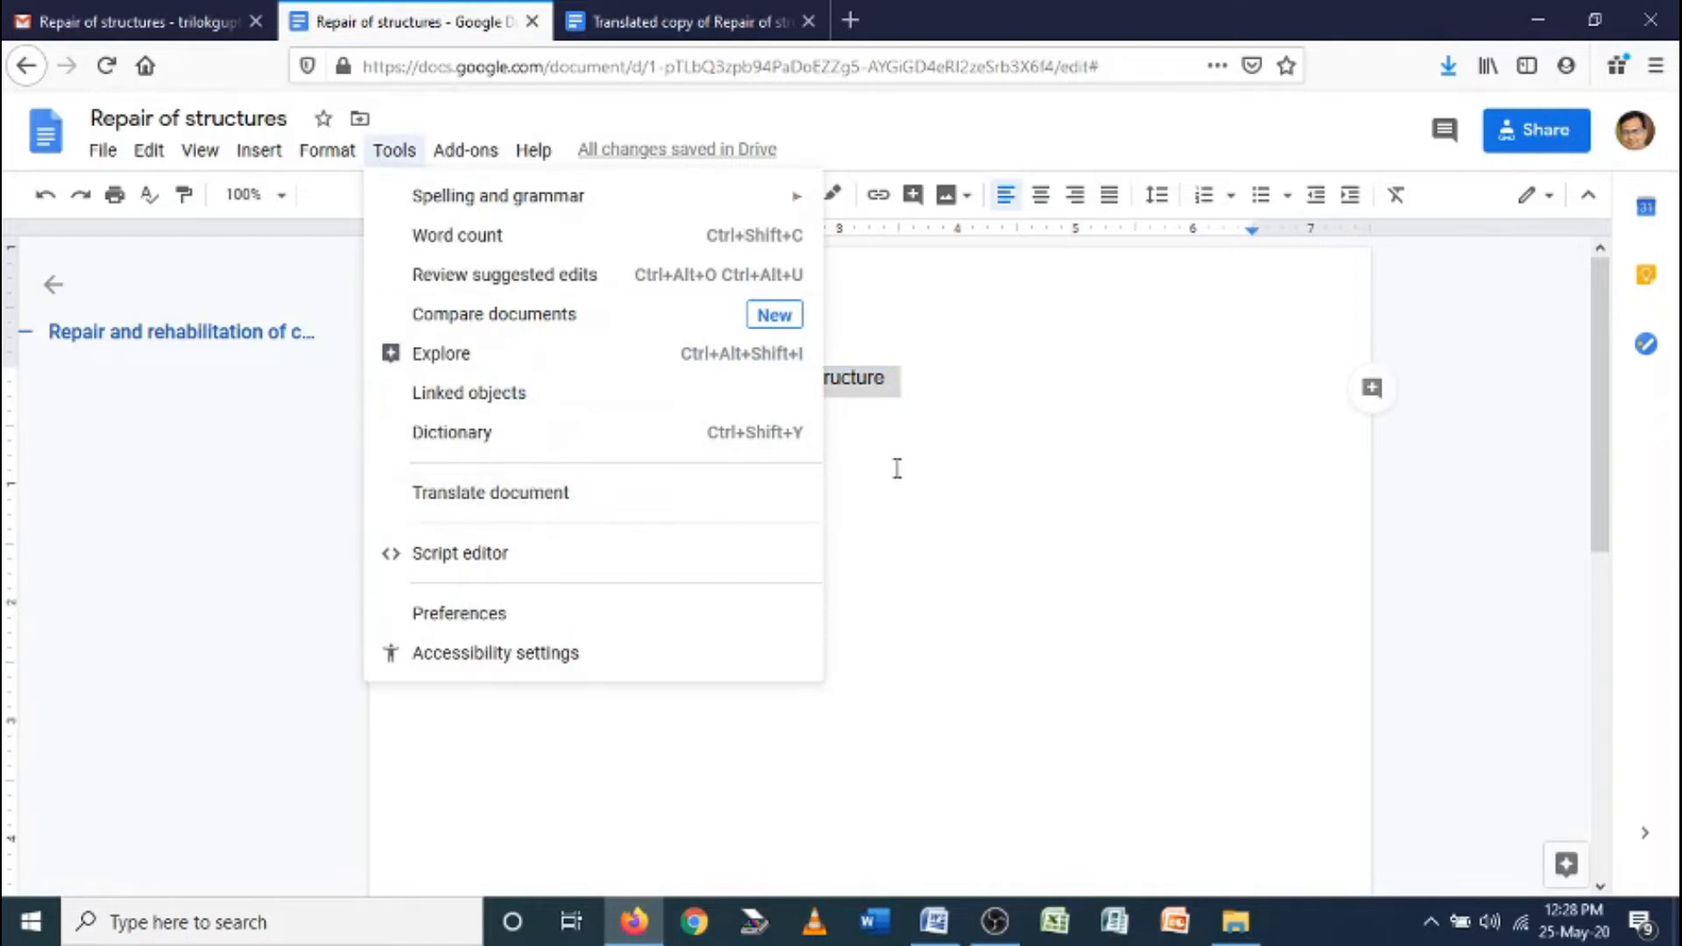
left_click(891, 385)
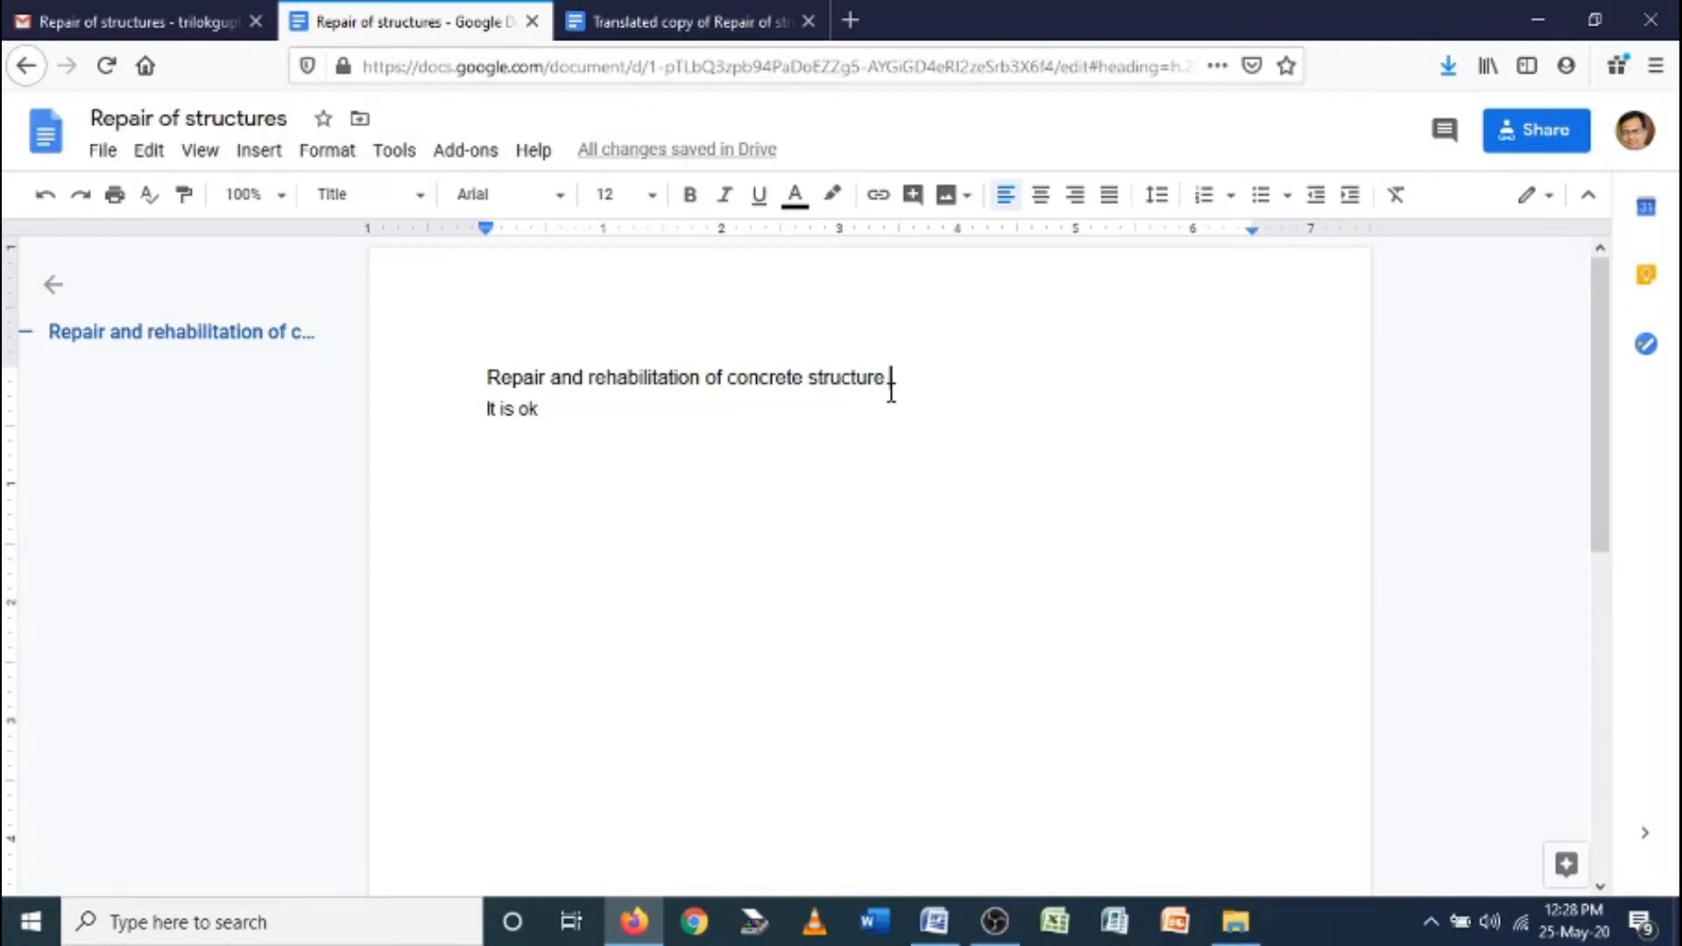
left_click(487, 375)
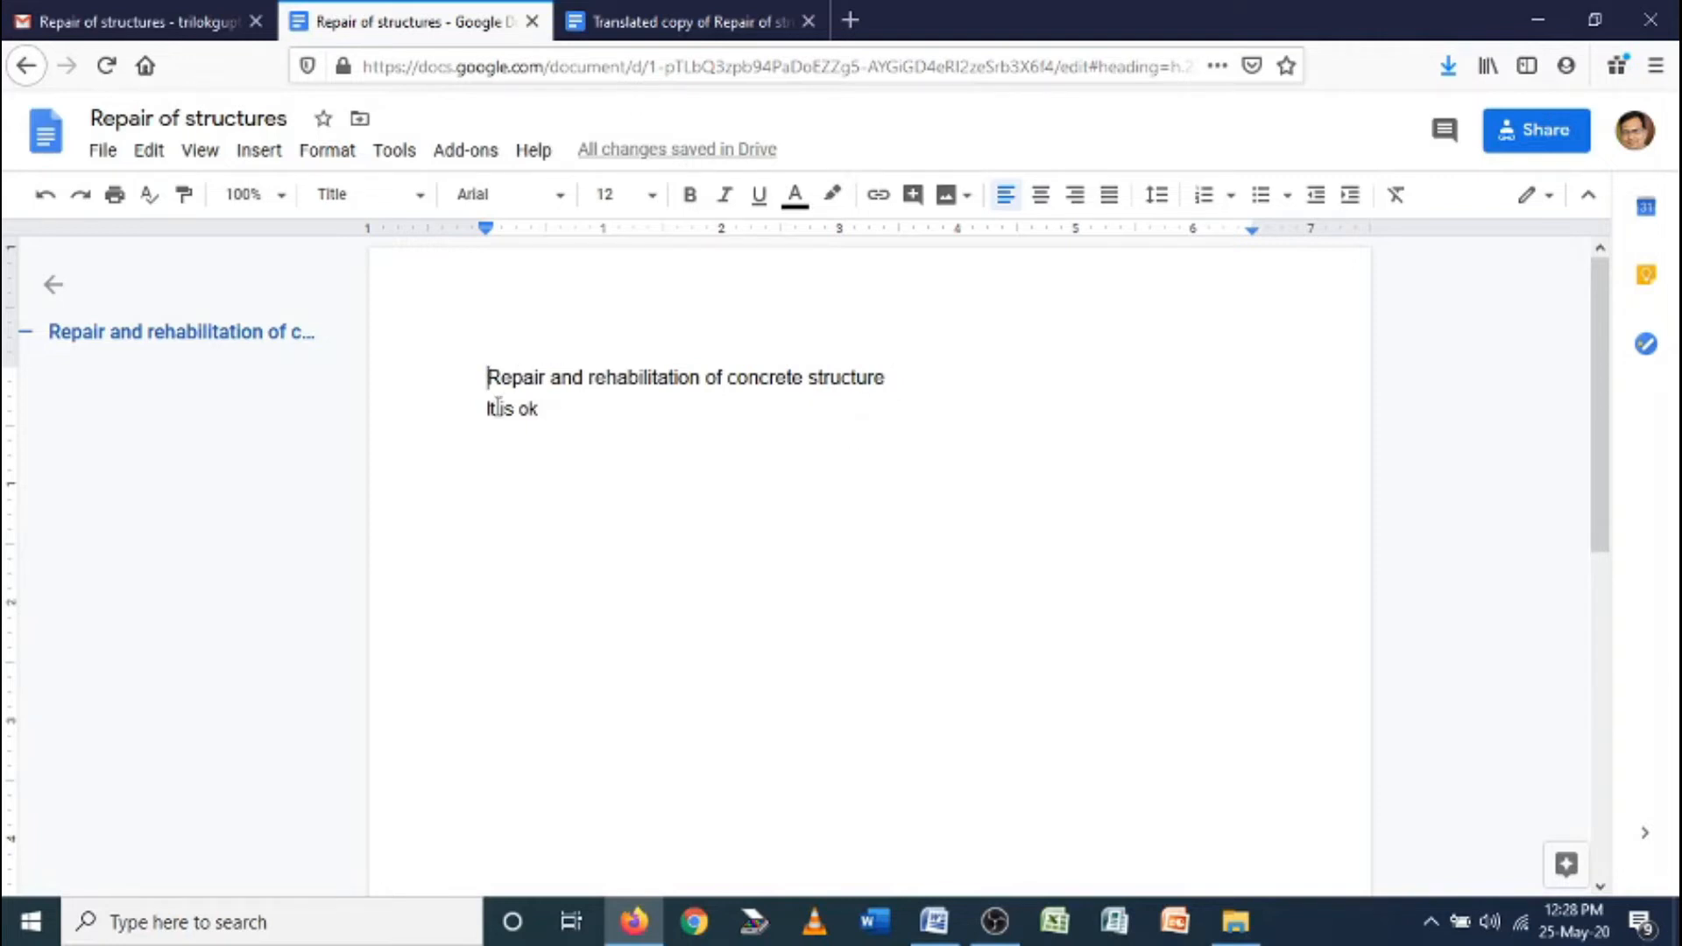
Open the Add-ons menu, show Word Cloud Generator's submenu, then choose Get add-ons
left_click(468, 153)
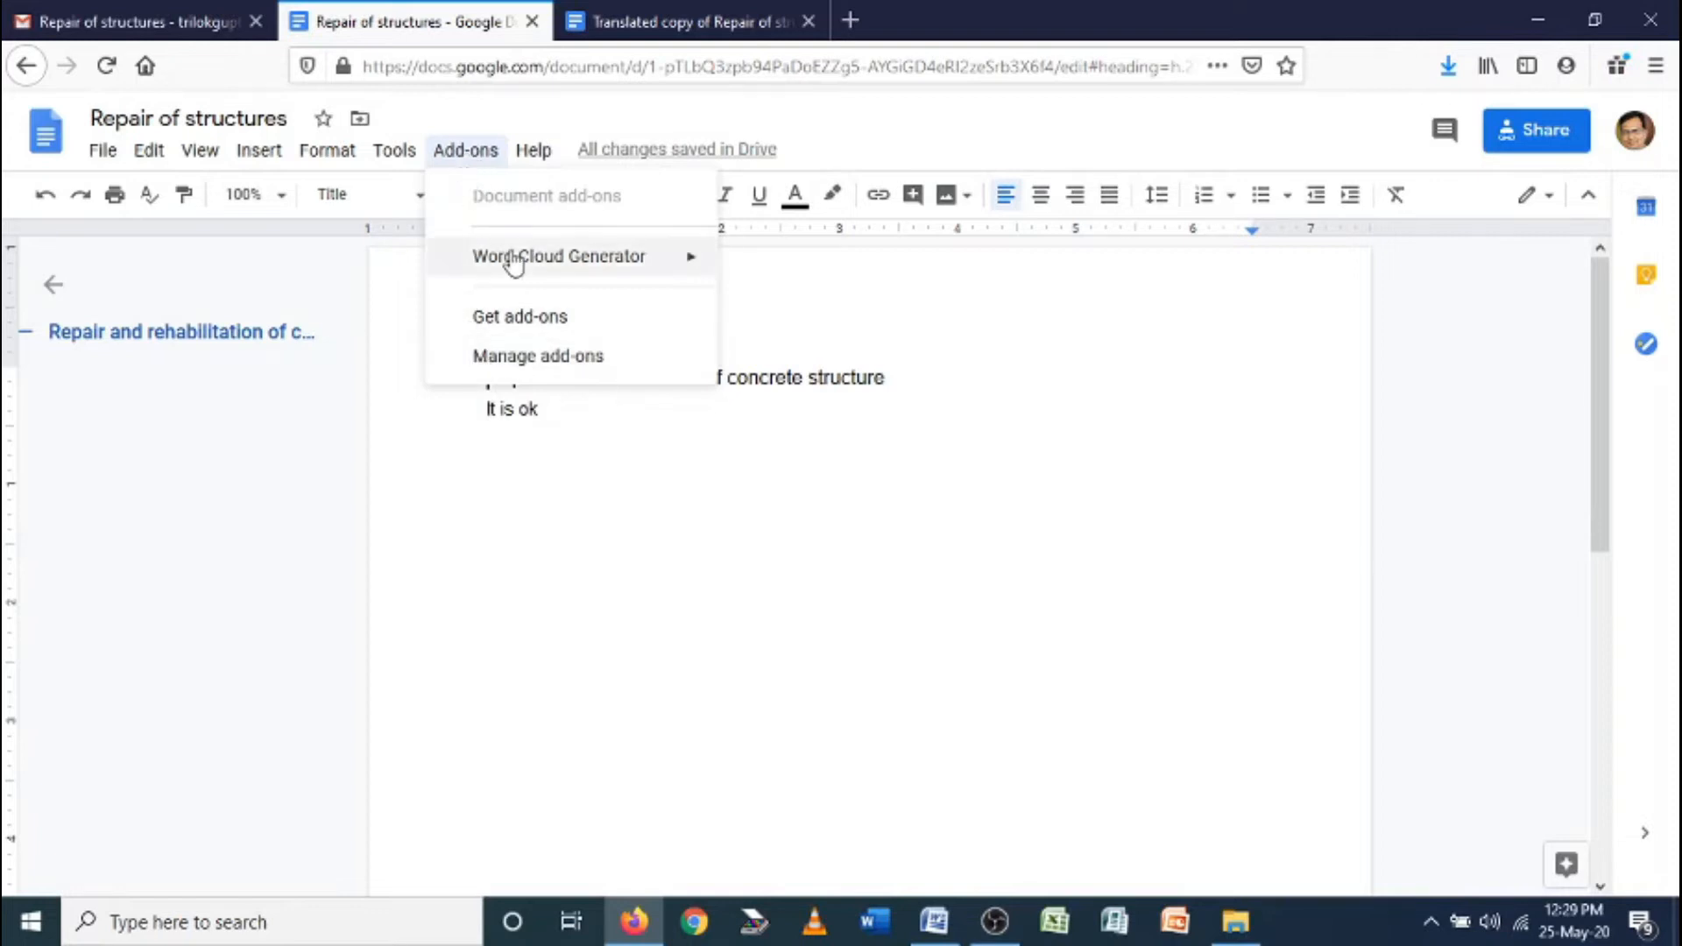
mouse_move(506, 272)
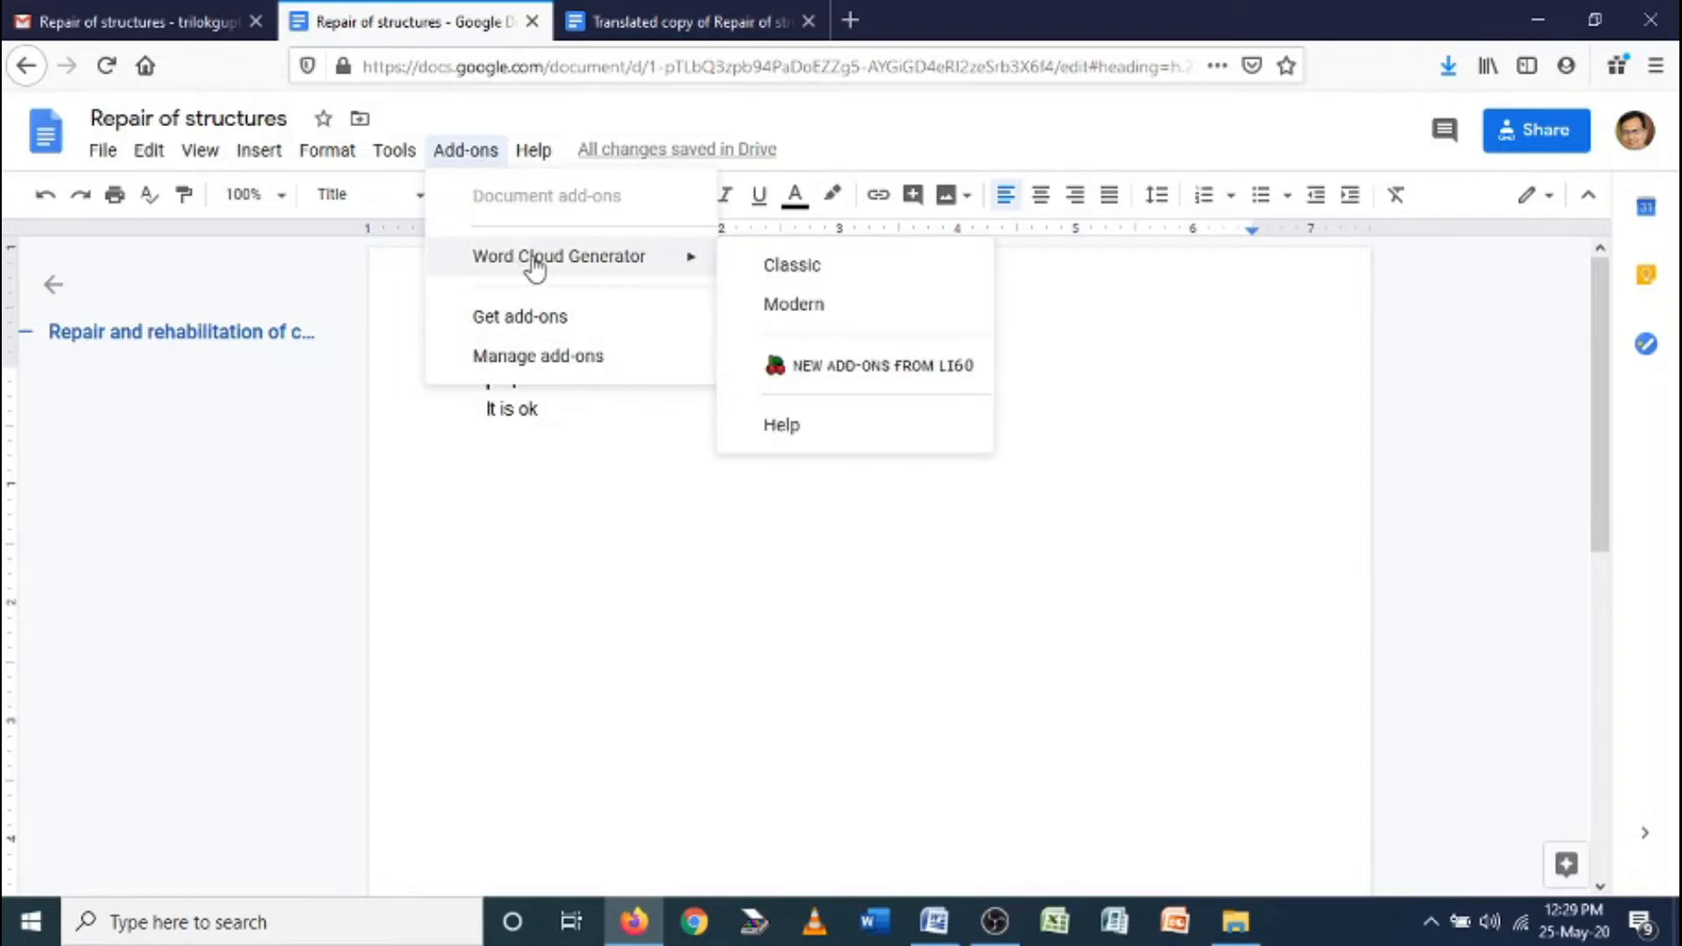
left_click(538, 318)
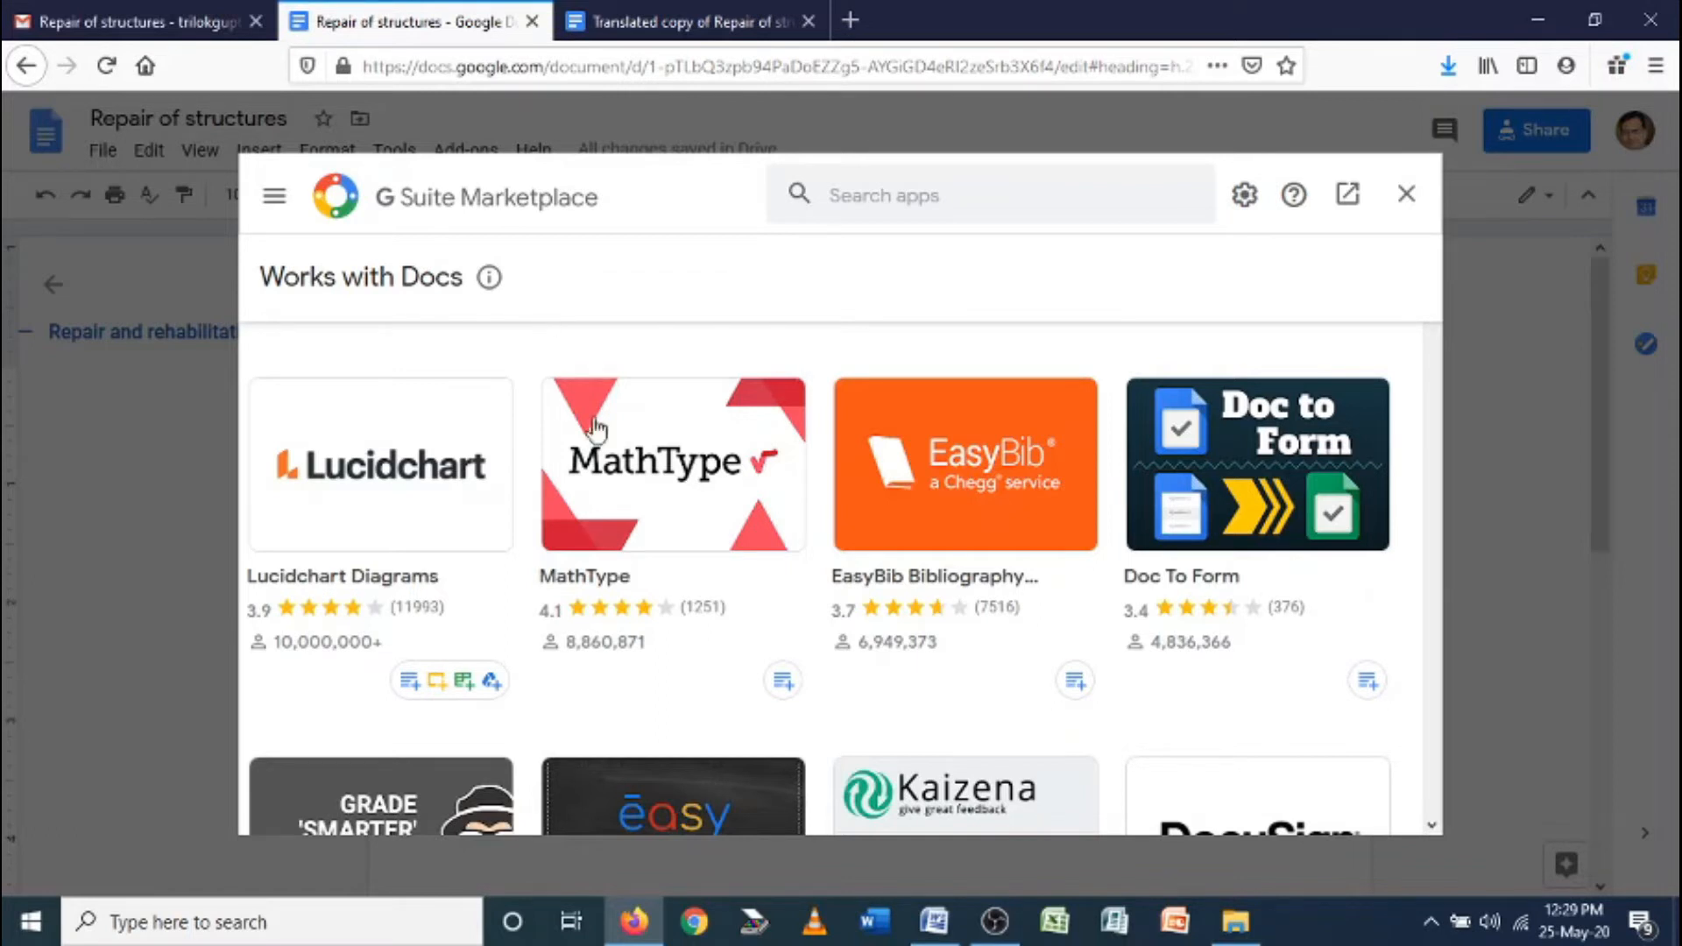
Scroll through the Marketplace grid of Docs add-ons like Translate+, MathType and Lucidchart Diagrams
scroll(666, 491, "down", 3)
scroll(538, 581, "up", 2)
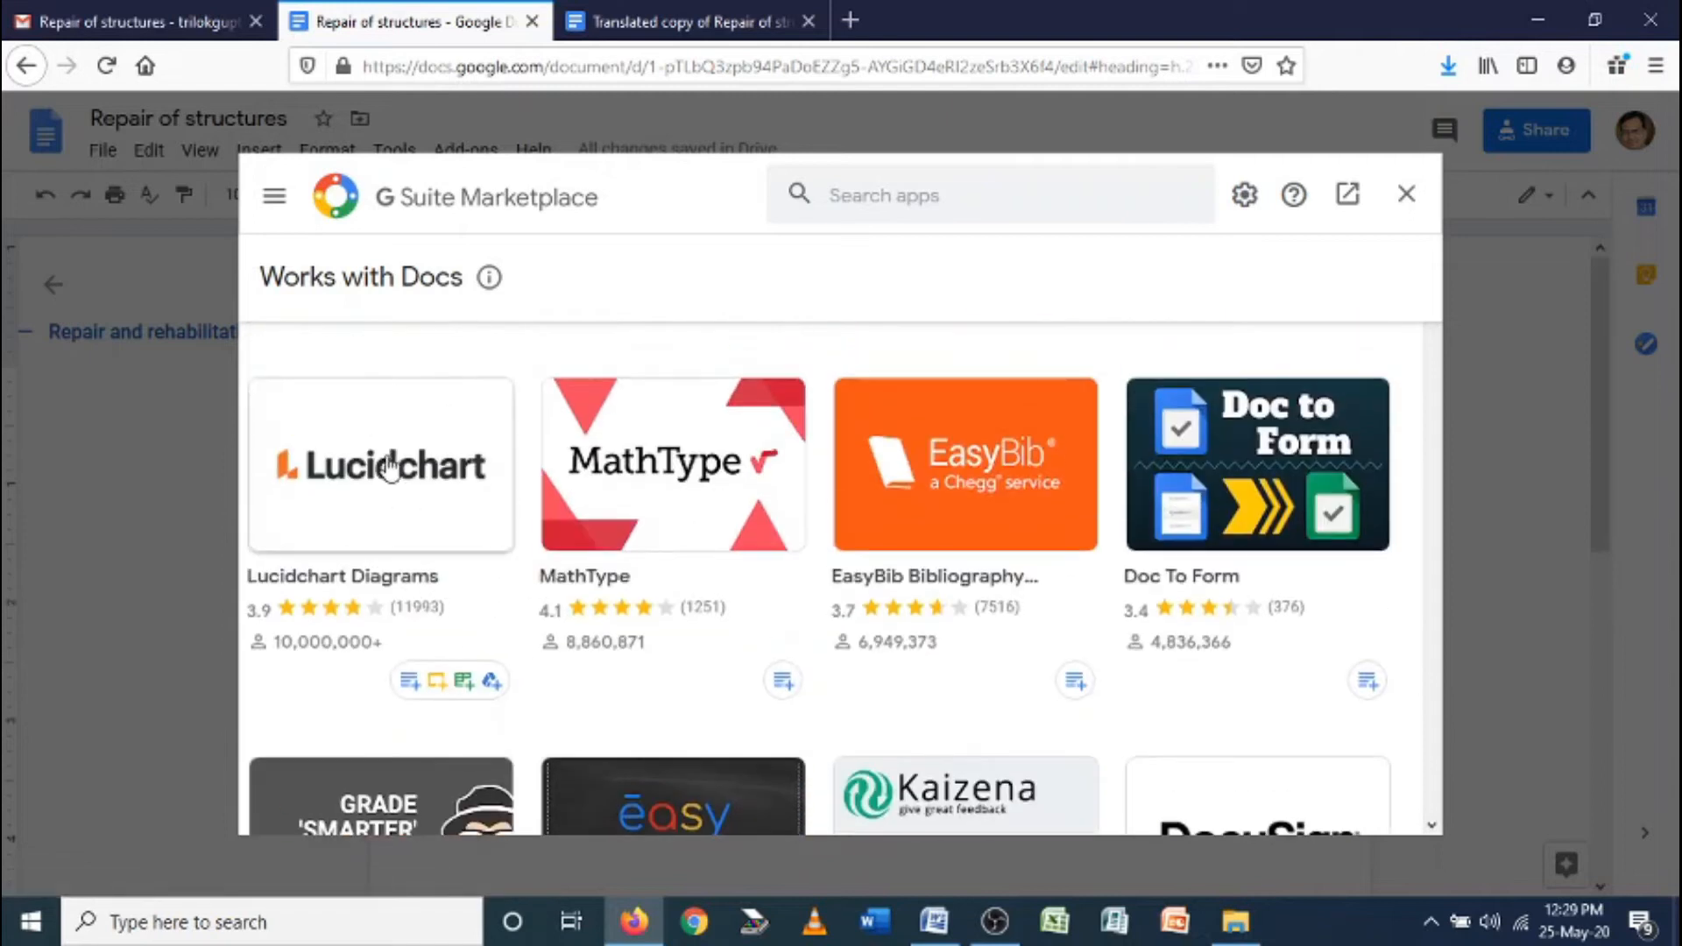
scroll(1138, 482, "down", 3)
scroll(561, 525, "down", 2)
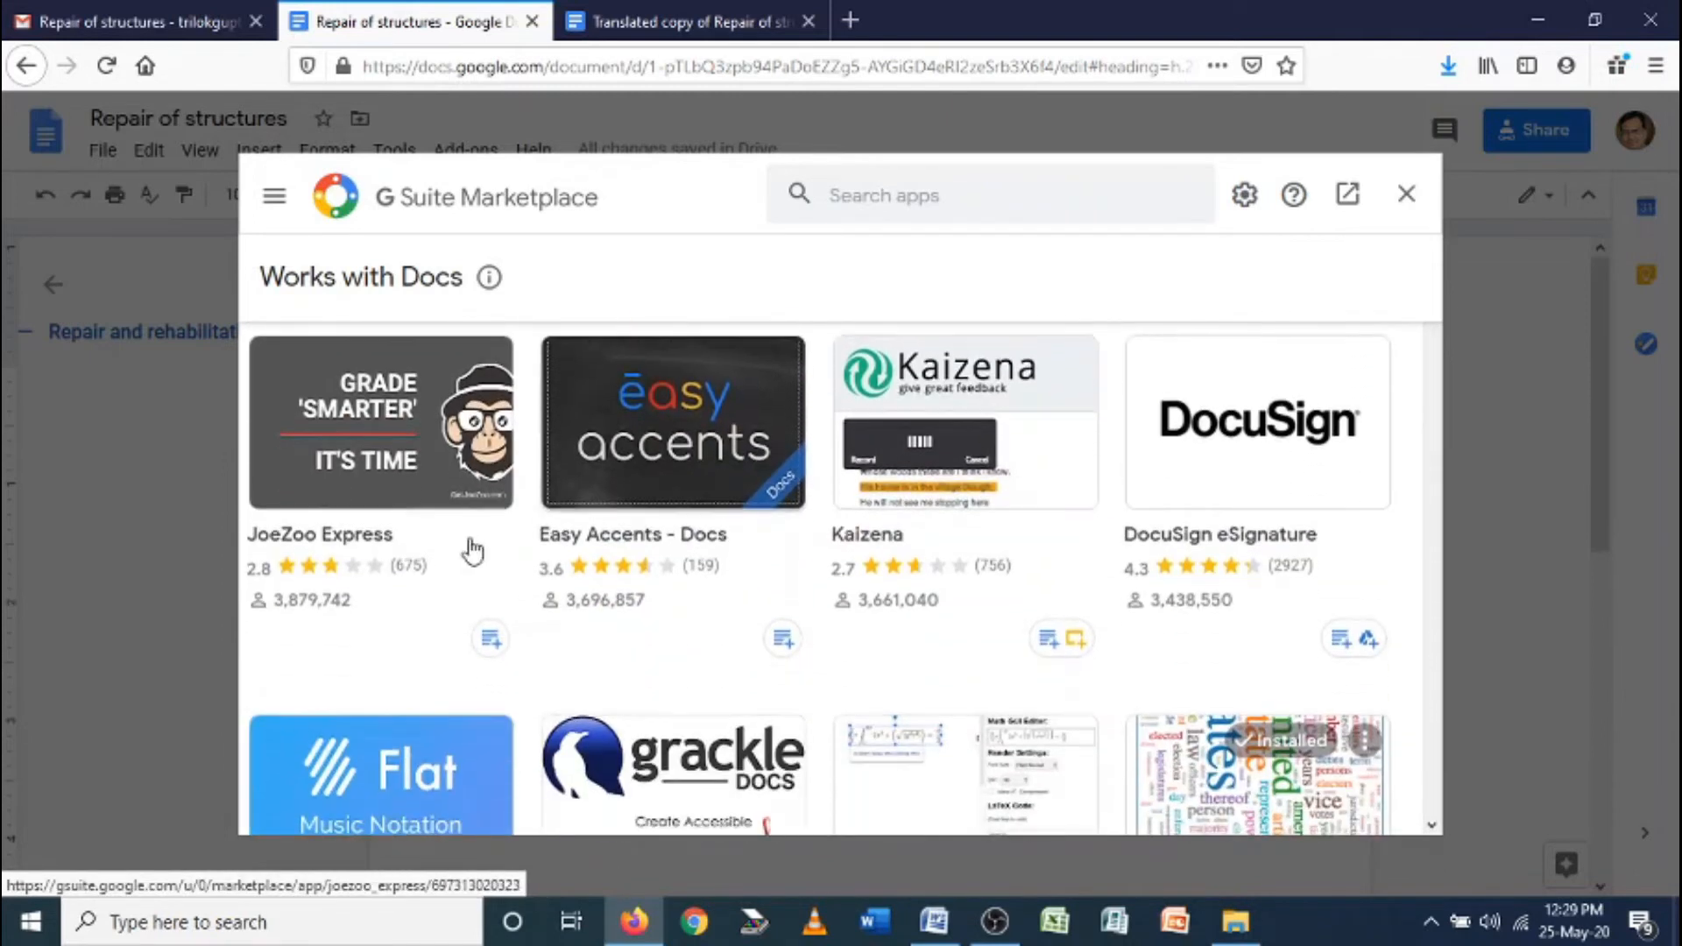
scroll(885, 473, "down", 3)
scroll(994, 491, "down", 5)
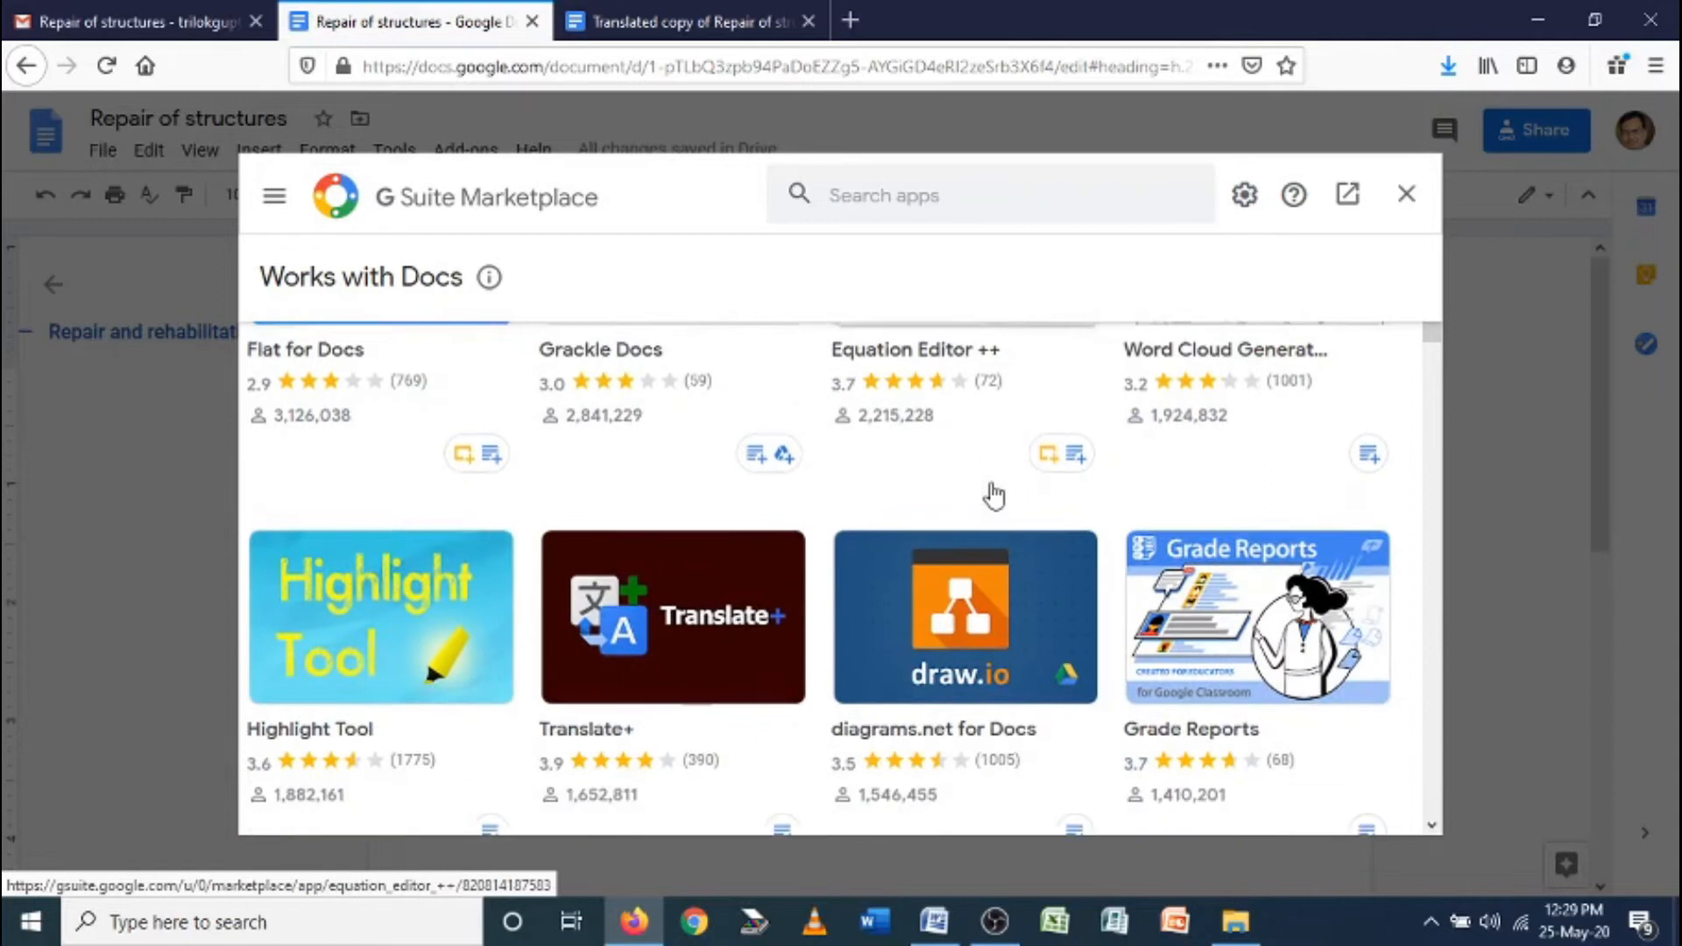
scroll(959, 594, "up", 6)
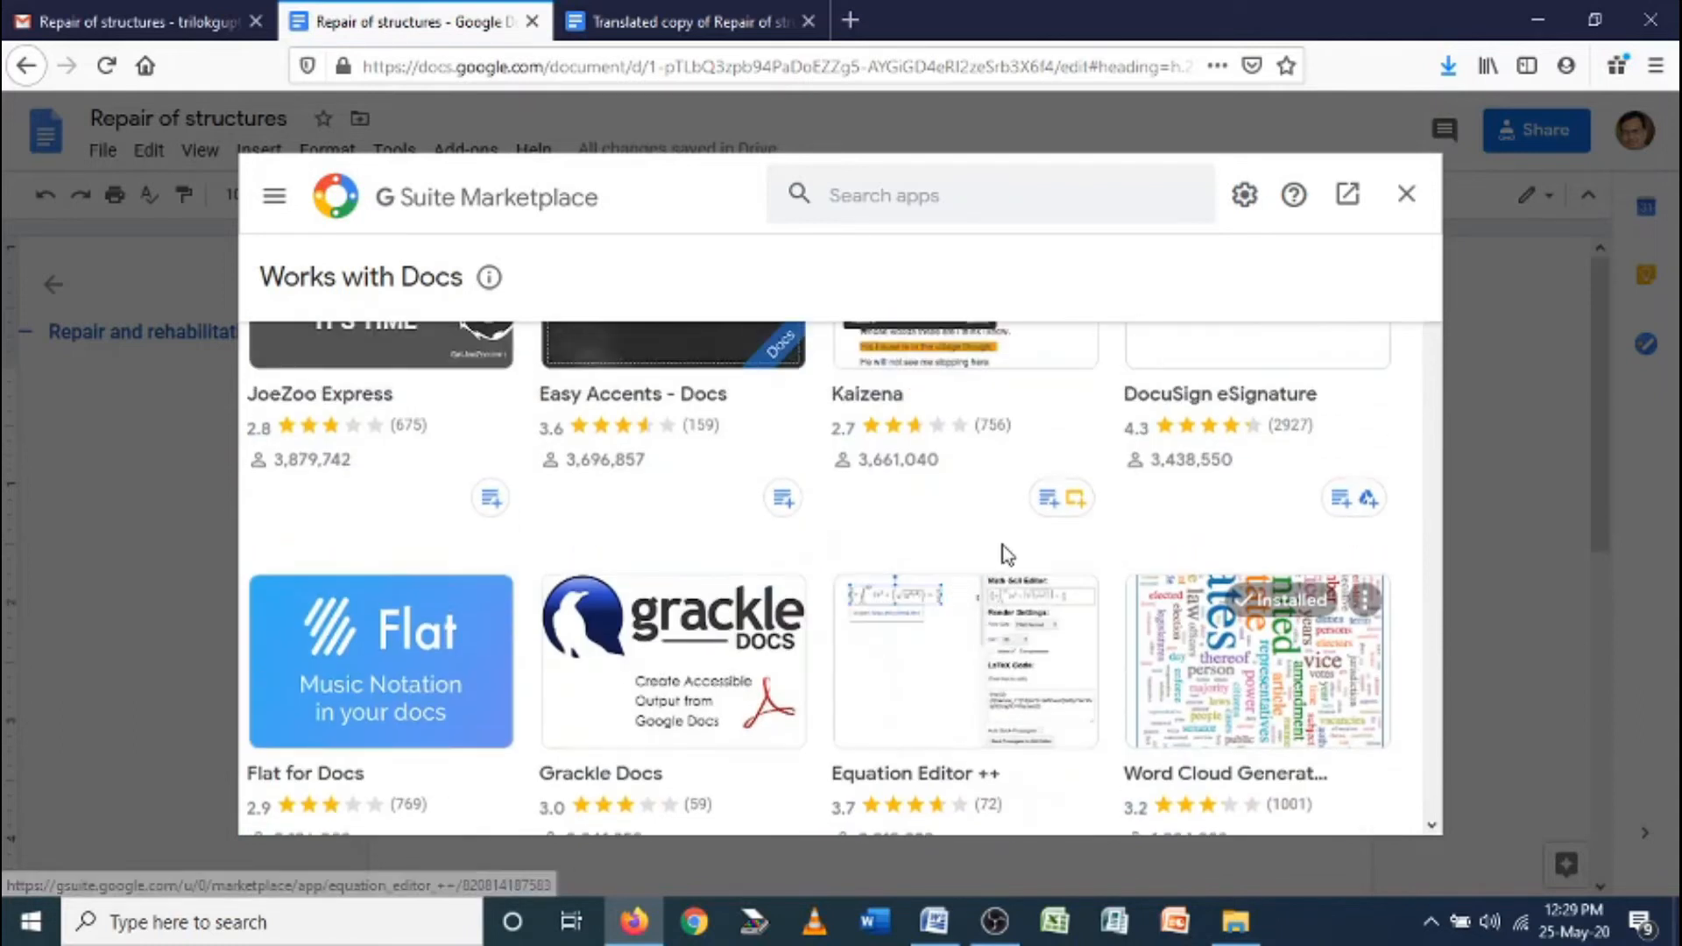
scroll(1002, 556, "down", 2)
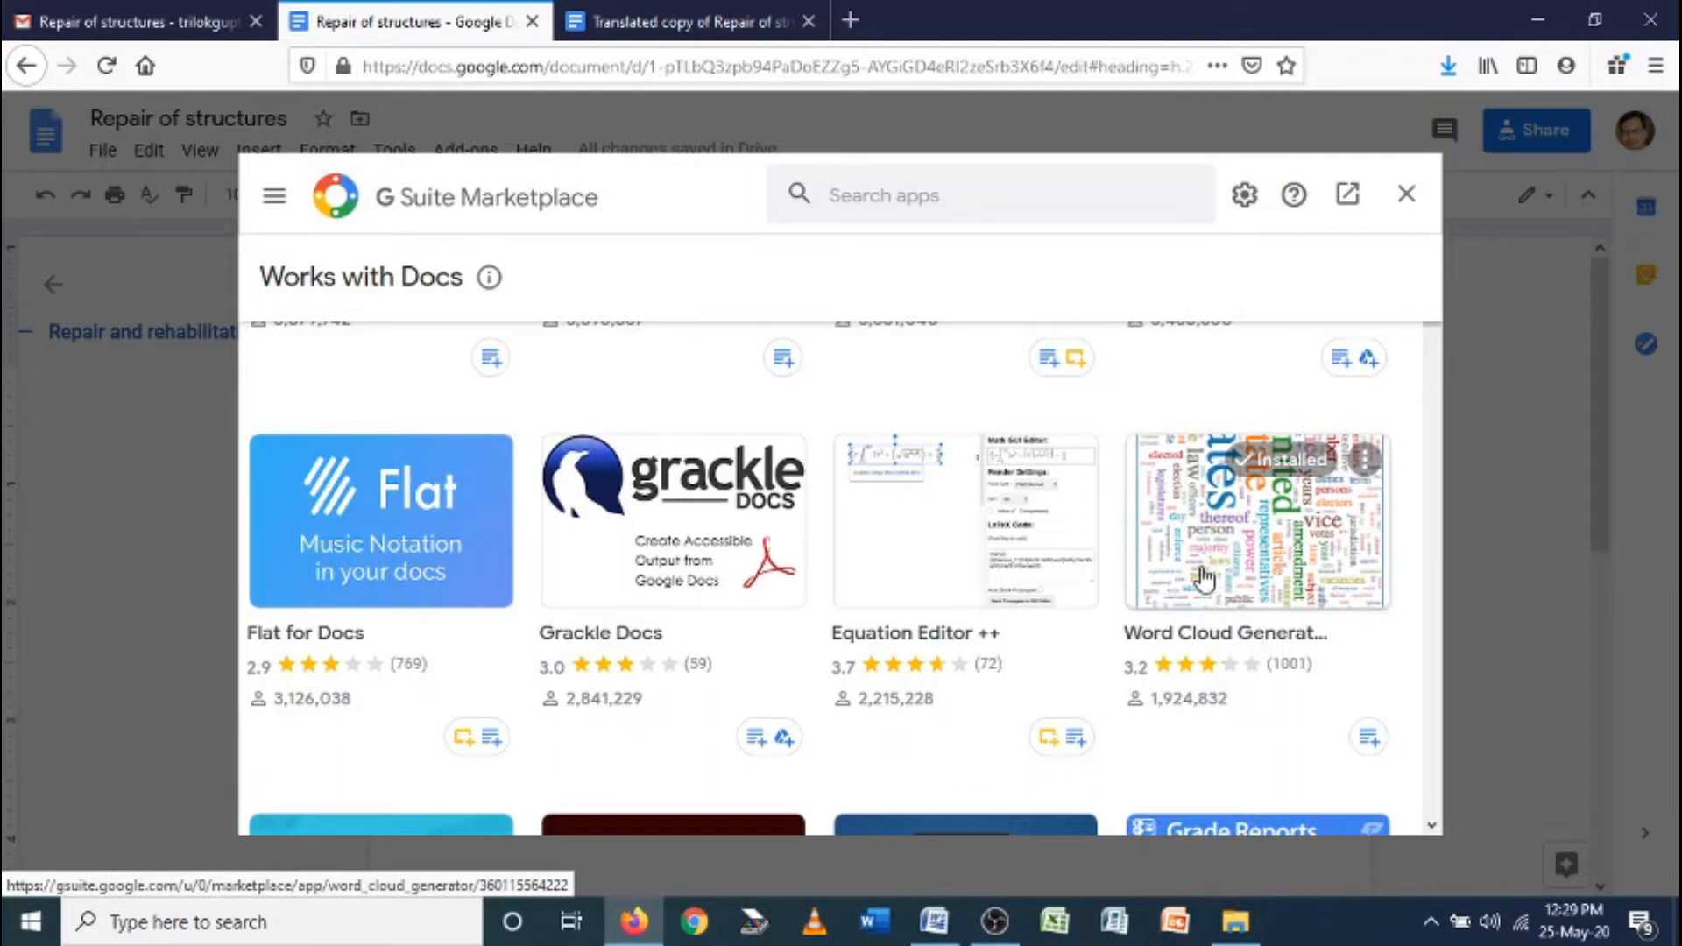
scroll(1106, 557, "down", 4)
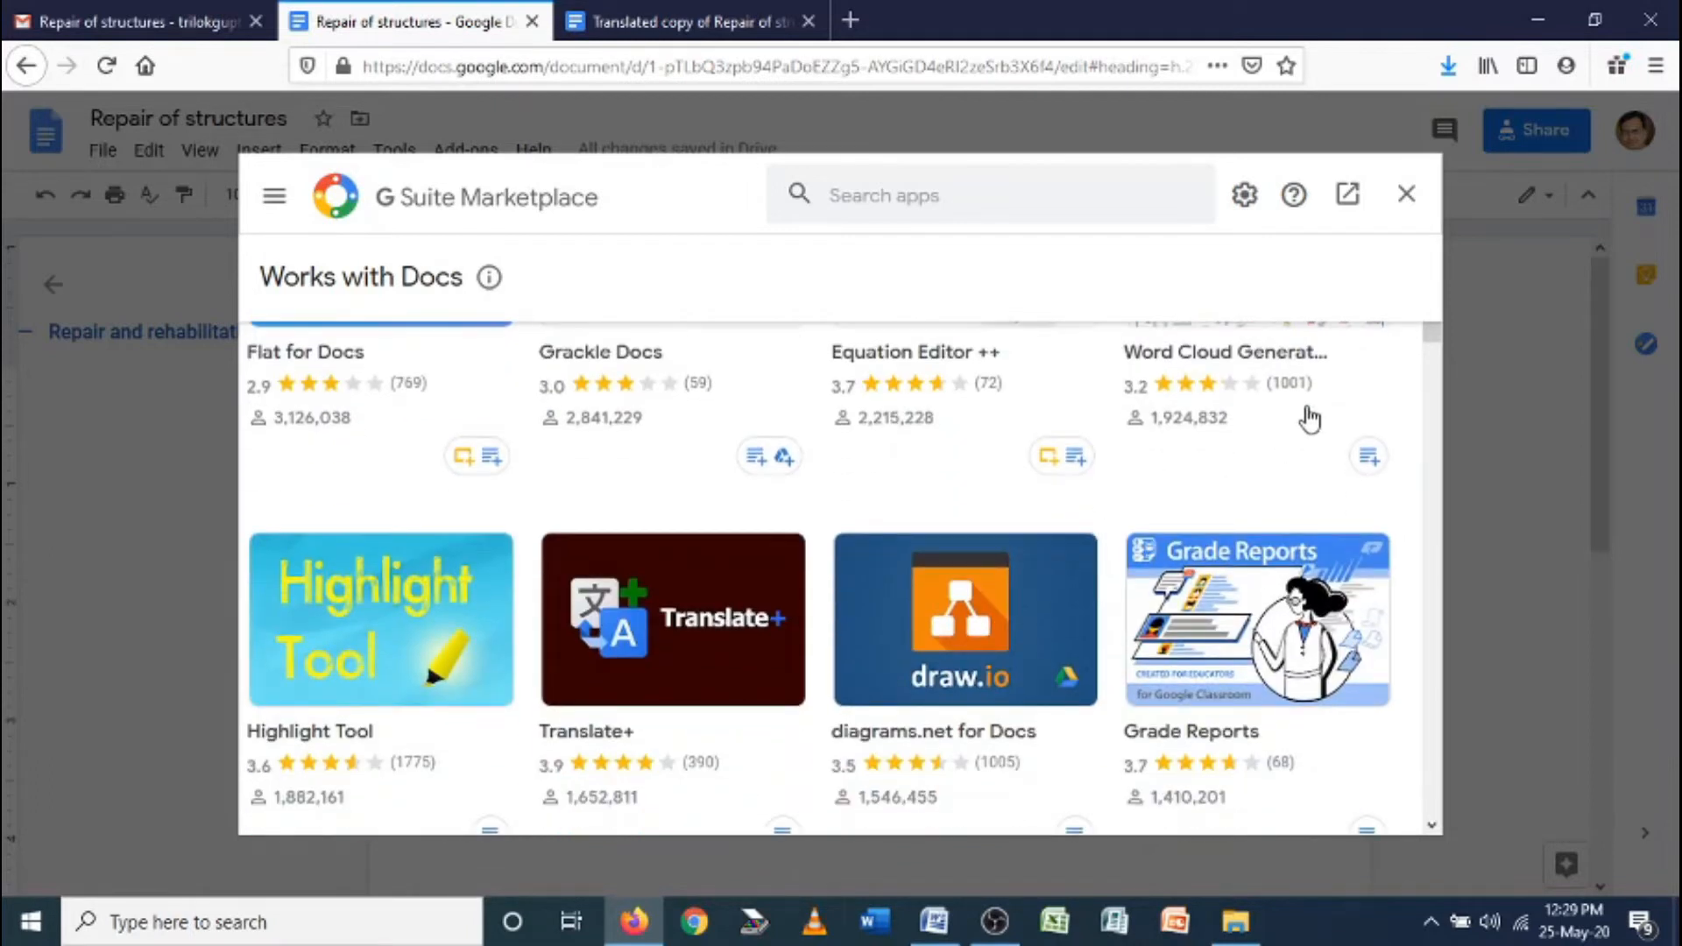
scroll(1009, 513, "down", 2)
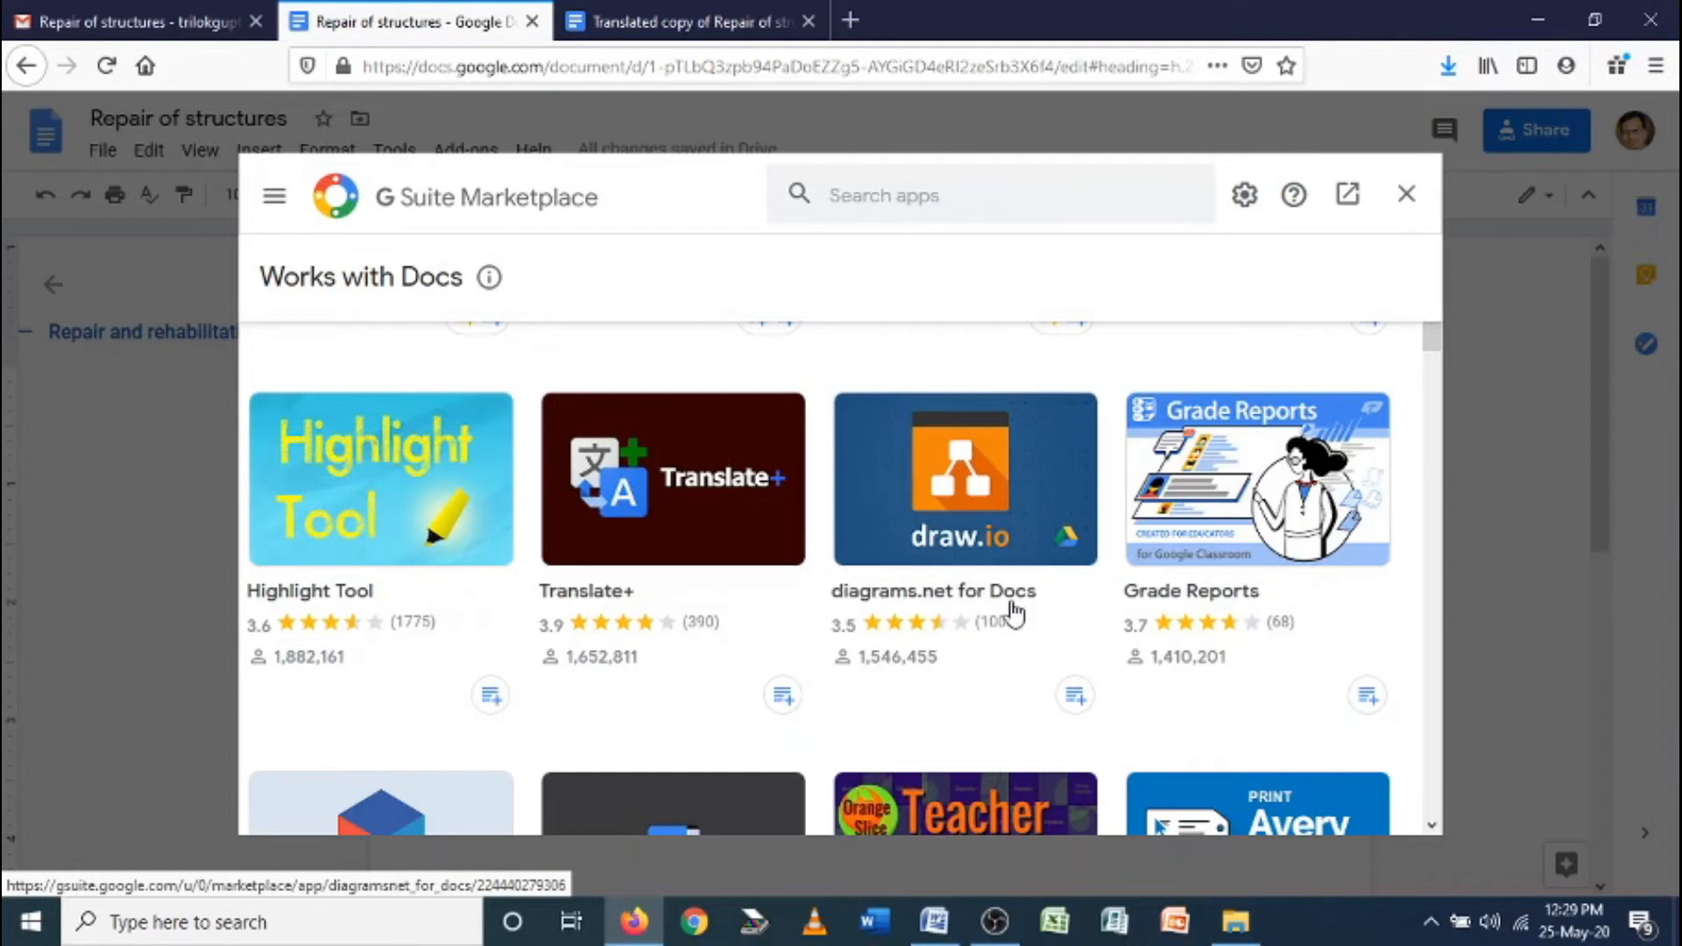
scroll(1007, 605, "up", 6)
scroll(778, 519, "up", 3)
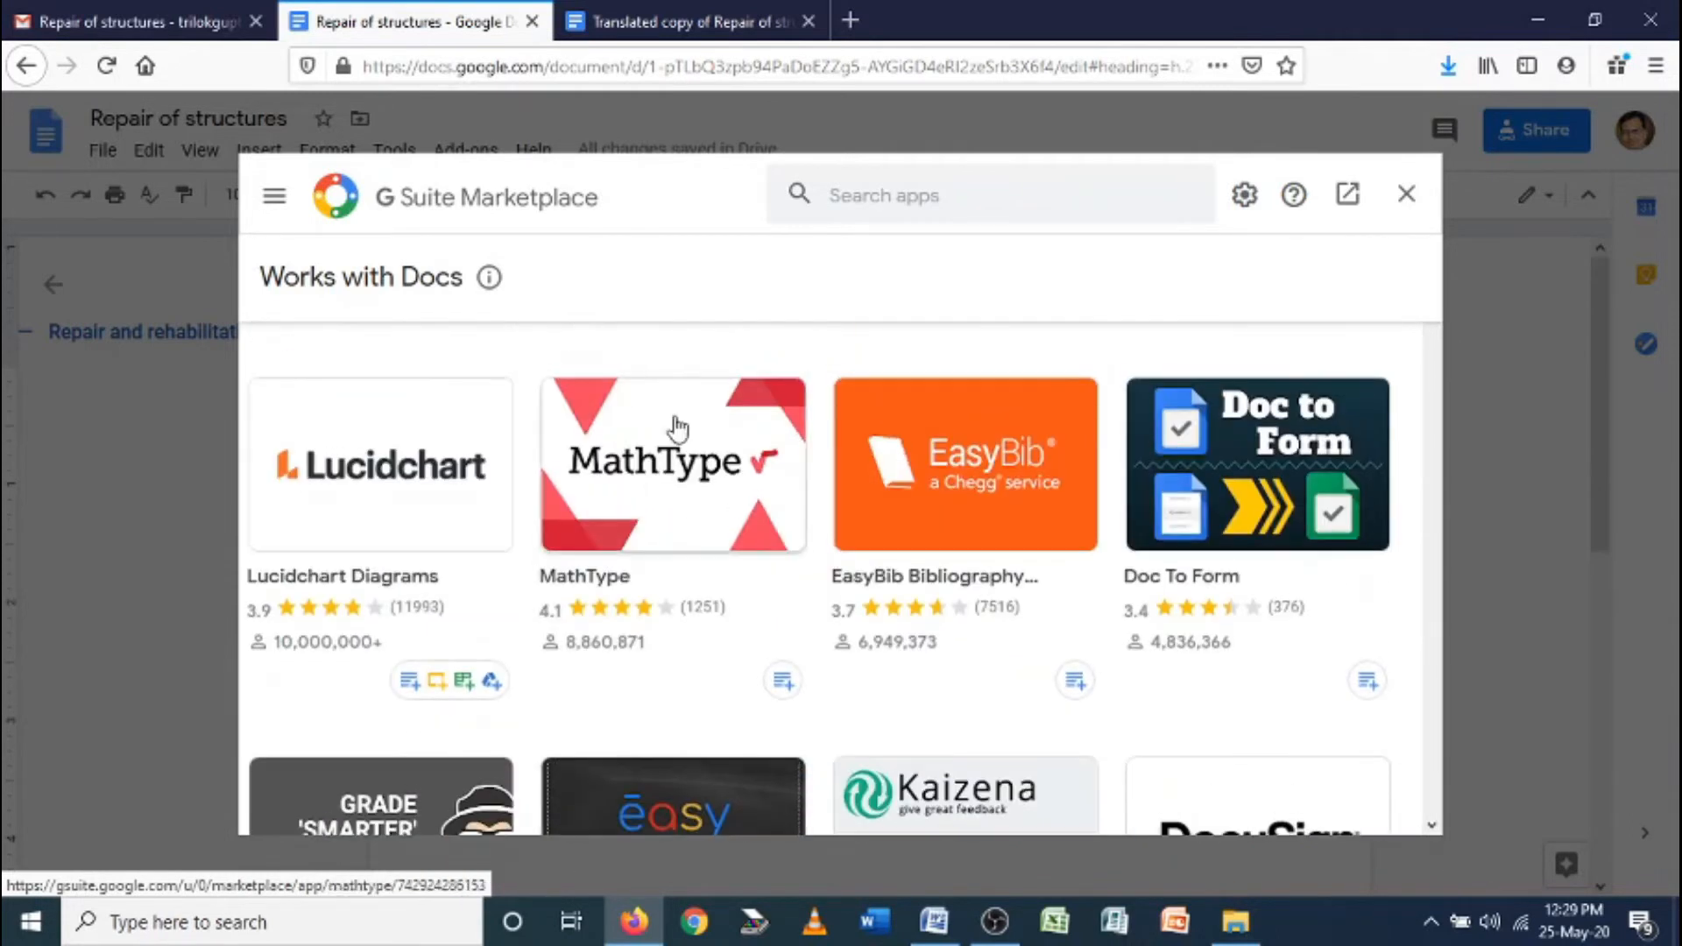
Install MathType from its Marketplace page, picking the account, allowing access and dismissing the confirmation
left_click(649, 483)
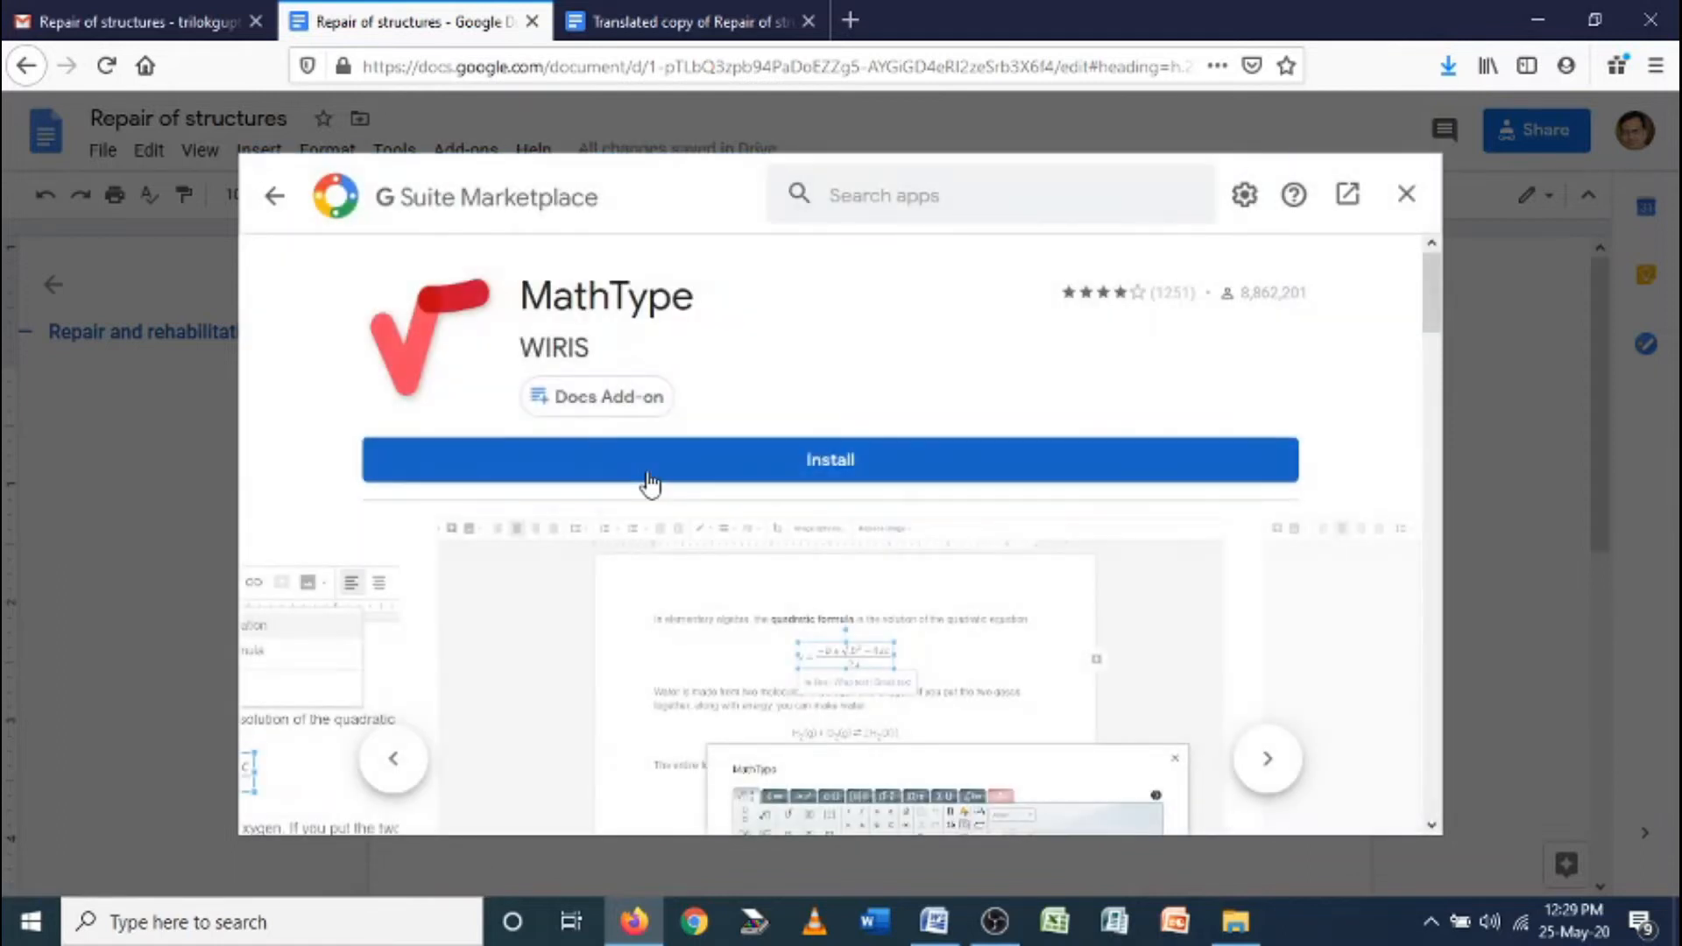
left_click(813, 459)
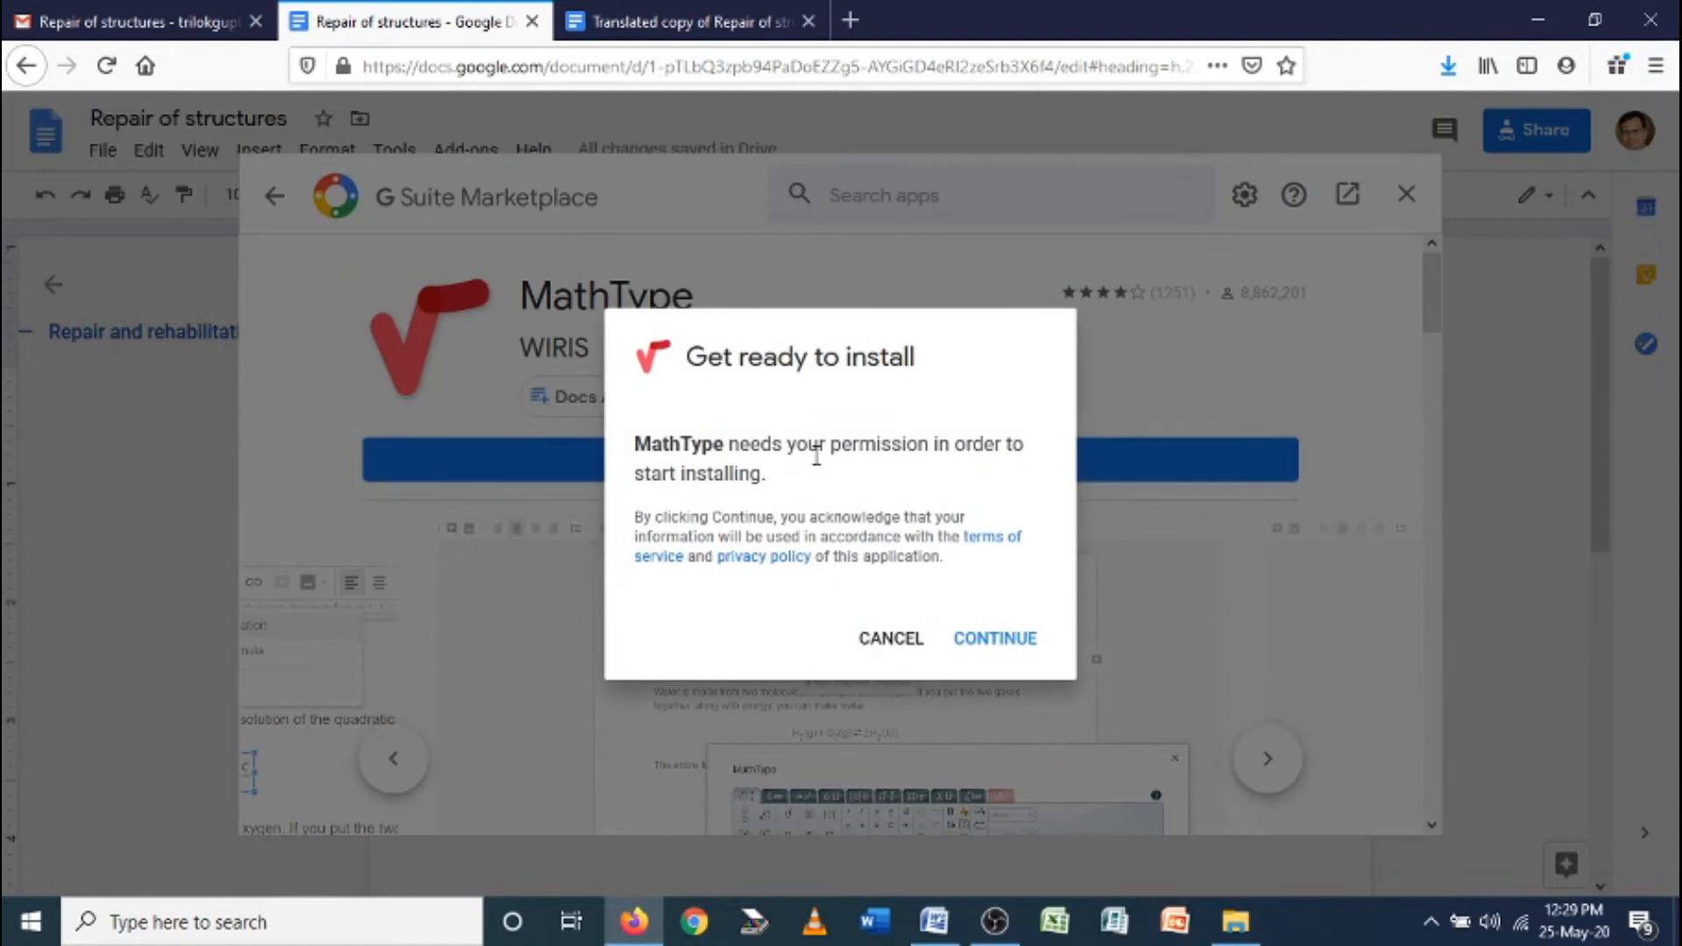
left_click(1007, 639)
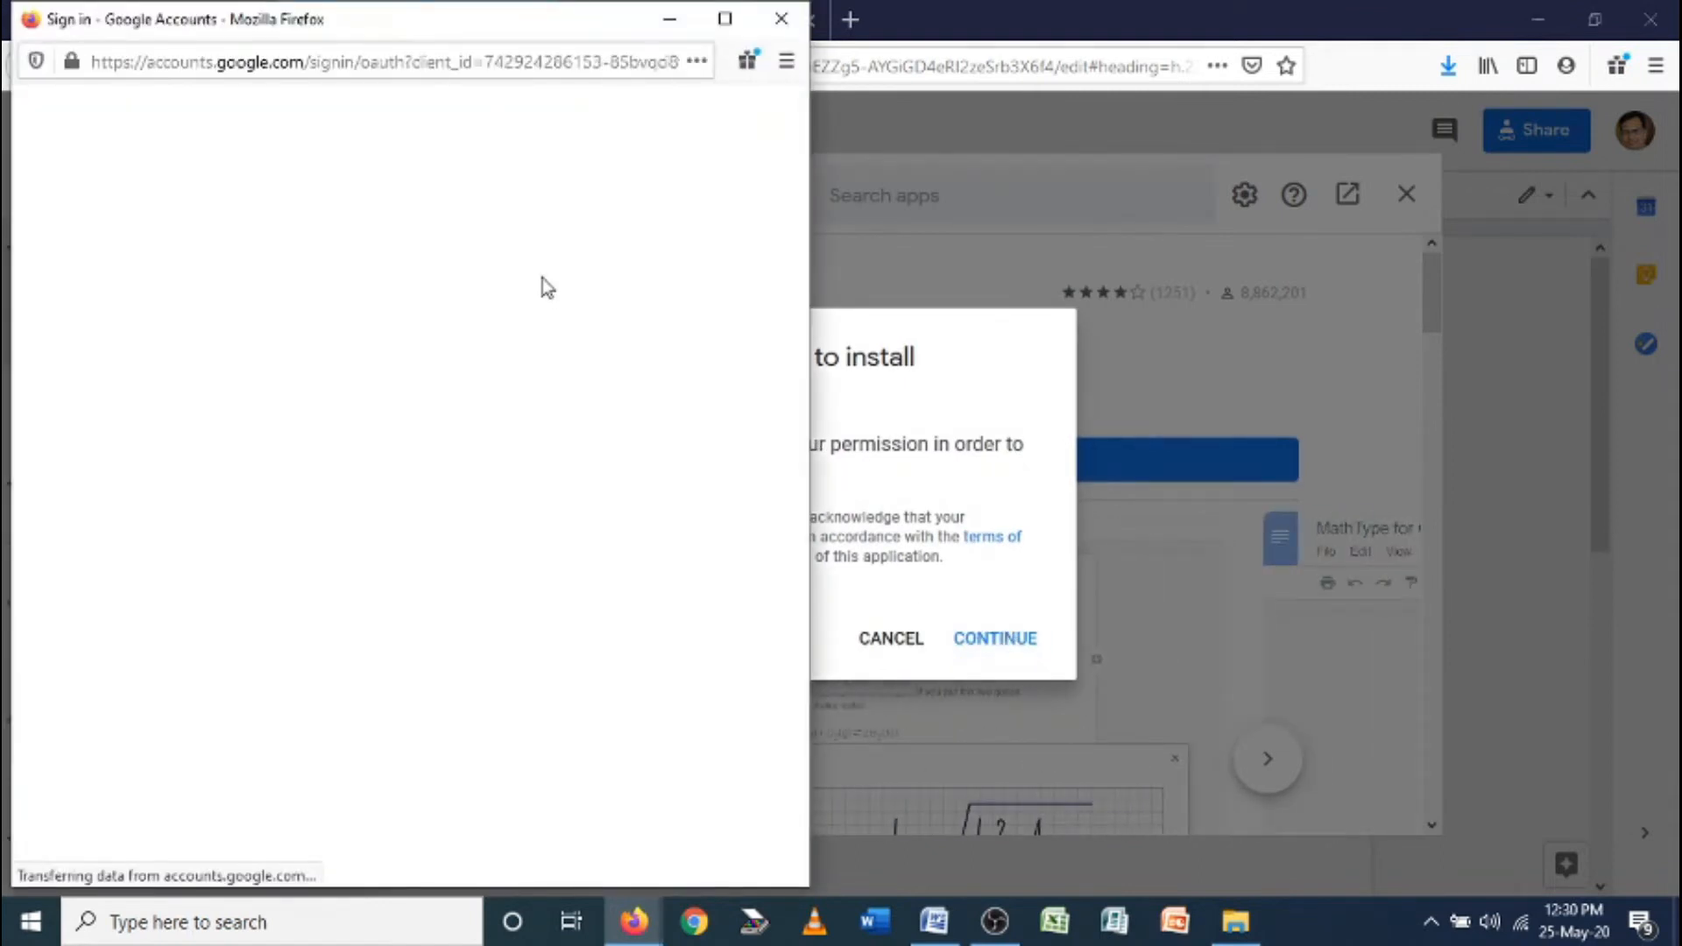
left_click(263, 483)
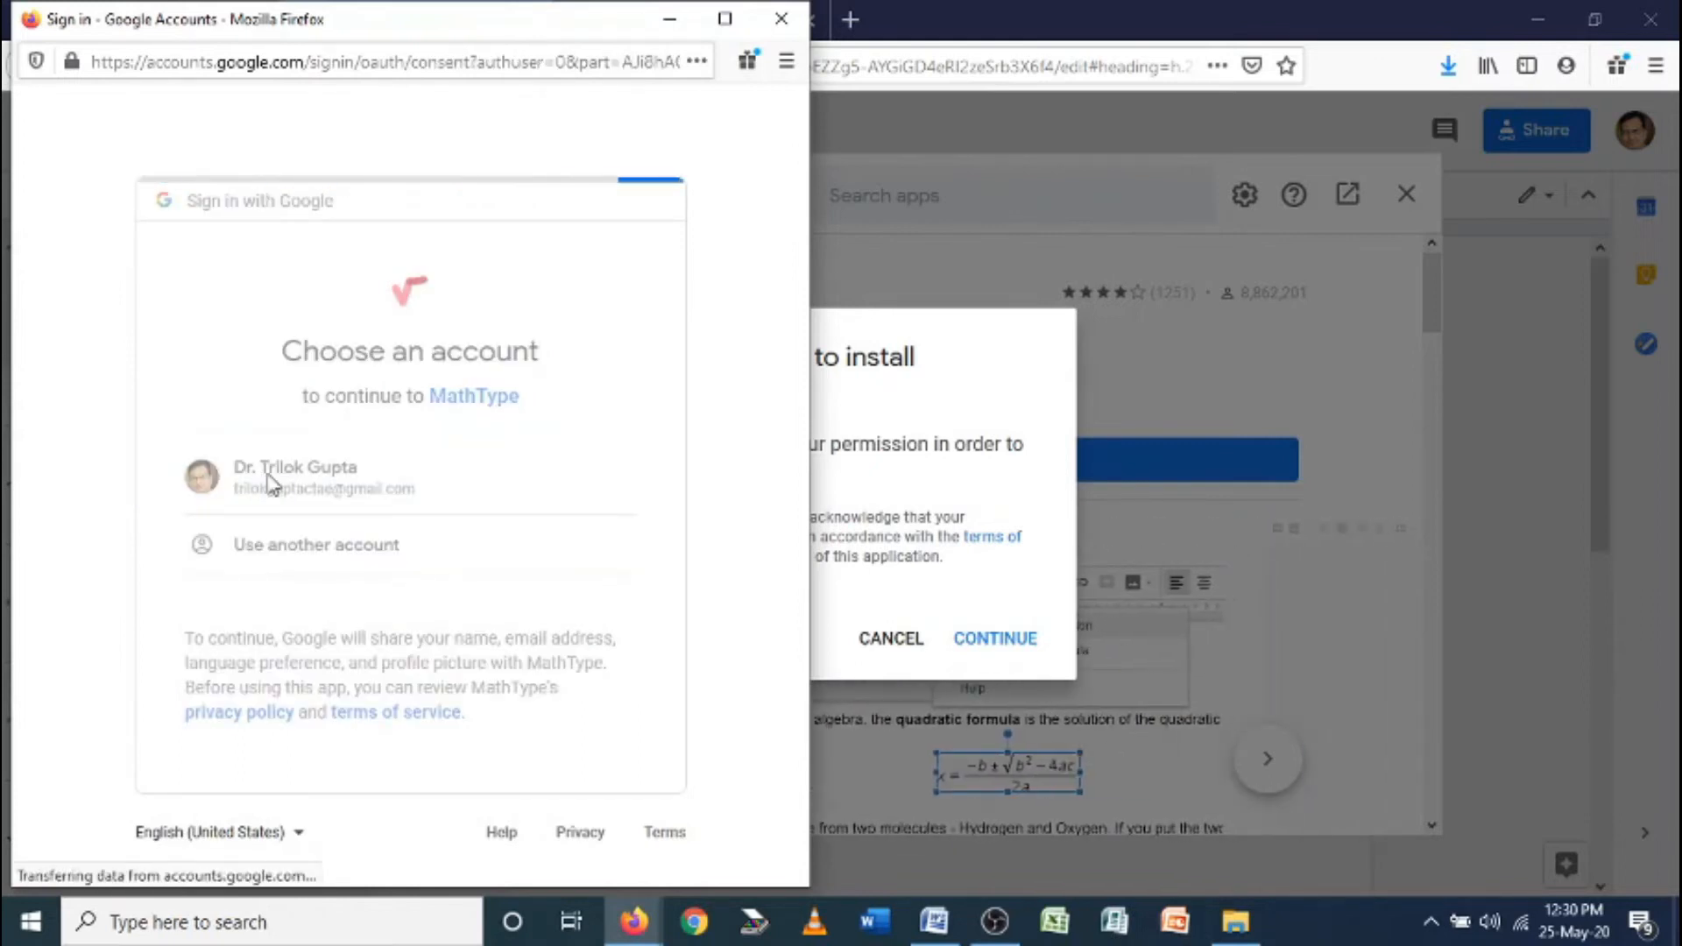
scroll(366, 419, "down", 3)
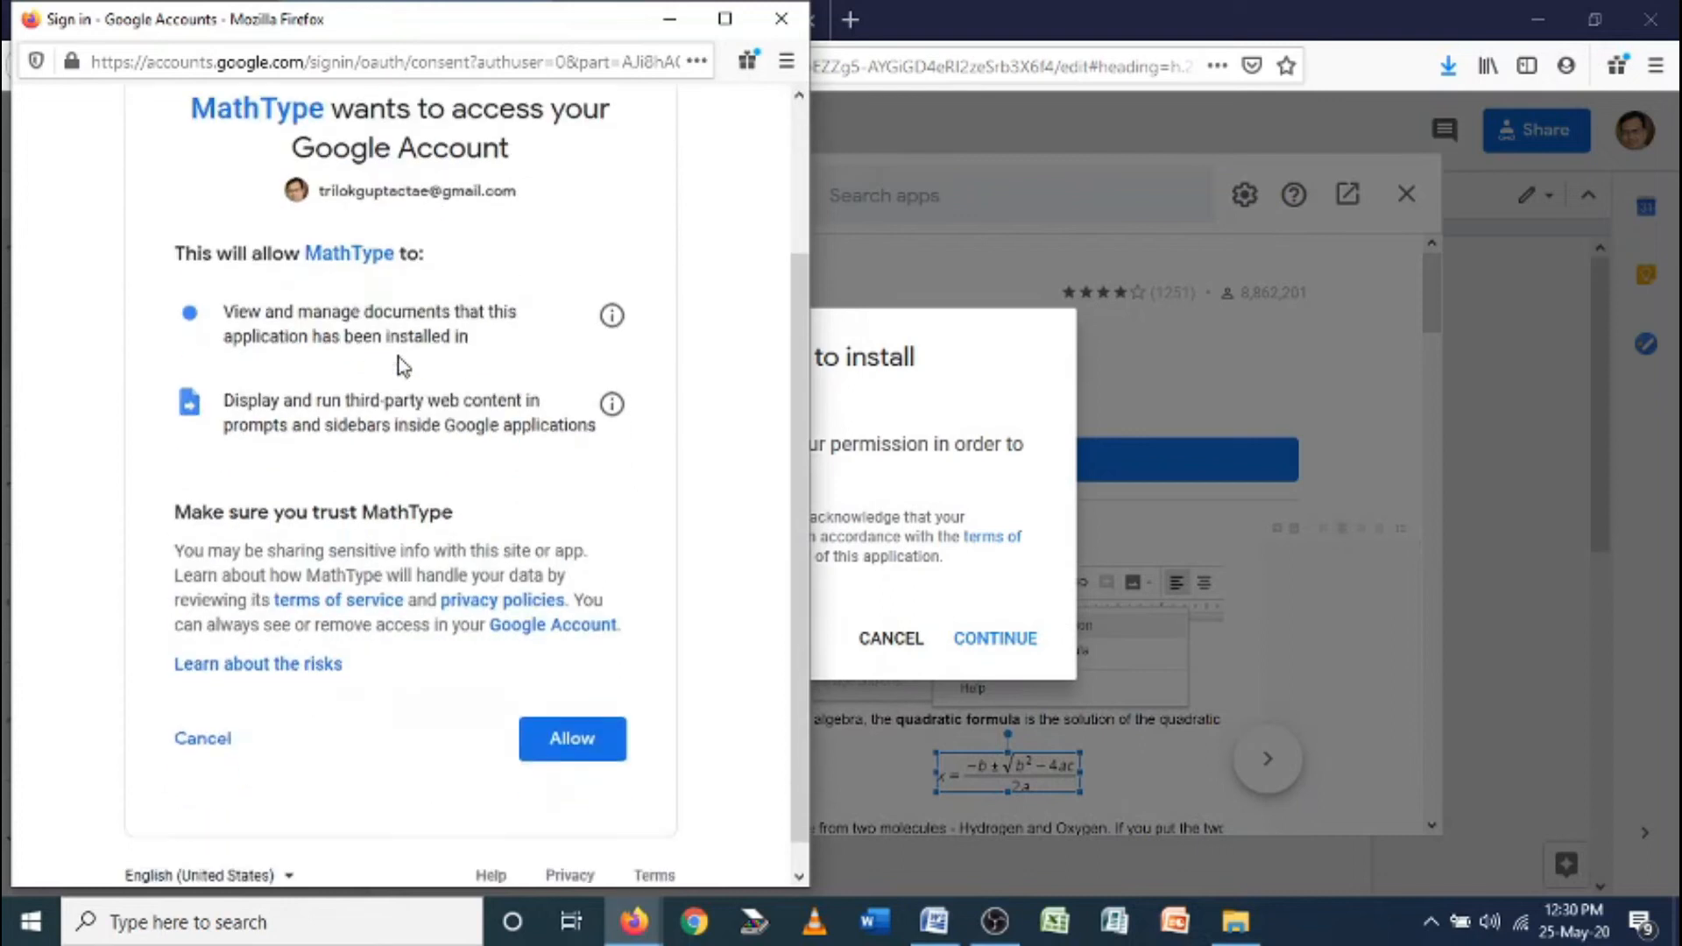
left_click(557, 710)
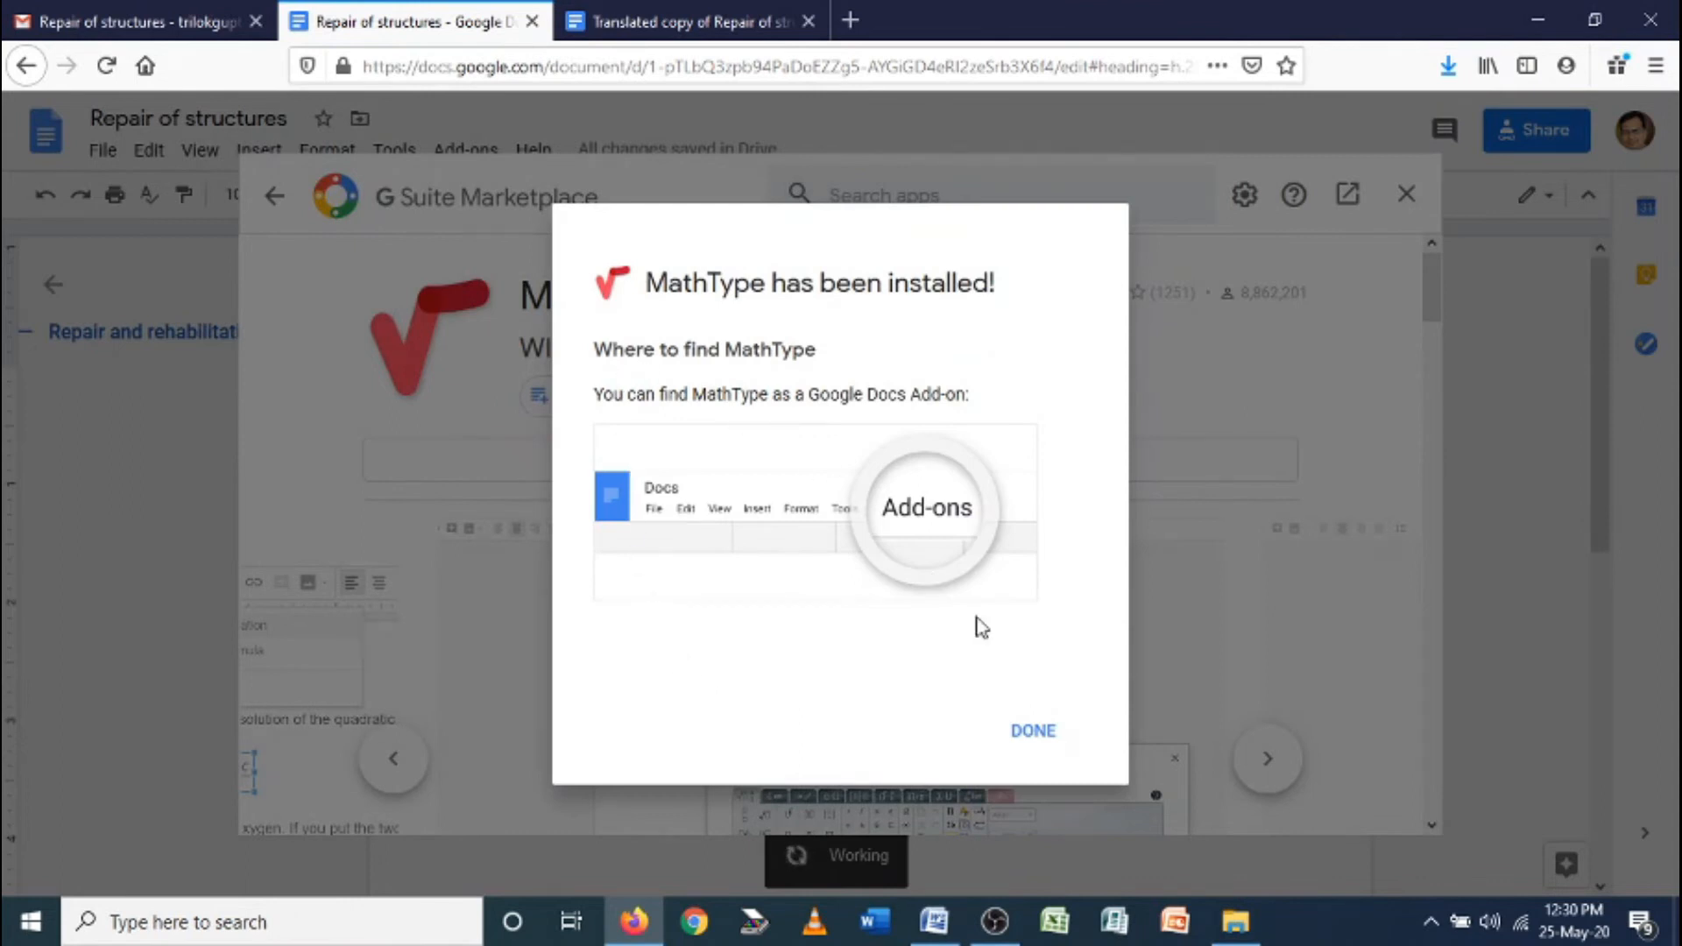
left_click(1062, 734)
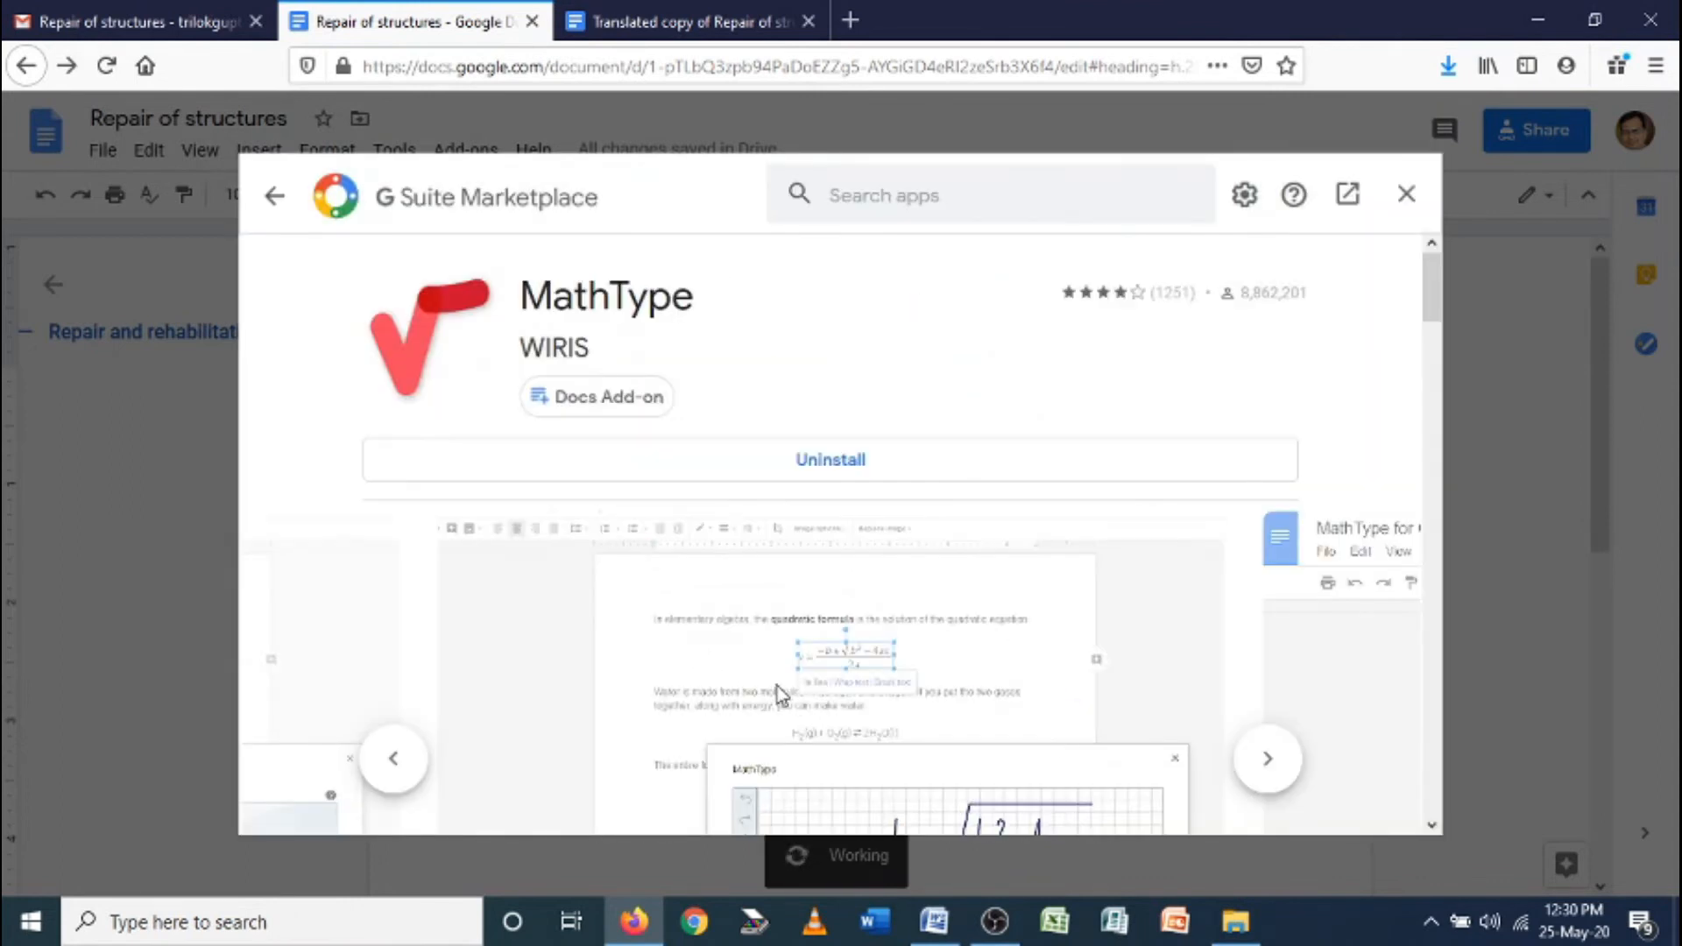
Close the Marketplace, open Add-ons > MathType > Insert/edit math equation, then close that editor
left_click(1410, 207)
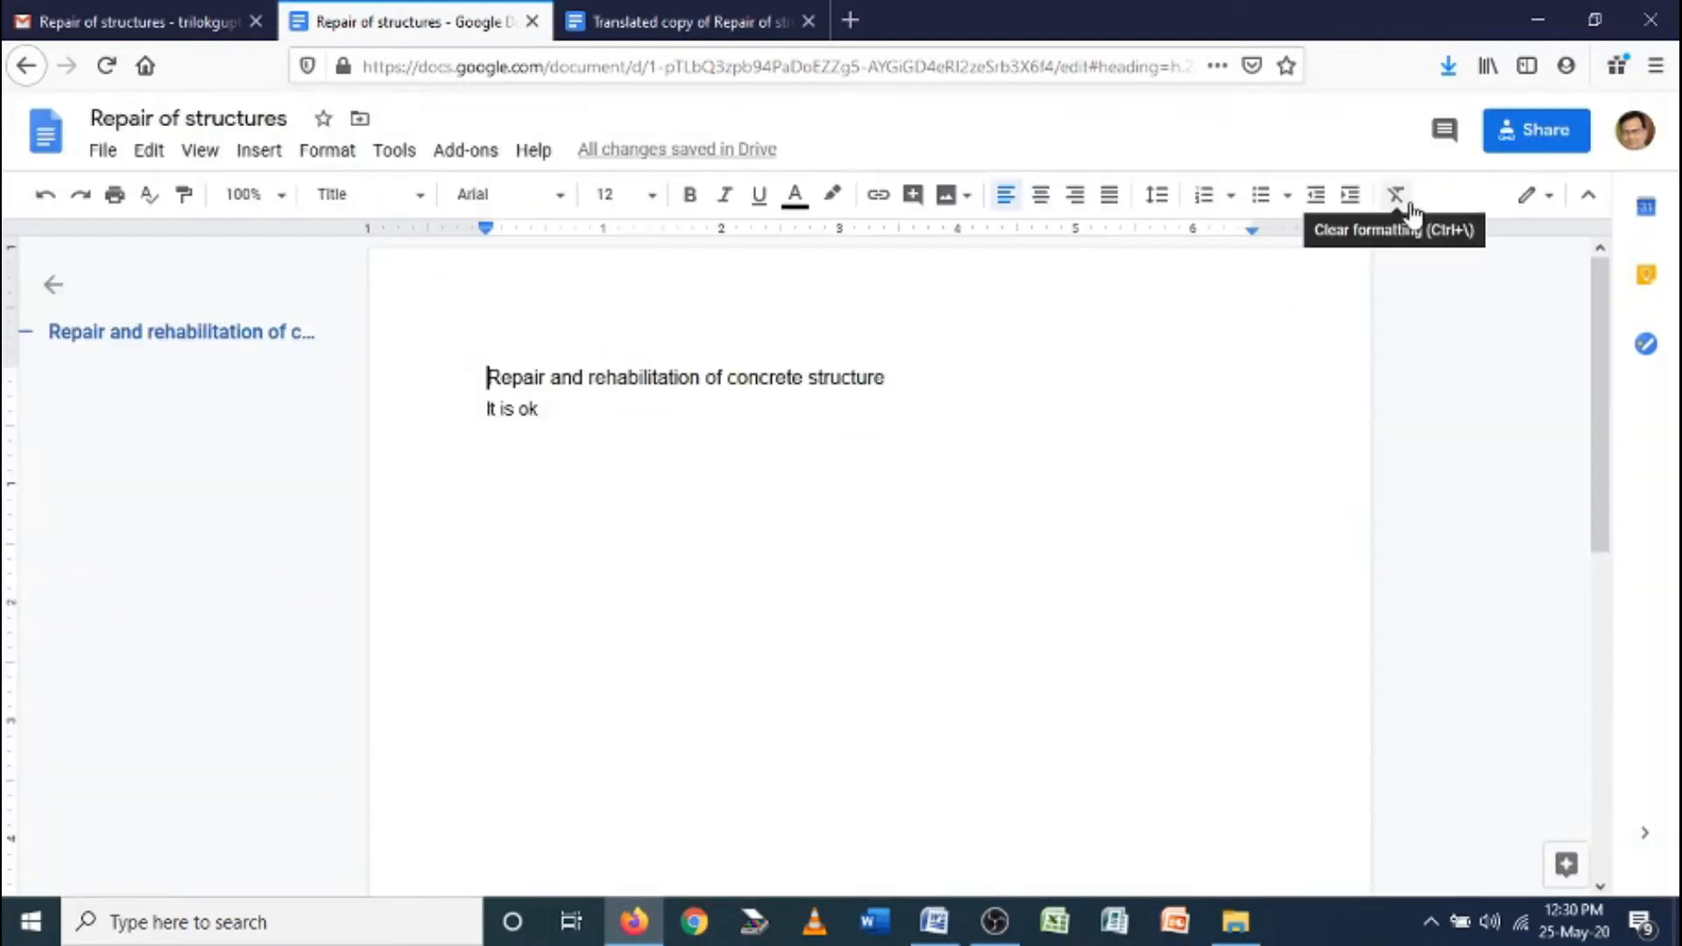
left_click(457, 156)
mouse_move(480, 256)
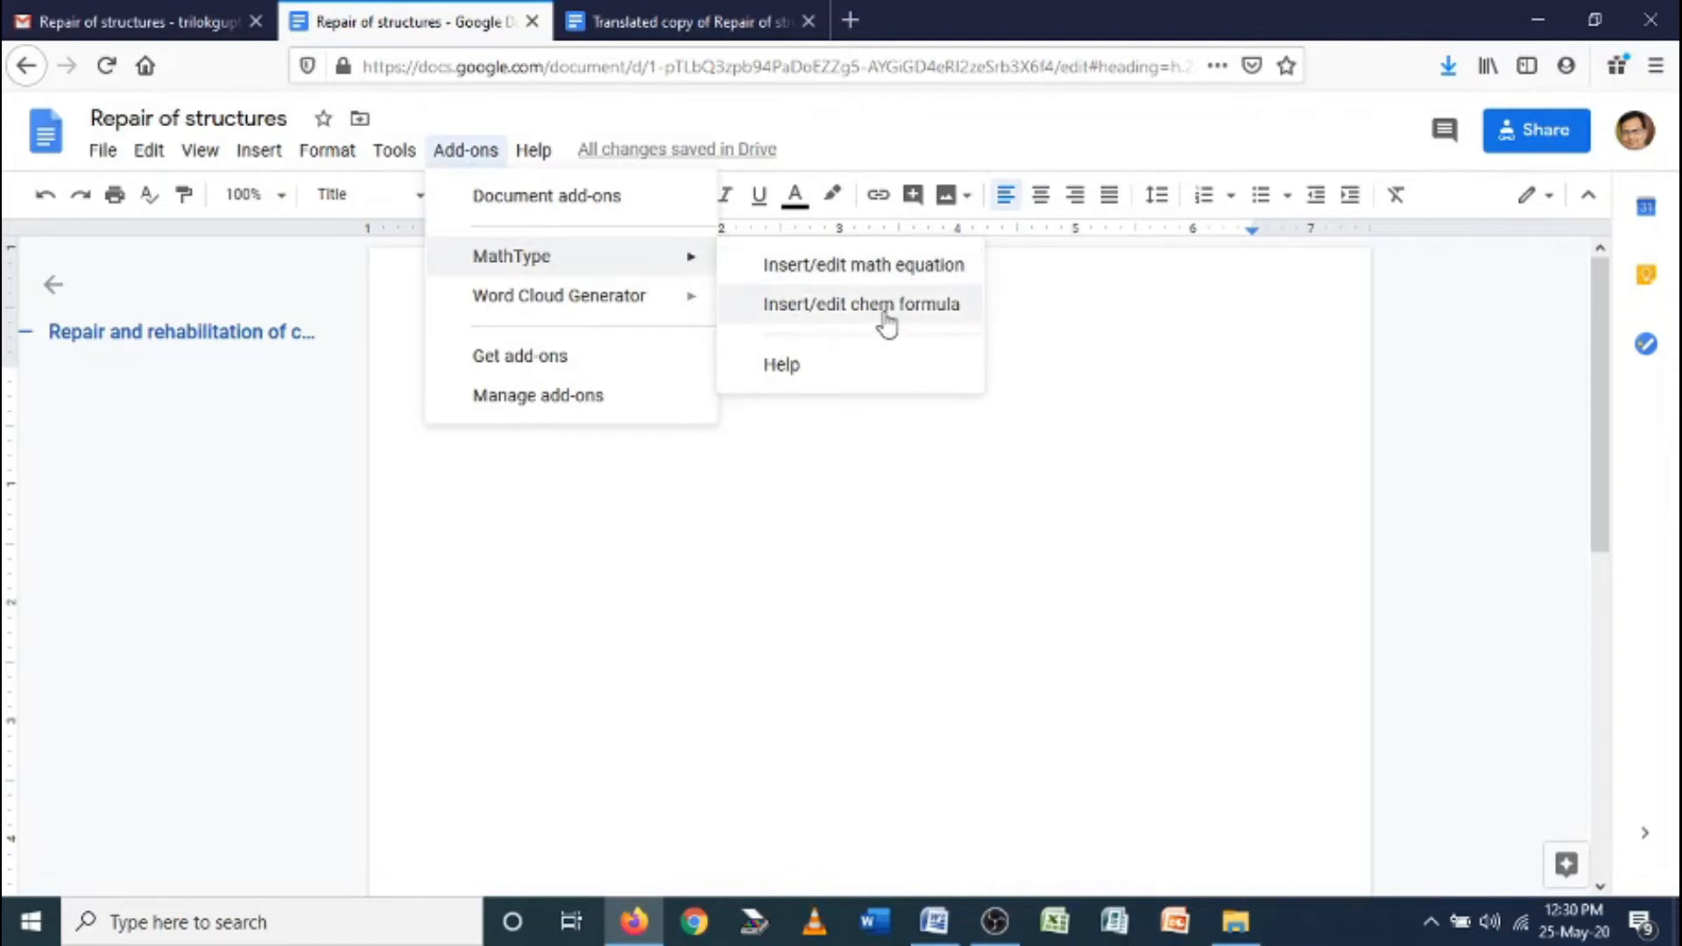
left_click(841, 266)
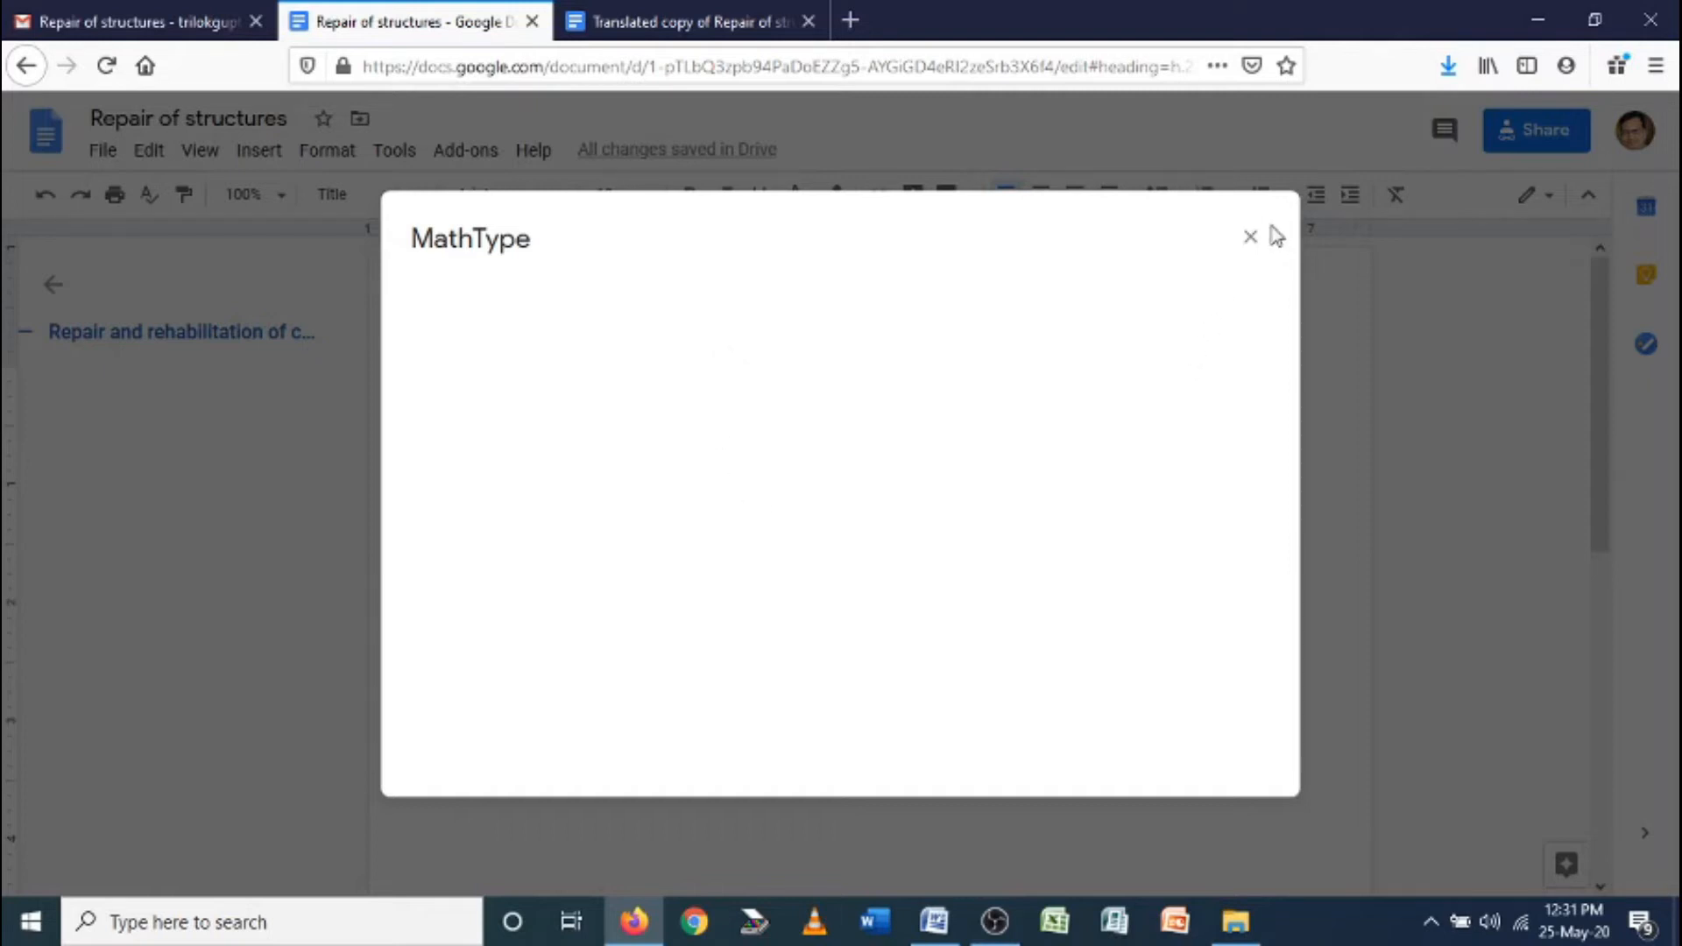
left_click(1246, 240)
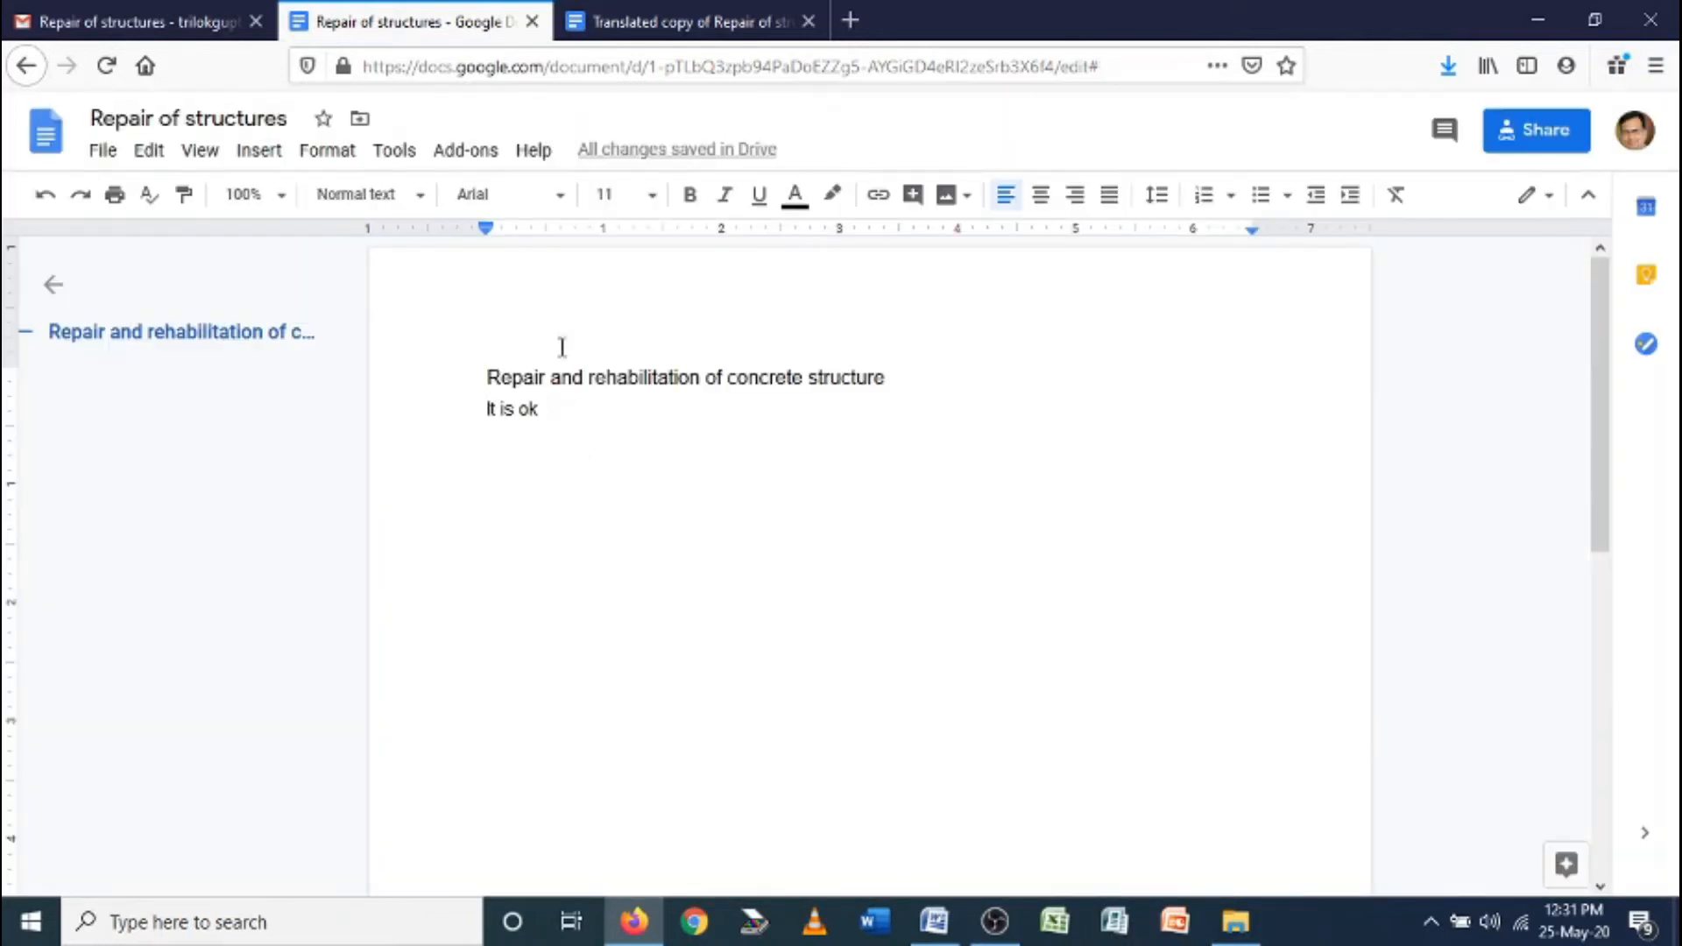
Launch the Classic Word Cloud Generator sidebar from the Add-ons menu
left_click(474, 158)
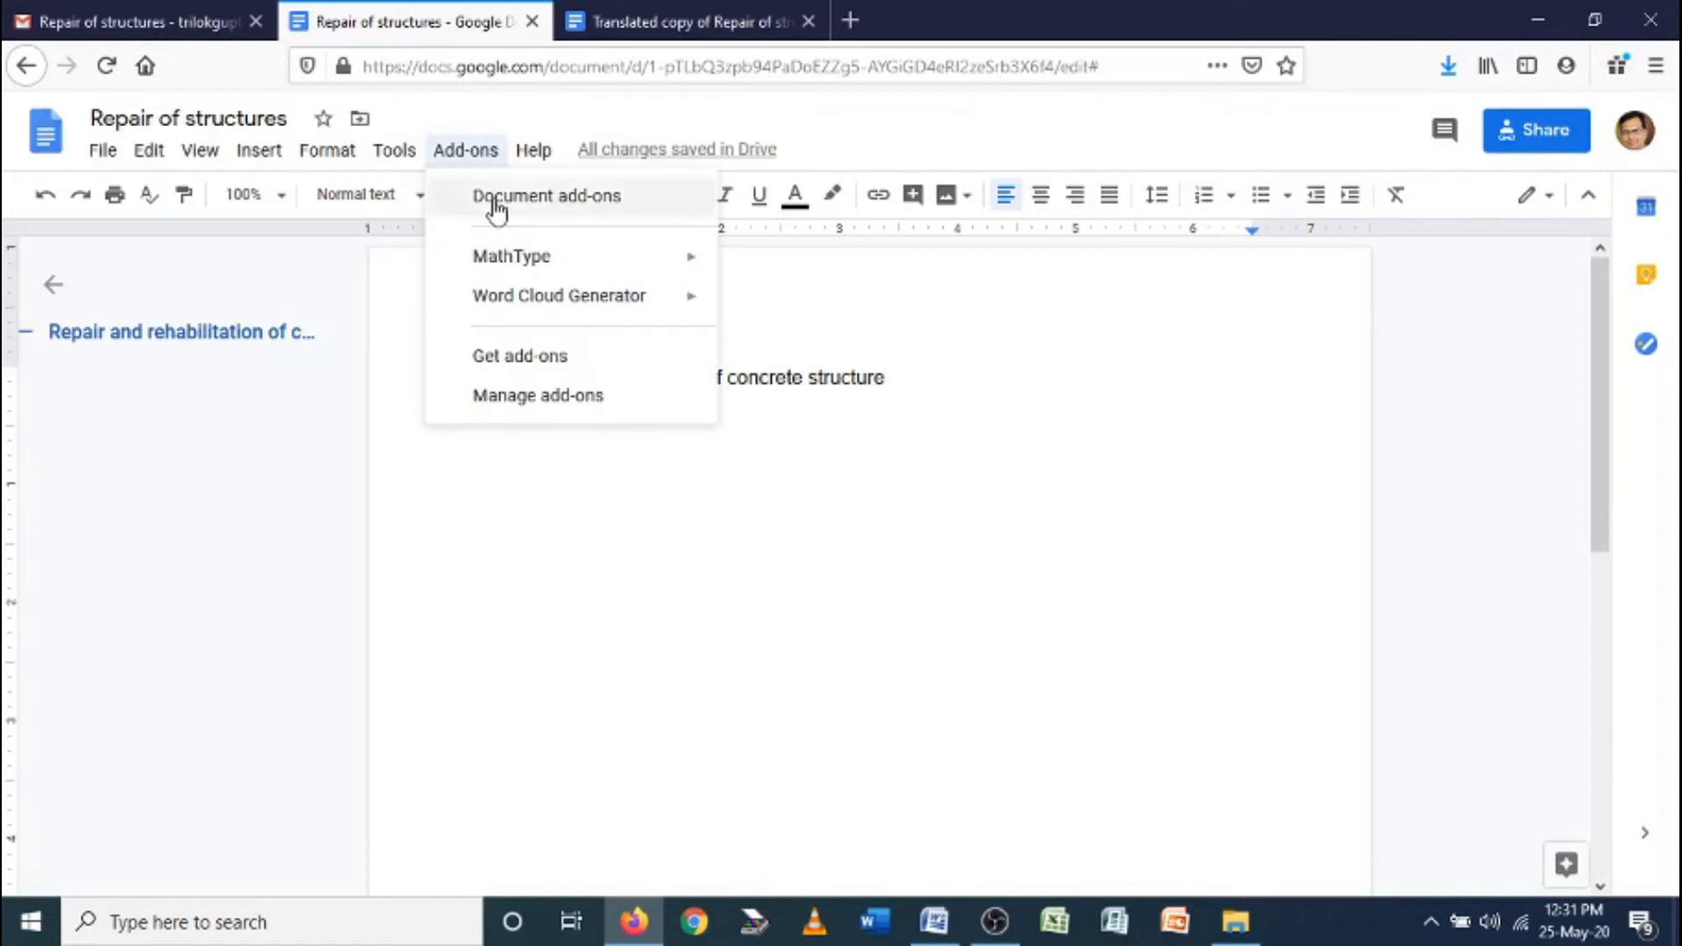
mouse_move(517, 314)
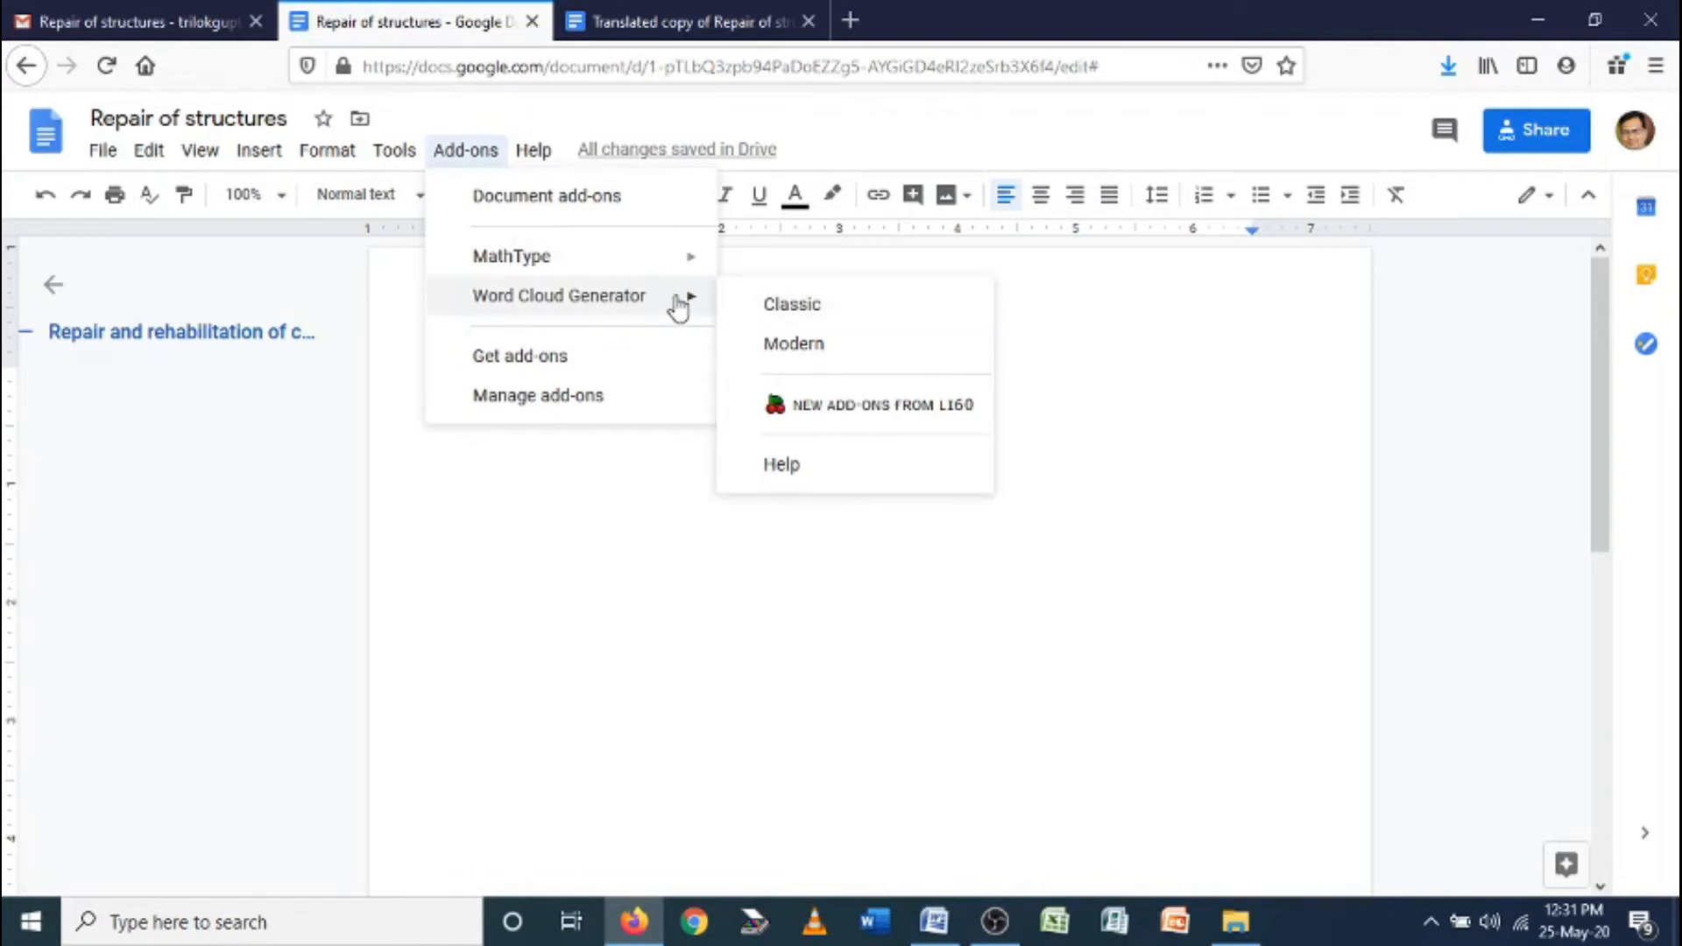
left_click(788, 307)
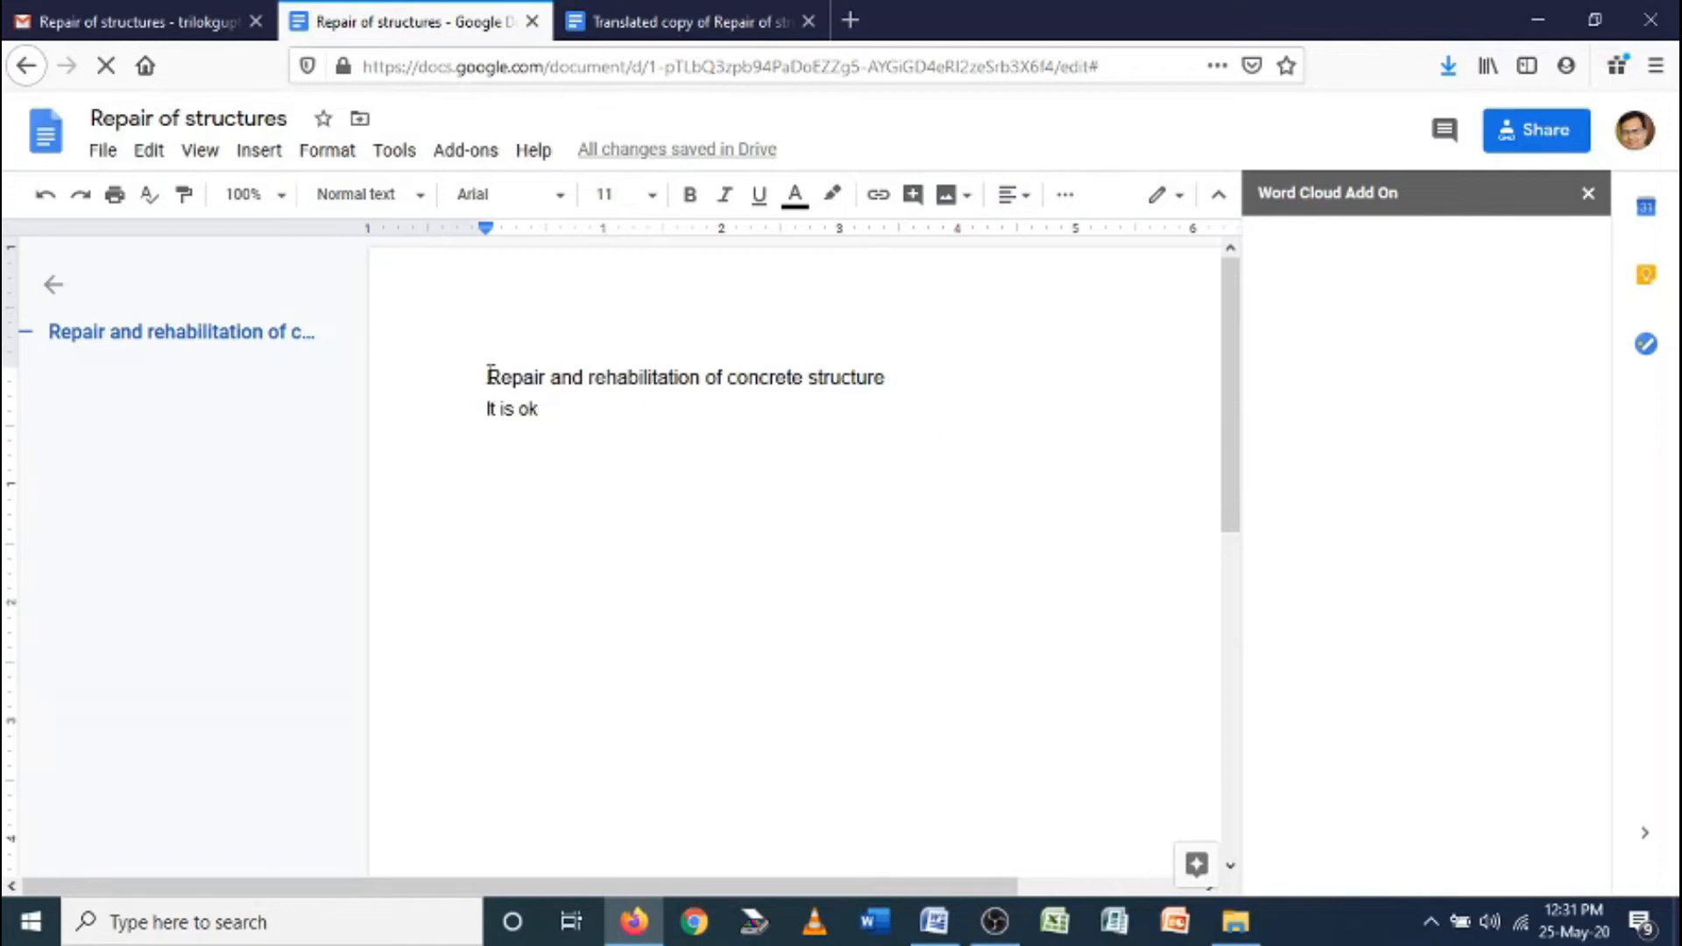
Select and delete both lines of document text, leaving the page empty
left_click_drag(488, 376, 563, 405)
key("BackSpace")
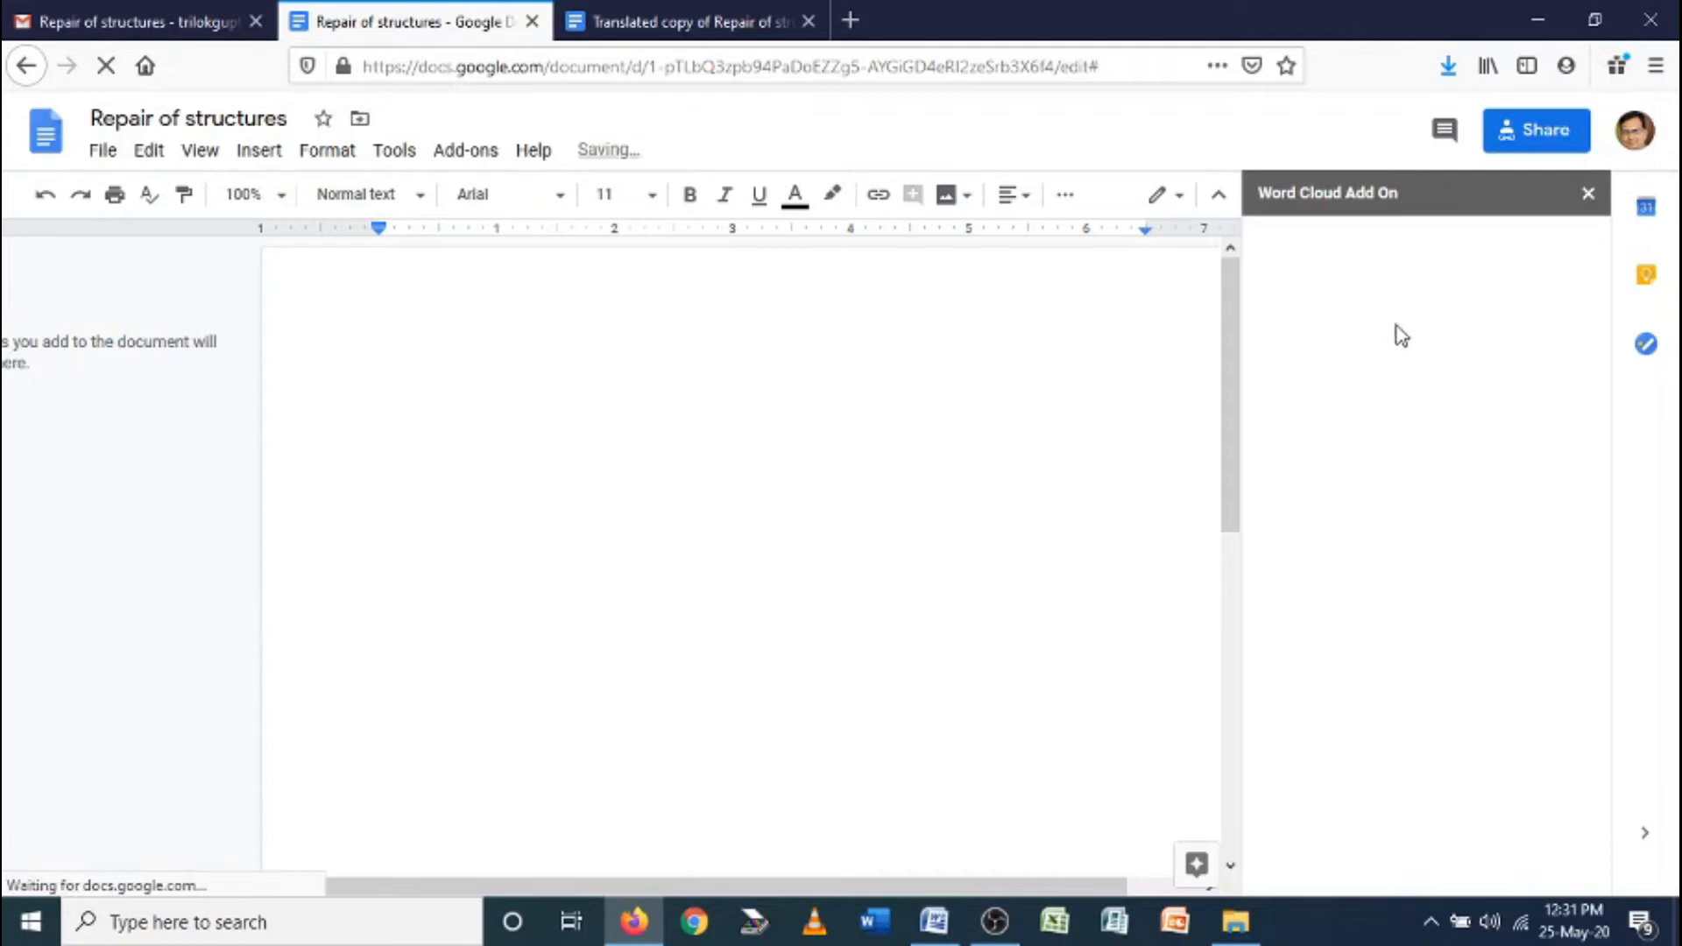
left_click(747, 26)
Close the Translated copy and Google-search 'repair and rehabilitation of structures' in a new tab
left_click(806, 22)
left_click(575, 20)
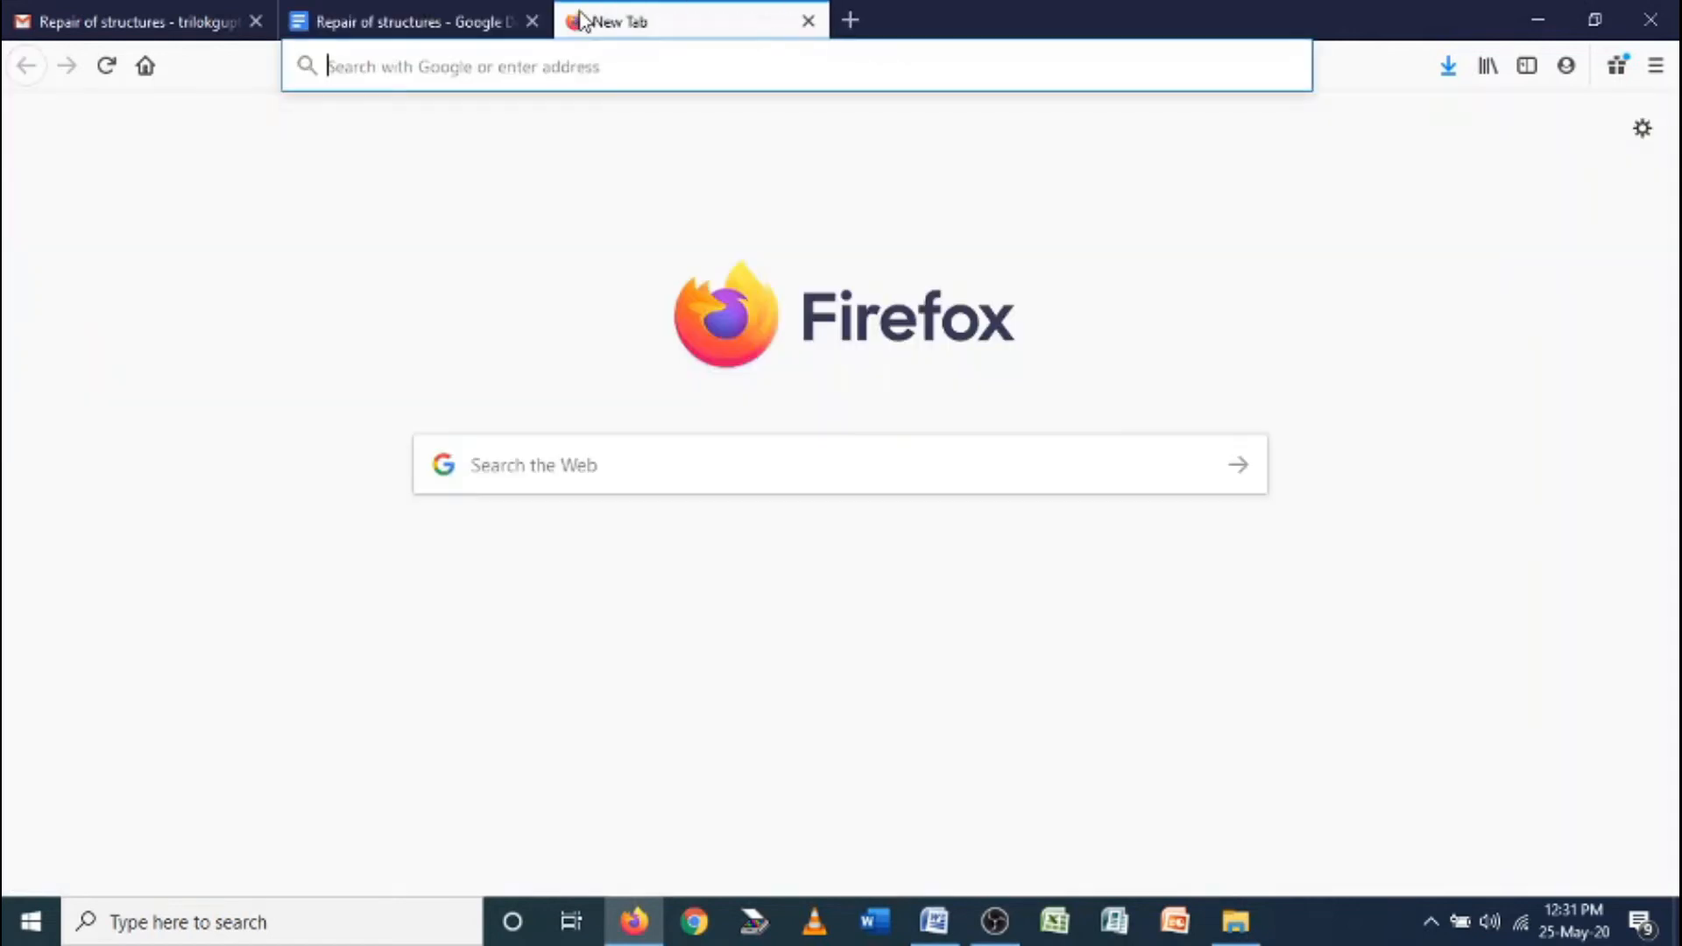
type("goo")
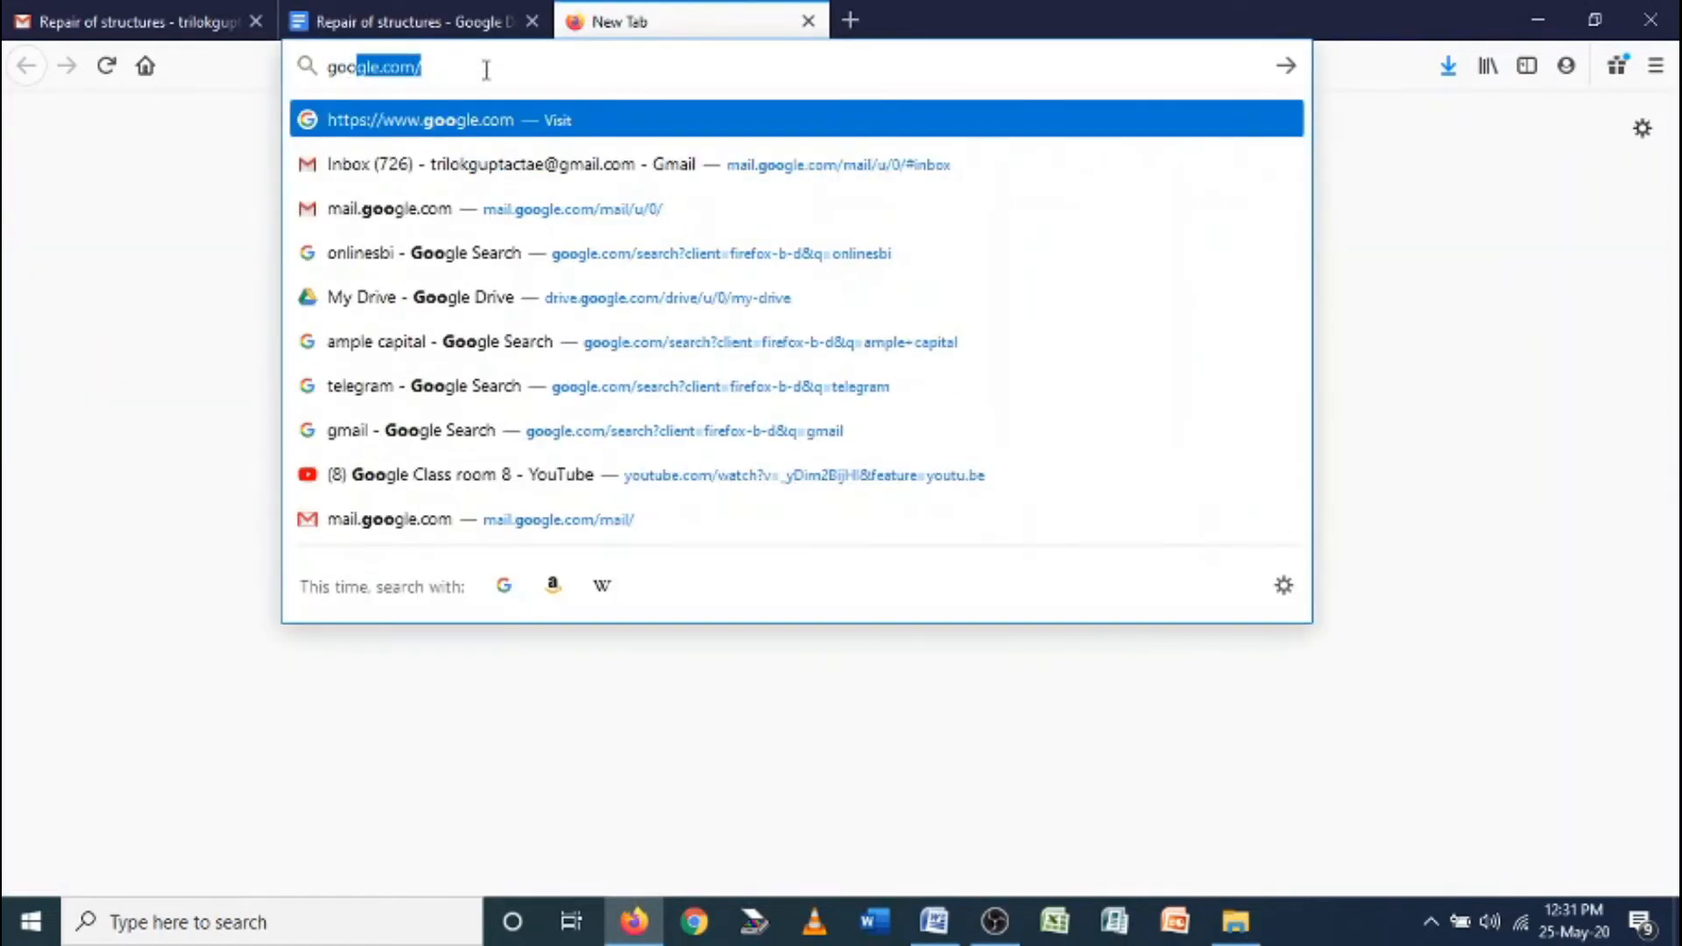
key("Return")
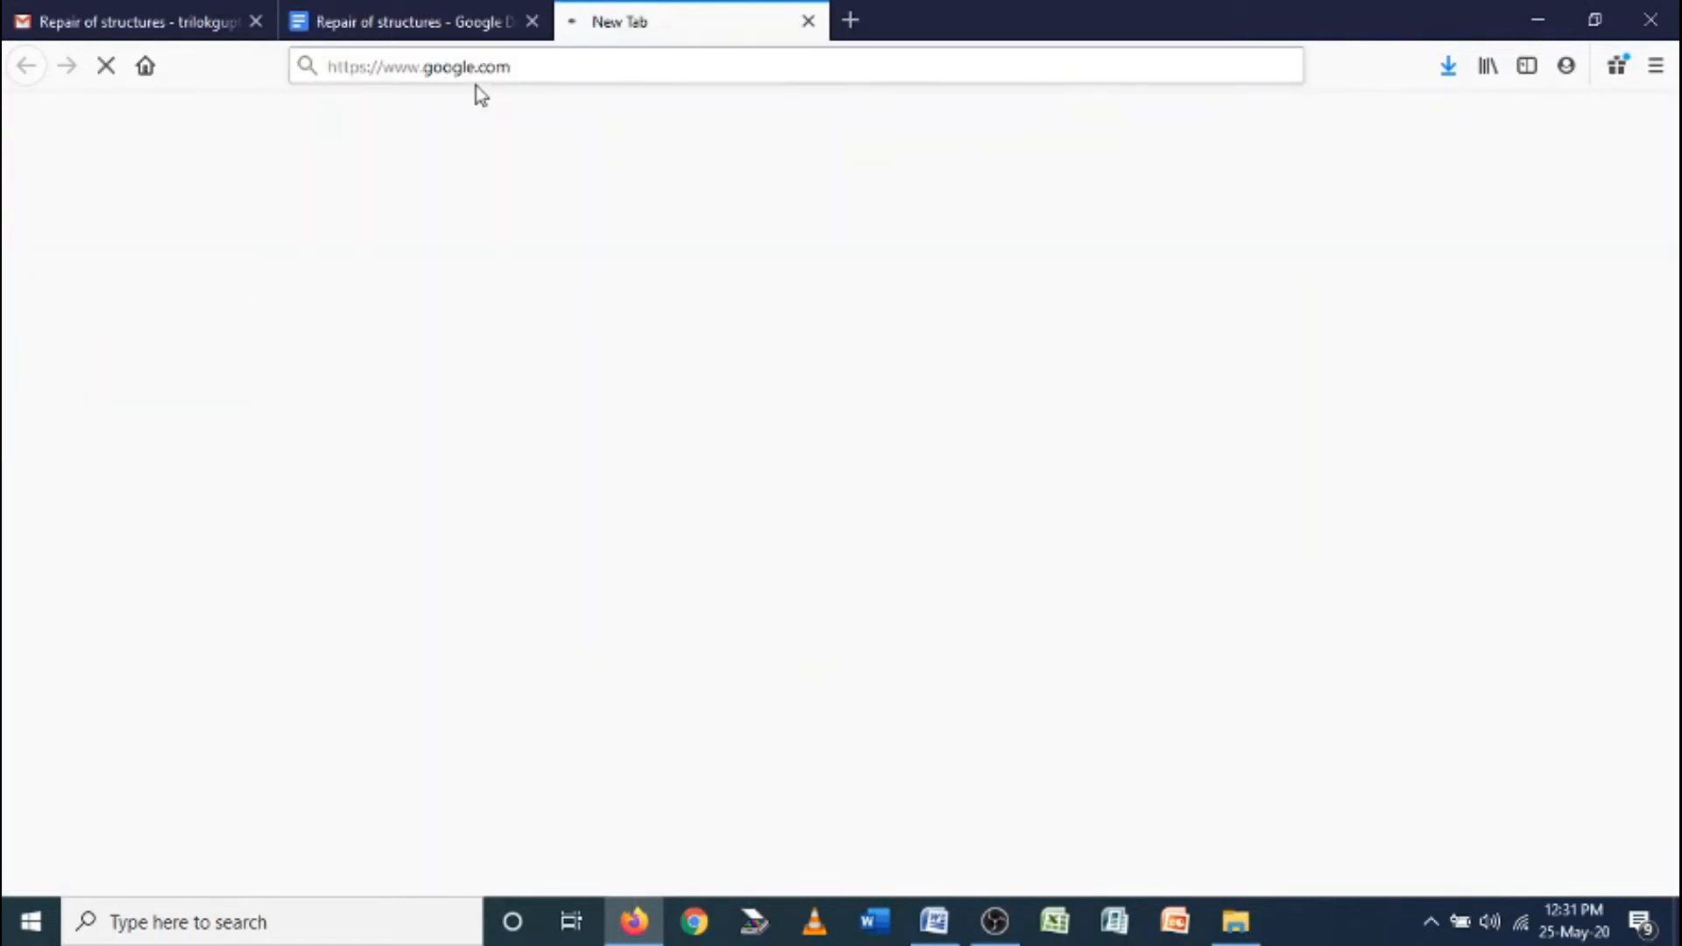
type("repair a")
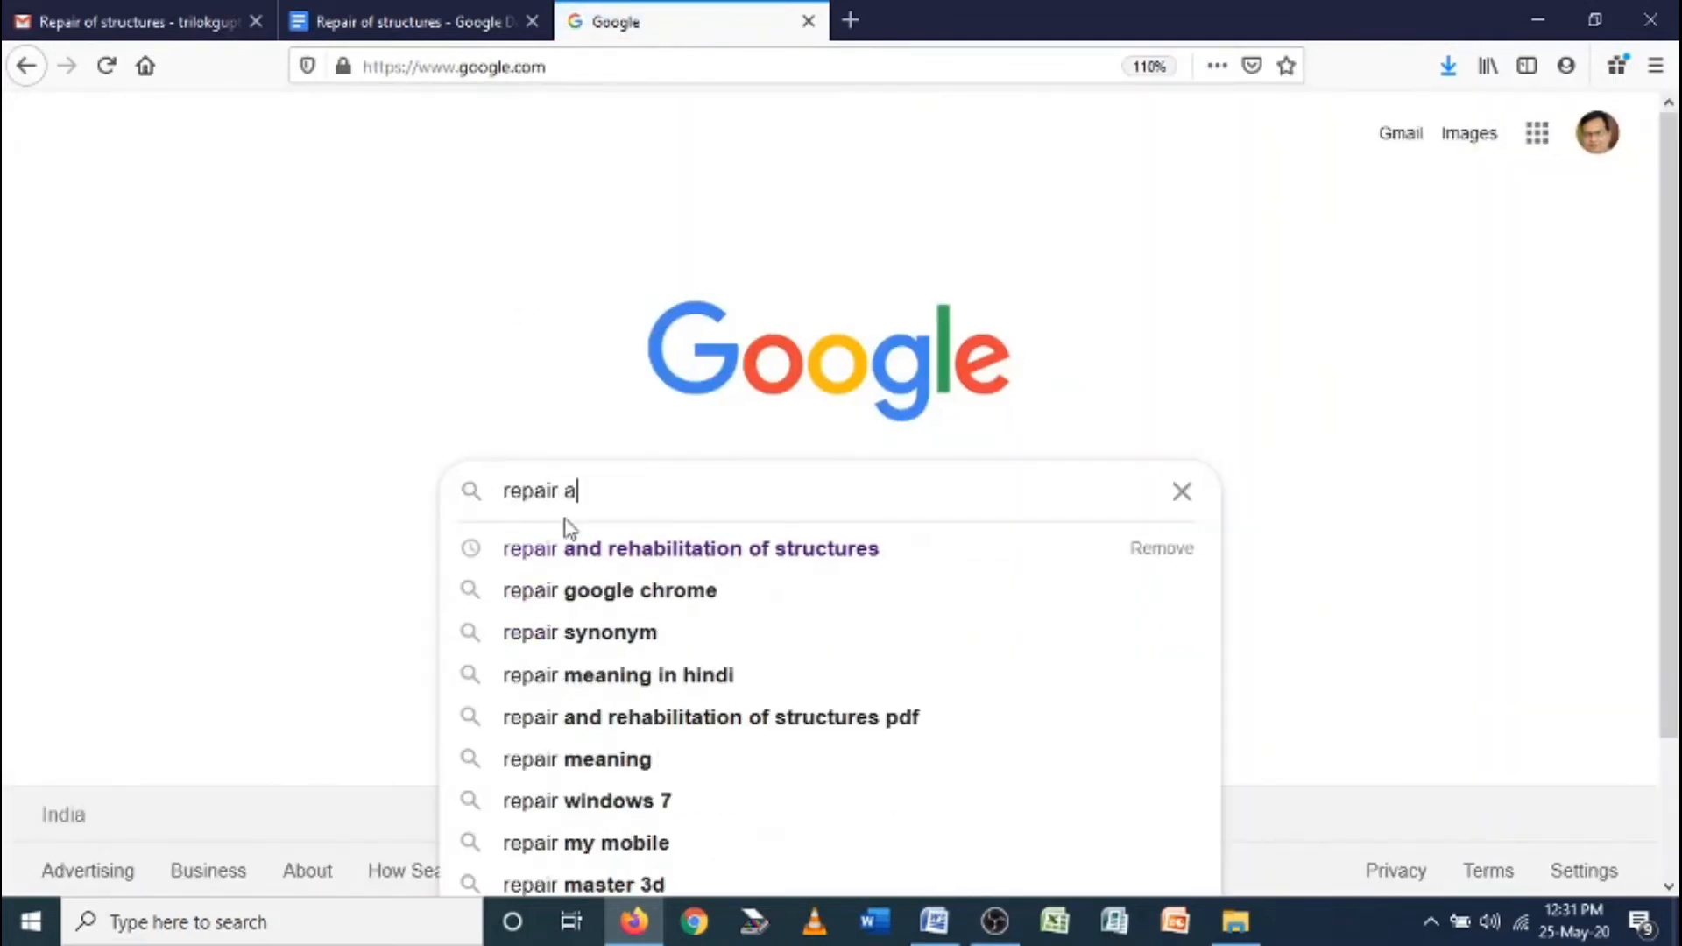
type("nd")
left_click(631, 552)
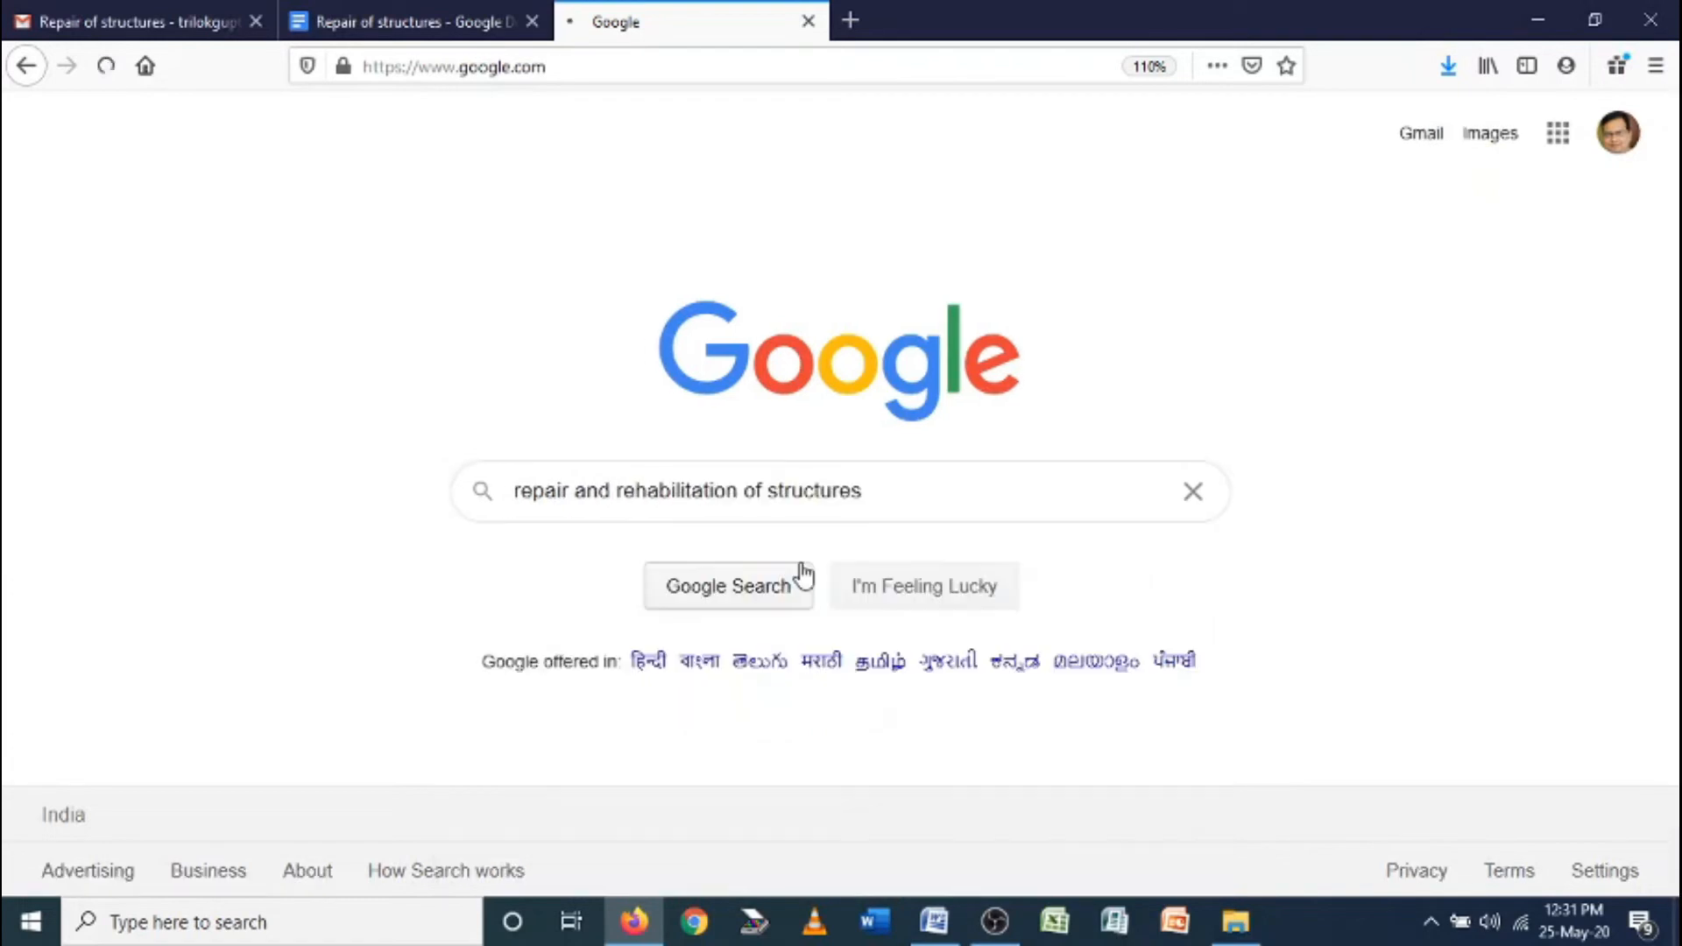
left_click(802, 576)
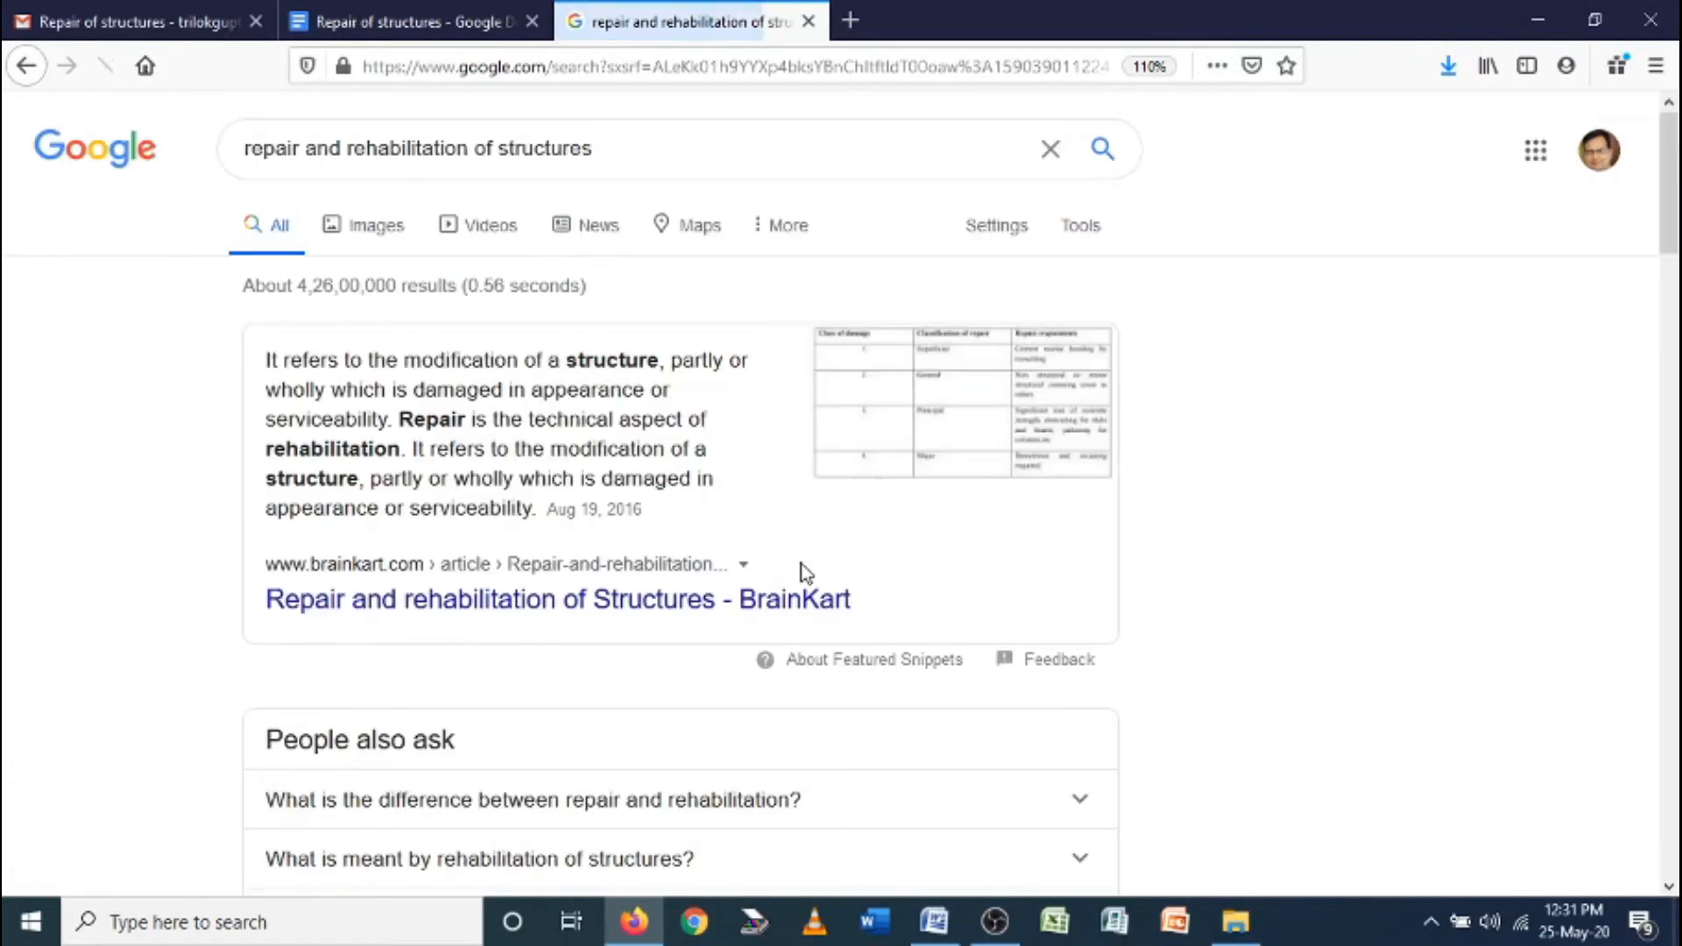
Search again with 'concrete' added, remove it, and select the featured snippet's definition text
left_click(501, 156)
type("concrete")
key("Return")
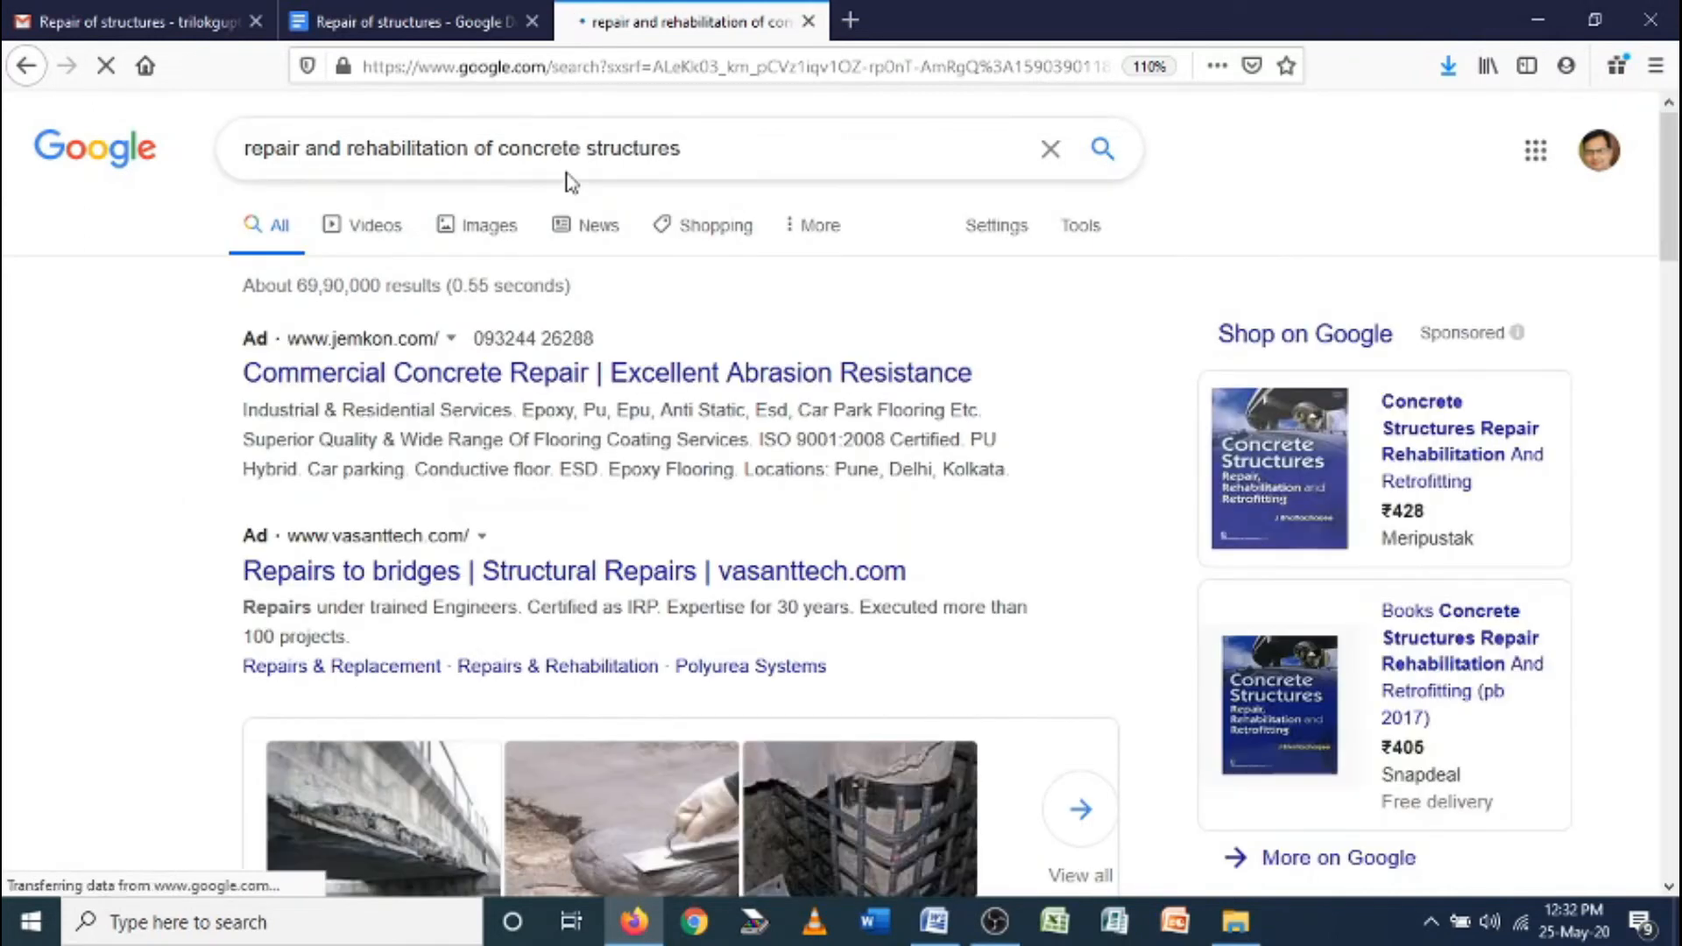
scroll(522, 385, "down", 10)
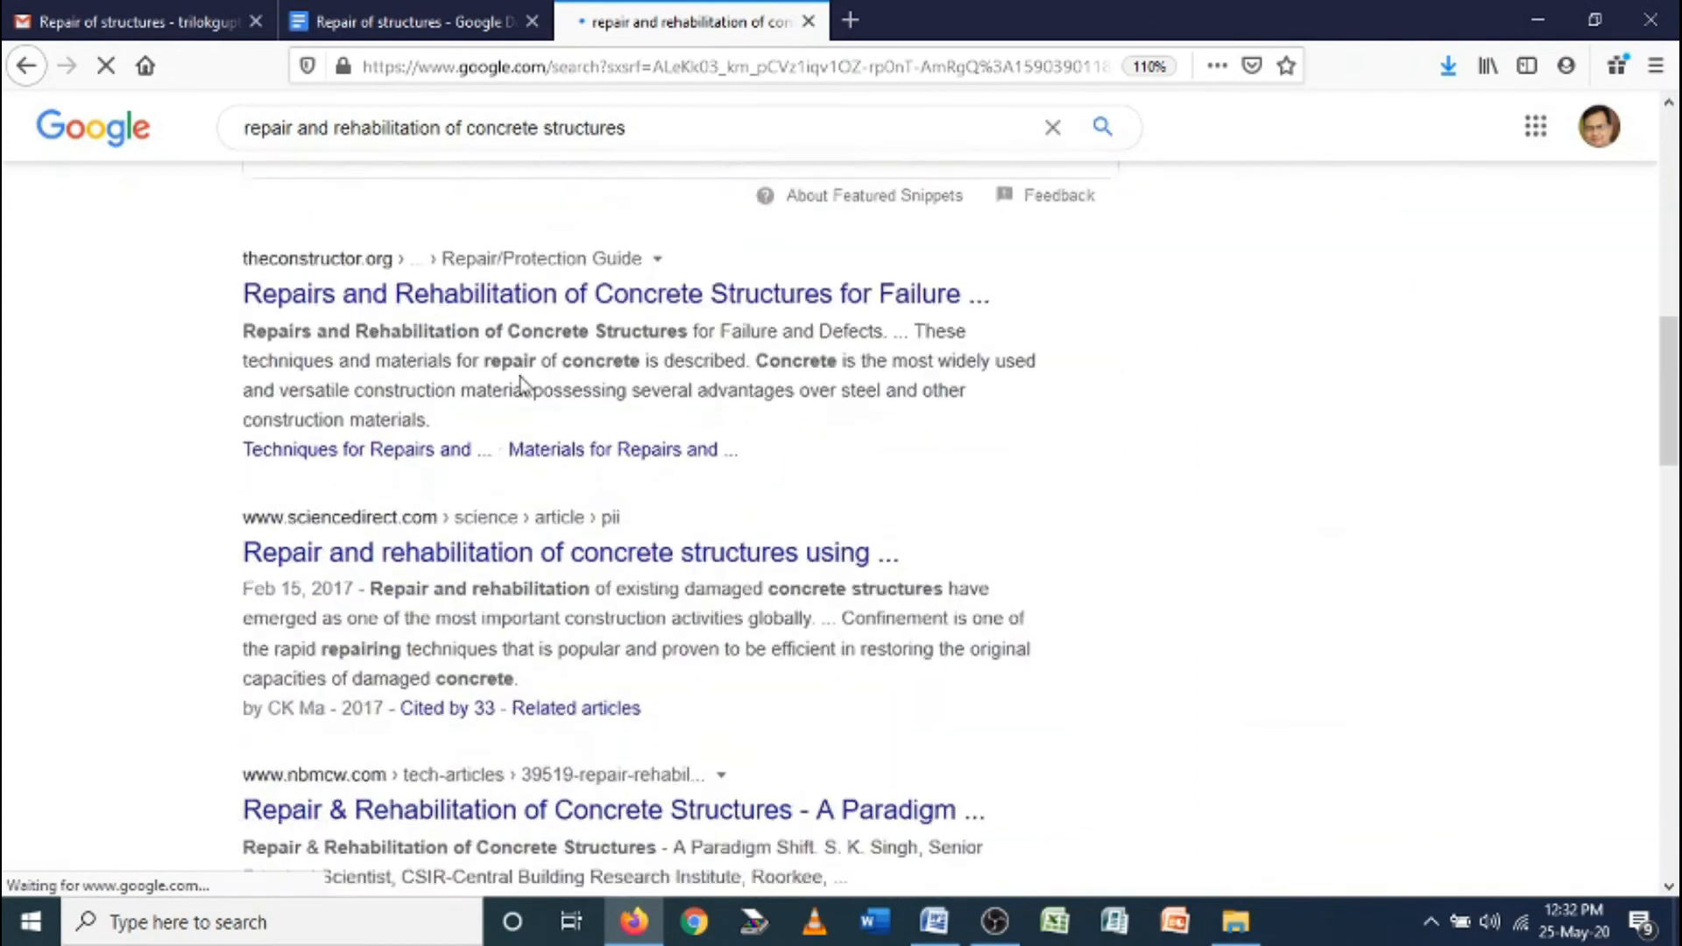
scroll(432, 406, "up", 10)
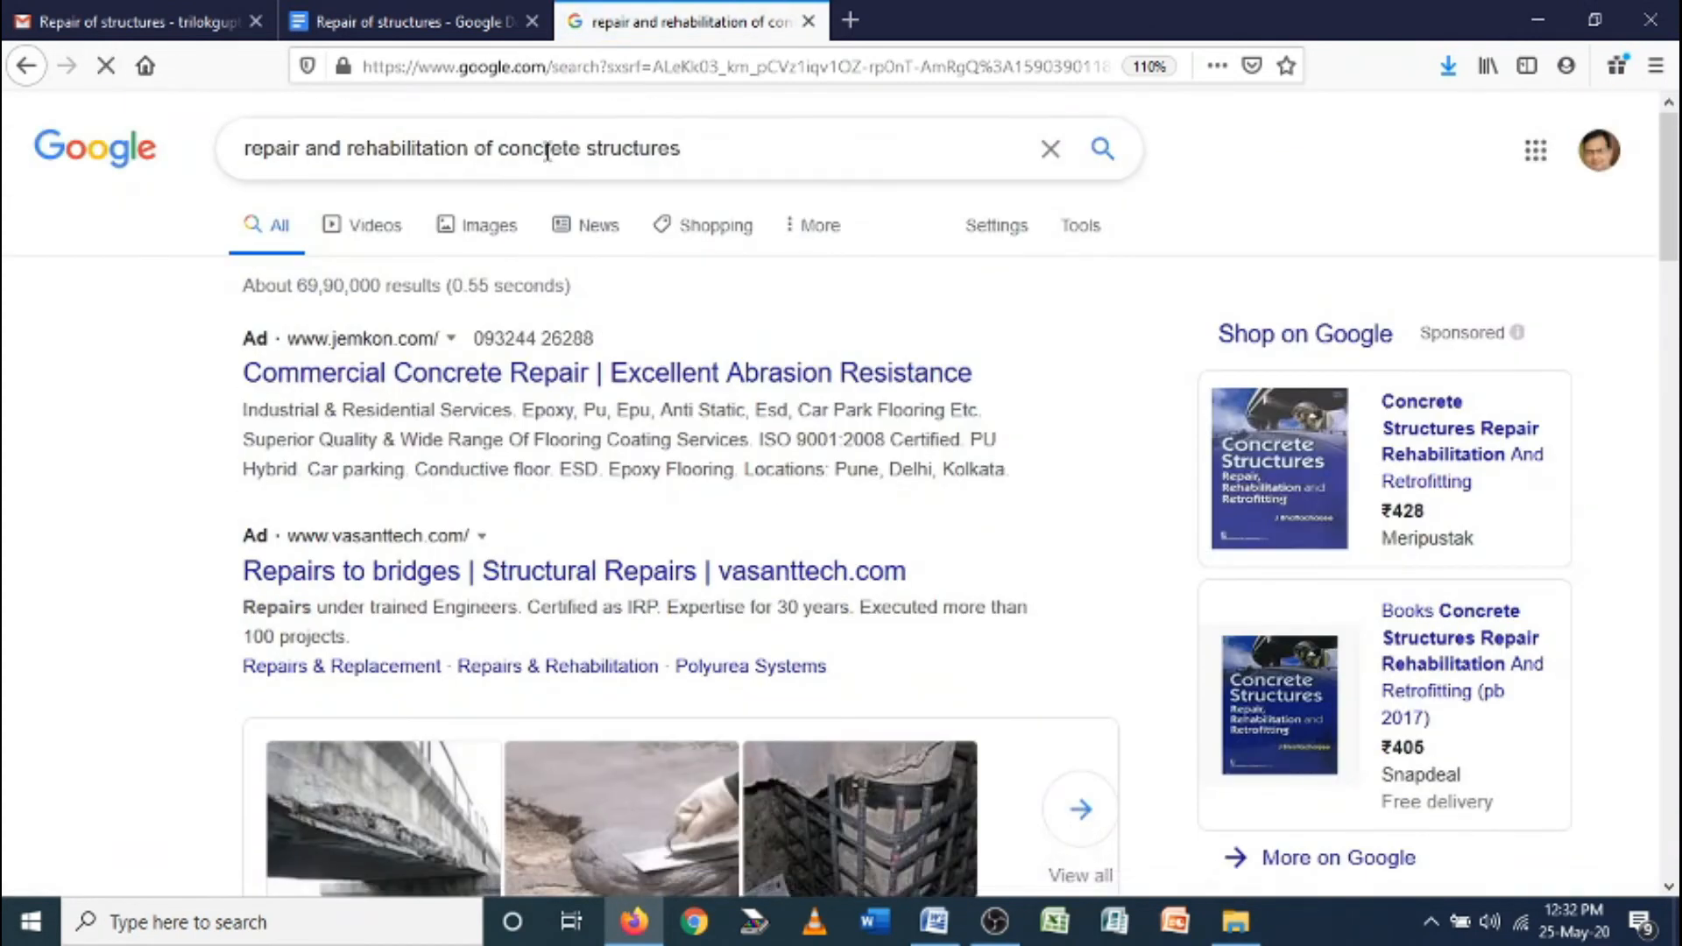
left_click_drag(499, 149, 589, 147)
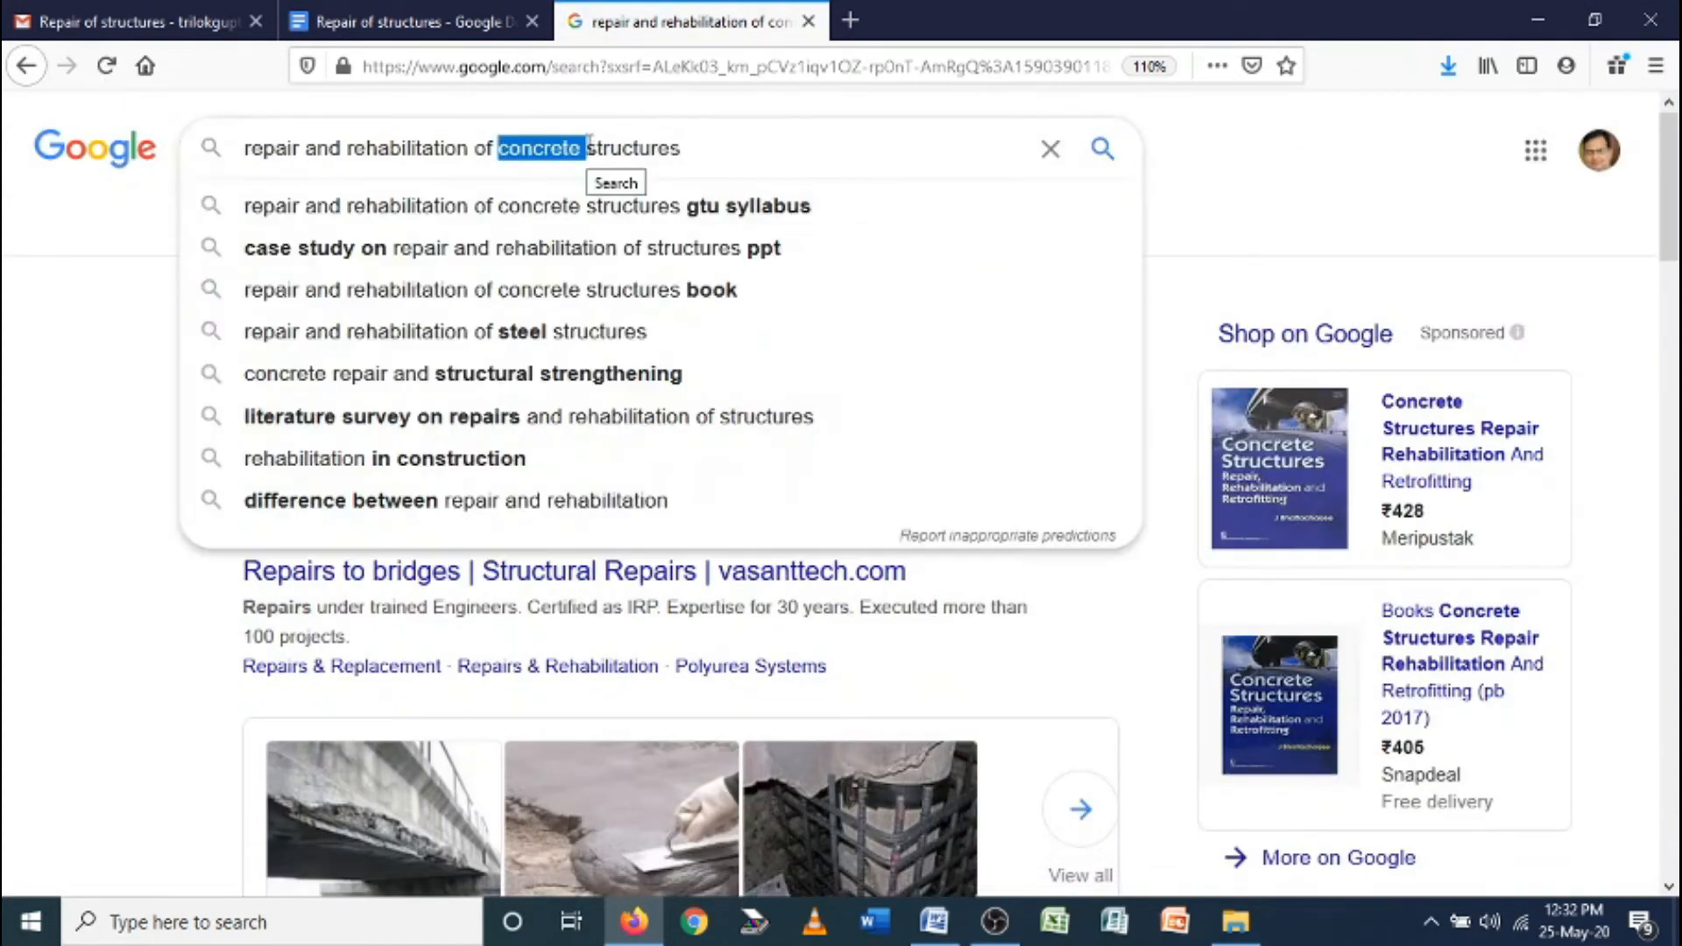
key("BackSpace")
key("Return")
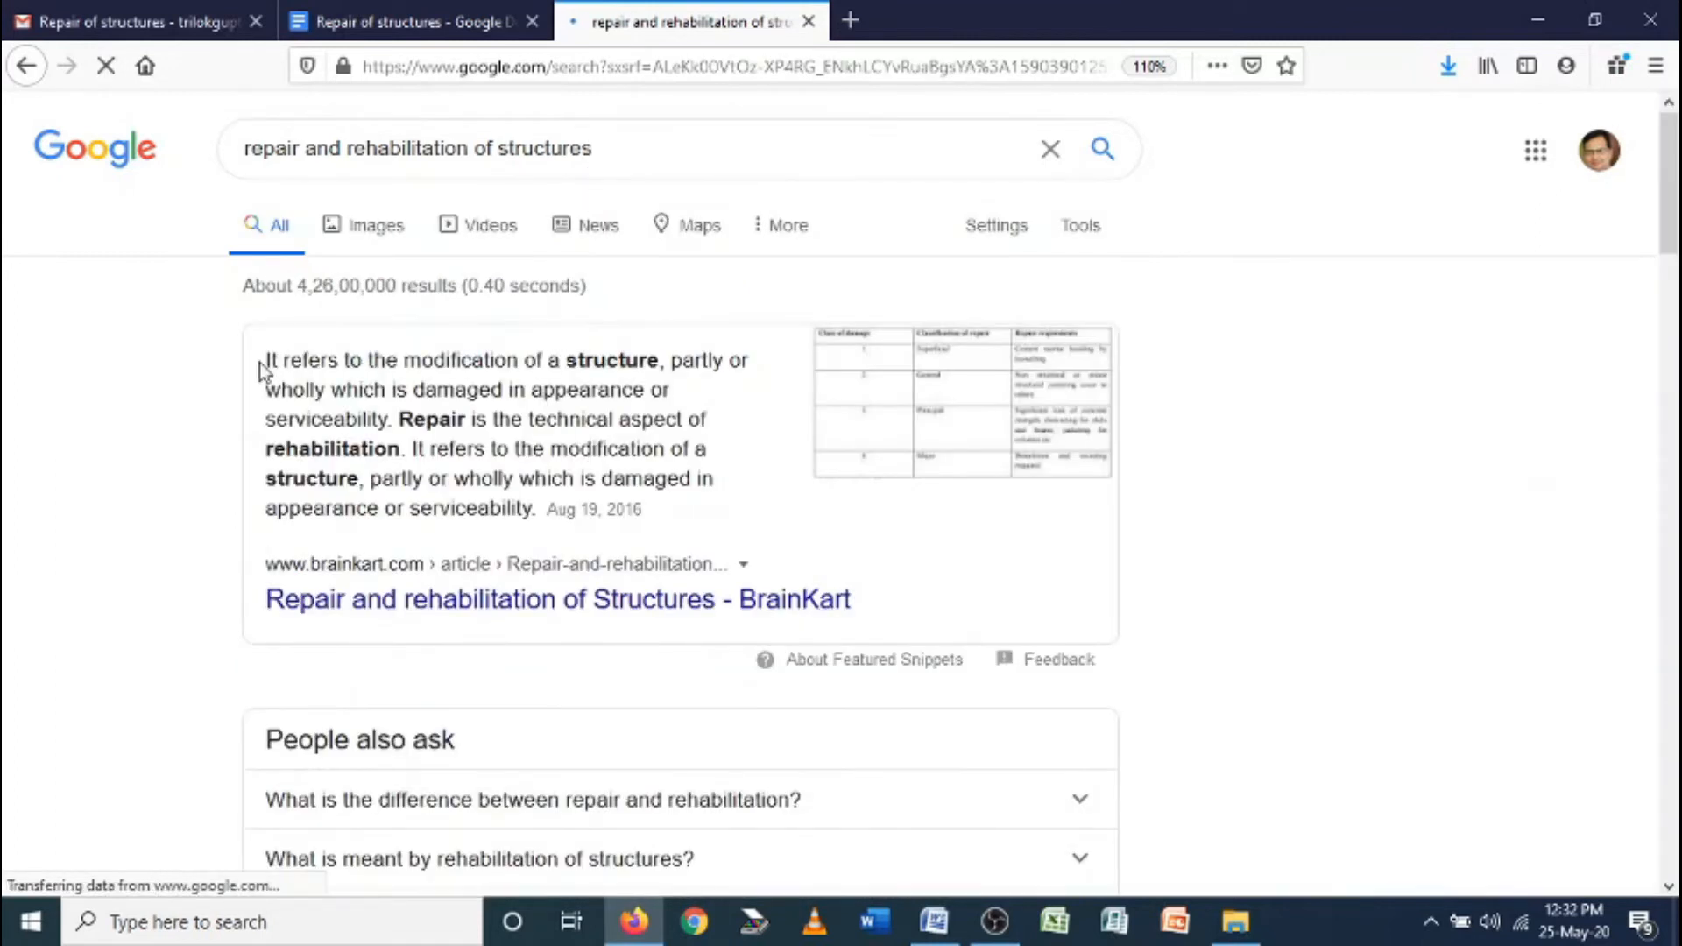
left_click_drag(263, 361, 537, 518)
key("ctrl+c")
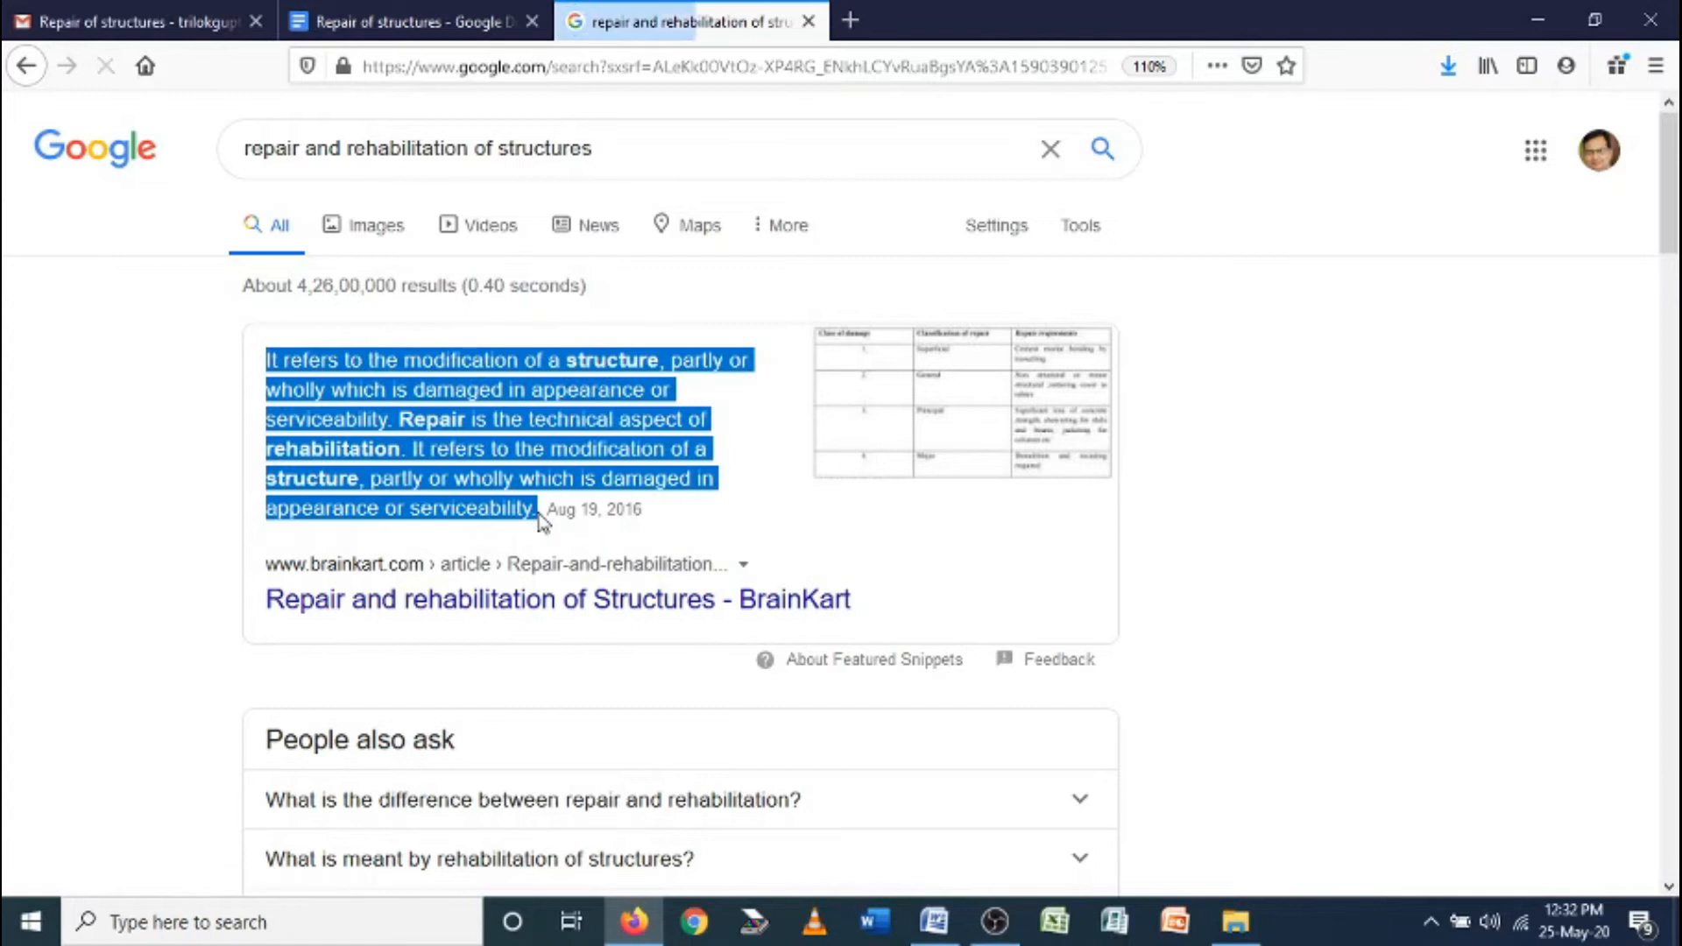
key("ctrl+shift+Tab")
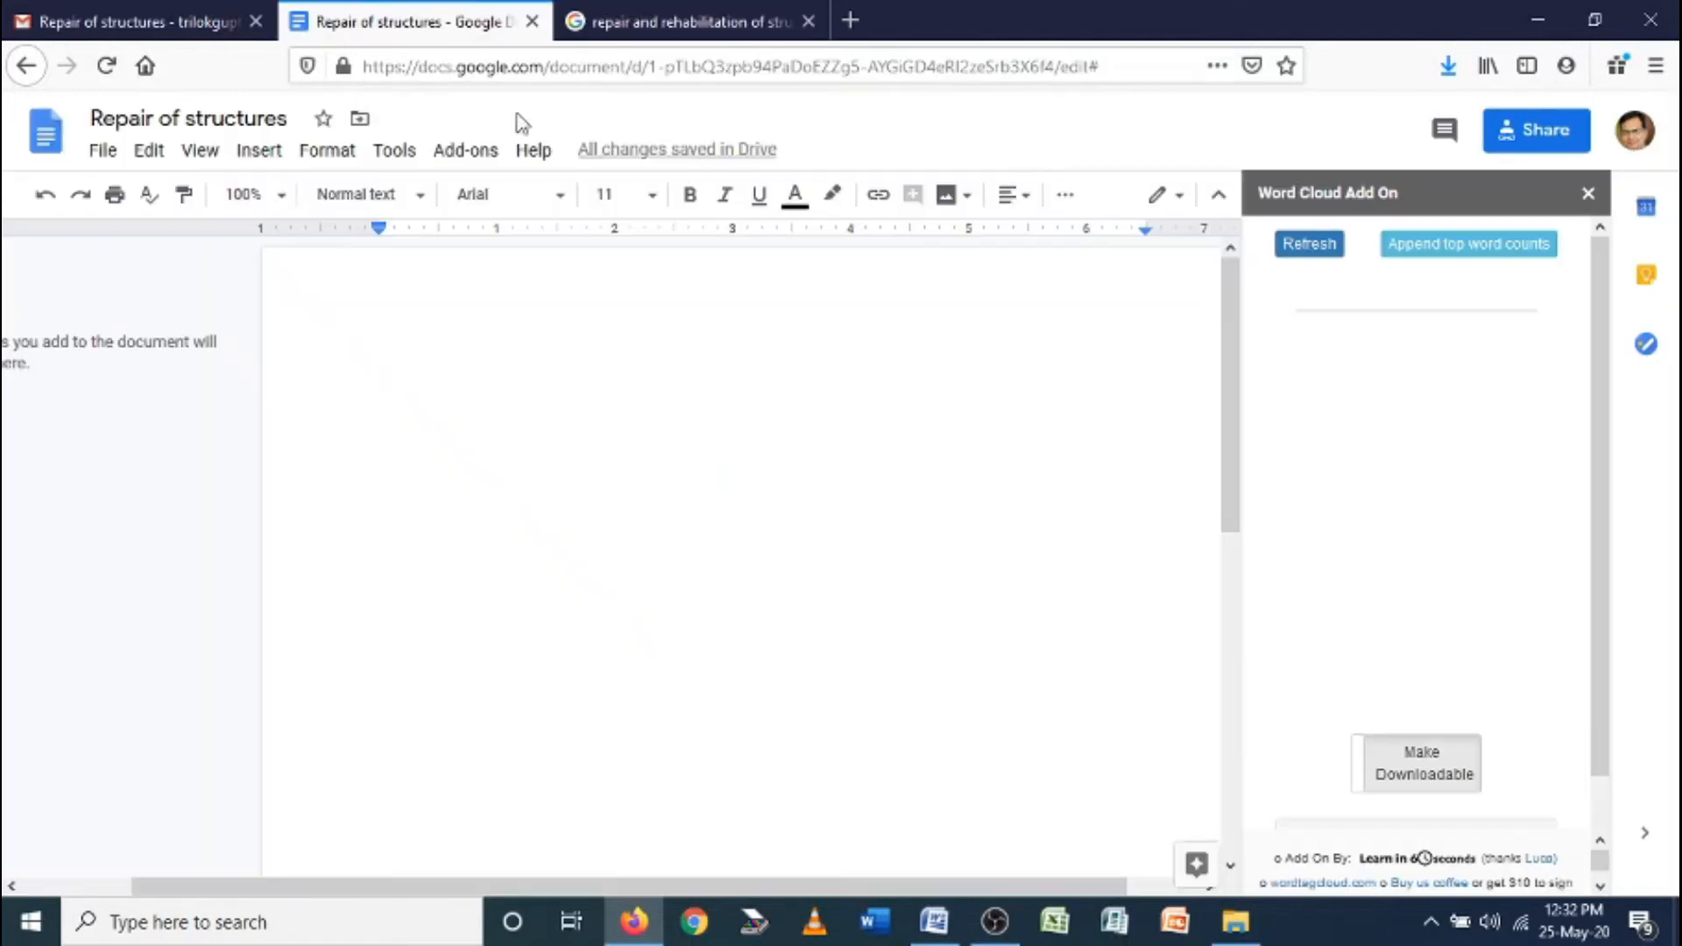
Paste the definition paragraph into the blank document and generate a word cloud from it
scroll(545, 419, "down", 2)
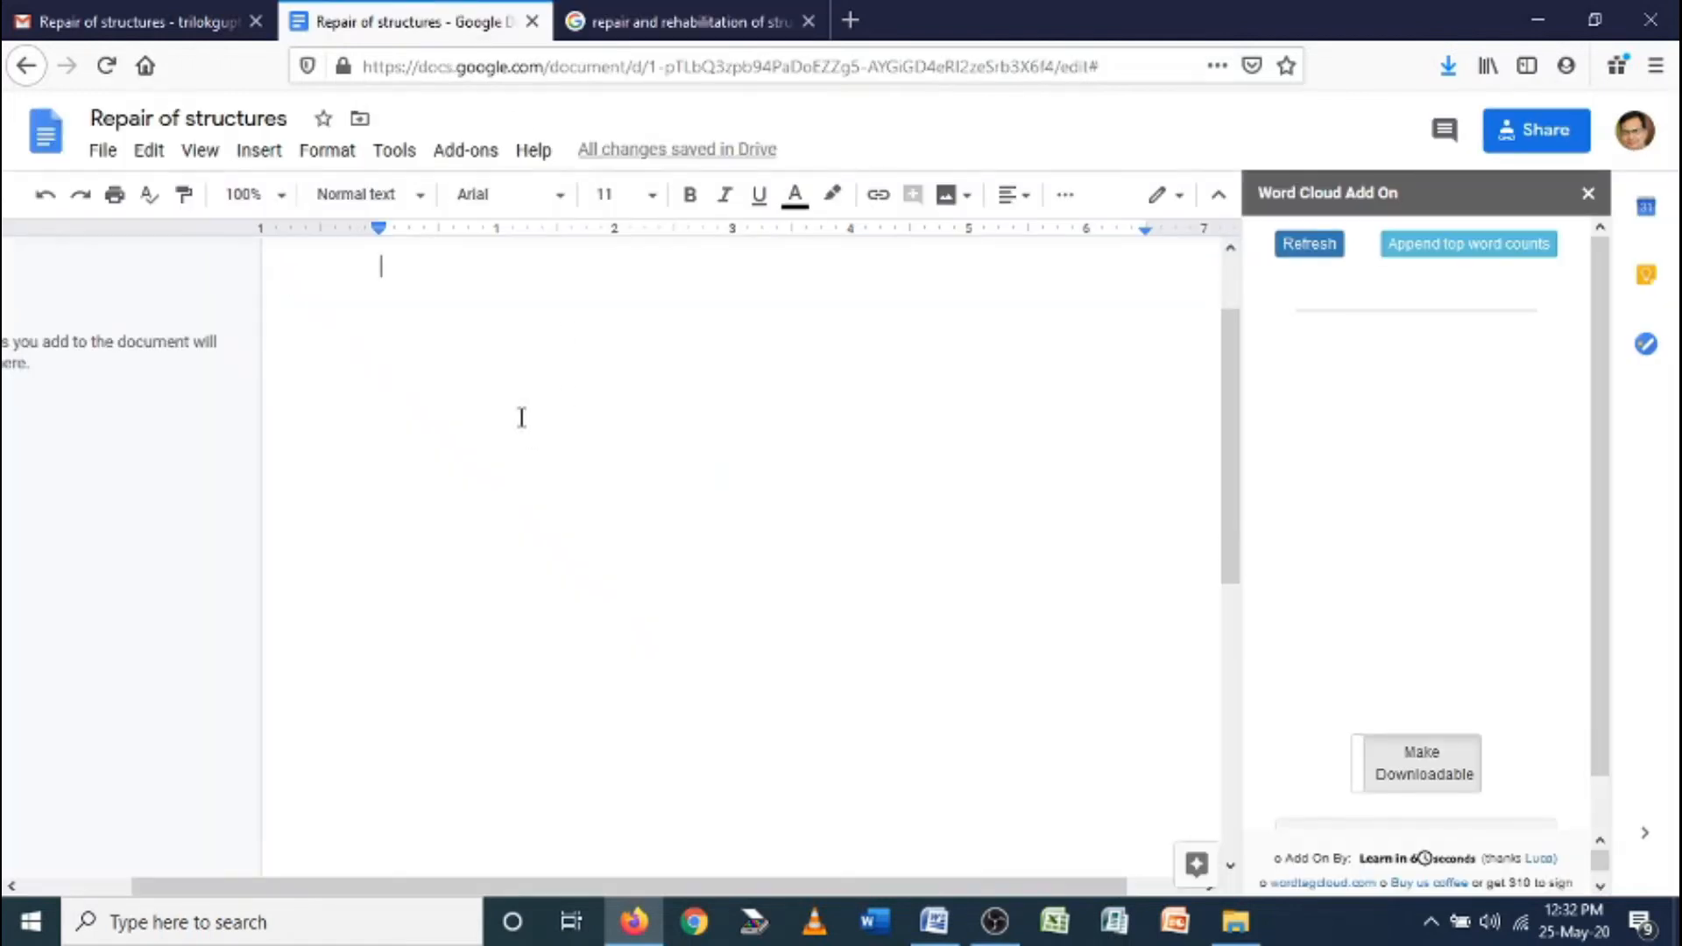
scroll(508, 417, "up", 2)
key("ctrl+v")
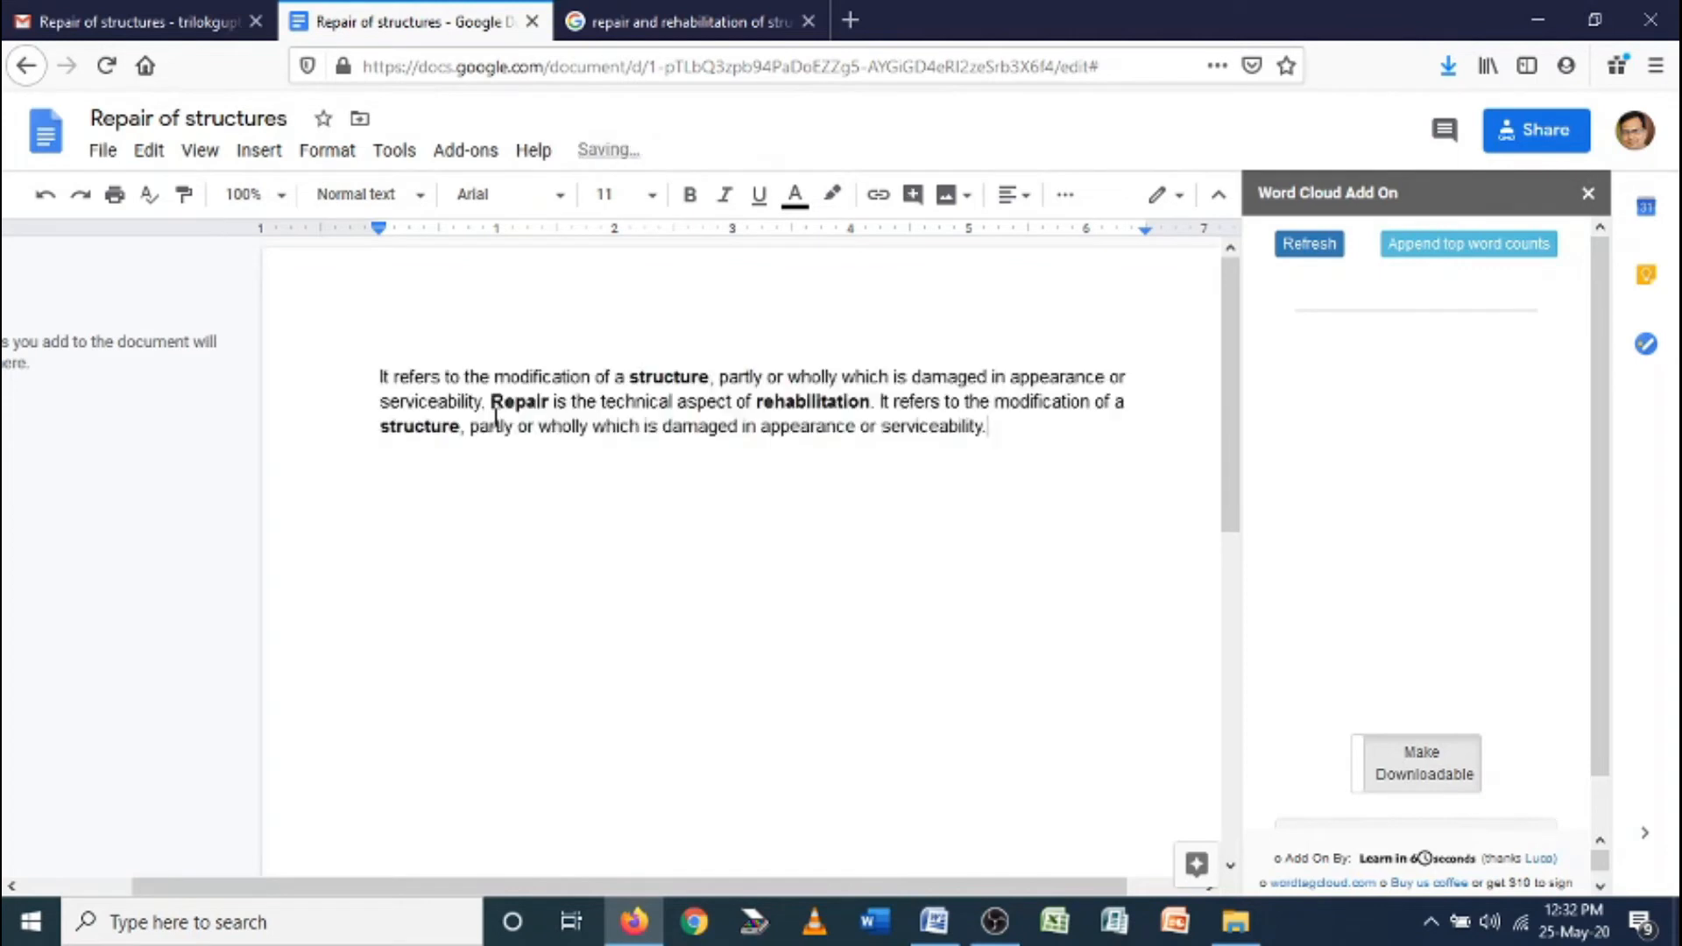
left_click(1323, 256)
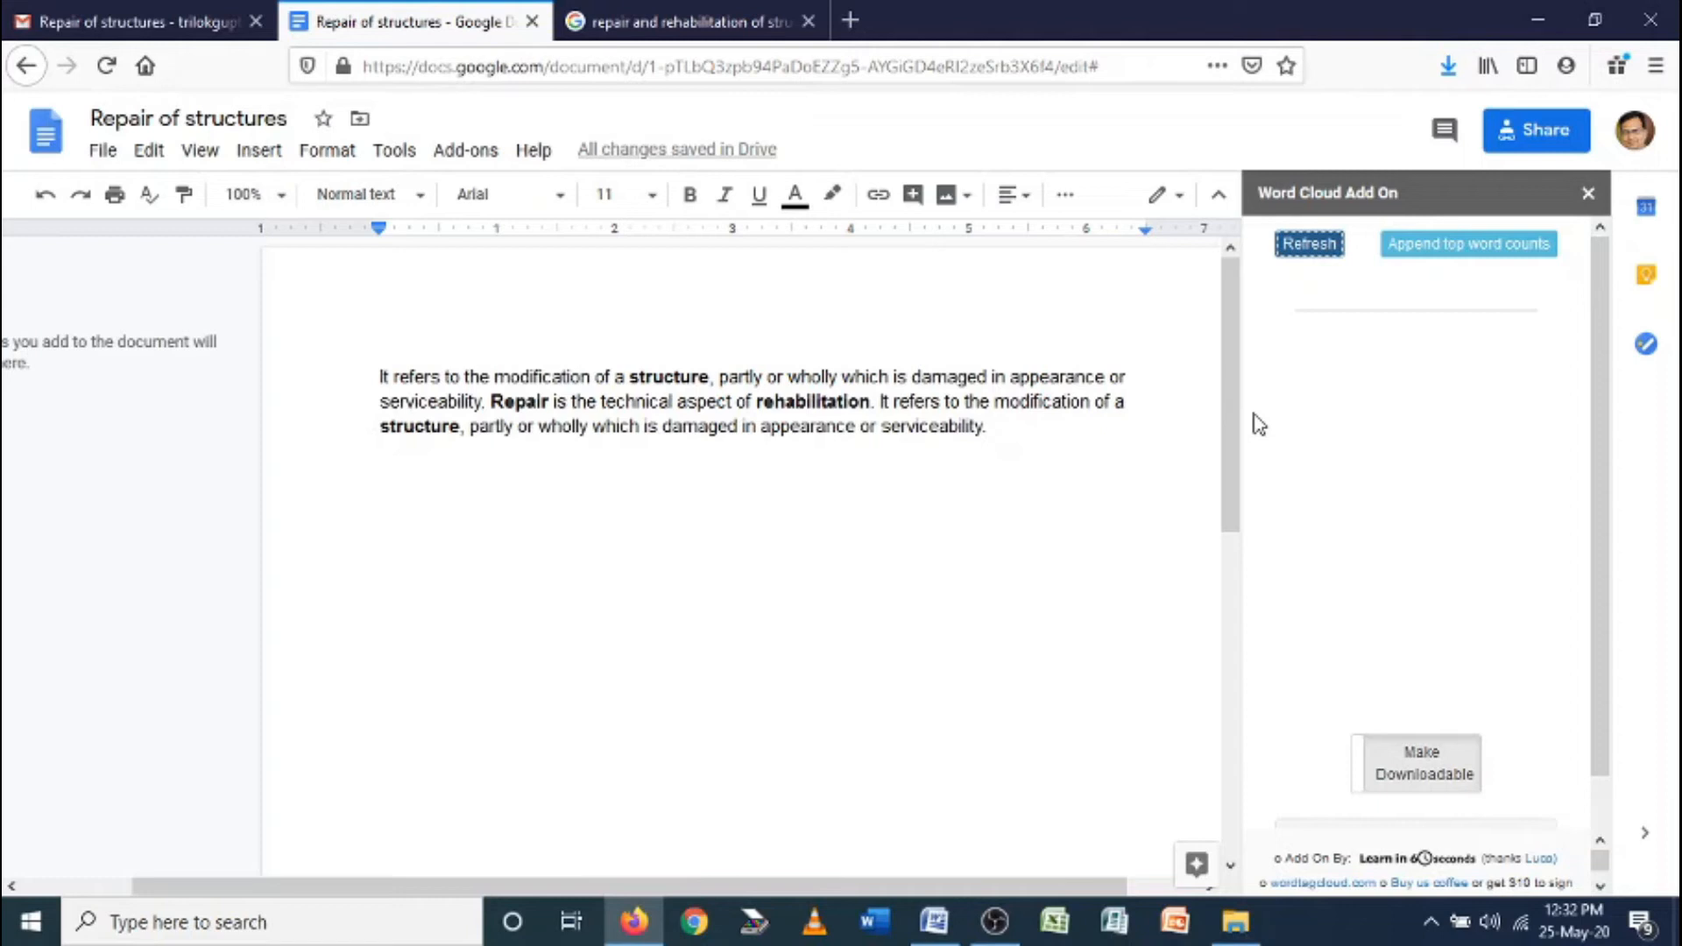
Refresh the word cloud from the current text, then close the Word Cloud sidebar
left_click(1058, 436)
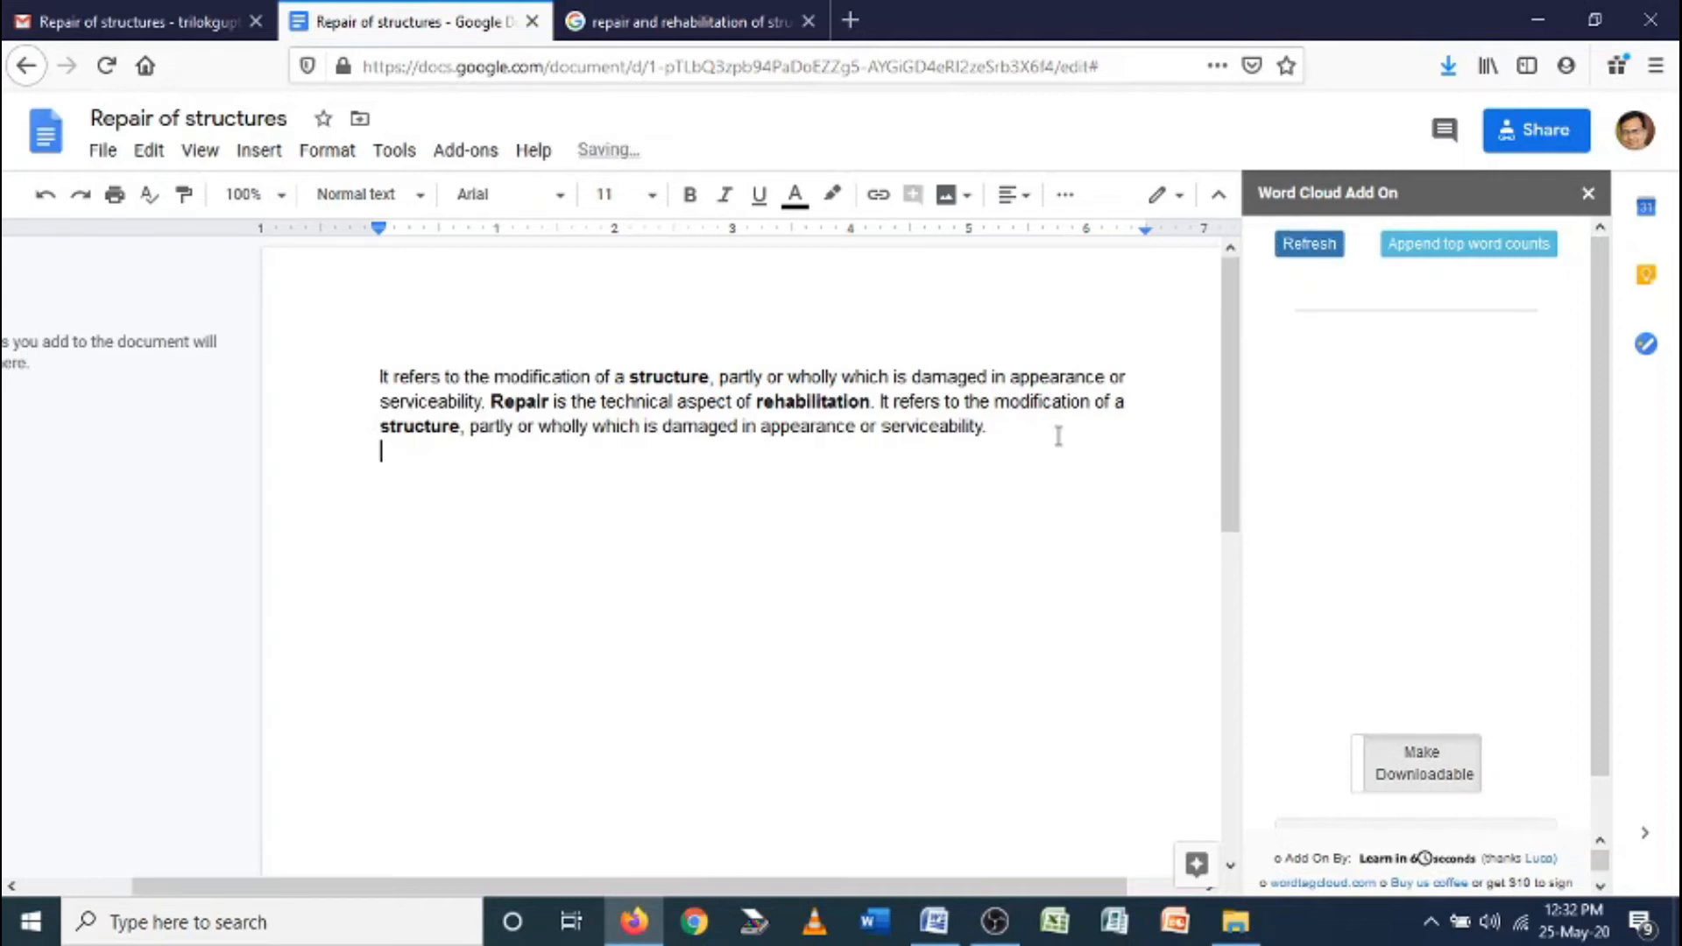
left_click(1323, 245)
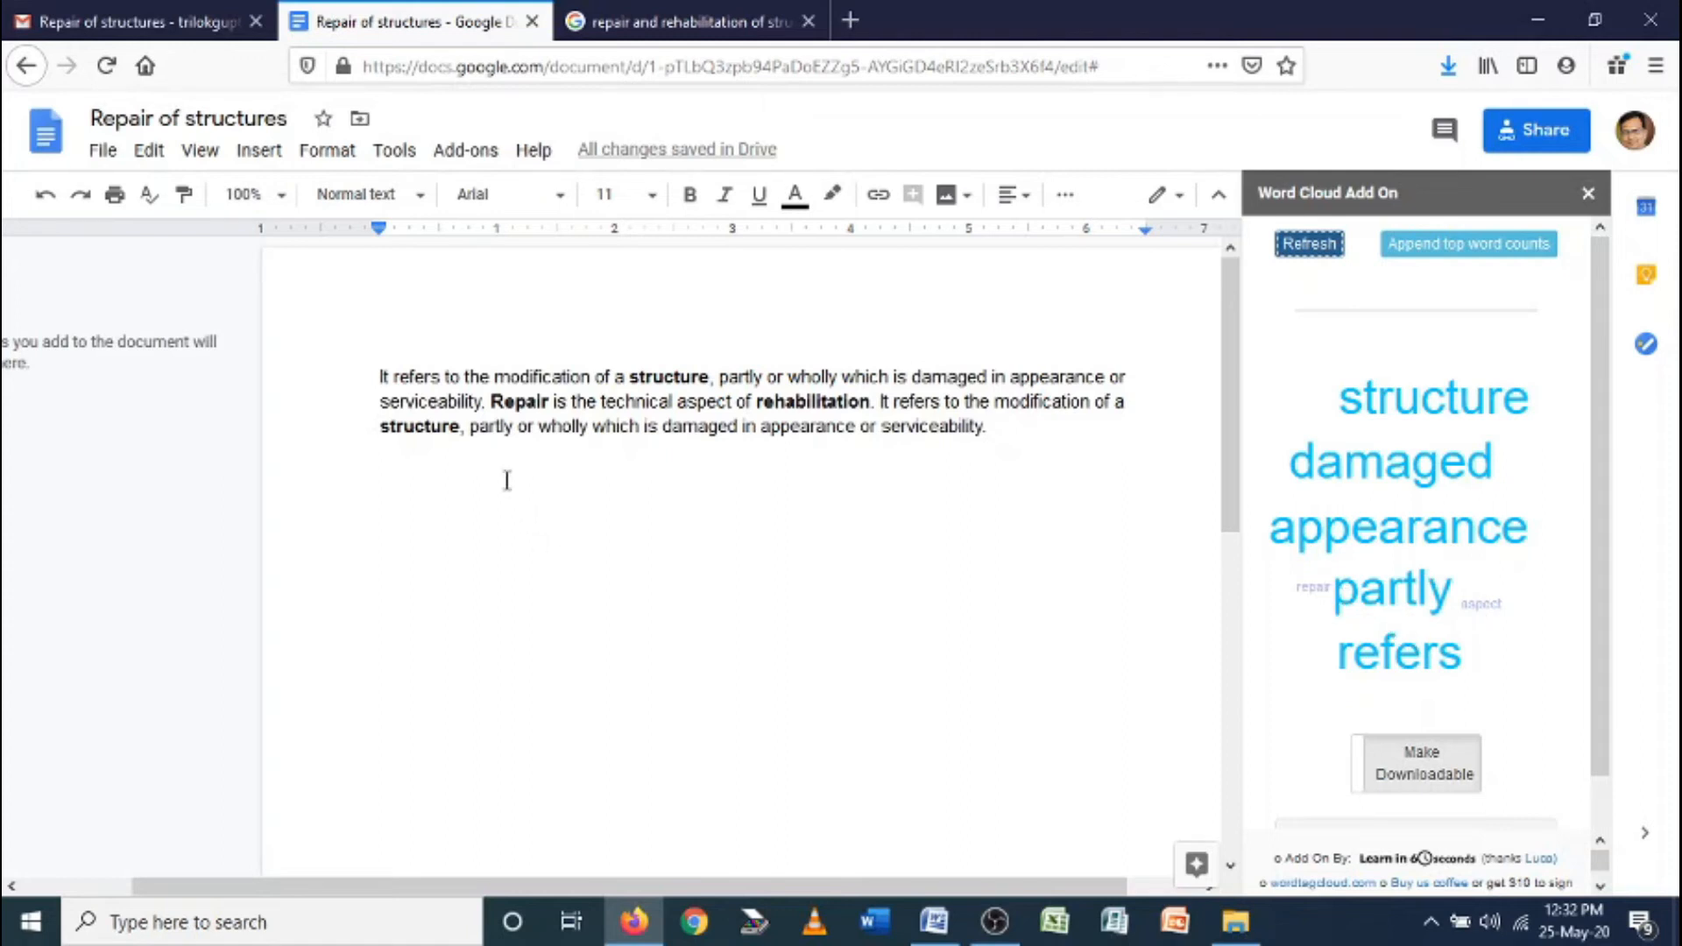
left_click_drag(401, 377, 1009, 428)
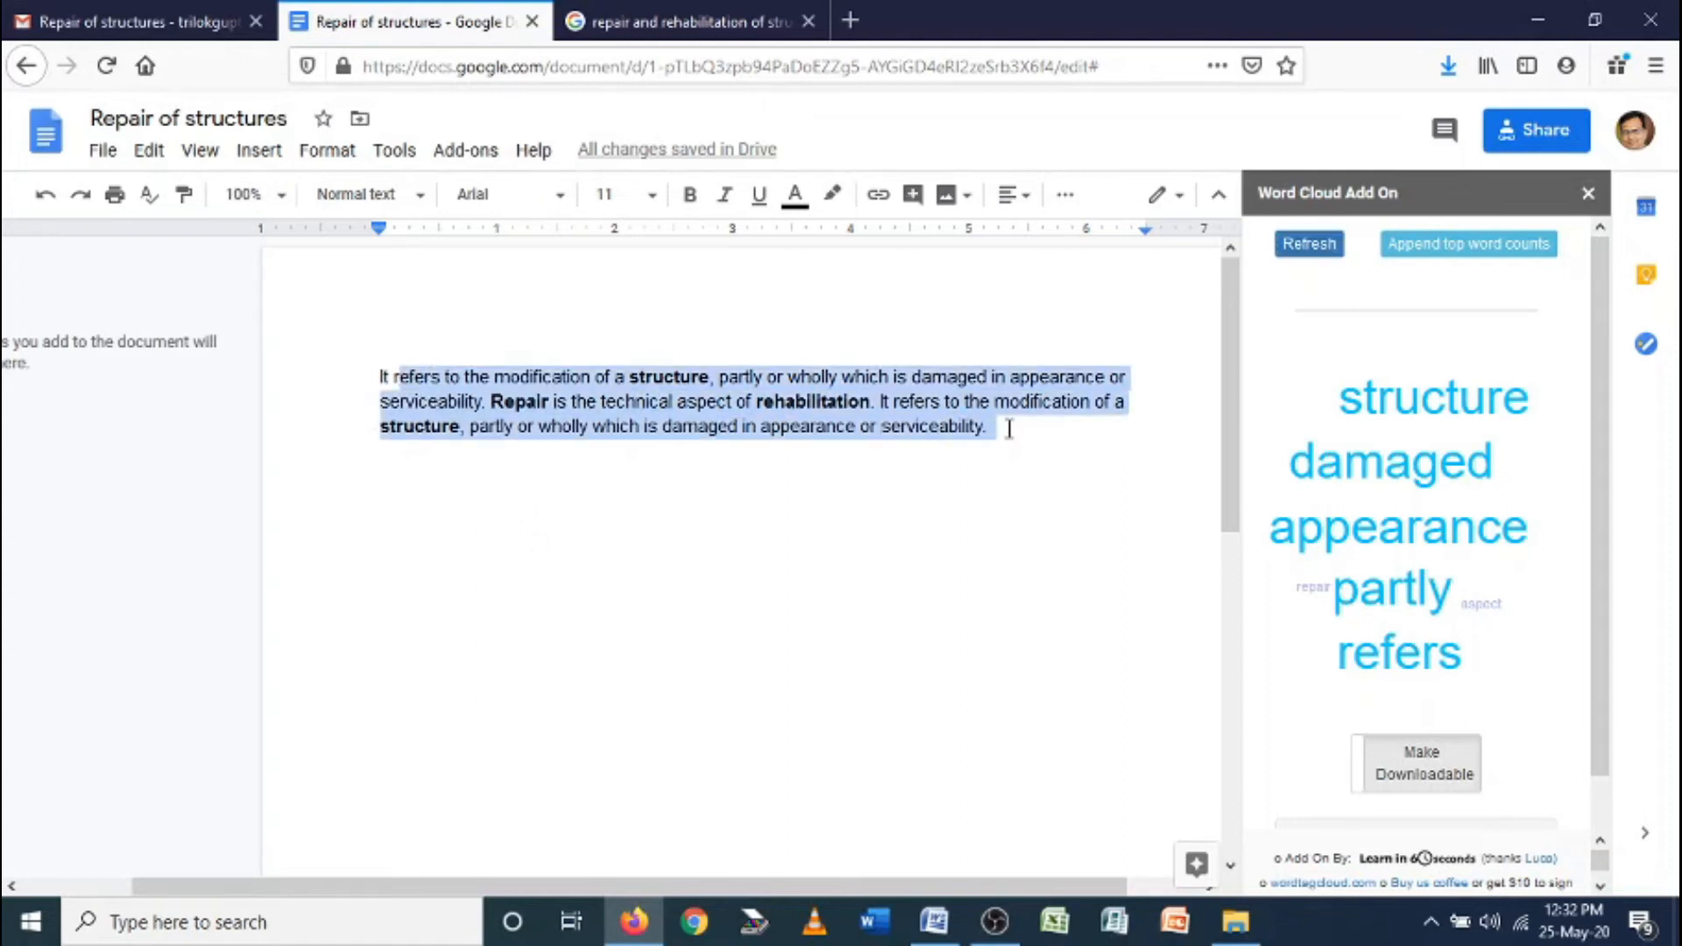
left_click(751, 438)
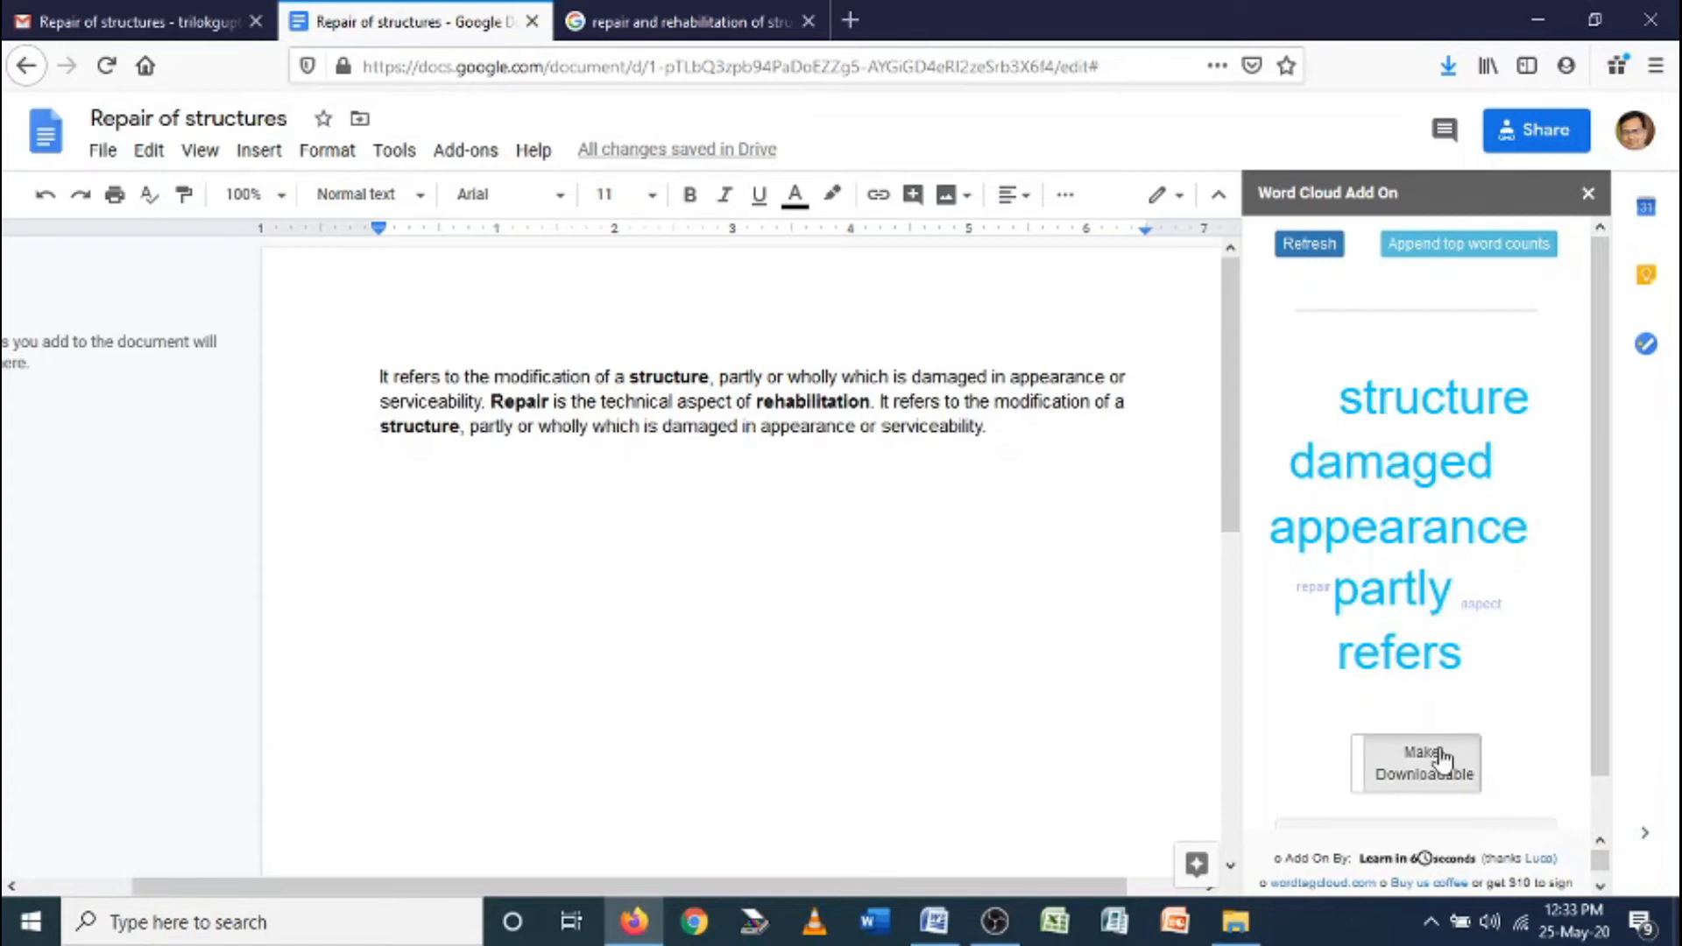
left_click(1588, 194)
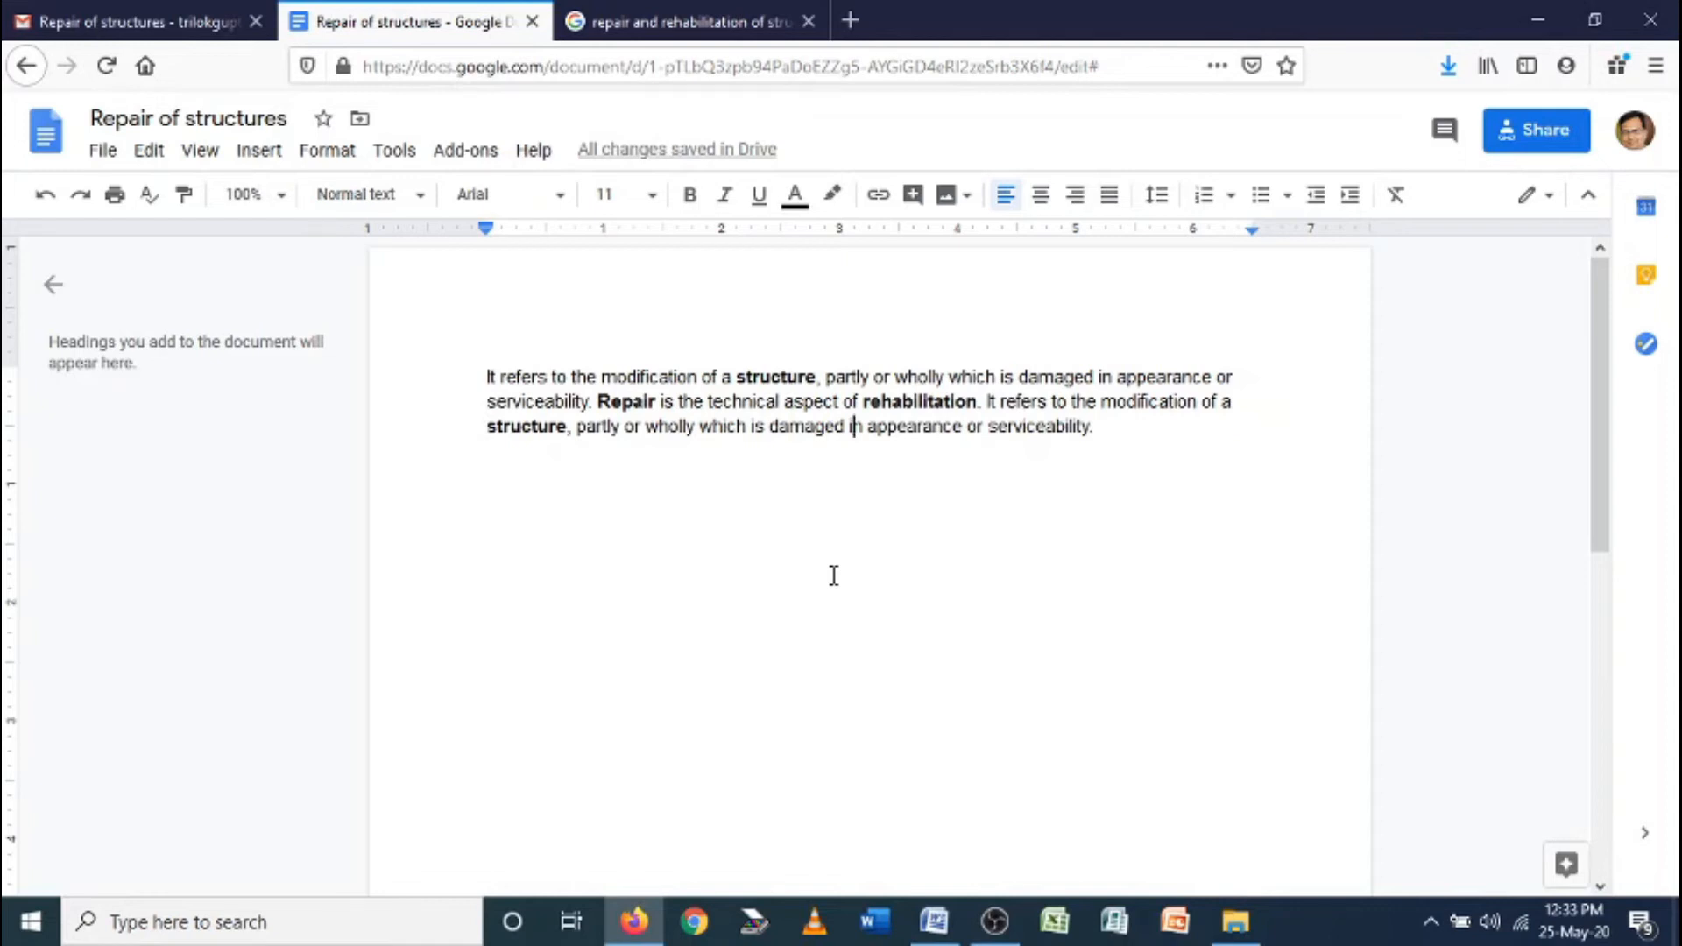
Delete the three-line pasted paragraph and type 'namaskar' on the empty page
left_click(1134, 443)
left_click_drag(1134, 443, 466, 355)
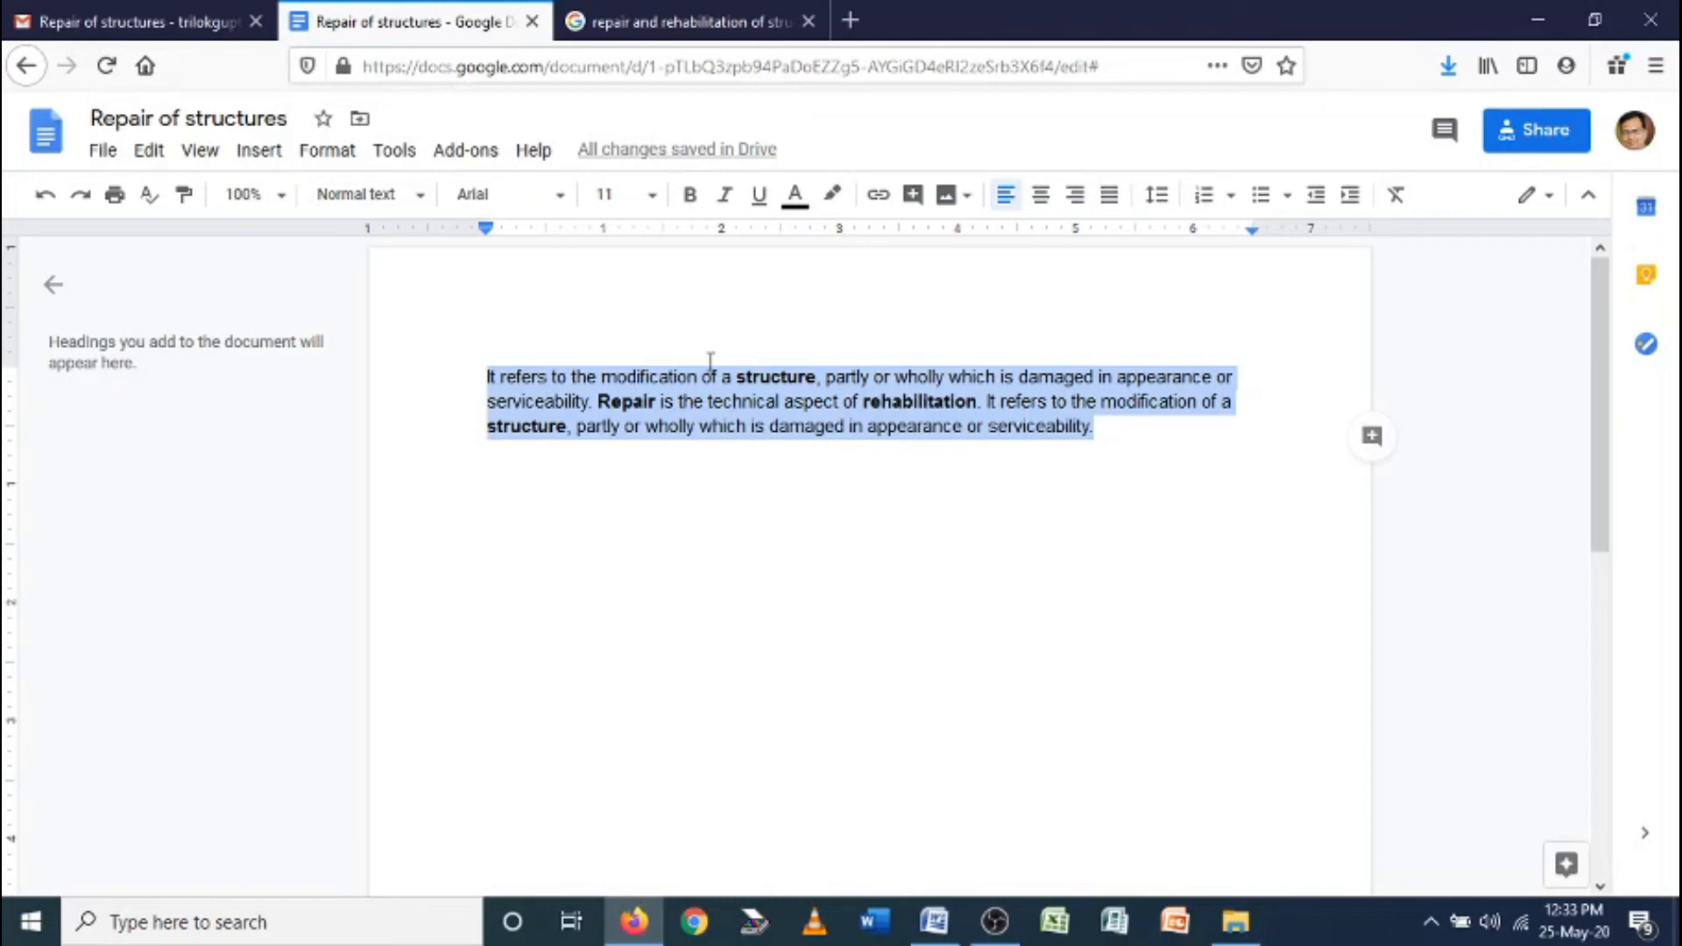
key("Delete")
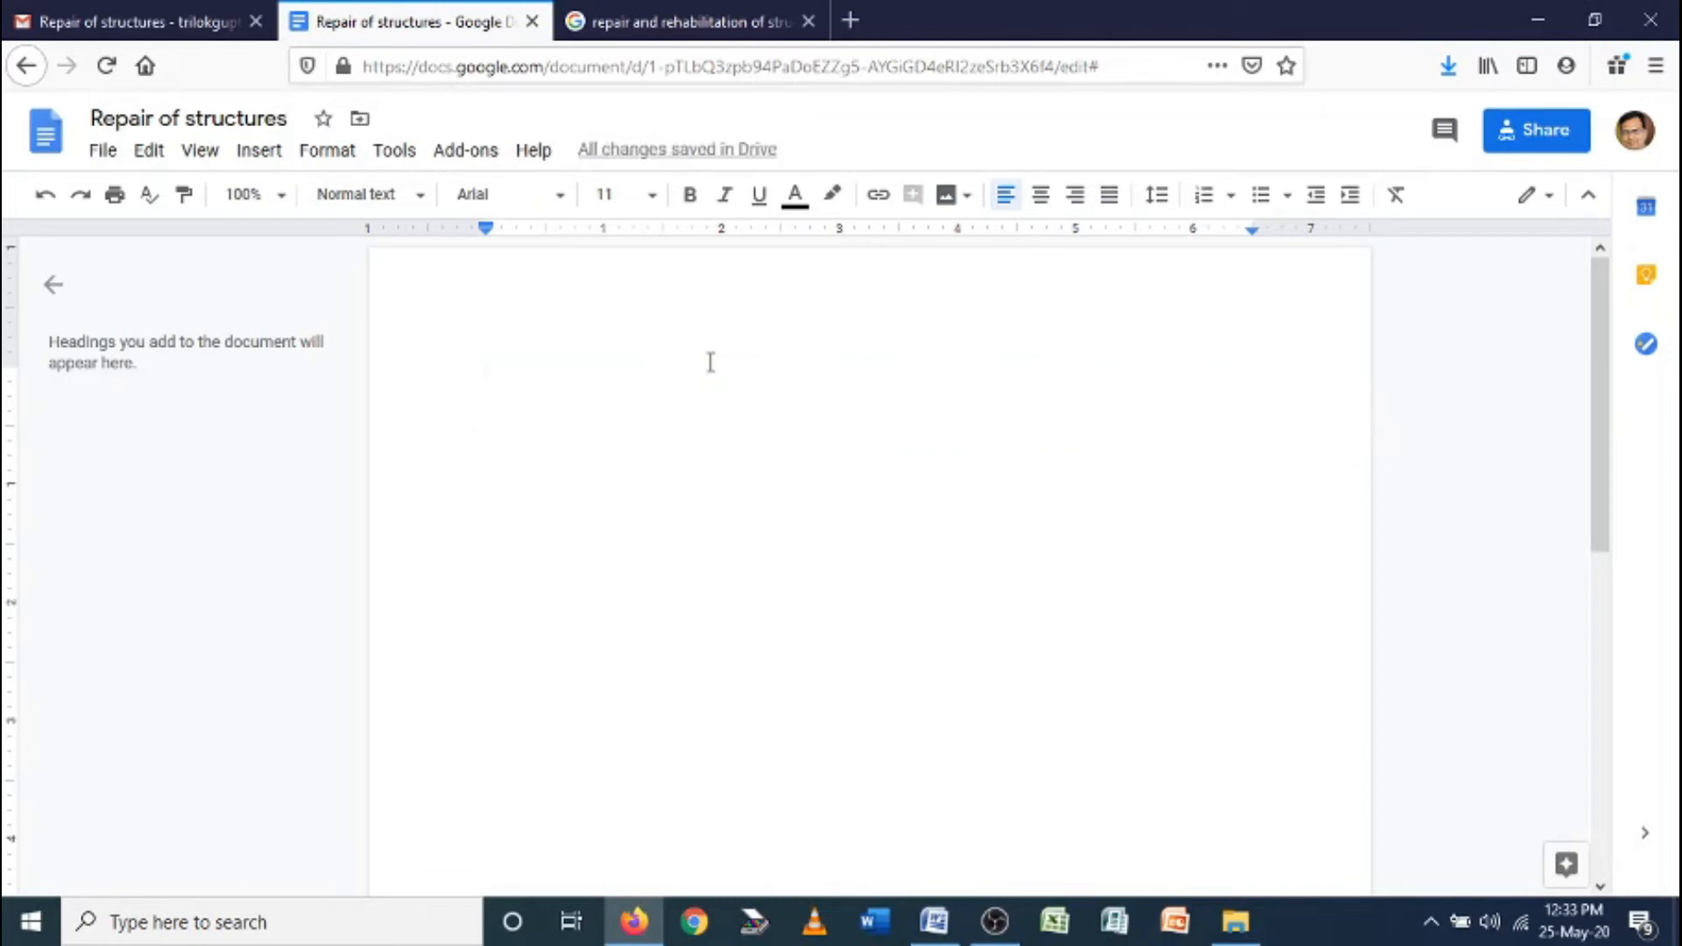
type("nama")
type("kar")
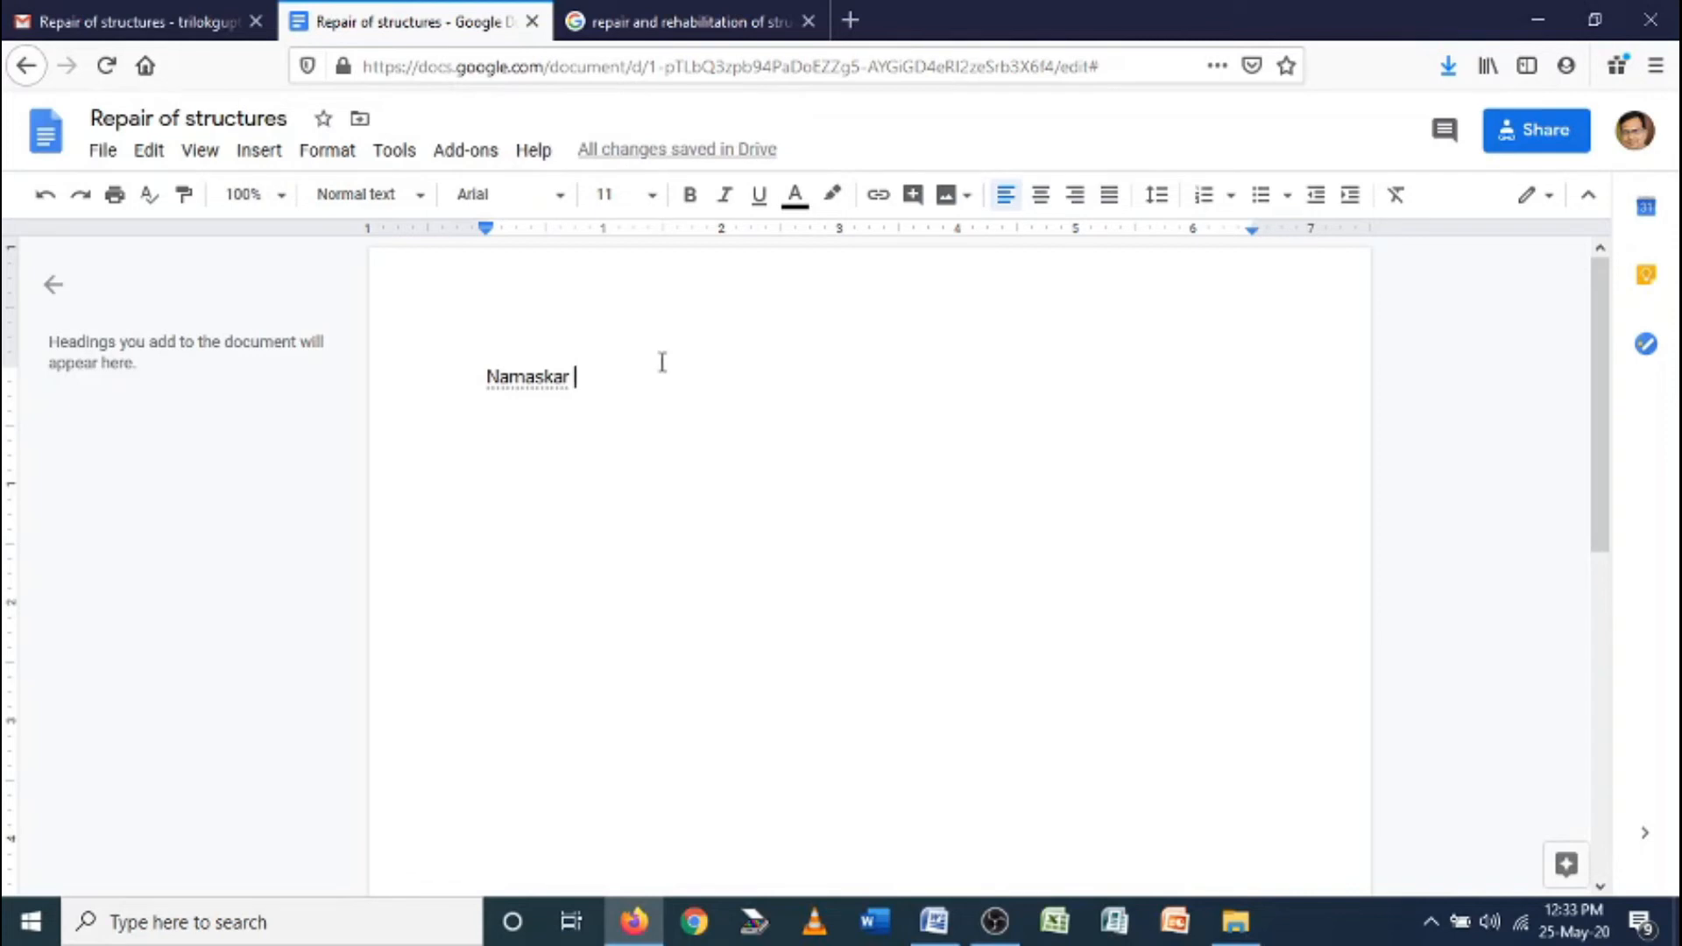
Choose हिन्दी (Hindi) from the File > Language list as the document language
left_click(99, 155)
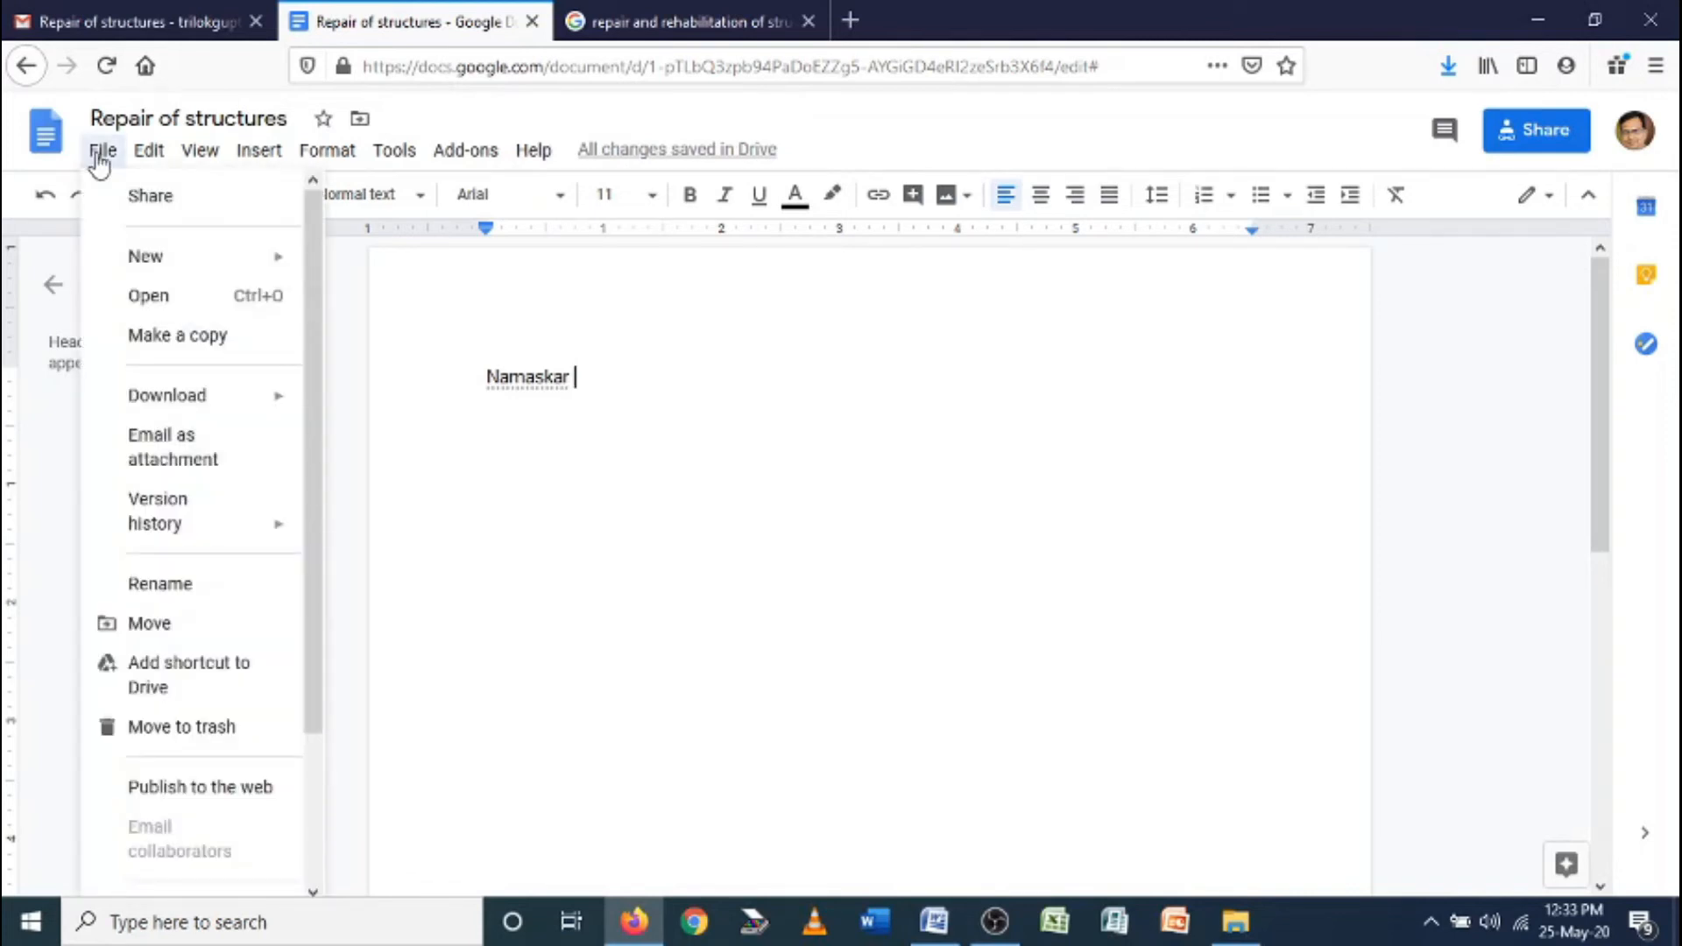
scroll(225, 571, "down", 4)
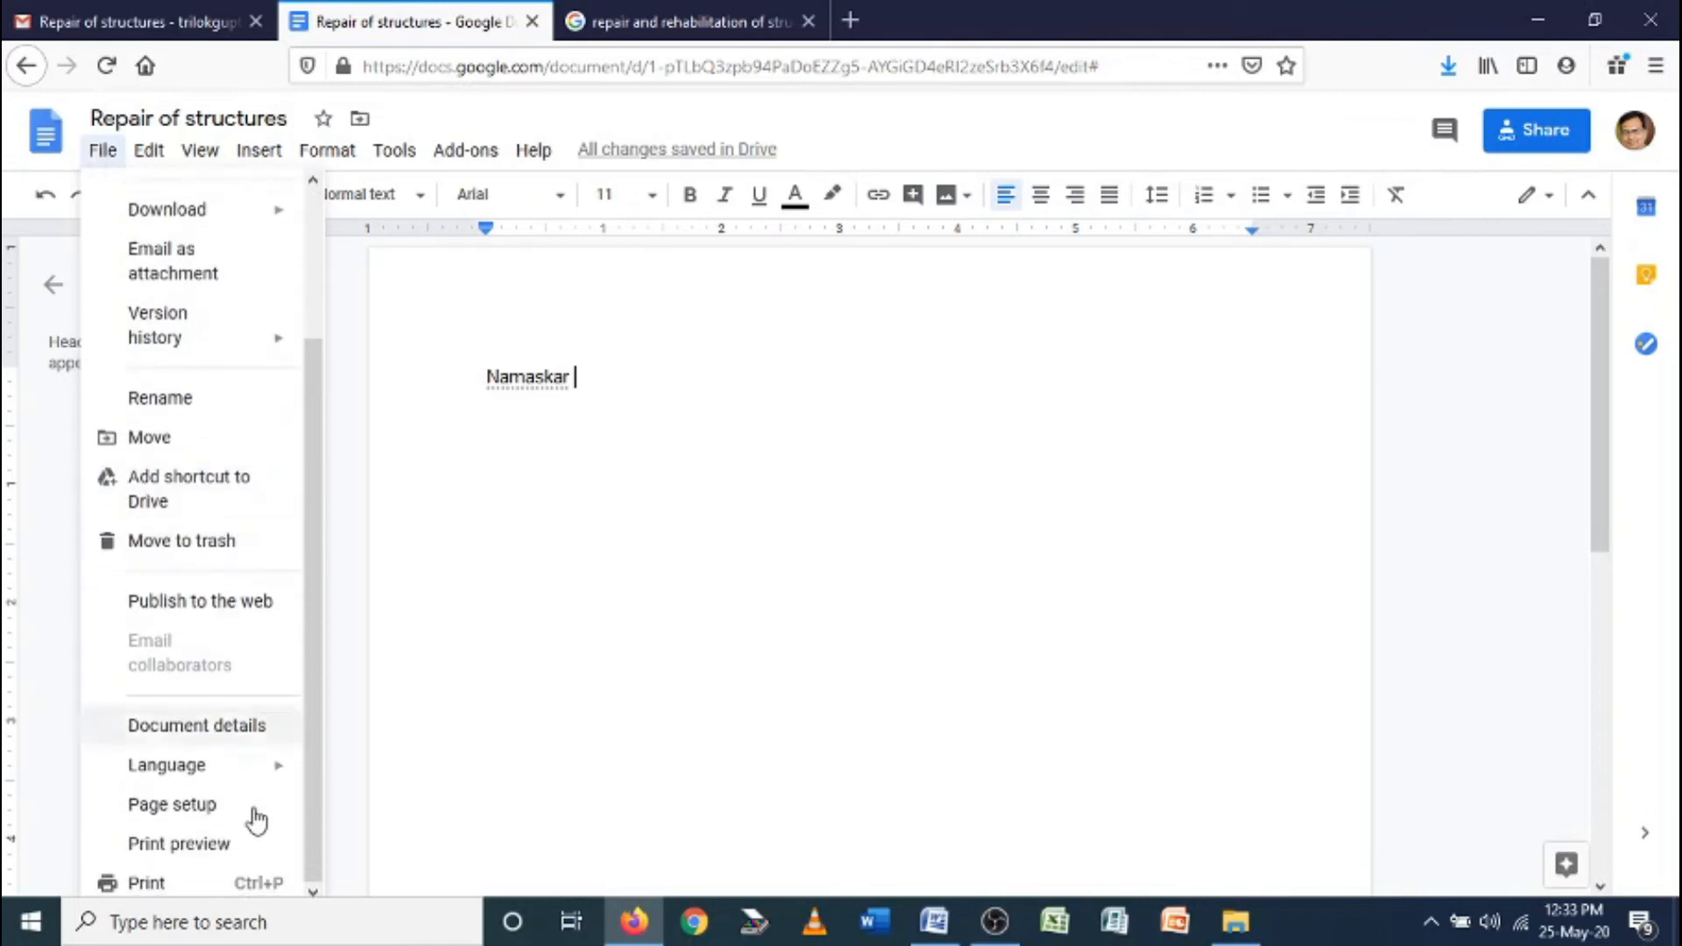
mouse_move(235, 775)
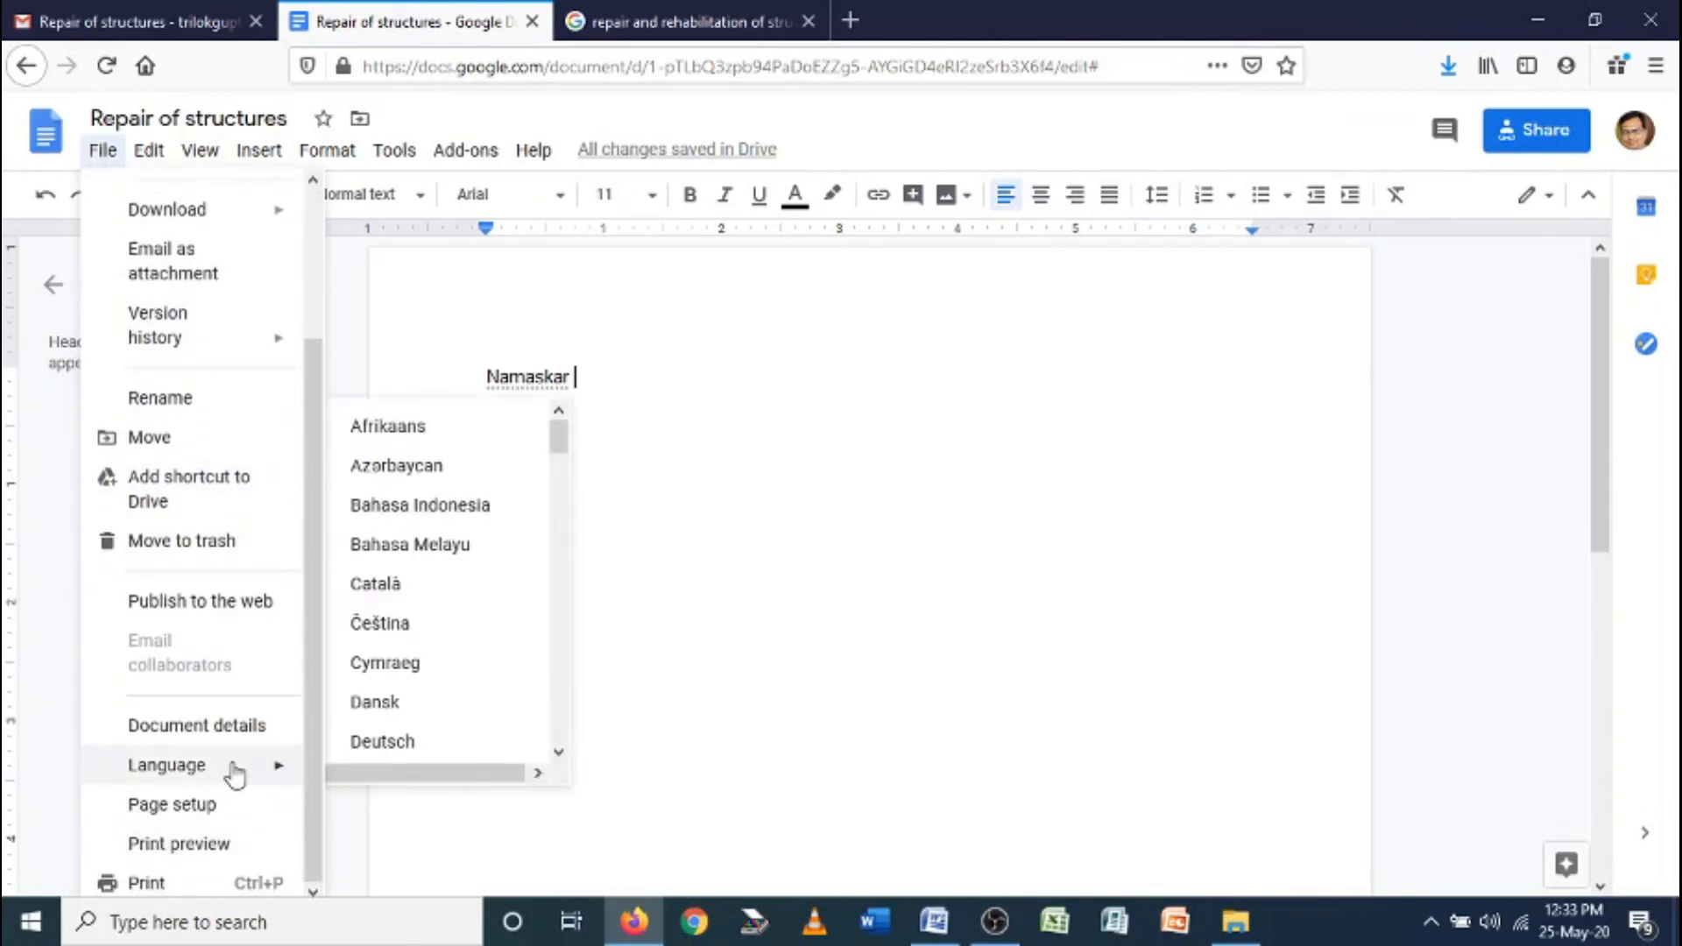
scroll(421, 630, "down", 5)
scroll(438, 590, "down", 10)
scroll(438, 590, "down", 10)
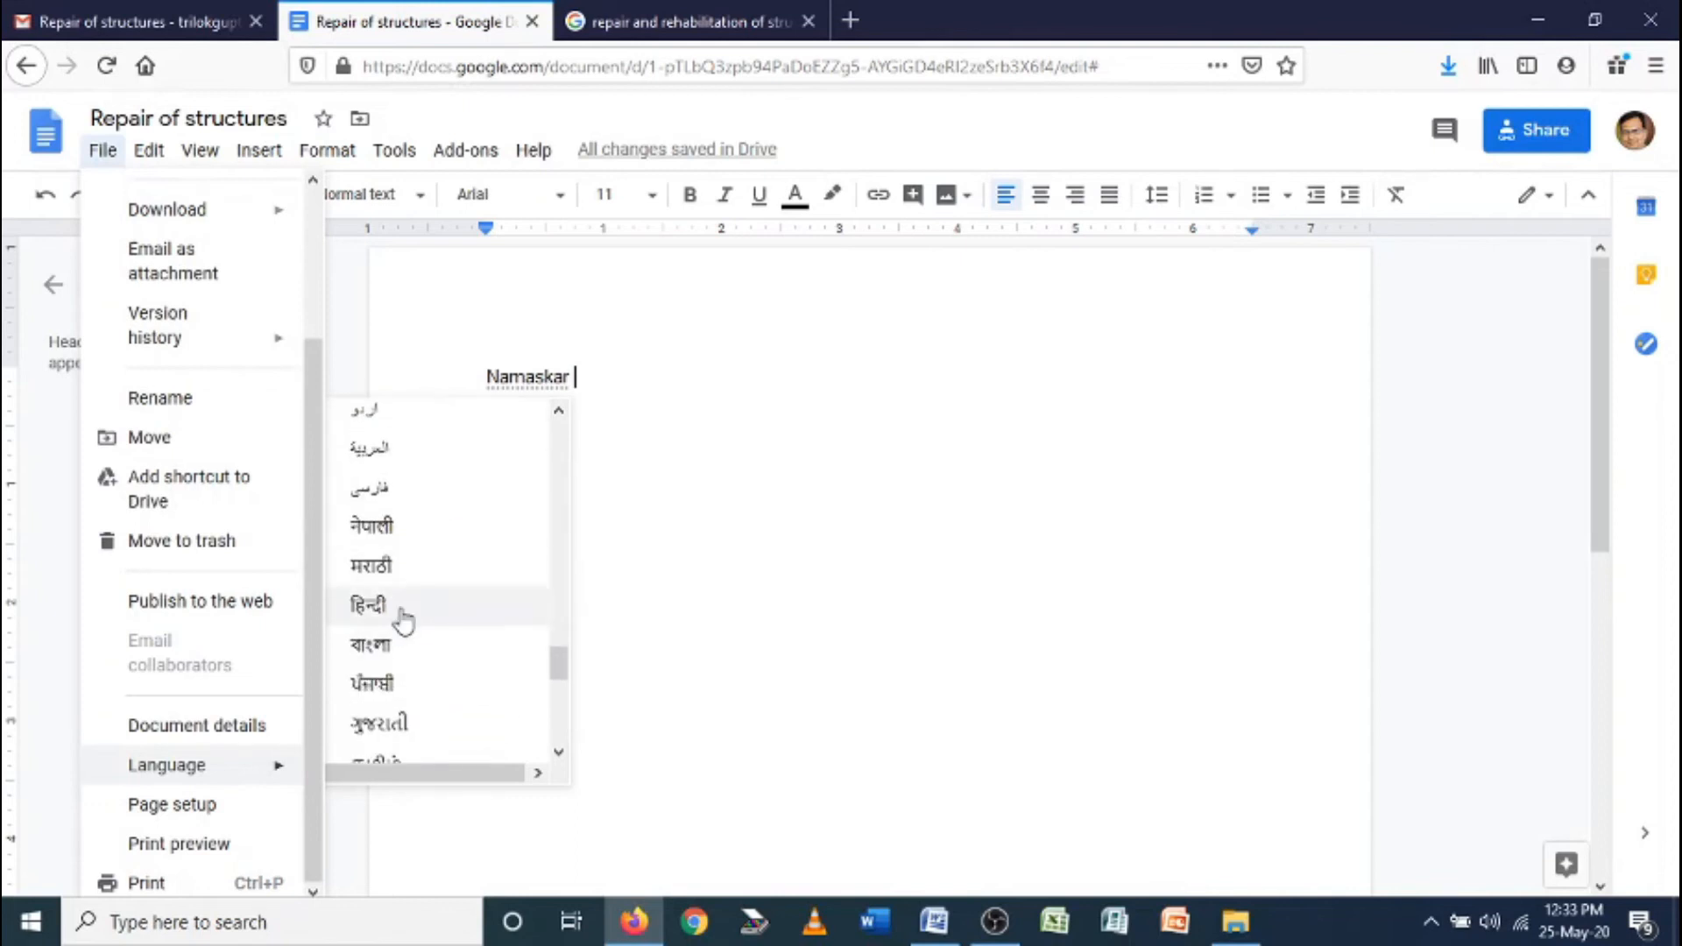
left_click(403, 621)
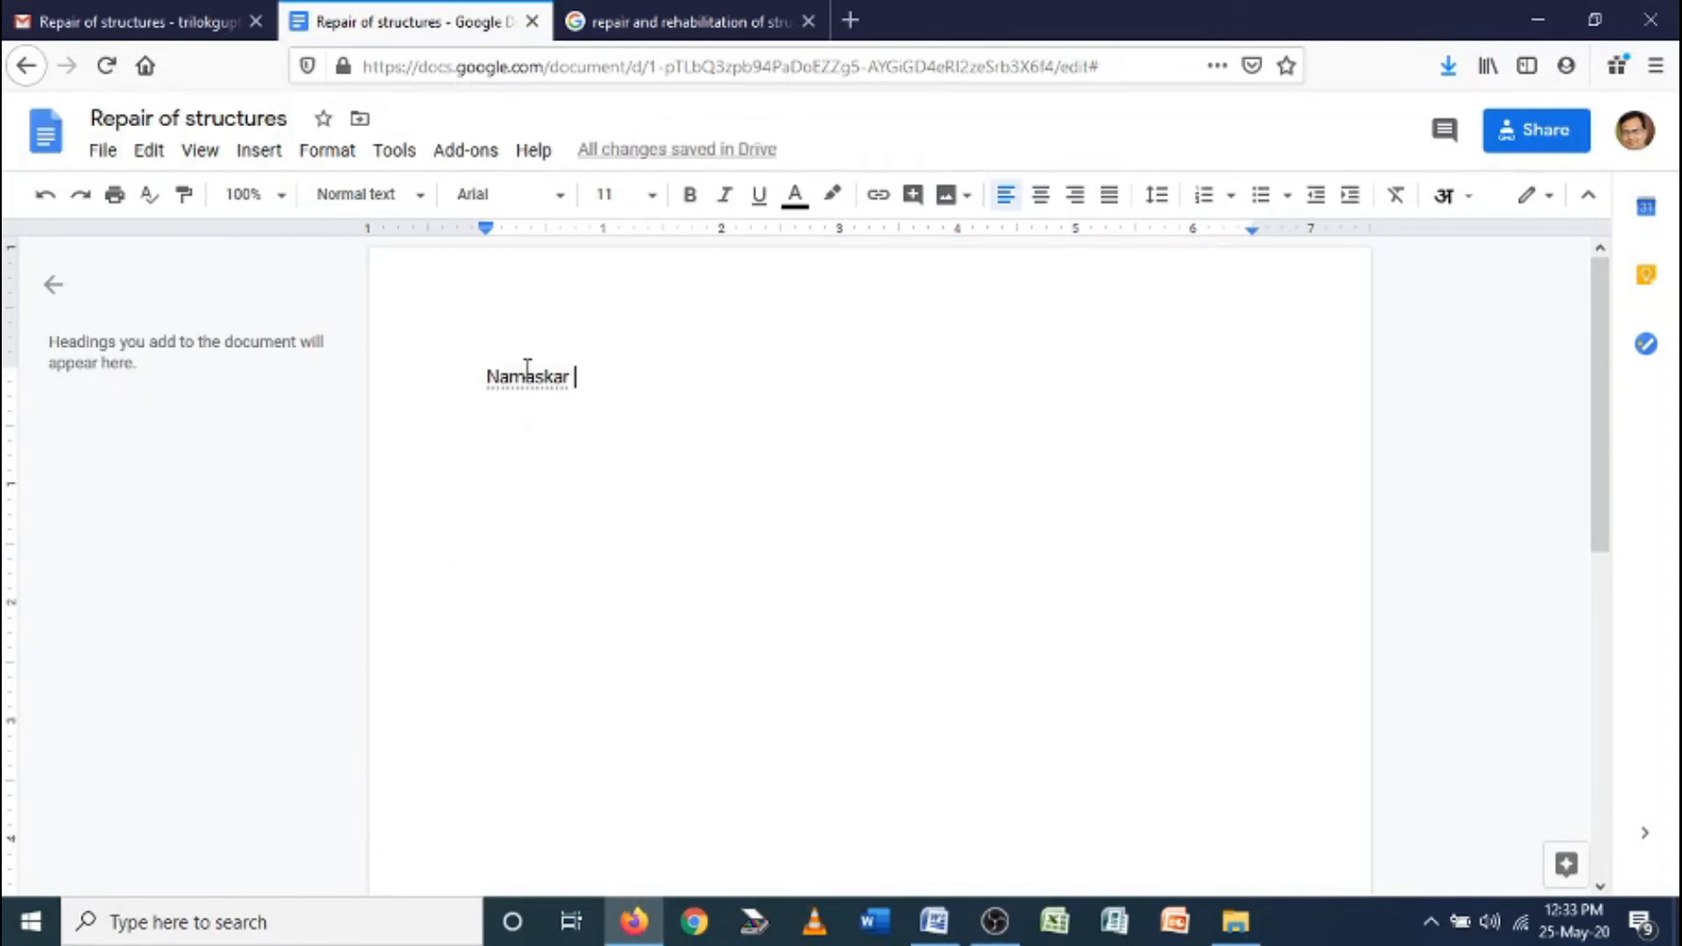
Switch input tools to Hindi transliteration, type 'namaskar' and insert the suggestion नमस्कार
left_click(1471, 201)
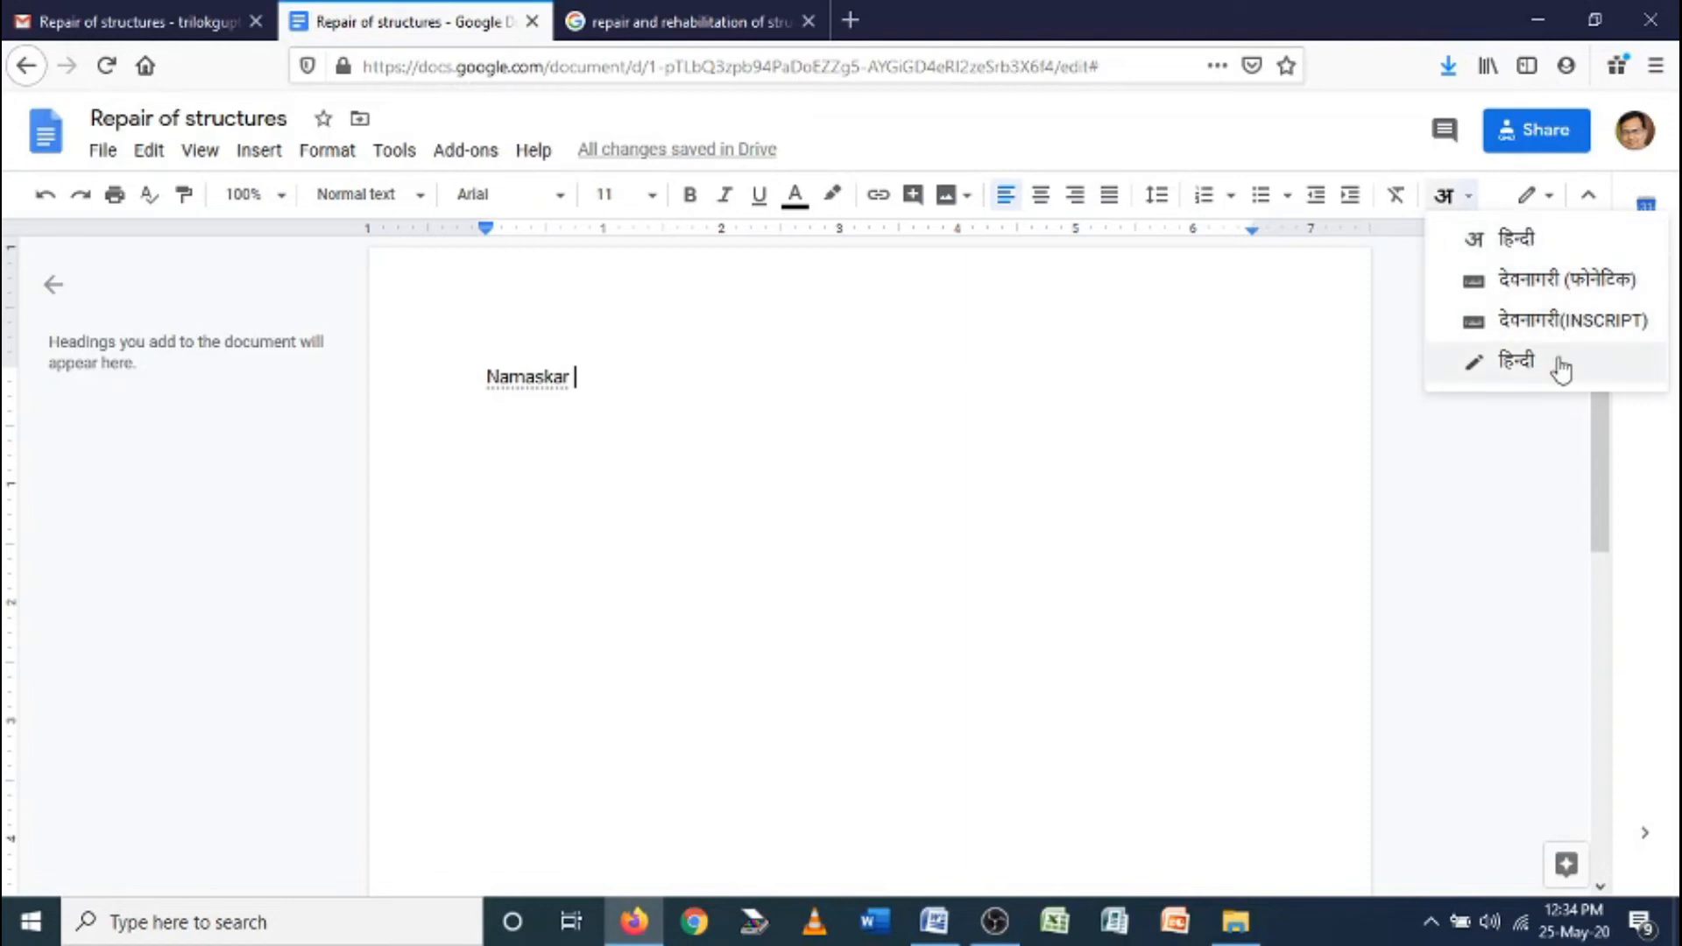
left_click(1524, 252)
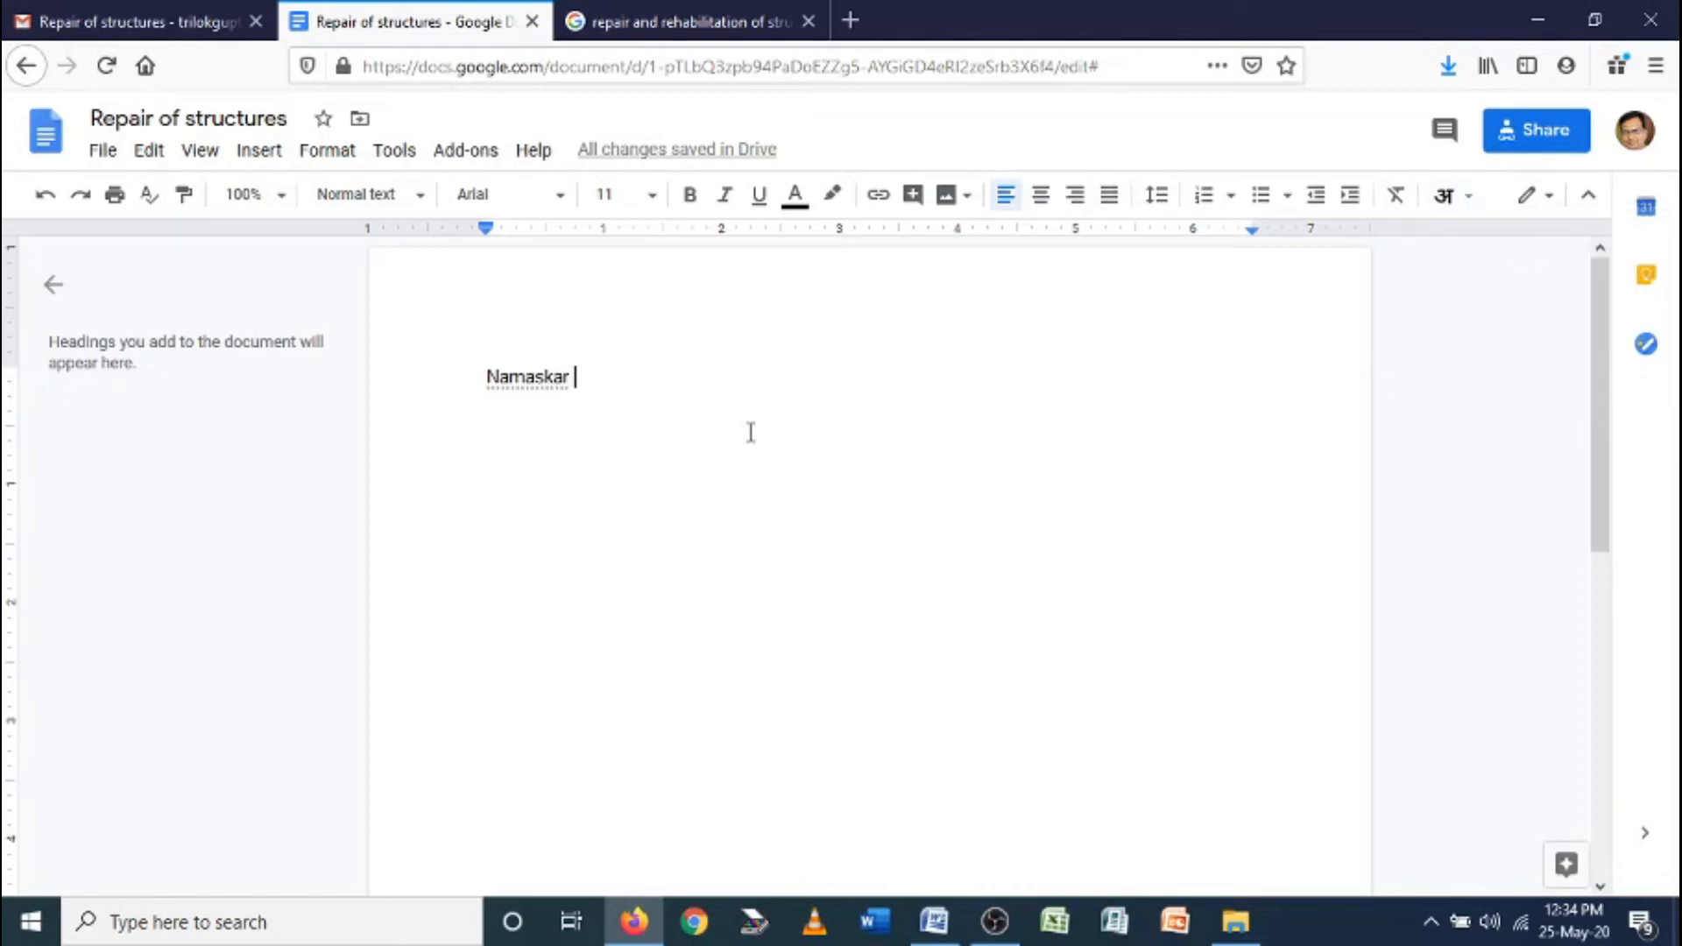
type("nama")
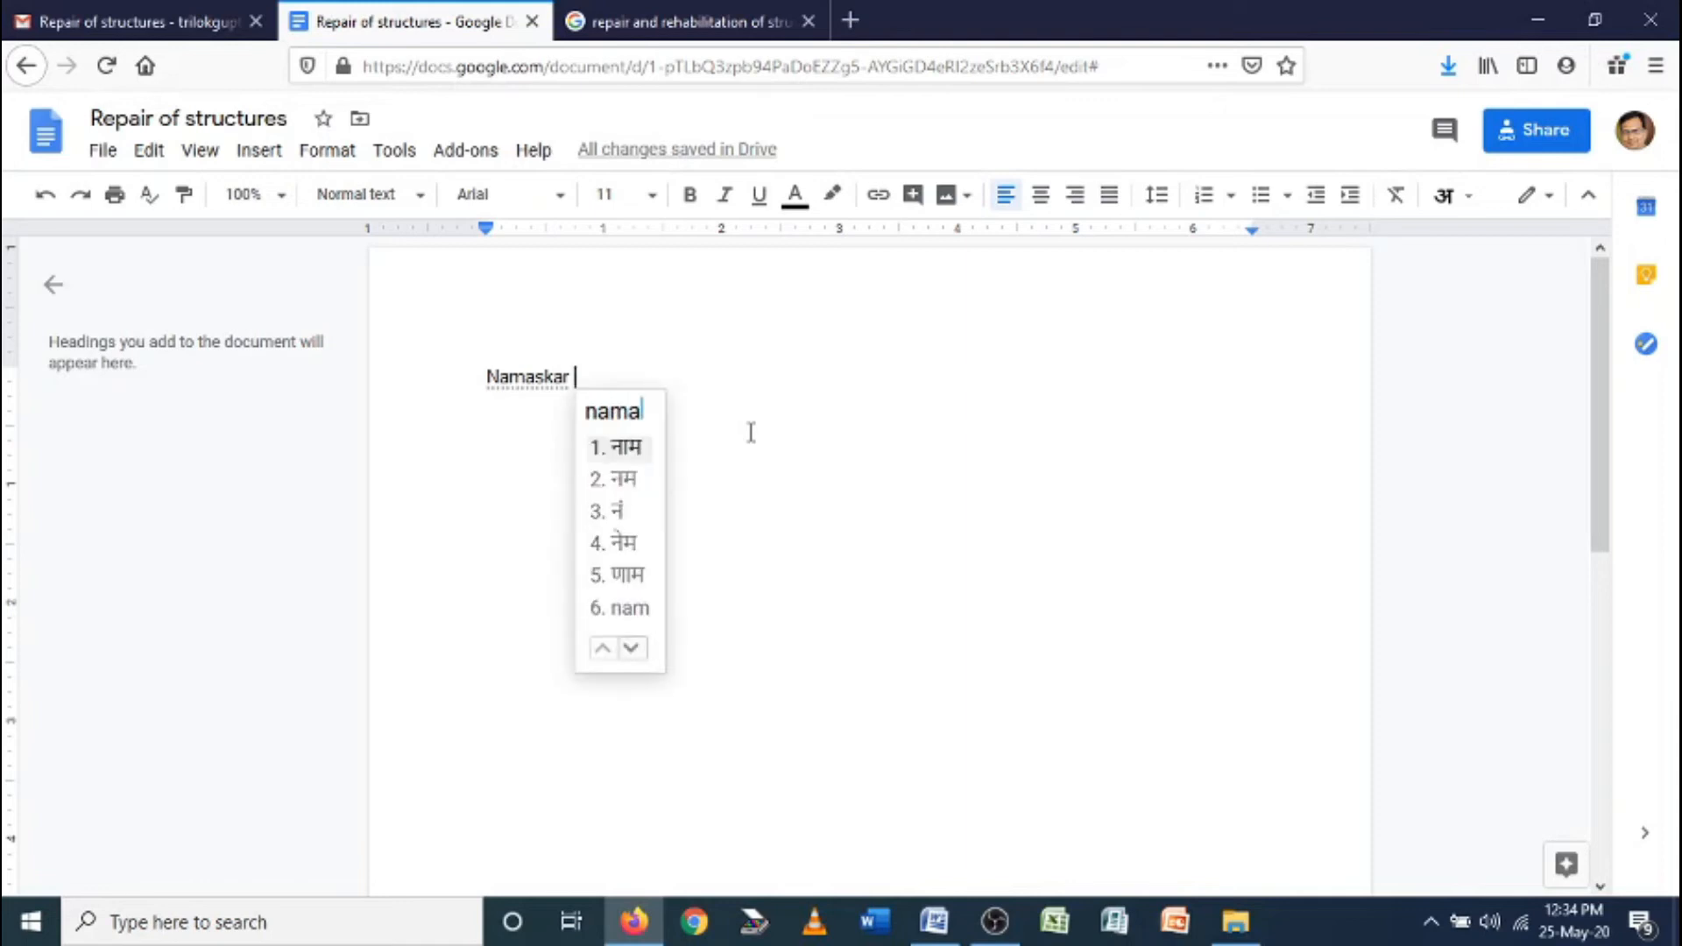
type("skar")
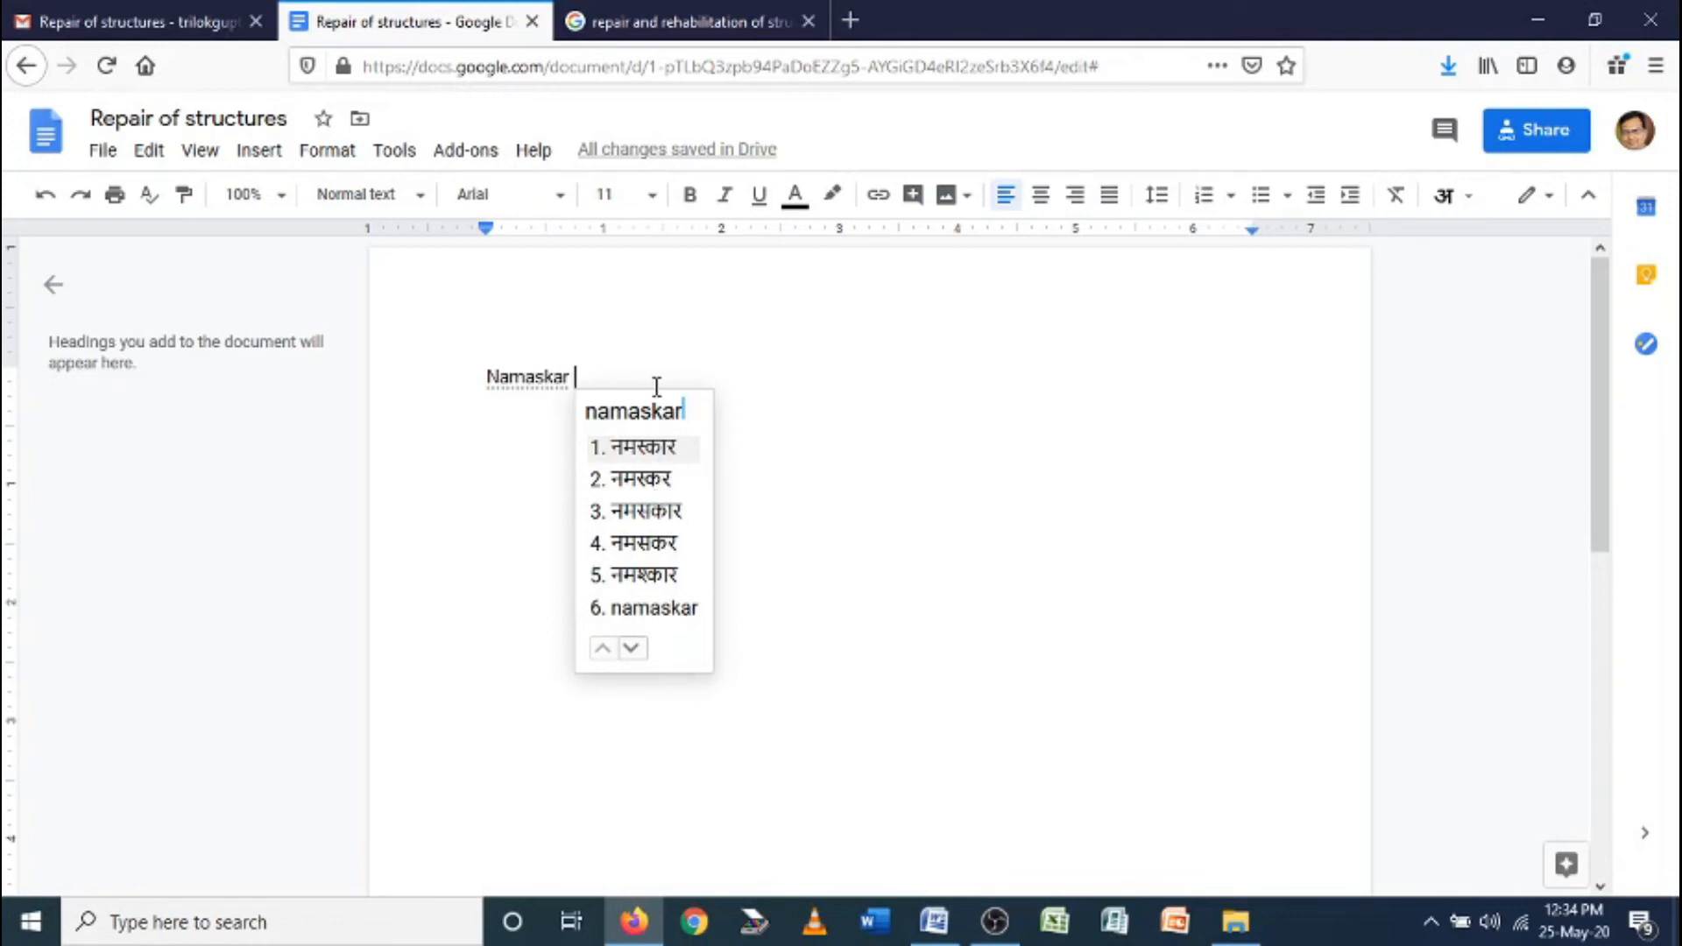
left_click(659, 451)
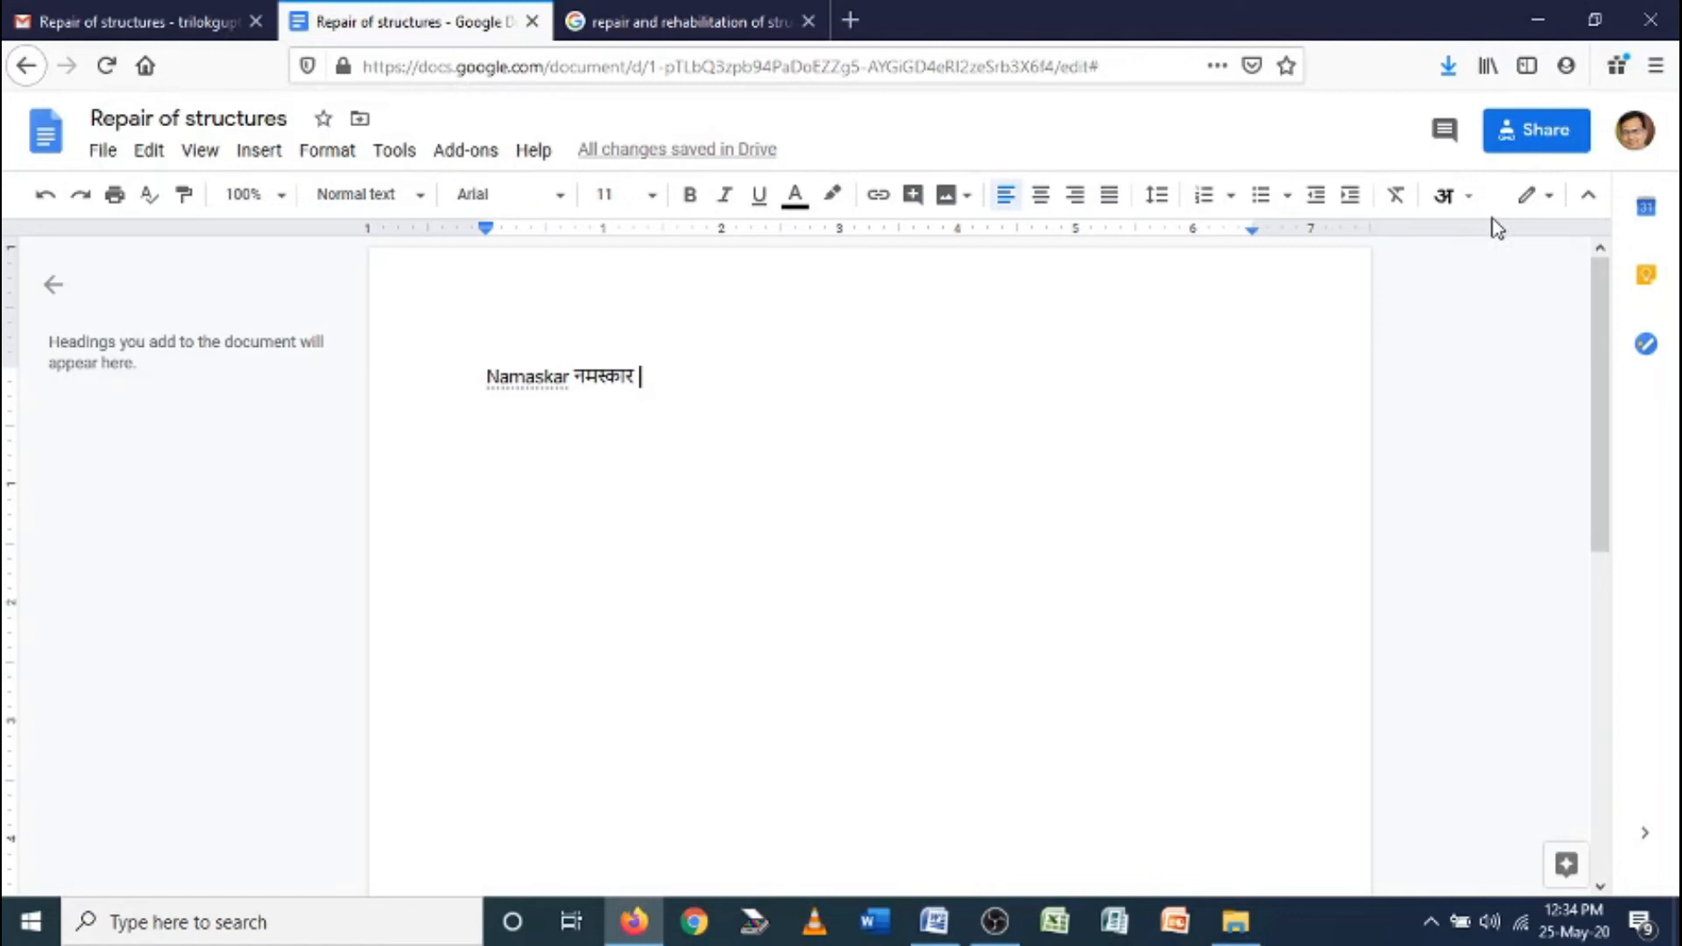
Pick देवनागरी (फोनेटिक) from the input tools and type नमस्कर after नमस्कार
left_click(1470, 206)
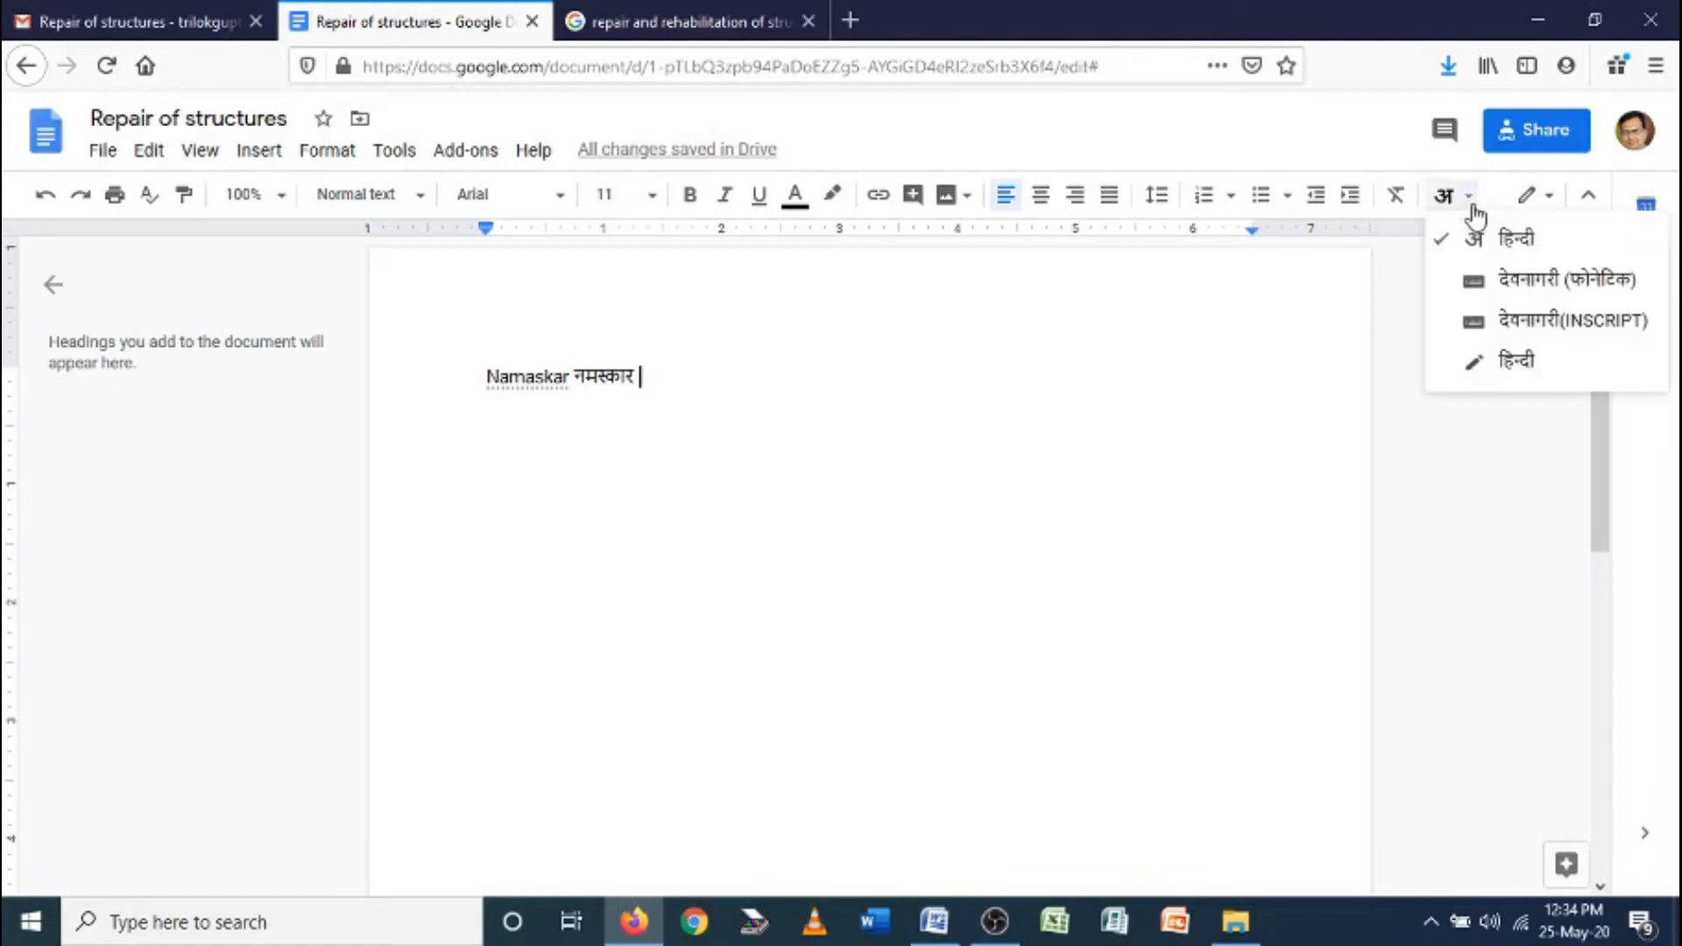
left_click(1529, 289)
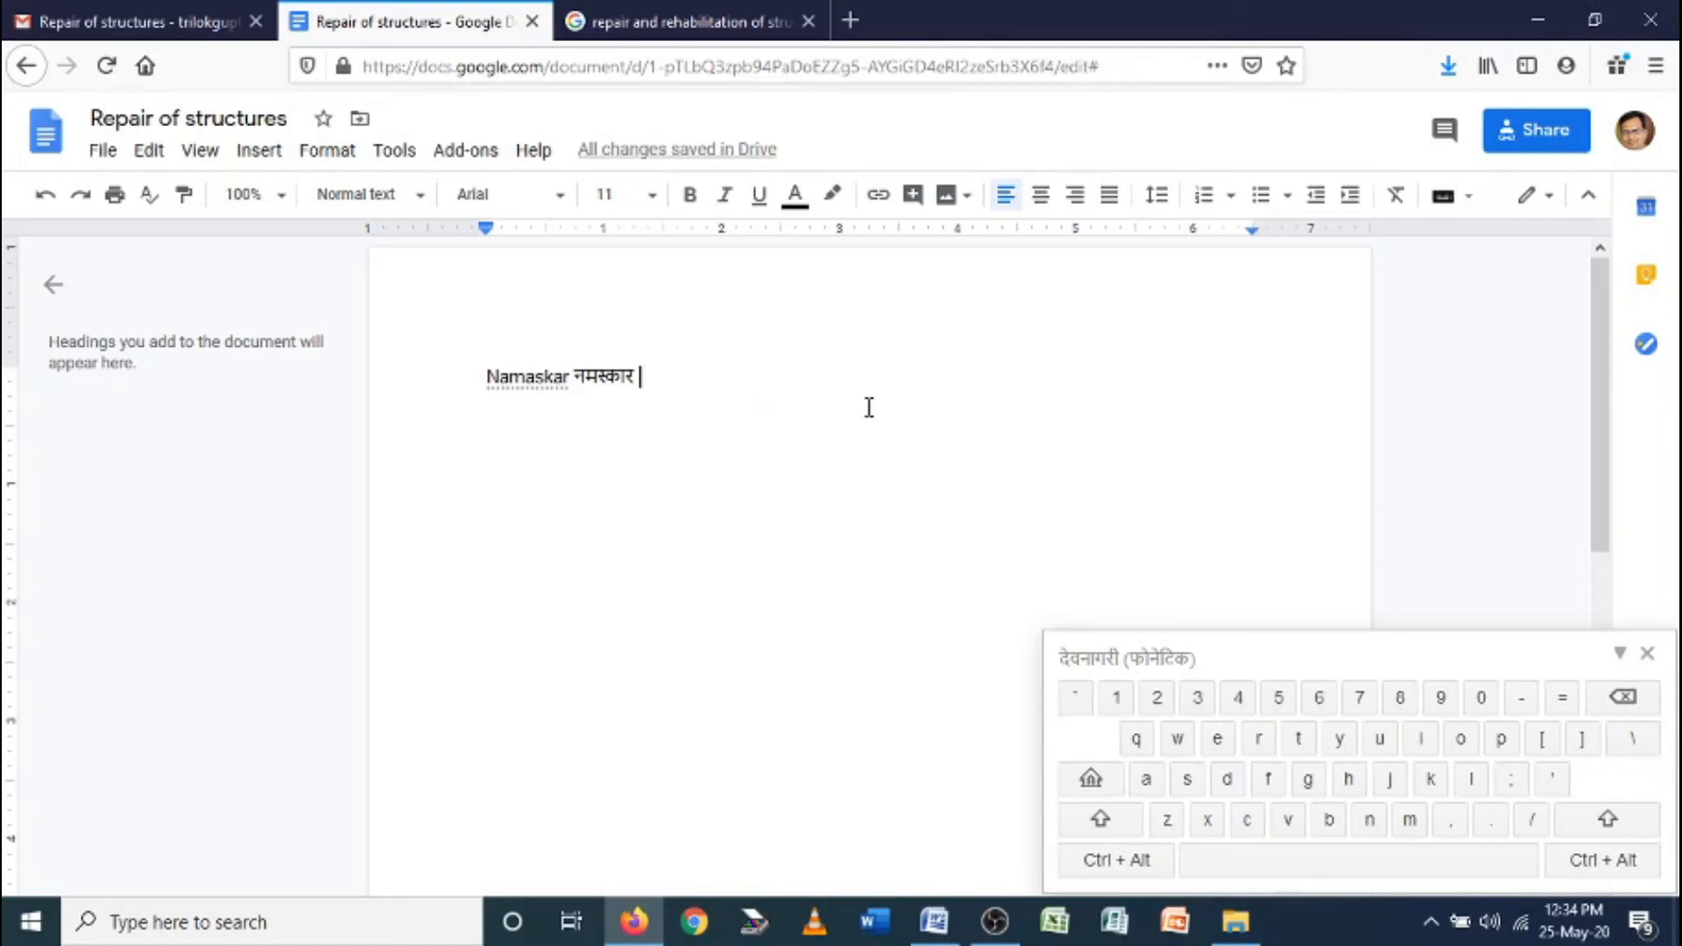
type("नम")
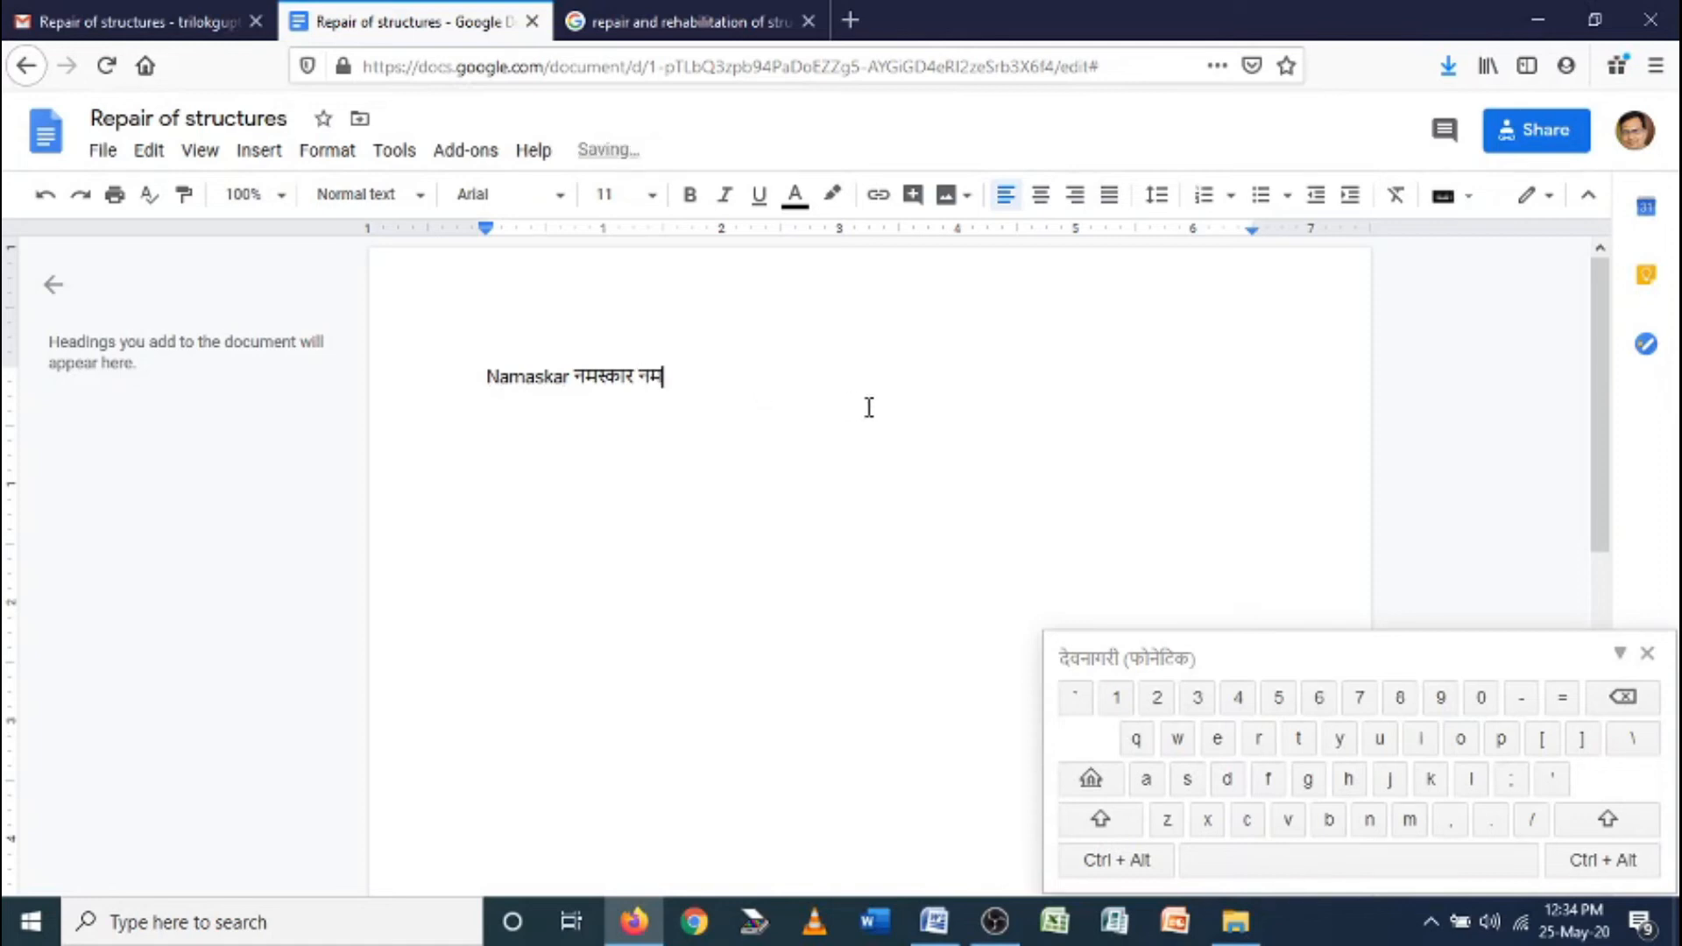
key("BackSpace")
key("BackSpace")
type("नमस्कर")
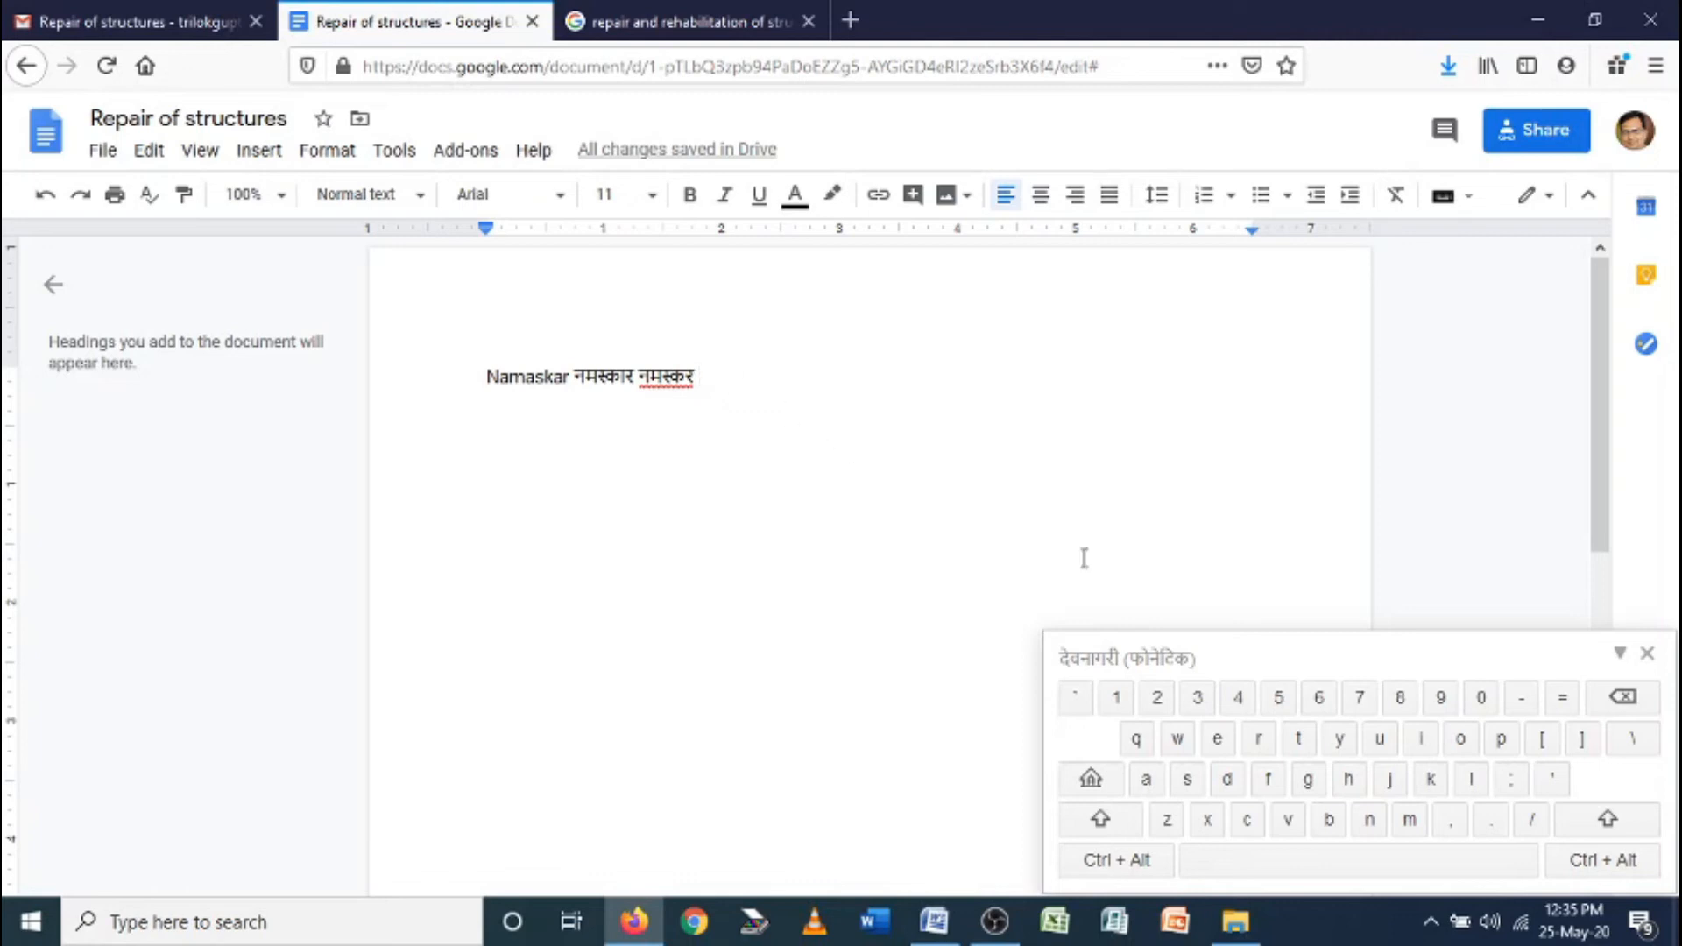
left_click(1468, 196)
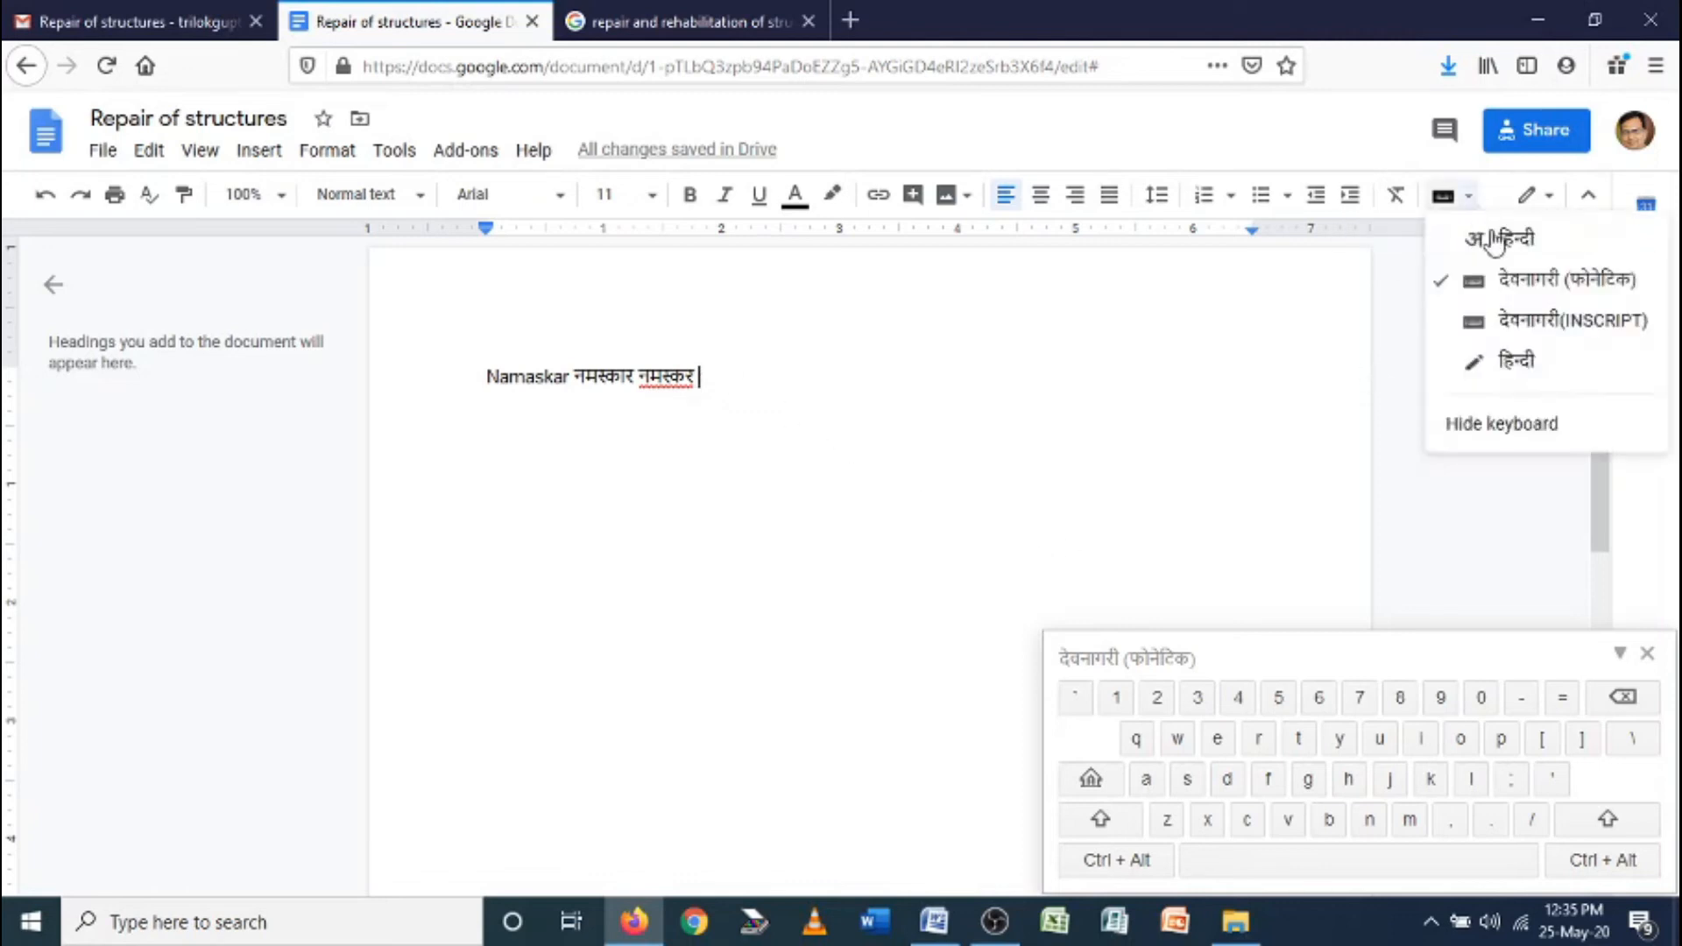
Choose the Devanagari INSCRIPT layout and enter मनपर using the on-screen letters म, न, प, र
left_click(1539, 335)
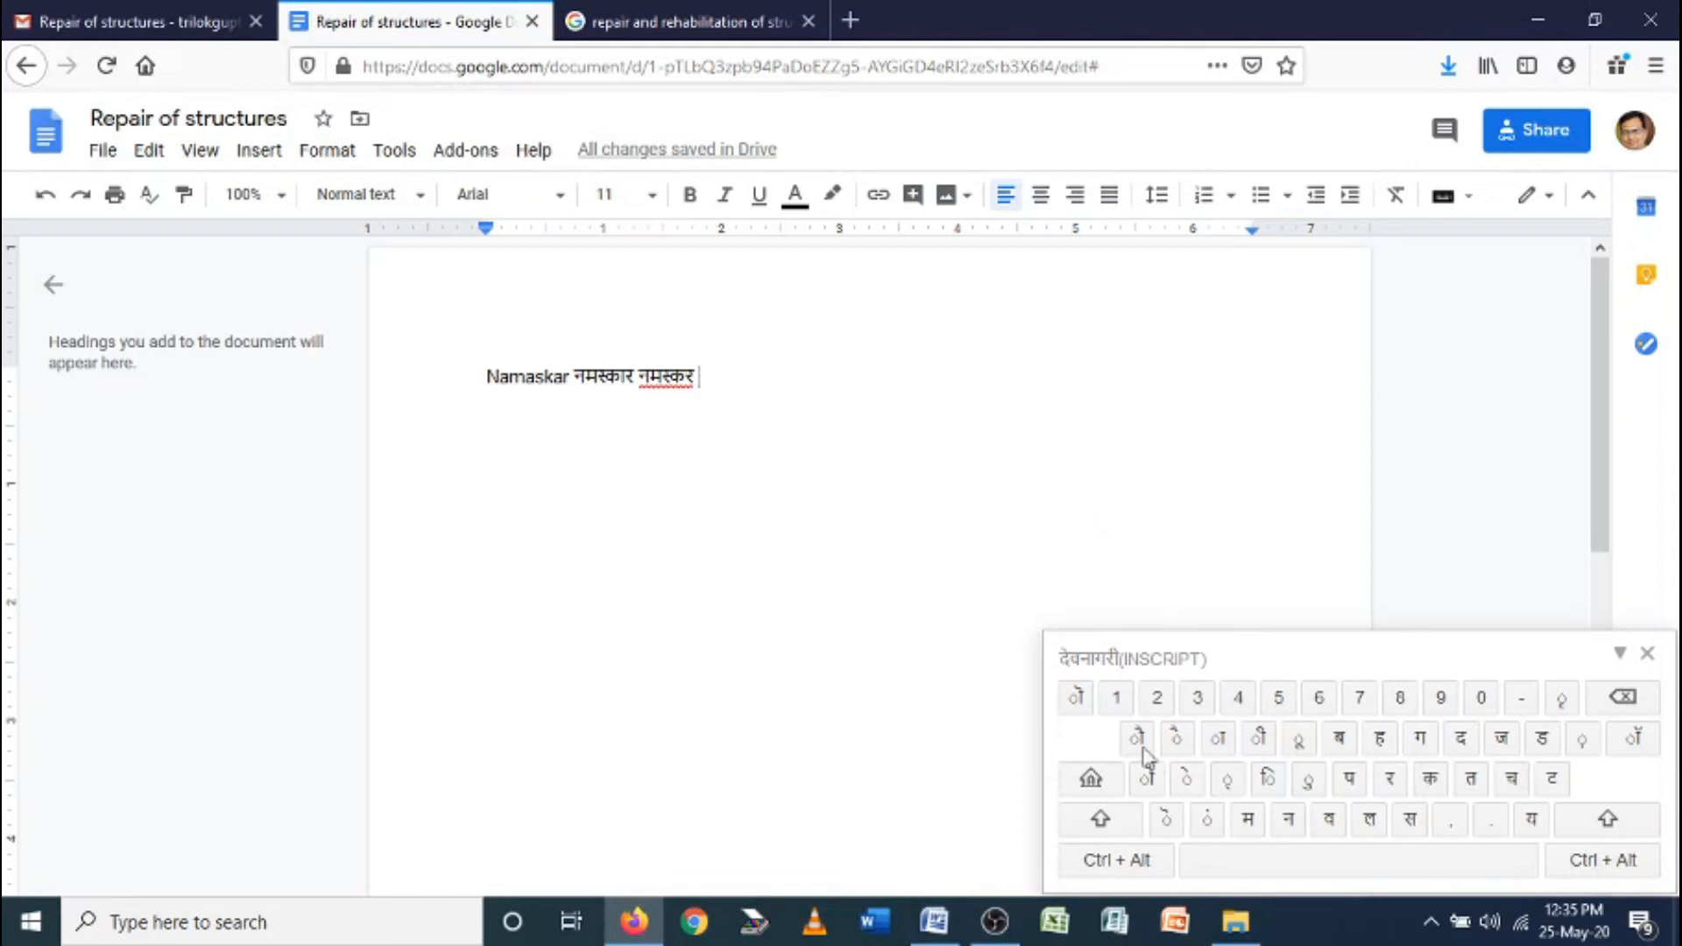
left_click(1259, 828)
left_click(1287, 827)
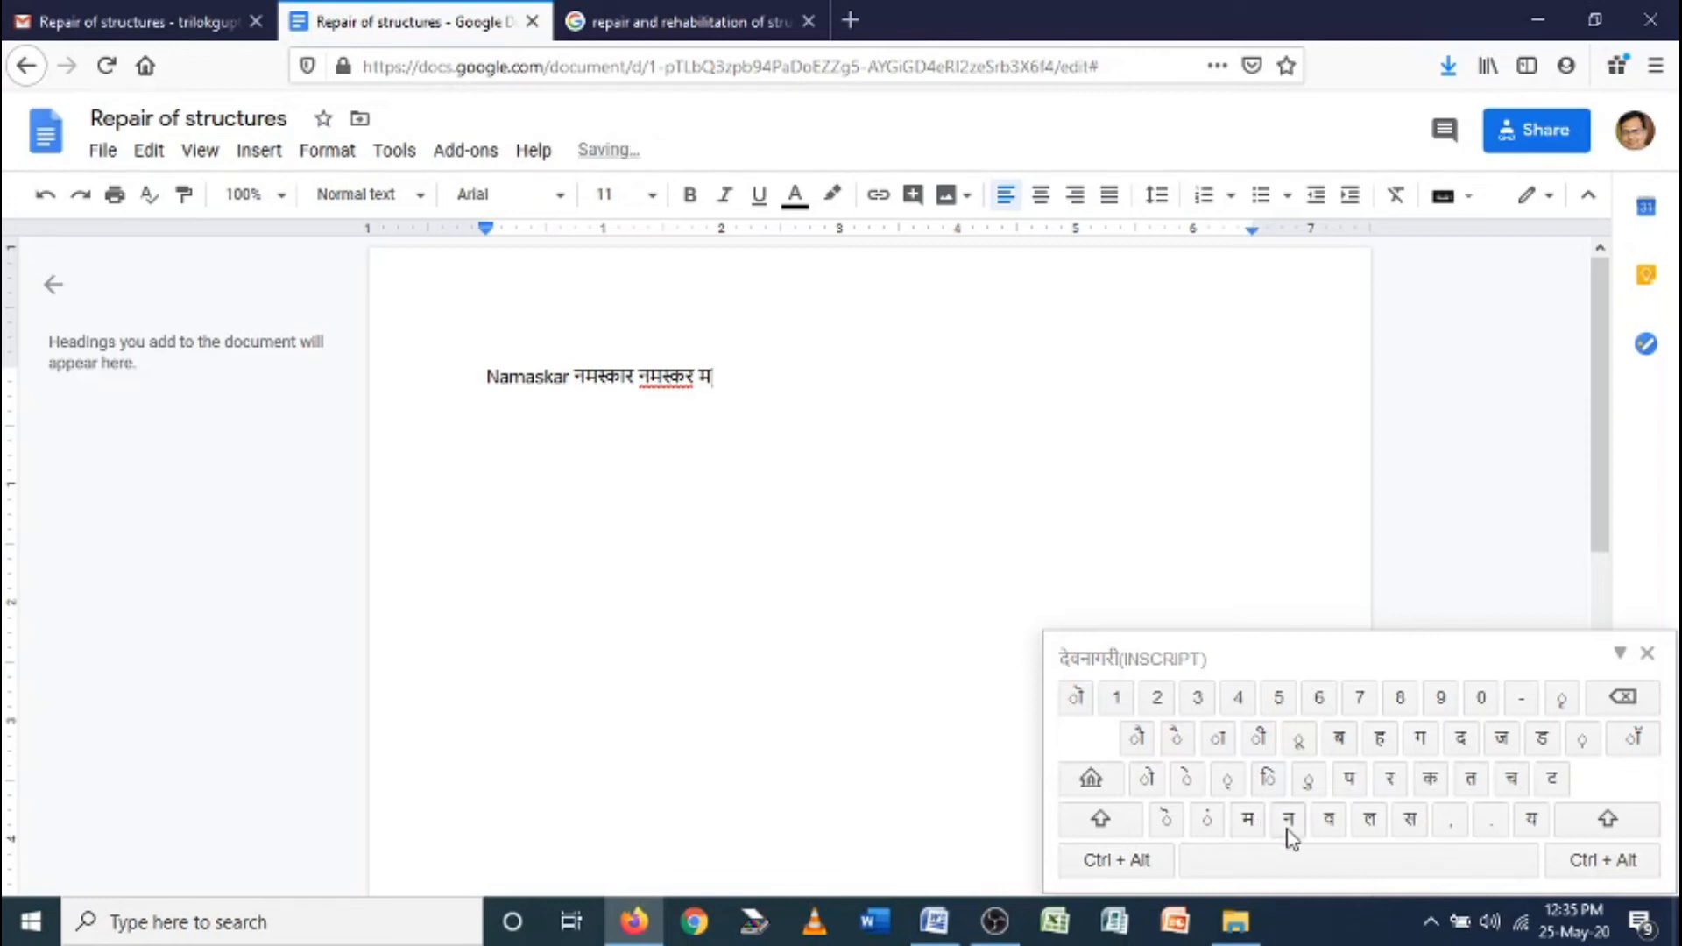
left_click(1350, 778)
left_click(1391, 782)
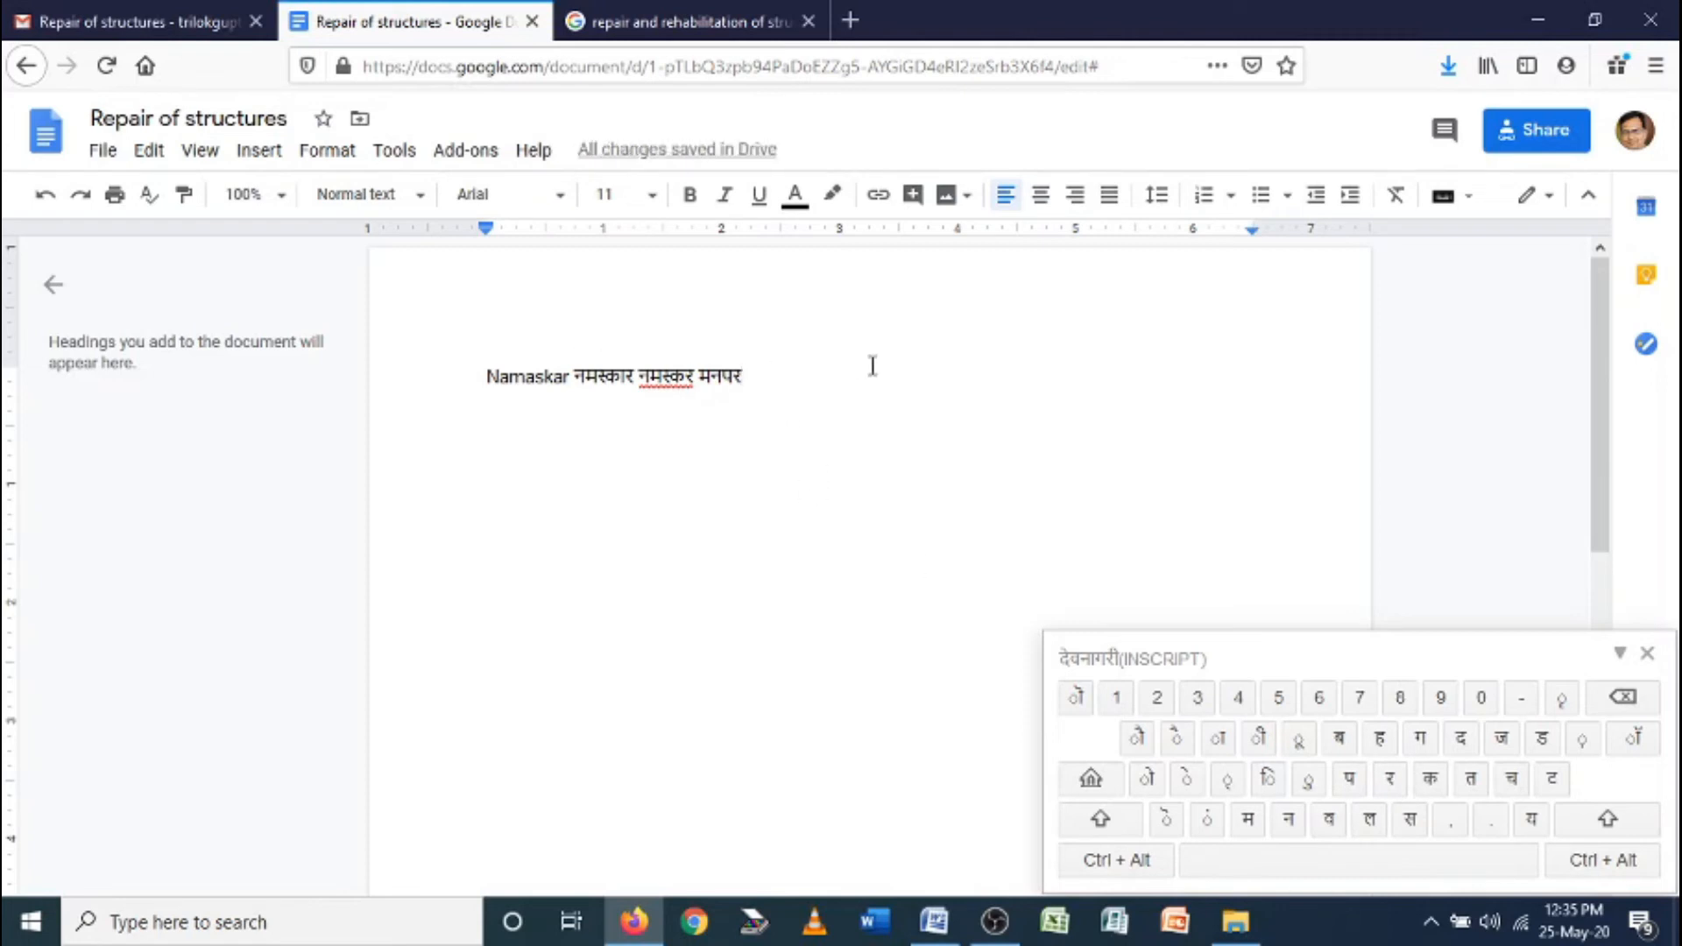
left_click(1456, 210)
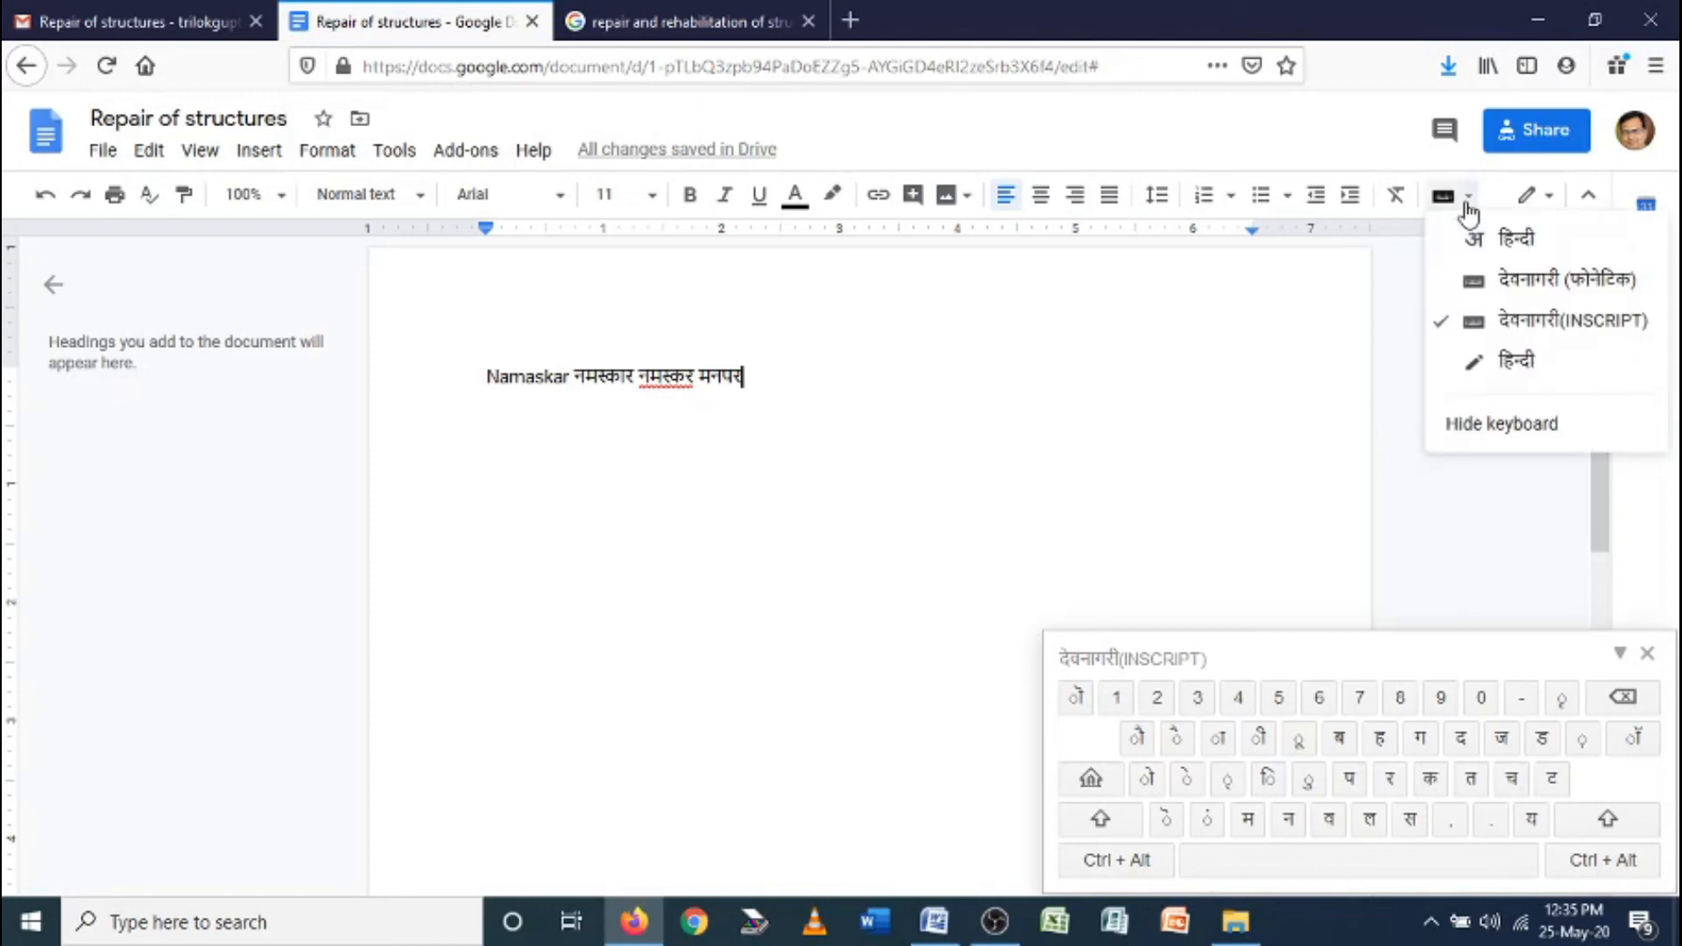
Handwrite नमस्कार in the Hindi handwriting pad and insert the recognised word
left_click(1511, 366)
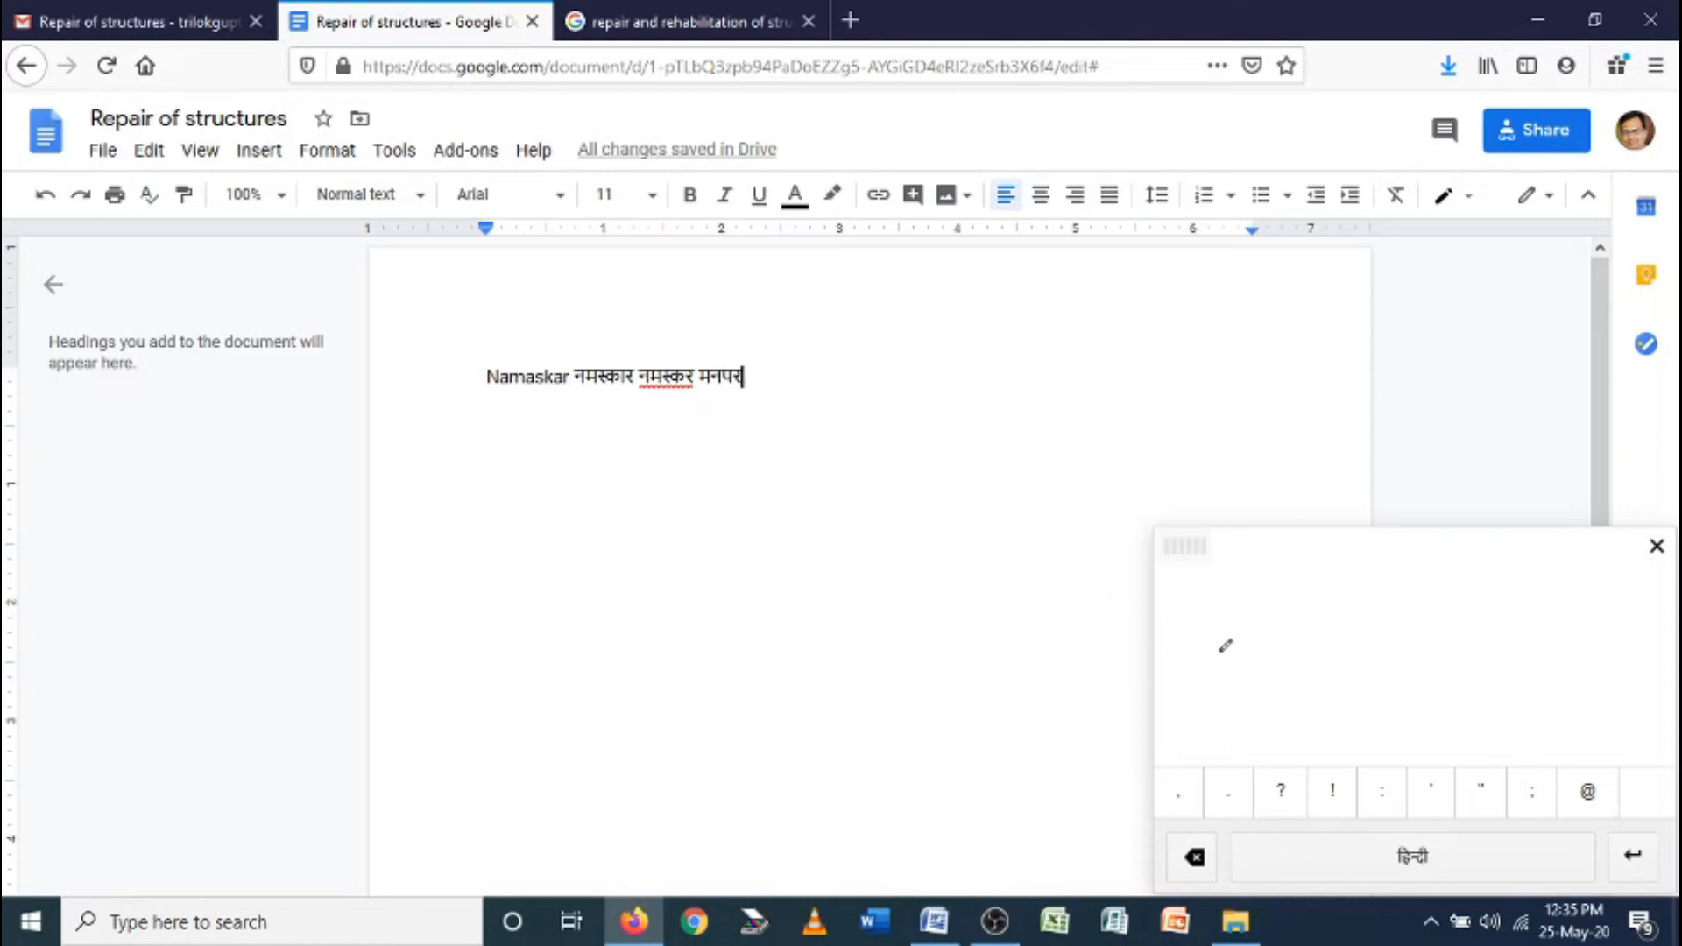
mouse_move(1202, 662)
left_mouse_down()
mouse_move(1208, 685)
mouse_move(1183, 659)
mouse_move(1242, 662)
mouse_move(1238, 710)
left_mouse_up()
mouse_move(1270, 638)
left_mouse_down()
mouse_move(1281, 692)
mouse_move(1261, 676)
mouse_move(1313, 661)
mouse_move(1310, 632)
mouse_move(1333, 688)
left_mouse_up()
mouse_move(1351, 626)
left_mouse_down()
mouse_move(1385, 655)
mouse_move(1355, 676)
mouse_move(1401, 713)
mouse_move(1408, 679)
mouse_move(1436, 665)
mouse_move(1468, 669)
mouse_move(1461, 712)
mouse_move(1482, 663)
mouse_move(1494, 714)
left_mouse_up()
left_click_drag(1506, 619, 1515, 712)
mouse_move(1526, 622)
left_mouse_down()
mouse_move(1565, 644)
mouse_move(1539, 688)
mouse_move(1589, 731)
left_mouse_up()
left_click_drag(1223, 624, 1578, 605)
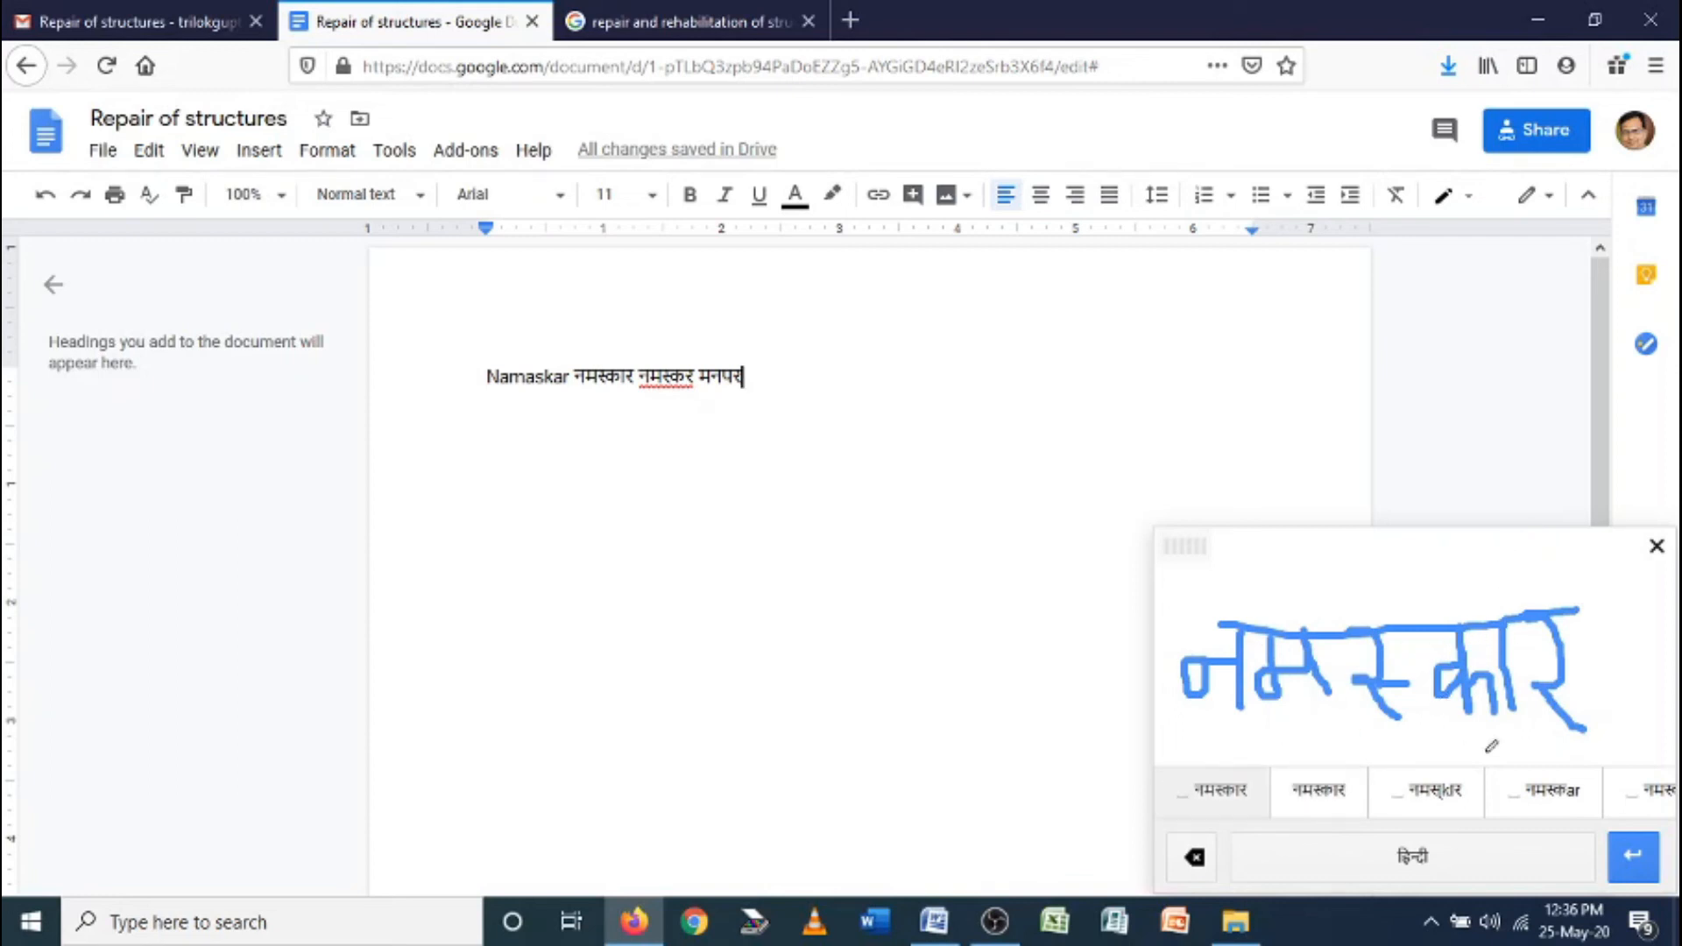
left_click(1324, 799)
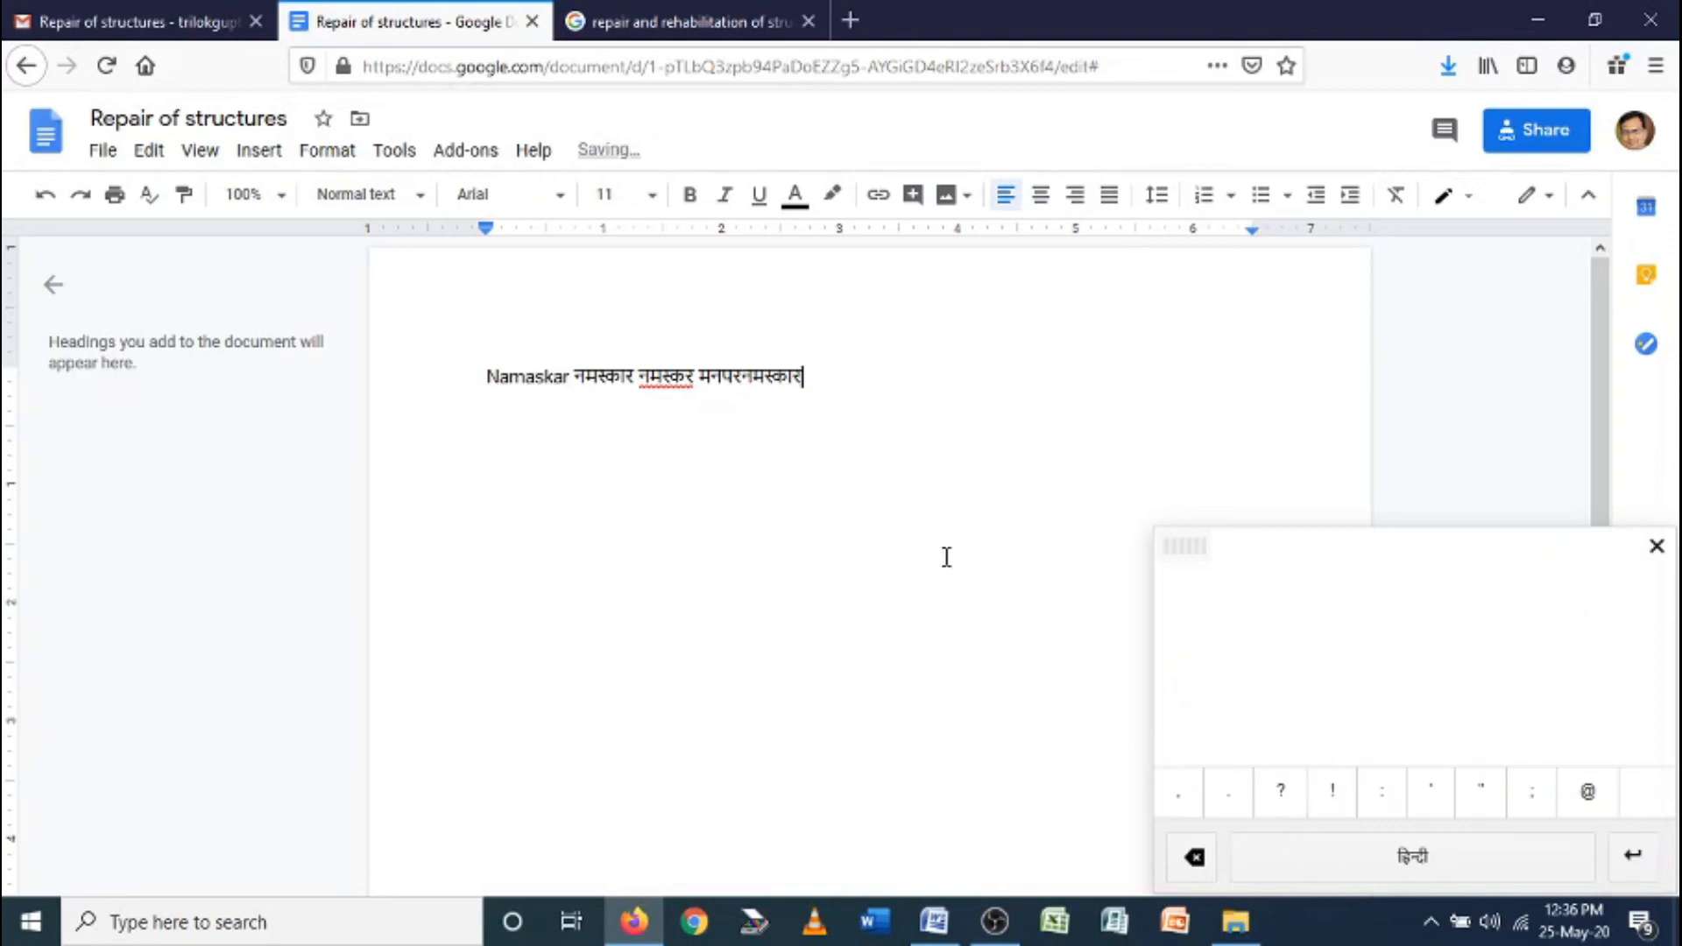
Put a space between मनपर and नमस्कार, then select नमस्कार
left_click(743, 375)
key("space")
double_click(793, 373)
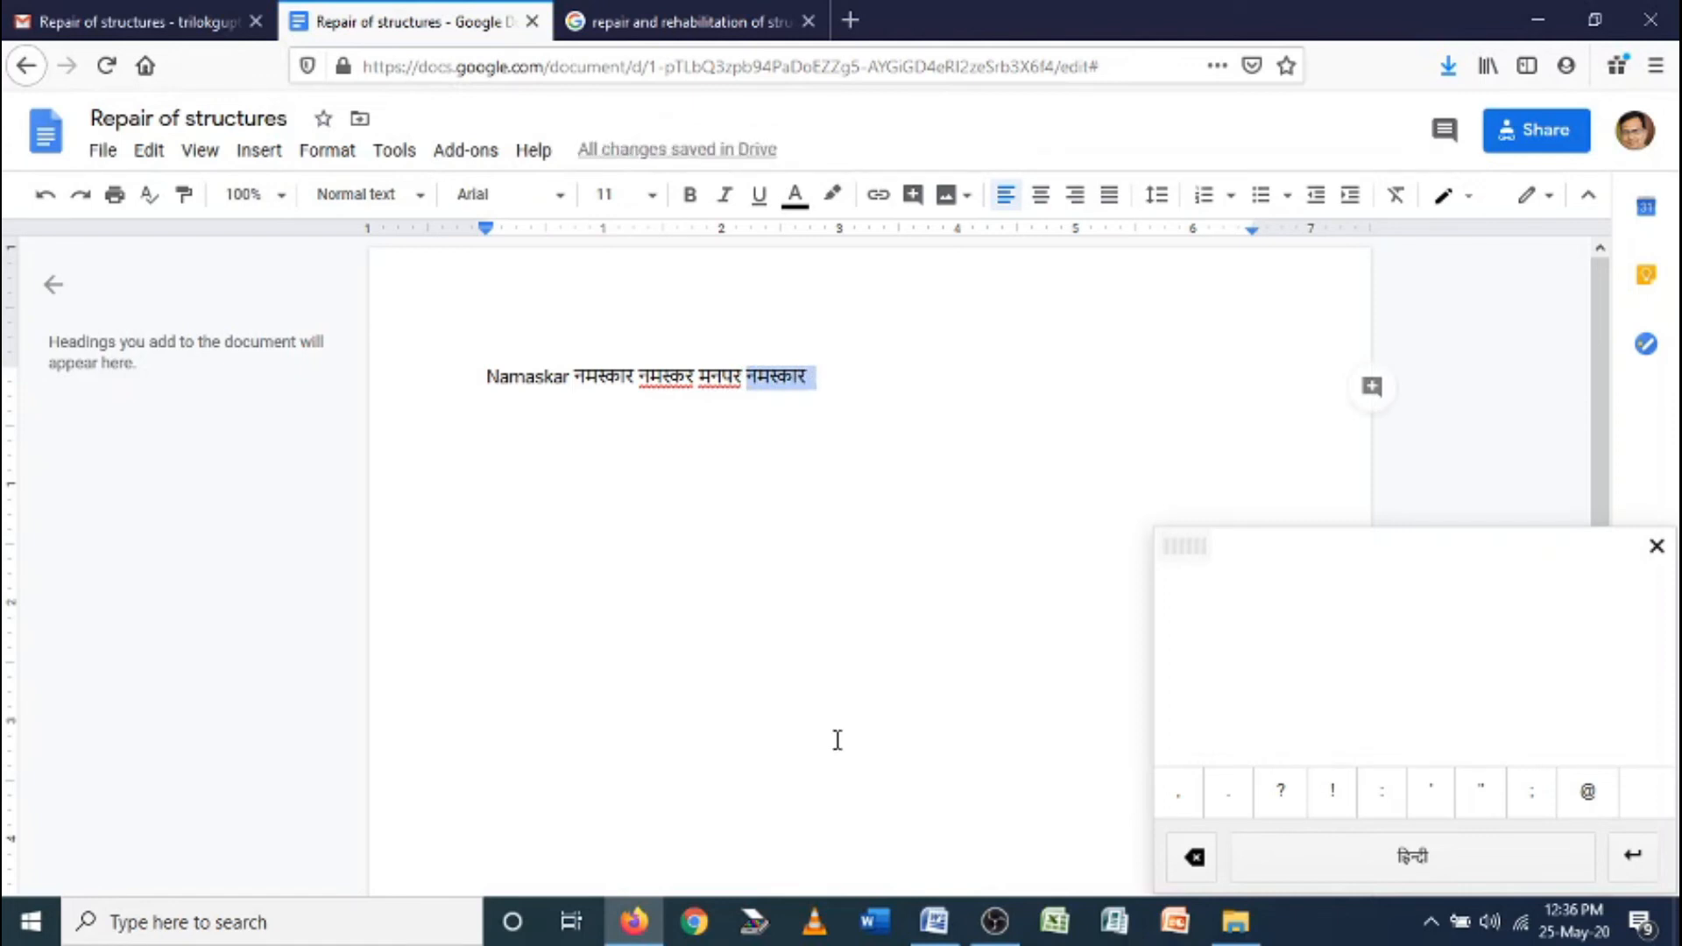
Close the handwriting panel and choose English (United Kingdom) under File > Language
left_click(1656, 547)
left_click(114, 154)
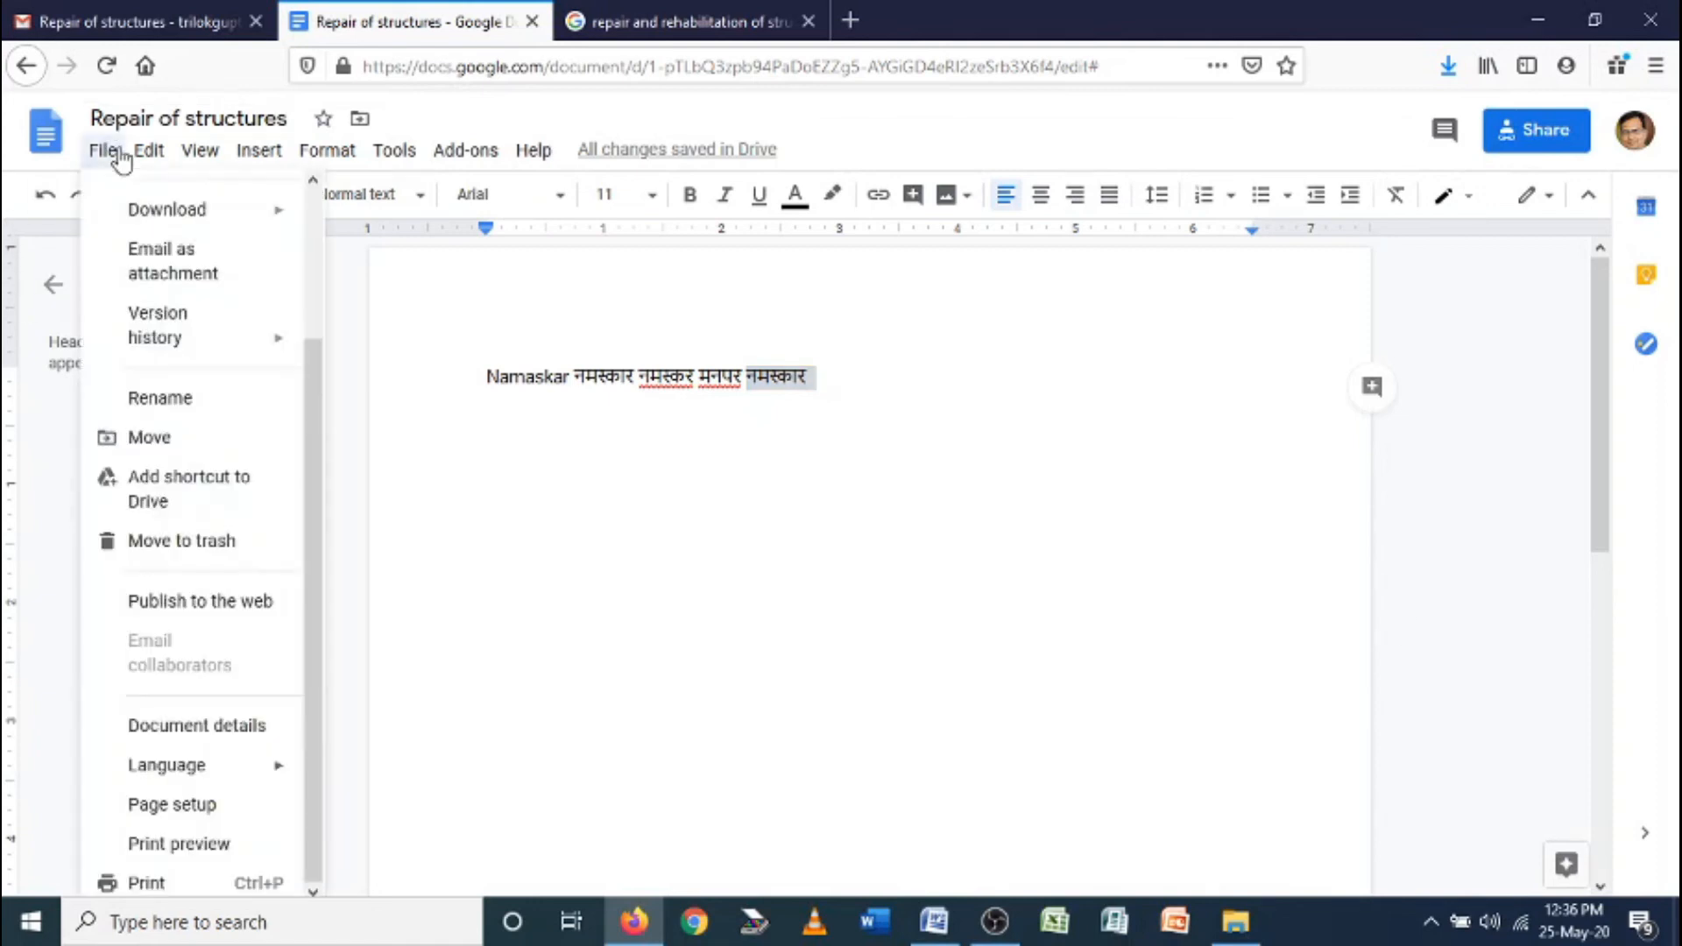
mouse_move(204, 771)
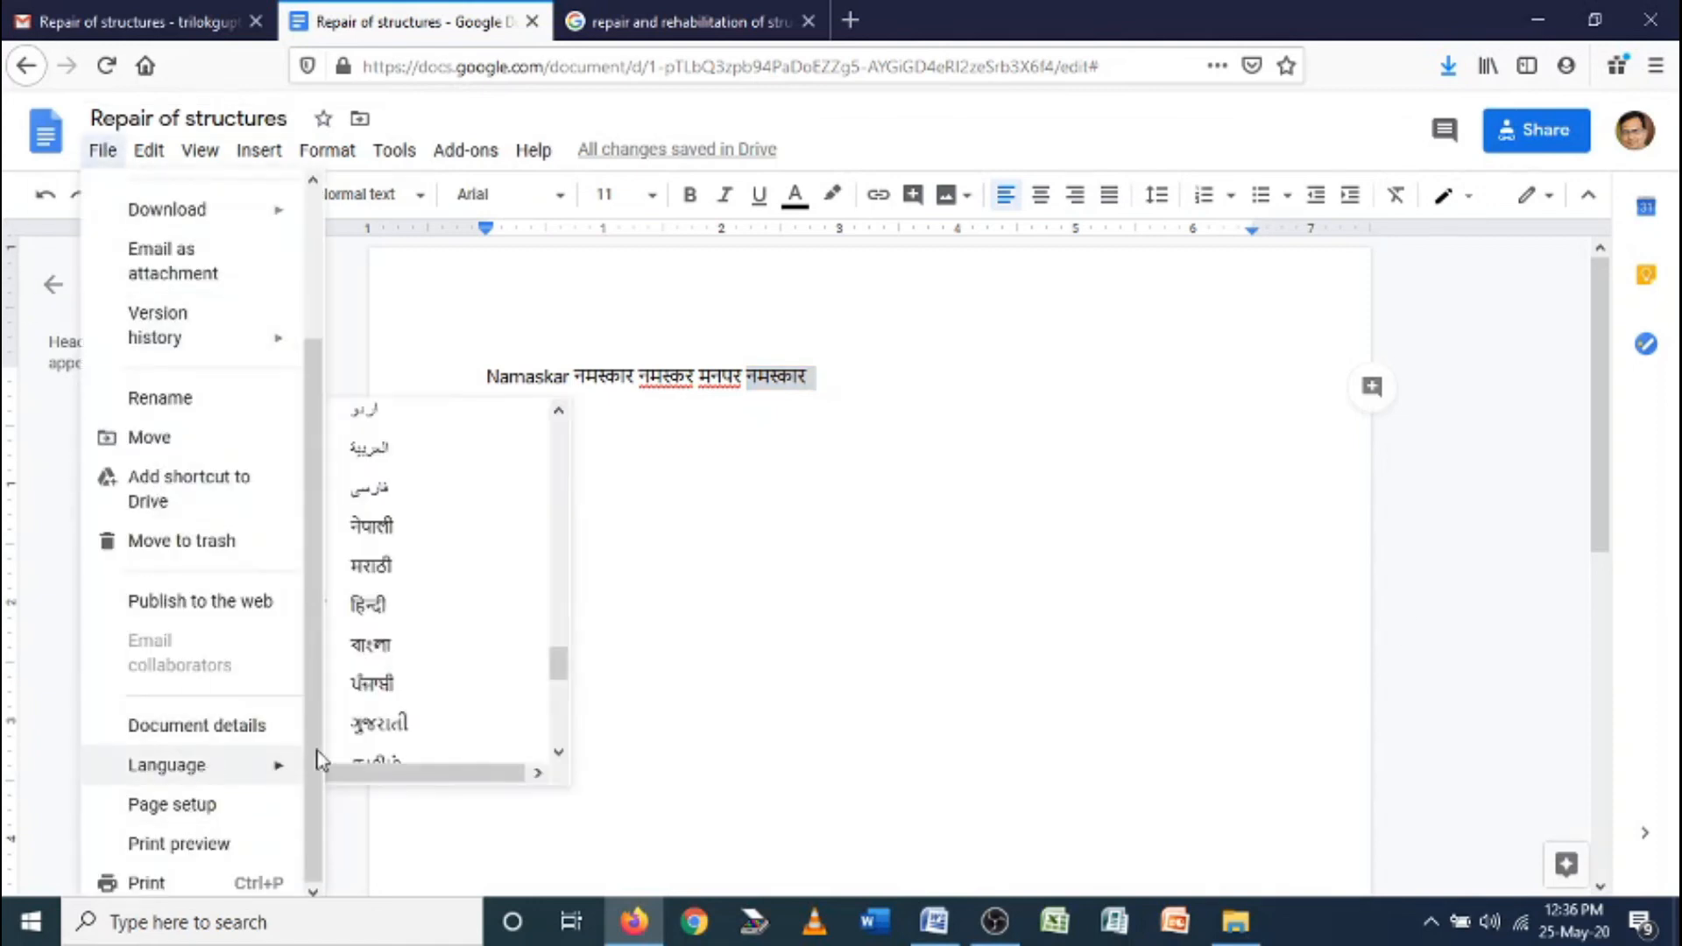
left_click_drag(558, 668, 558, 484)
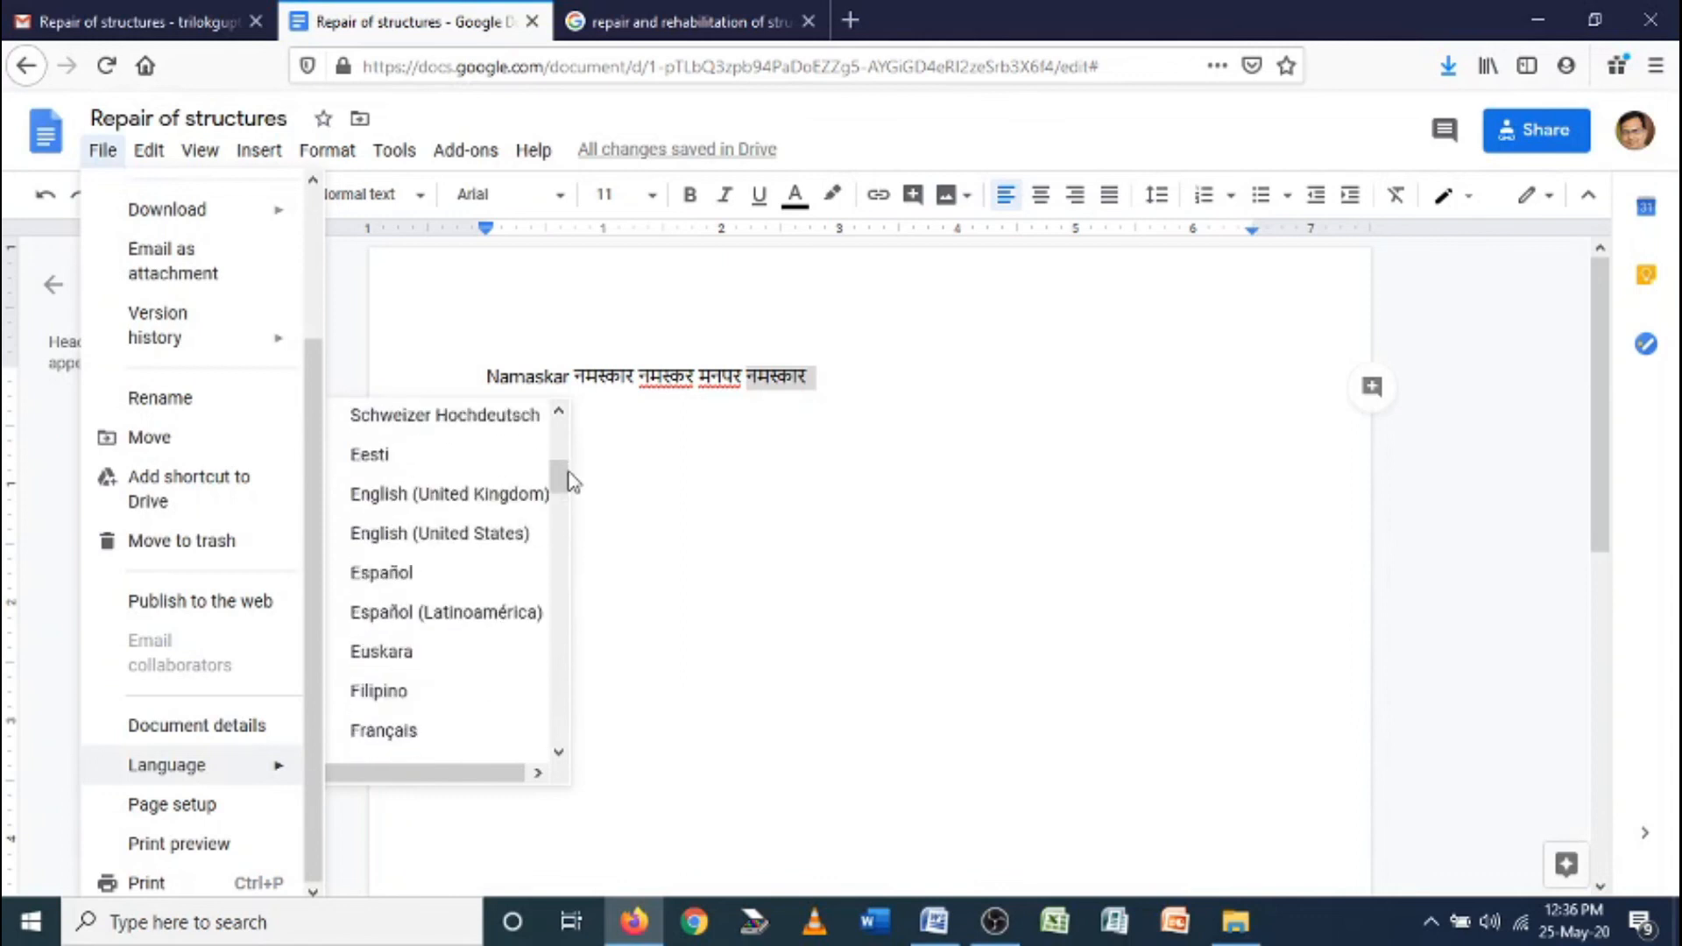
left_click(506, 496)
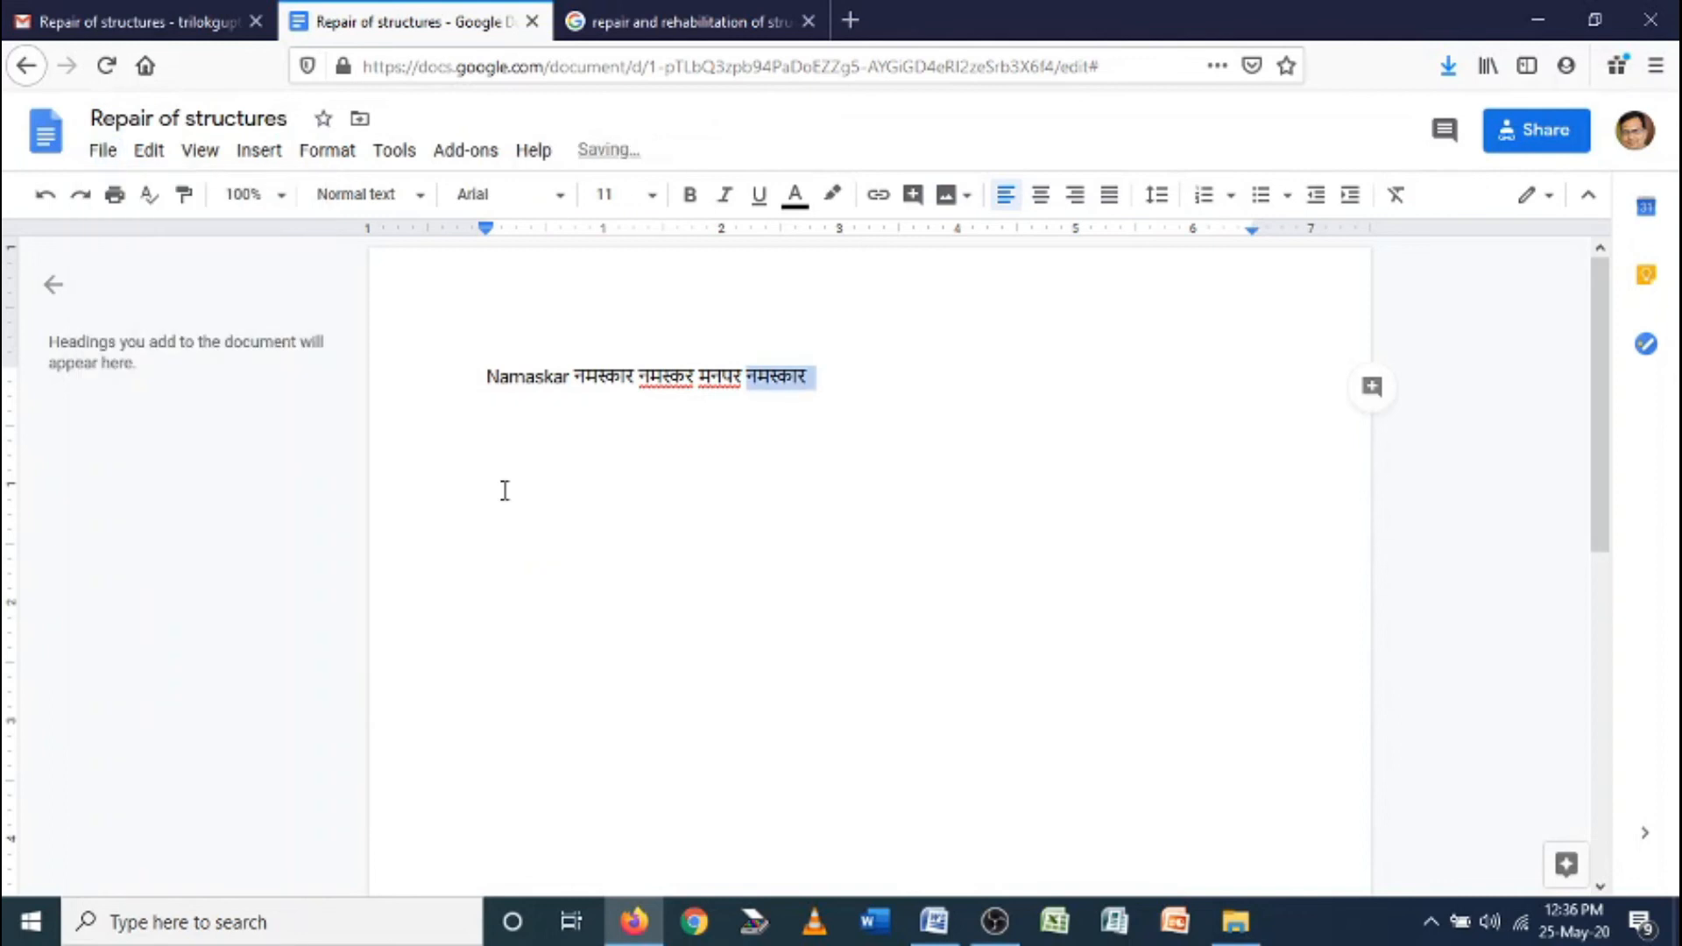
left_click(837, 376)
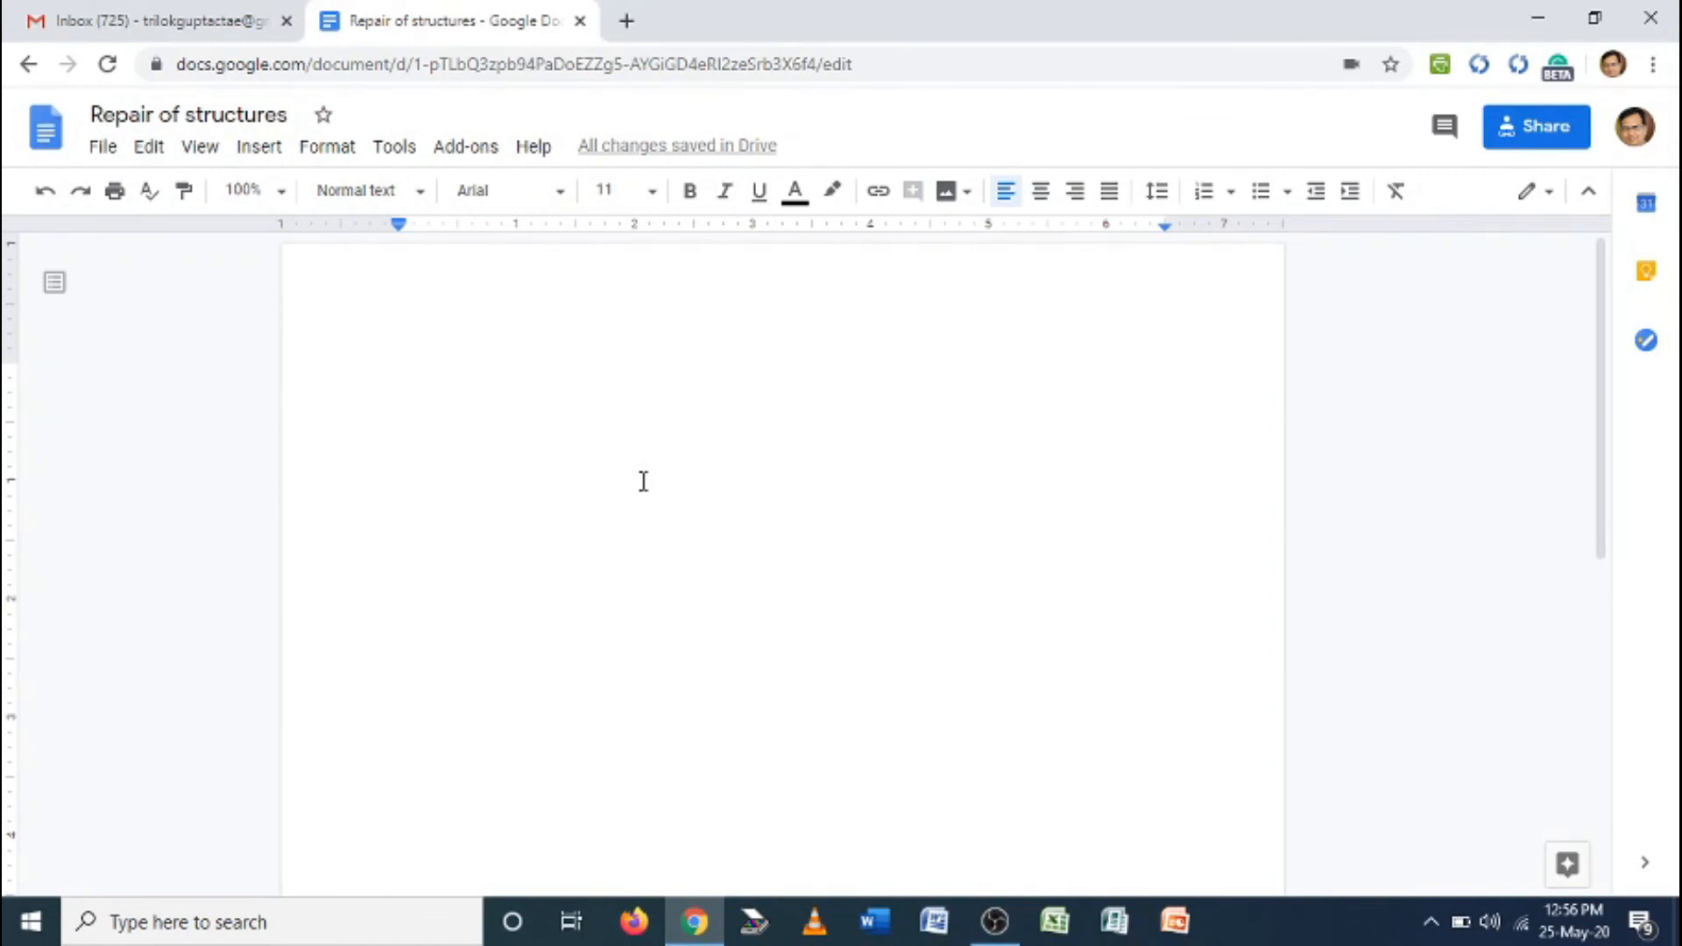
Turn on Tools voice typing and dictate 'Hello how are you what are you doing'
left_click(408, 153)
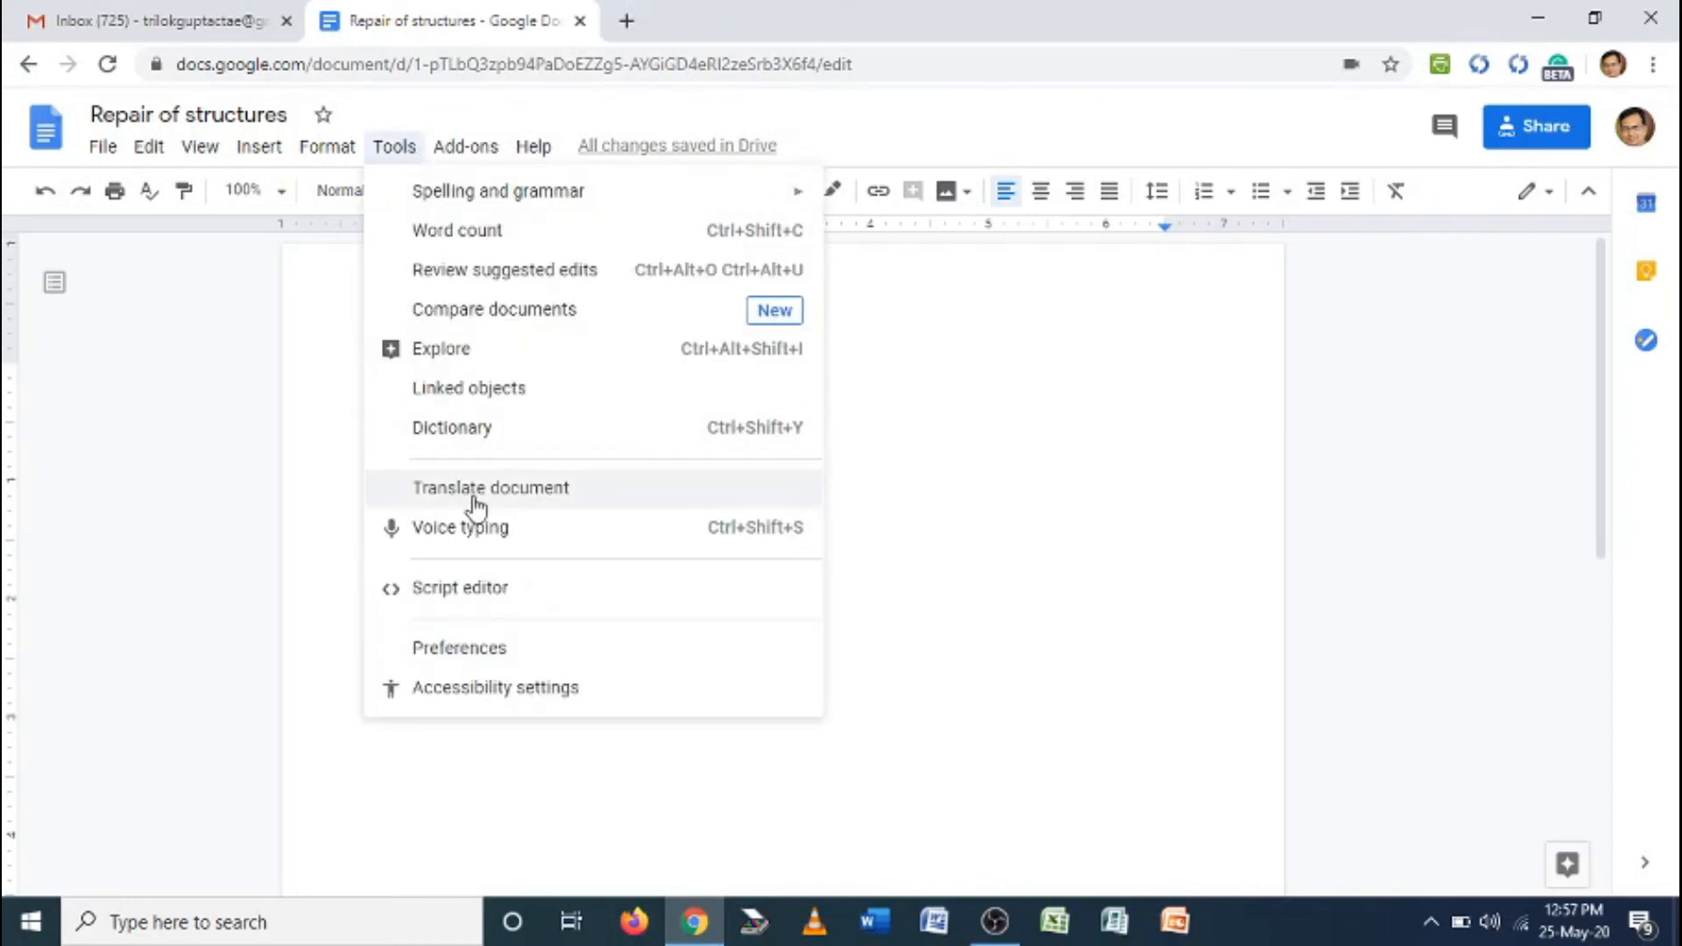
left_click(505, 543)
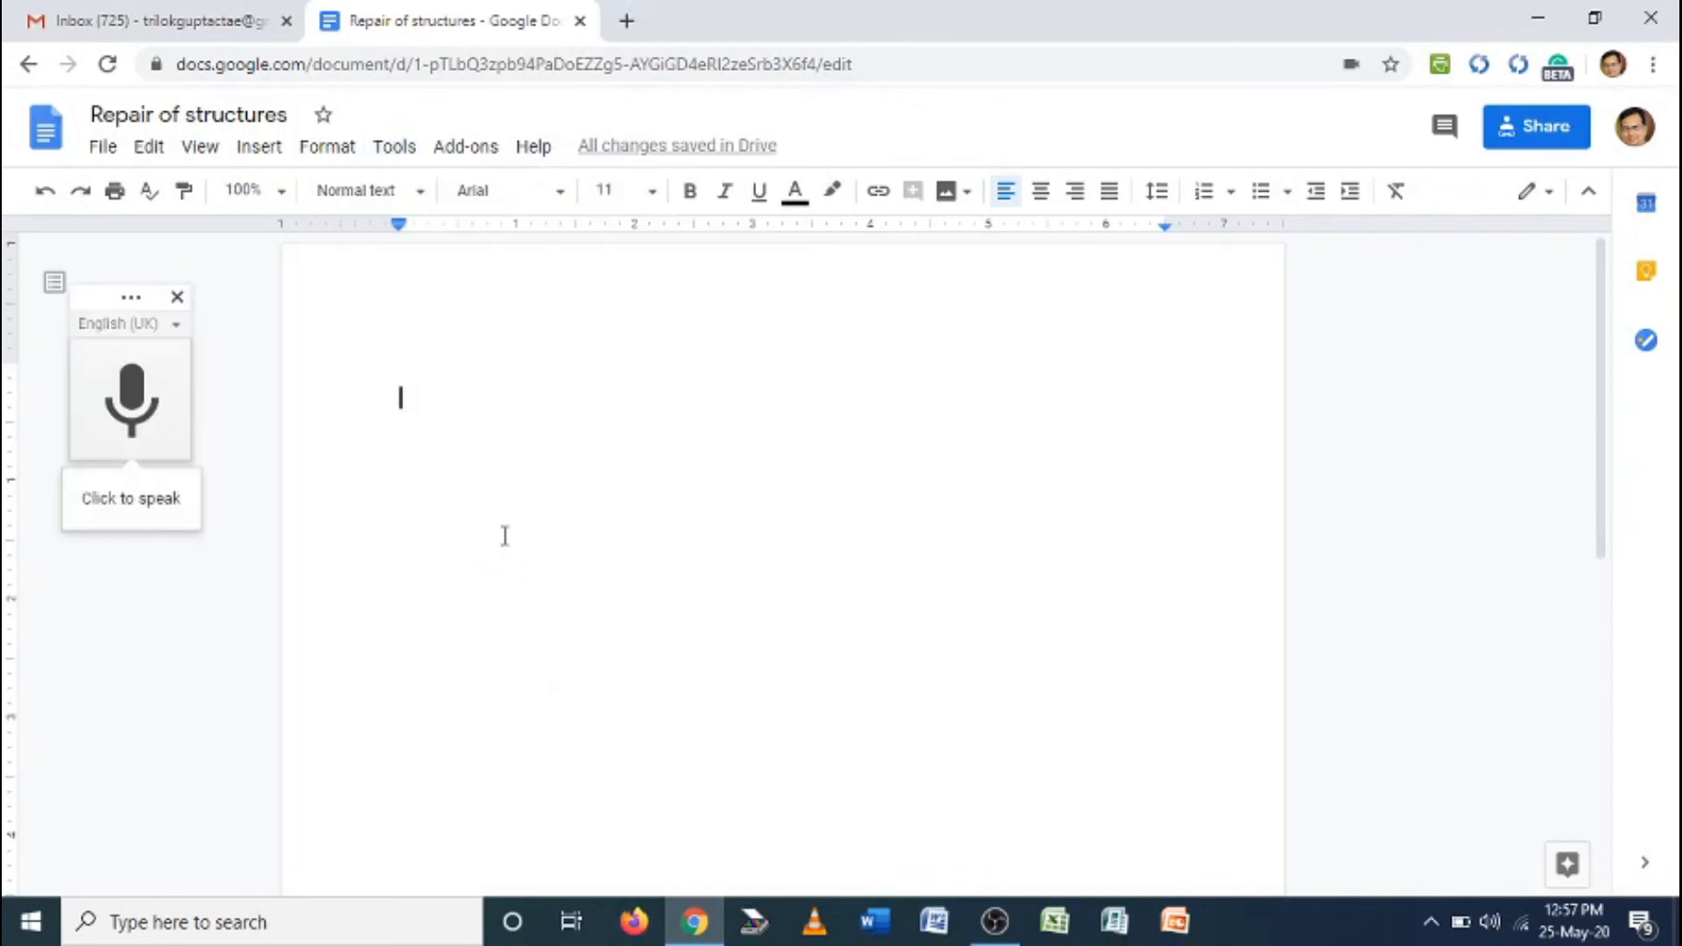
left_click(128, 412)
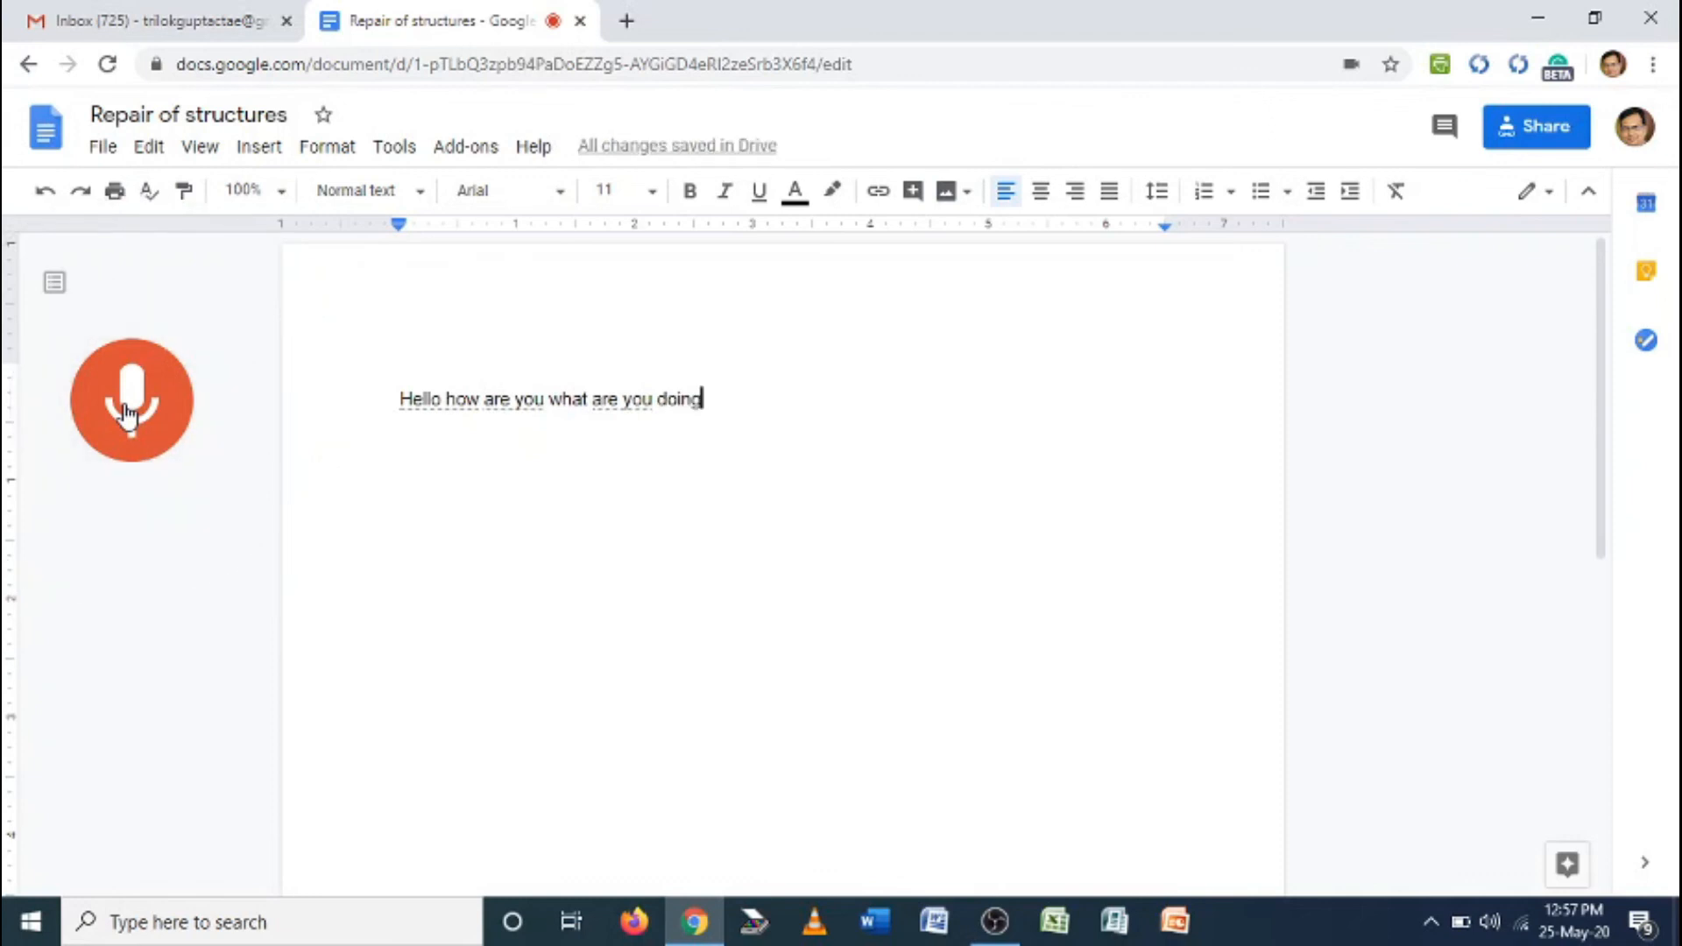
left_click(127, 412)
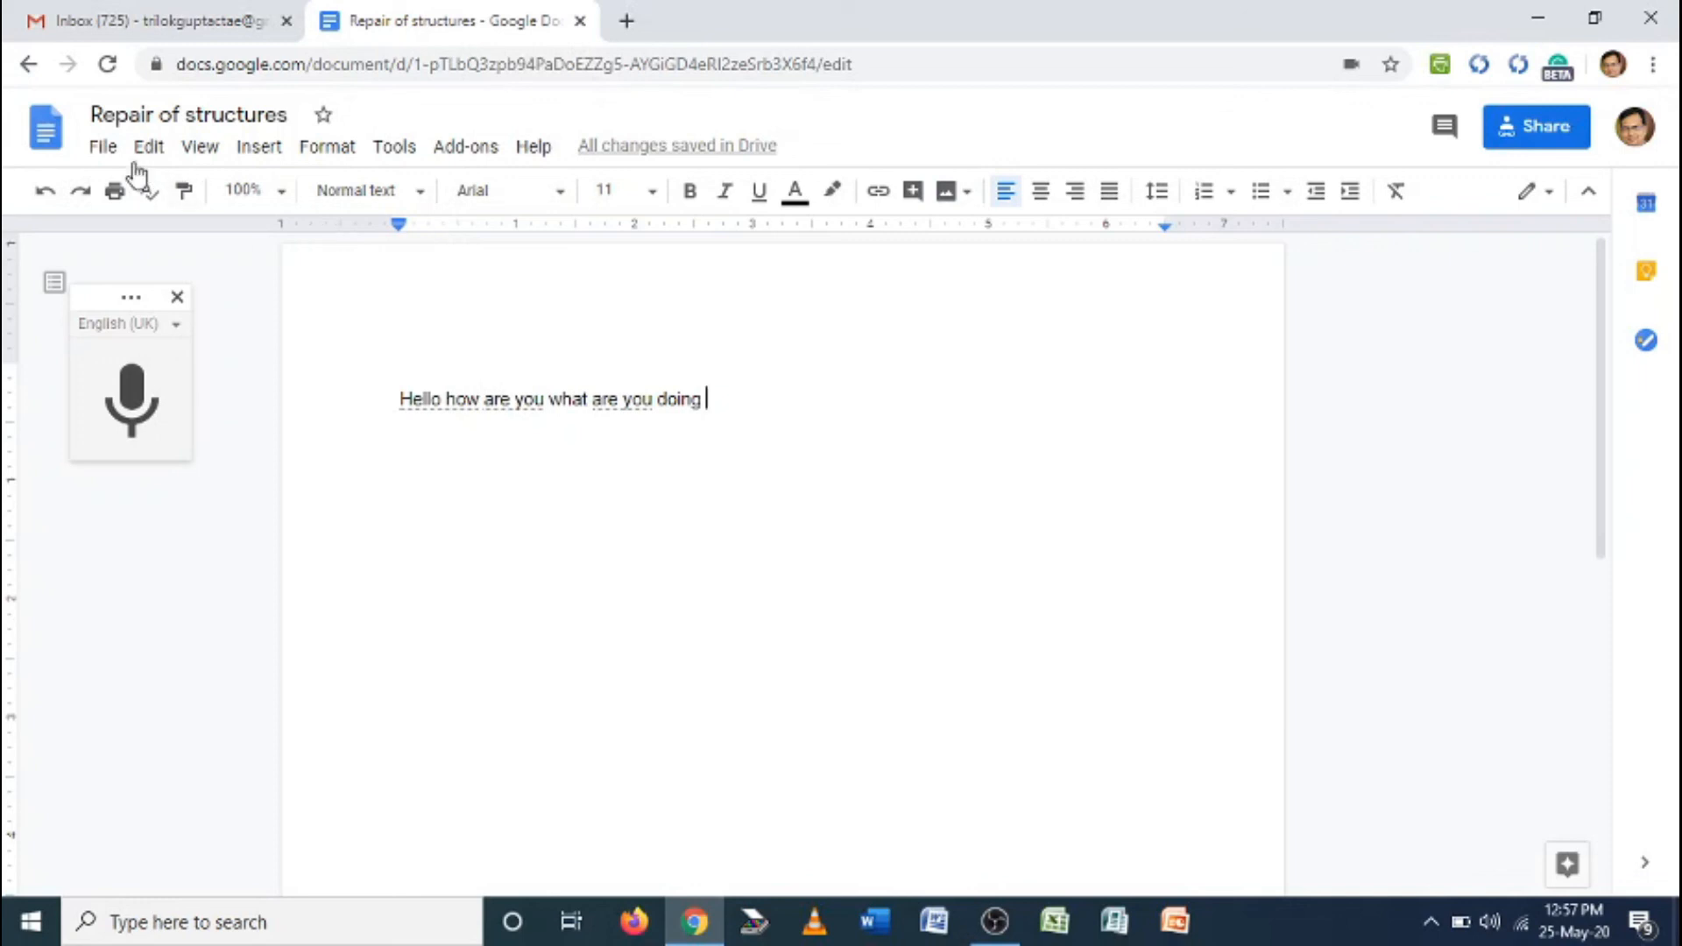
left_click(101, 147)
mouse_move(220, 395)
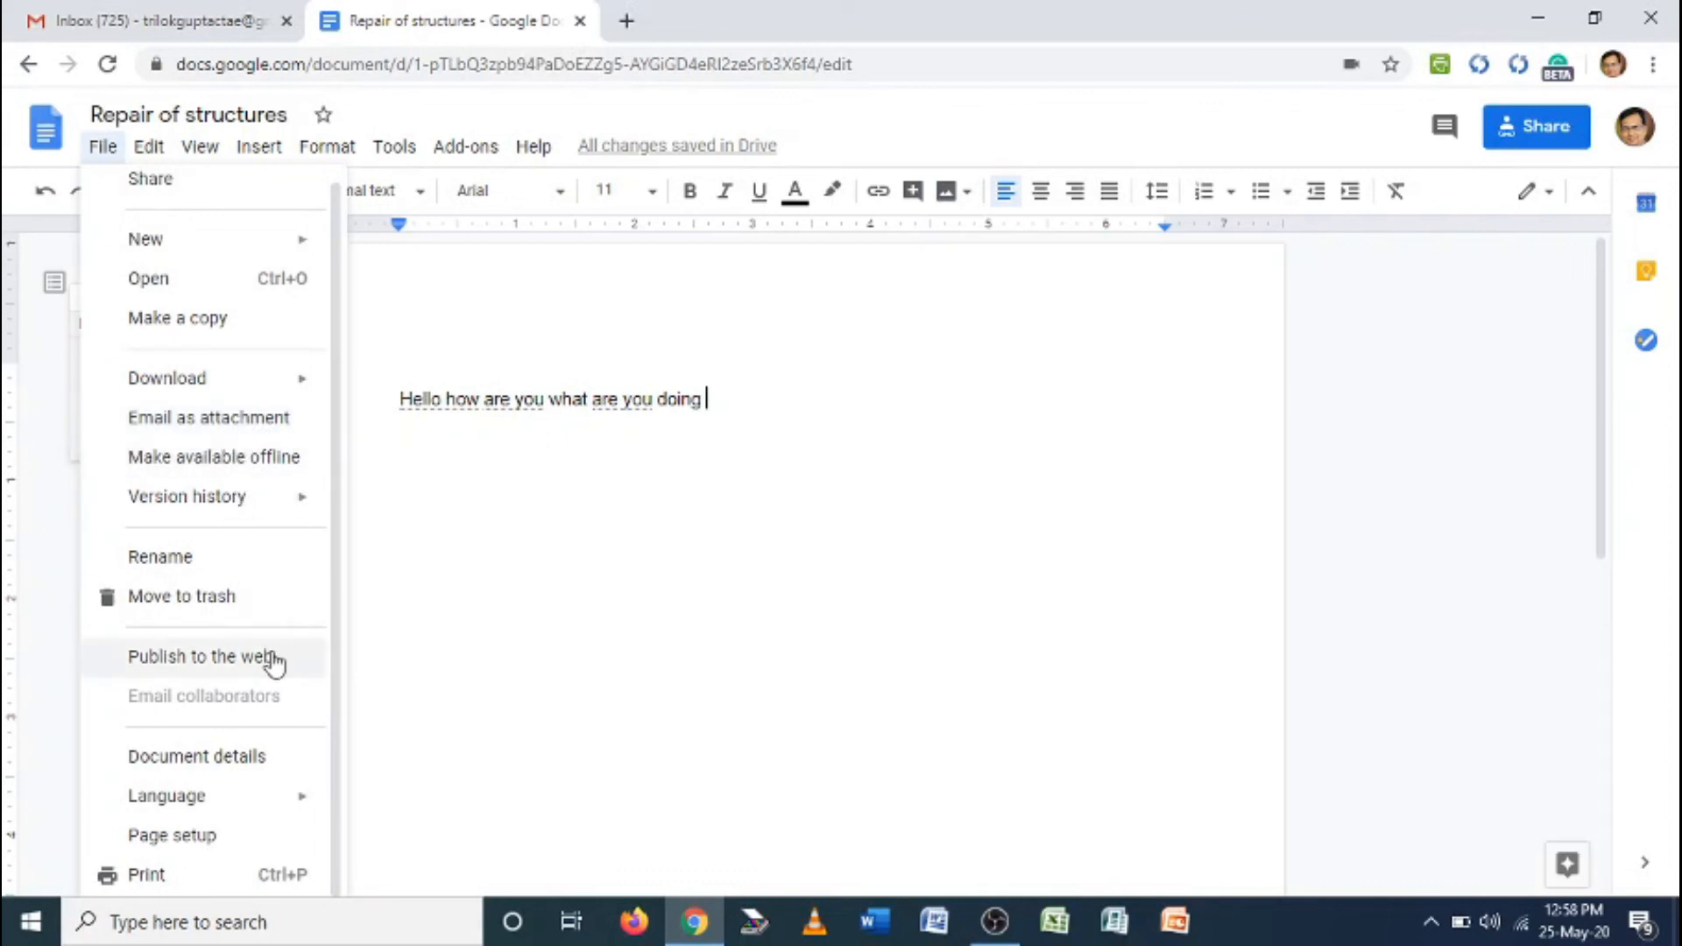
mouse_move(279, 808)
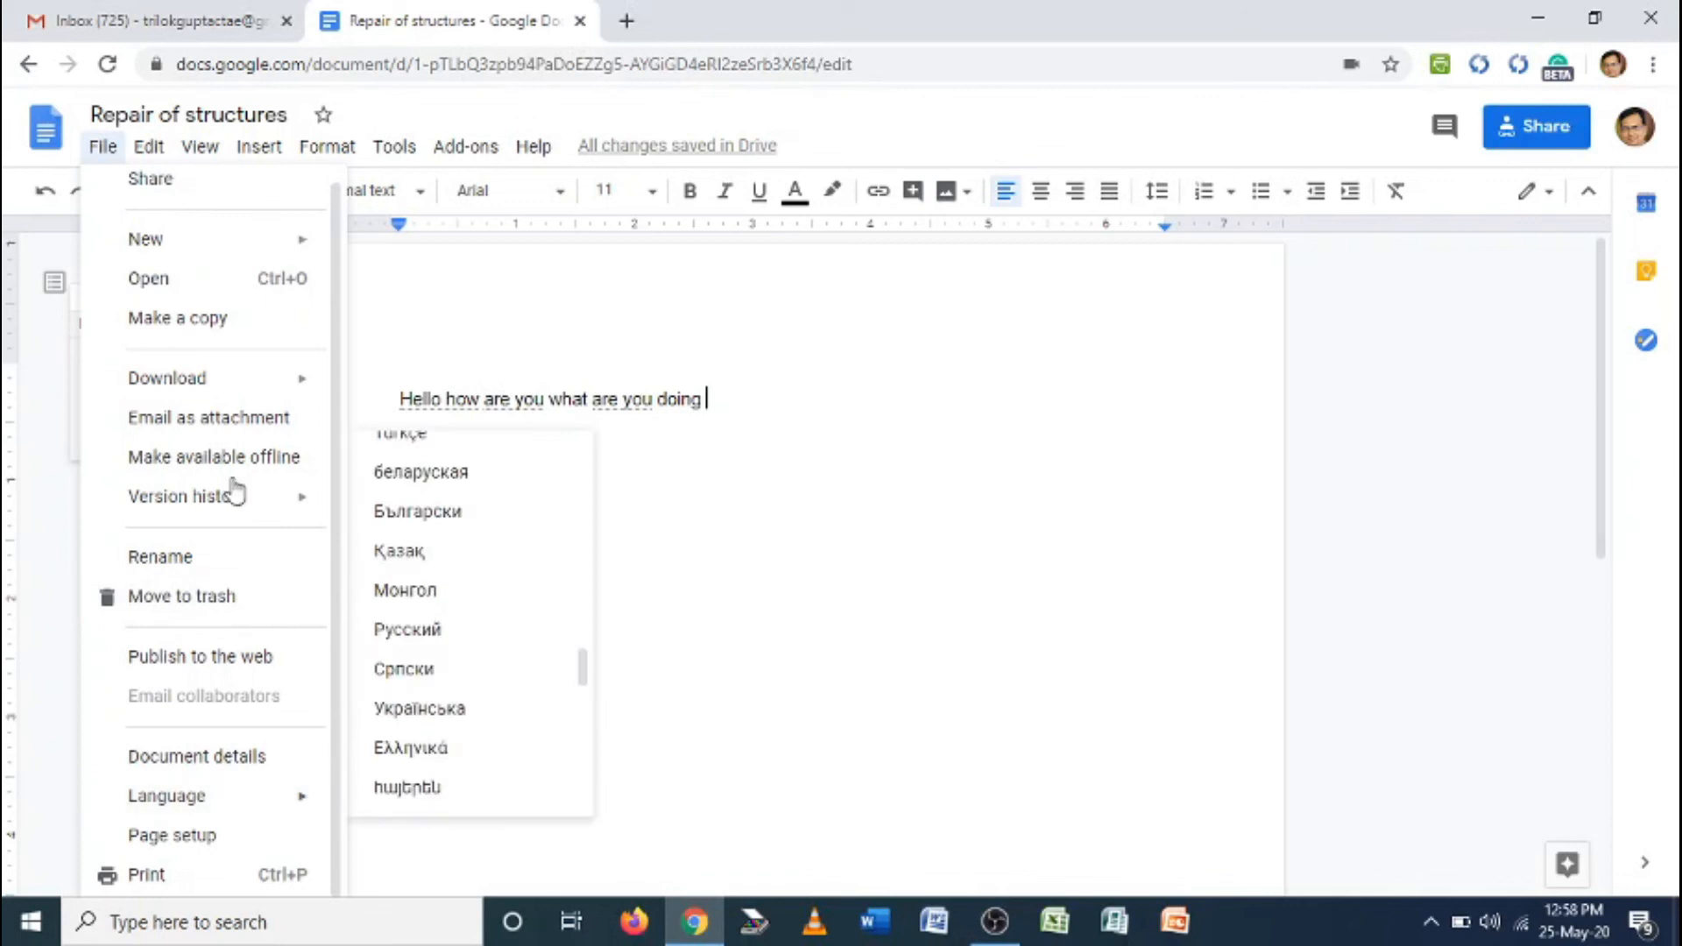
mouse_move(396, 161)
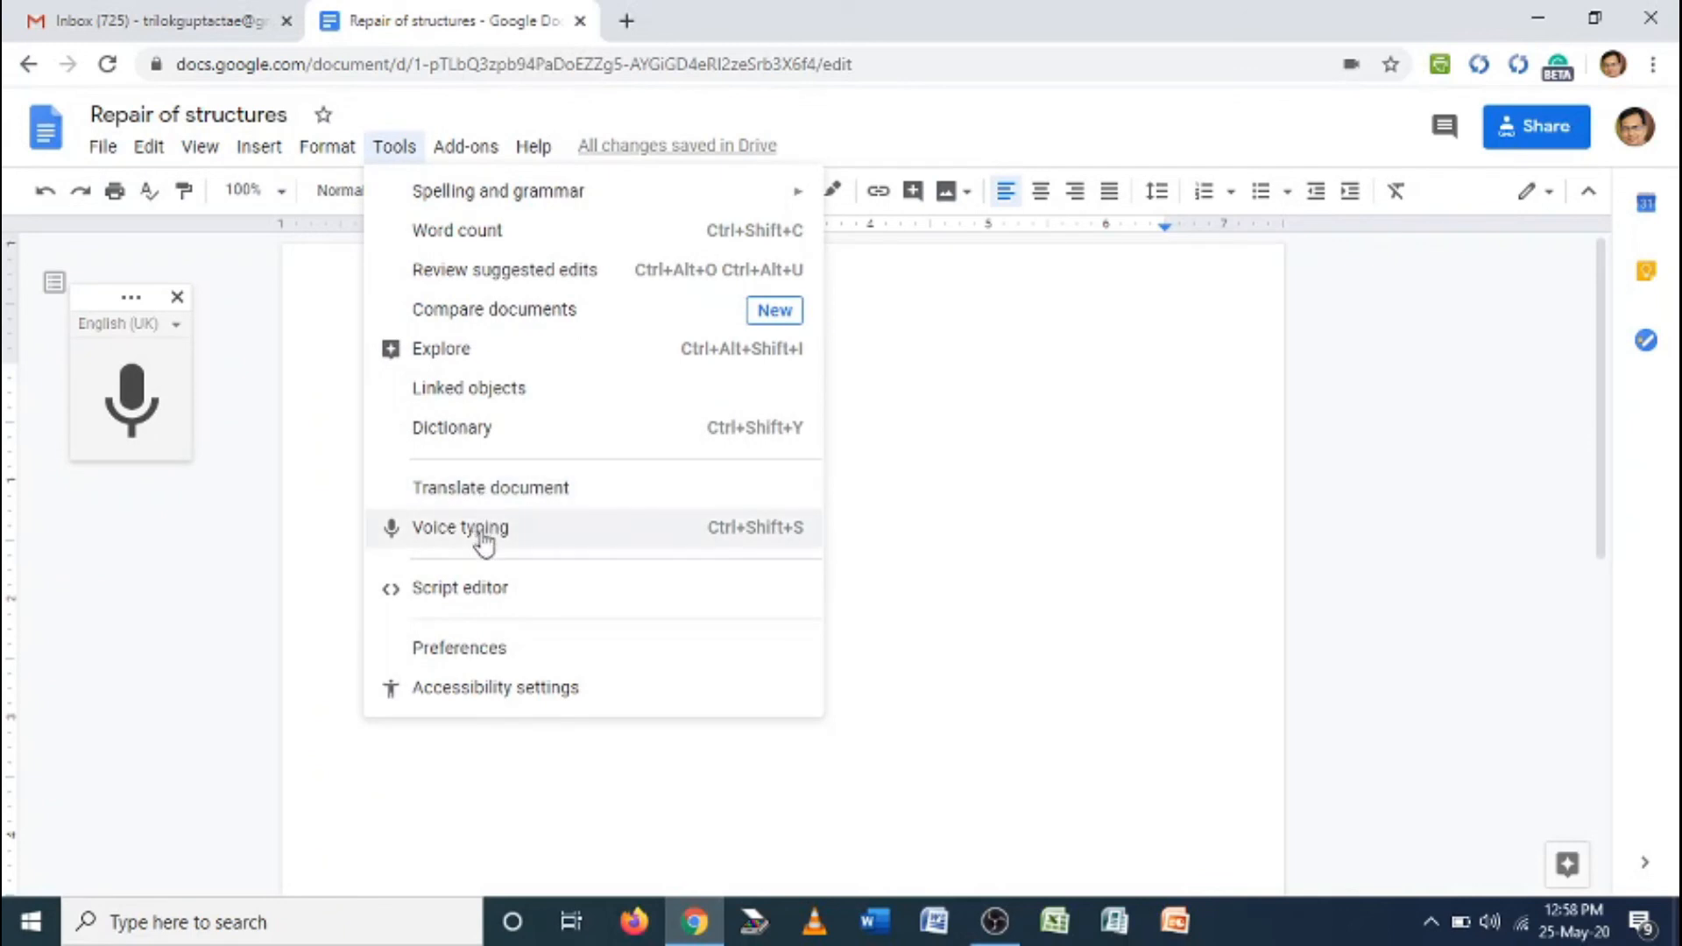
mouse_move(472, 157)
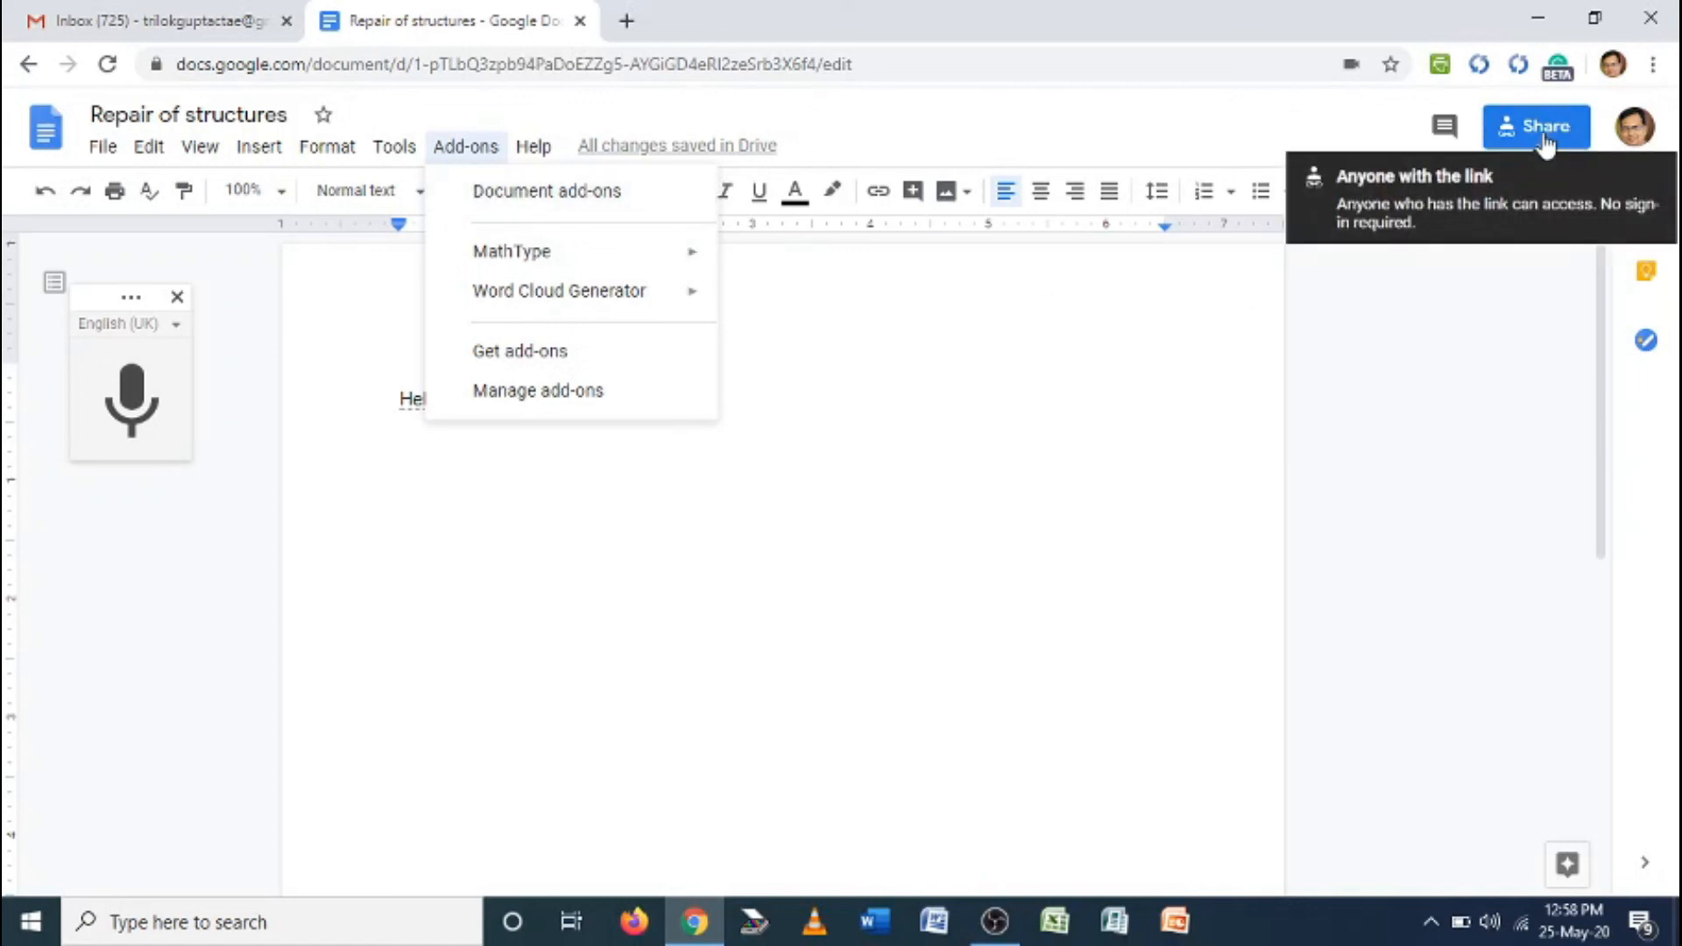
left_click(772, 429)
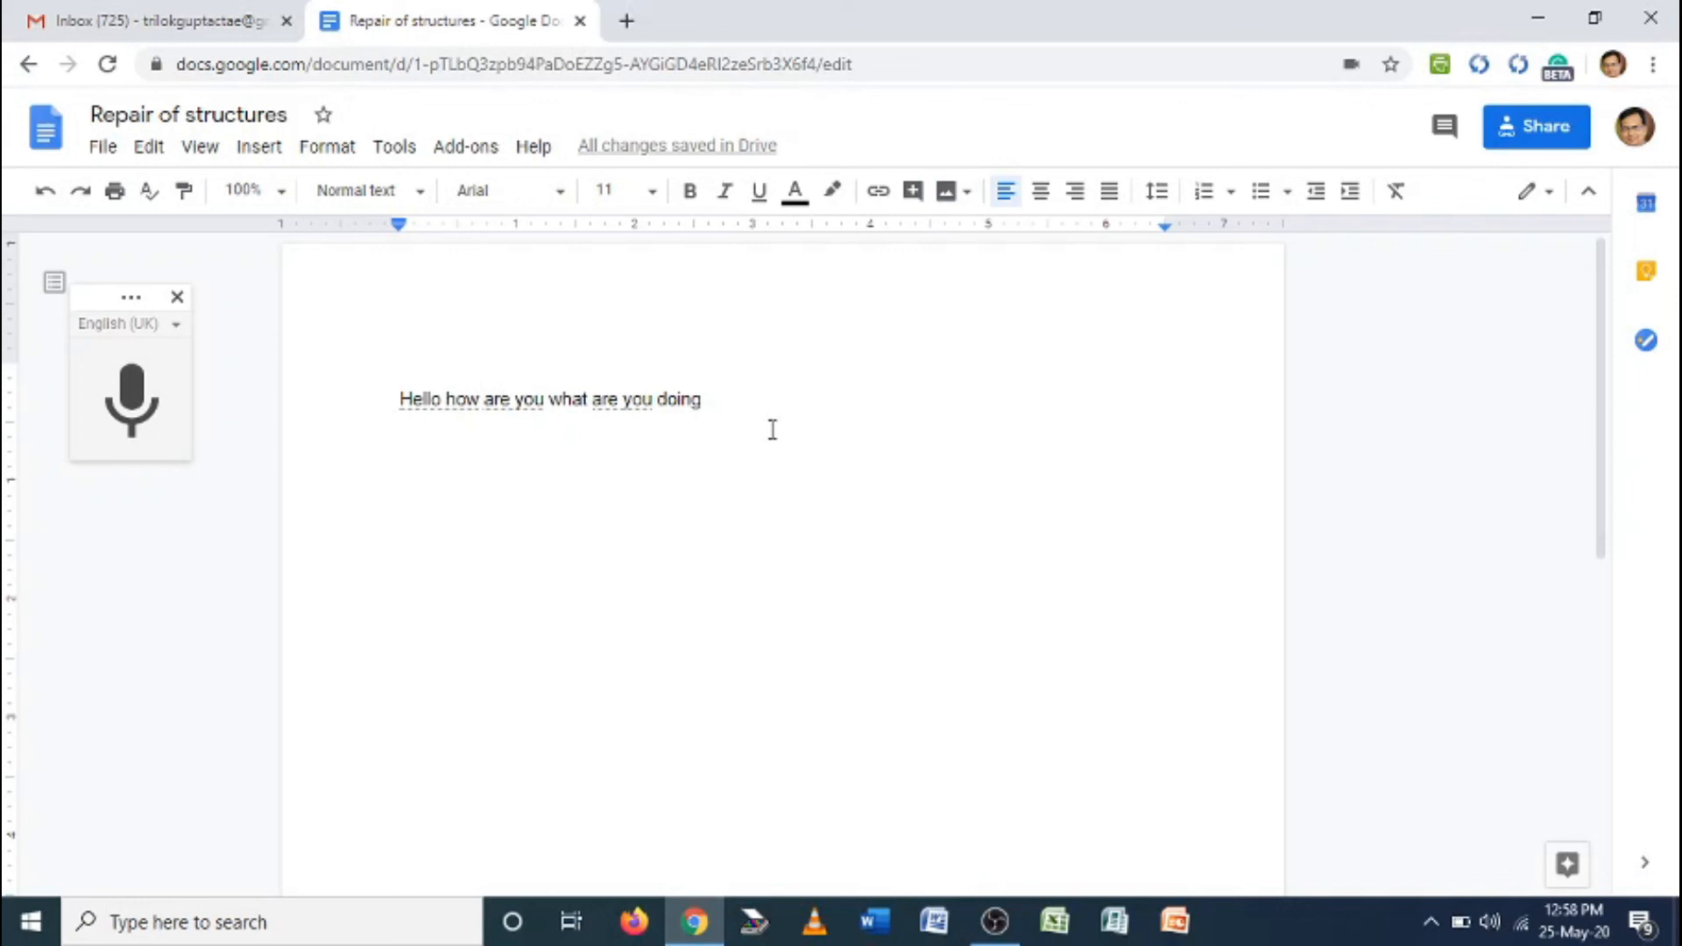
left_click(994, 920)
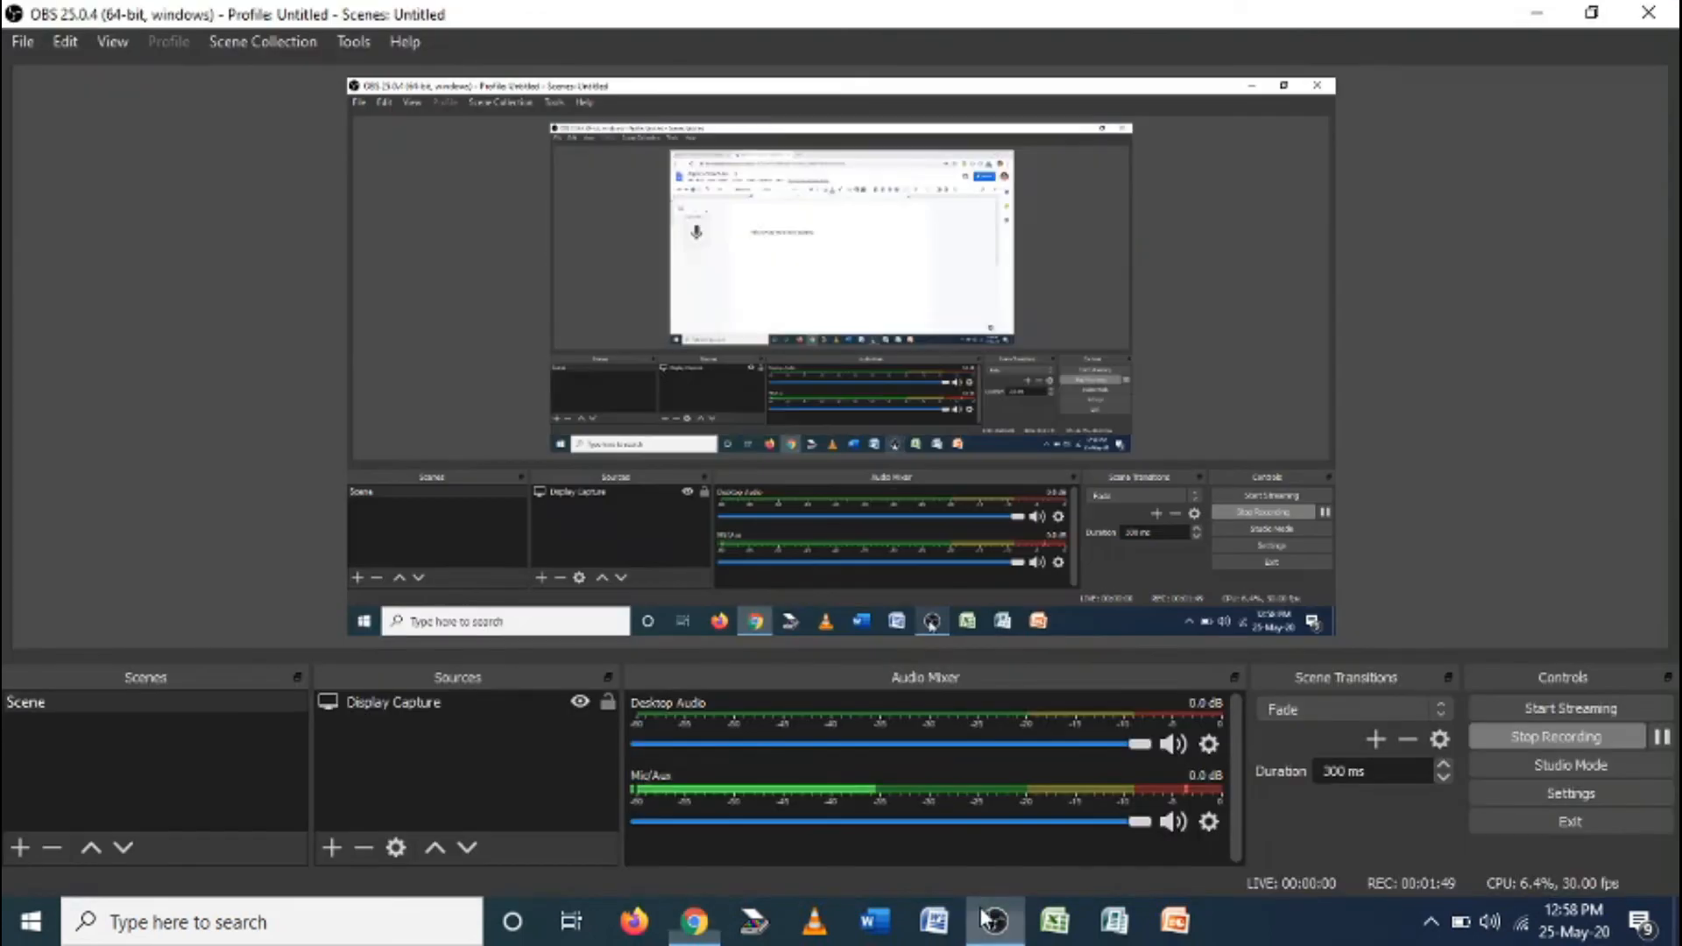